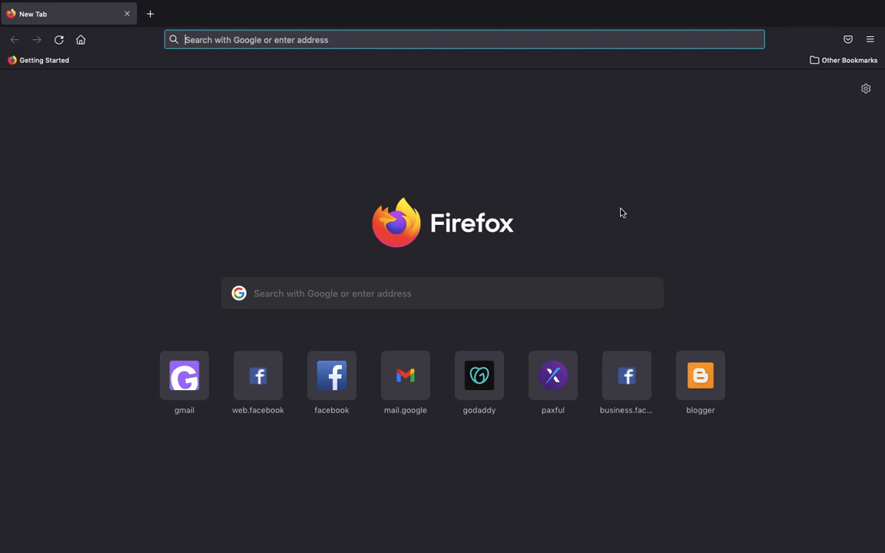
- Go to blogger.com in the Firefox address bar
type("blogger.com/")
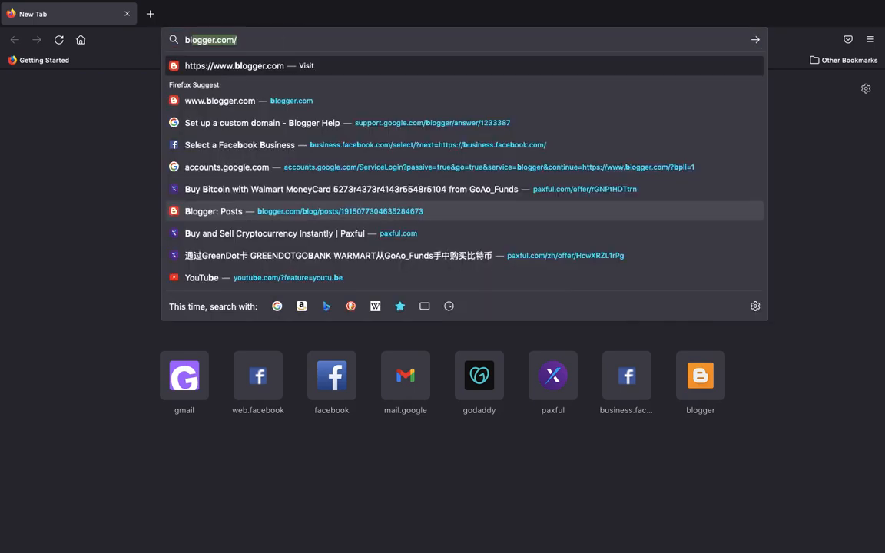
key("Return")
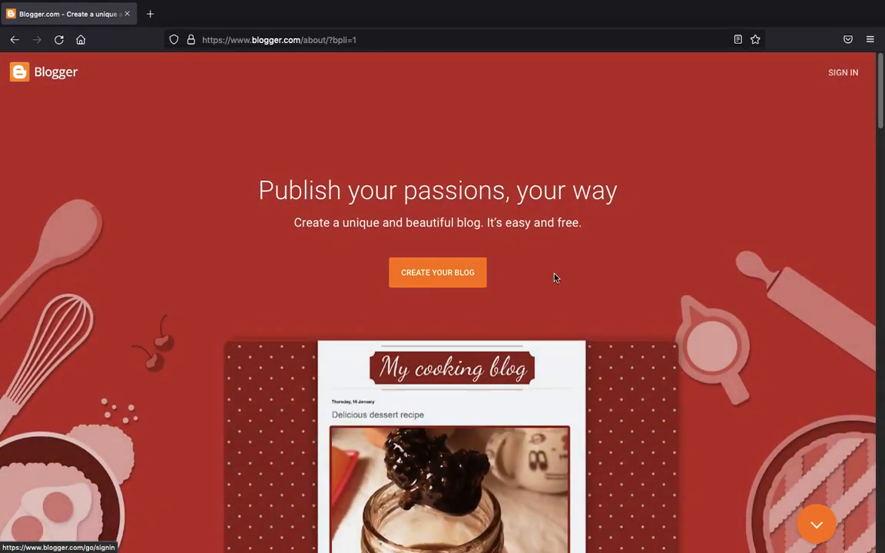
- Start creating a blog and sign in with the Google account's saved password, saving the login
left_click(443, 280)
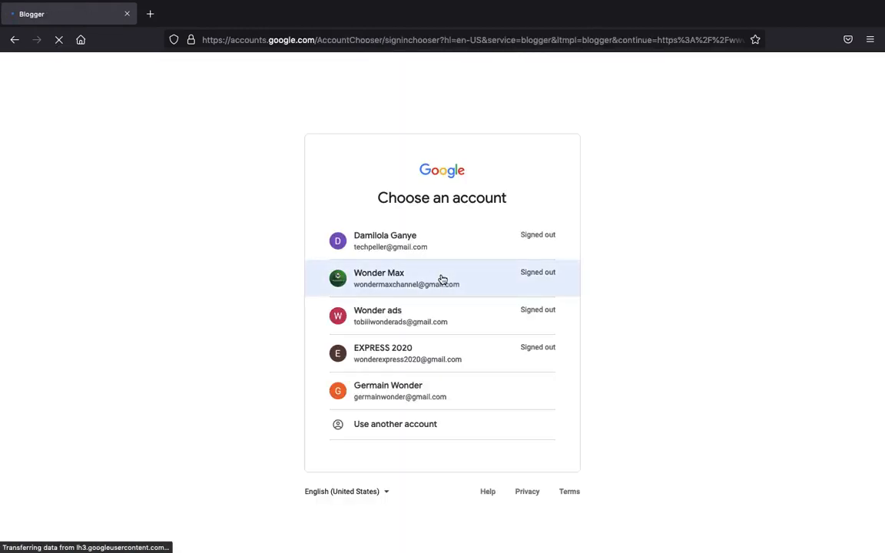
left_click(415, 396)
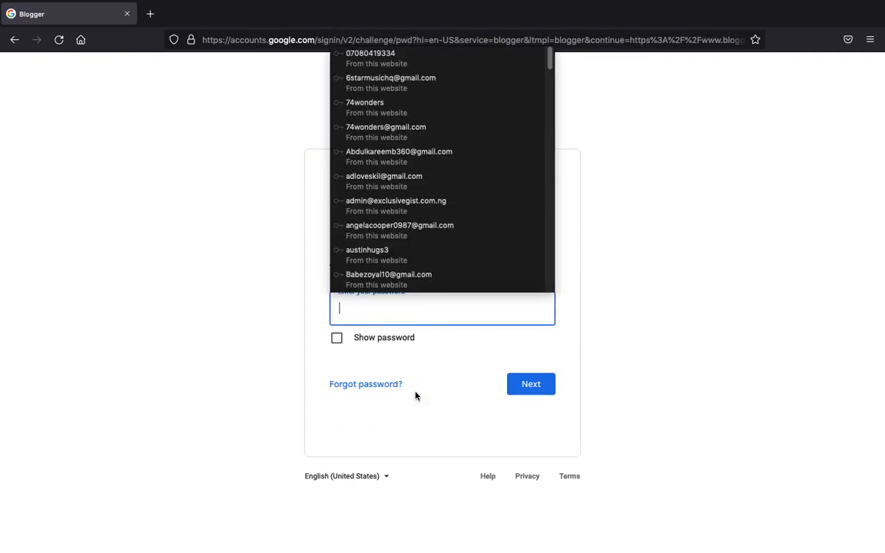
left_click(372, 115)
left_click(525, 384)
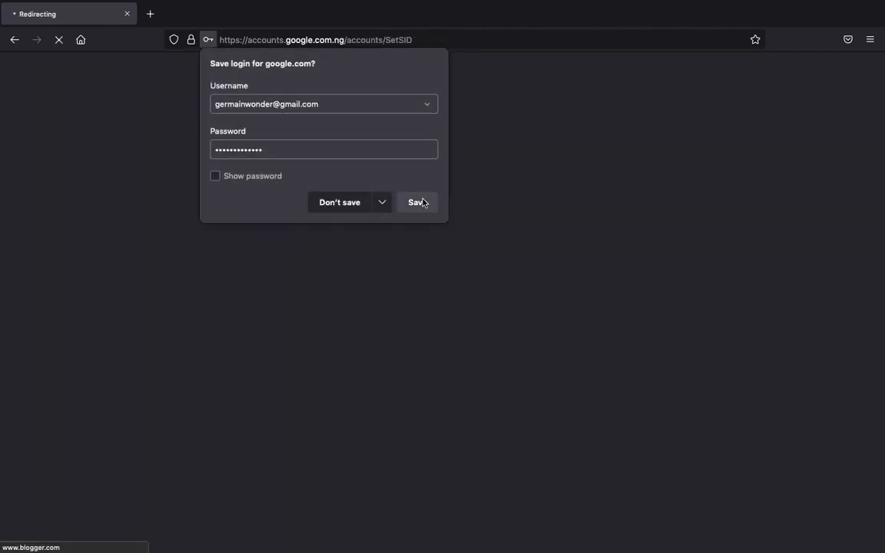
left_click(420, 203)
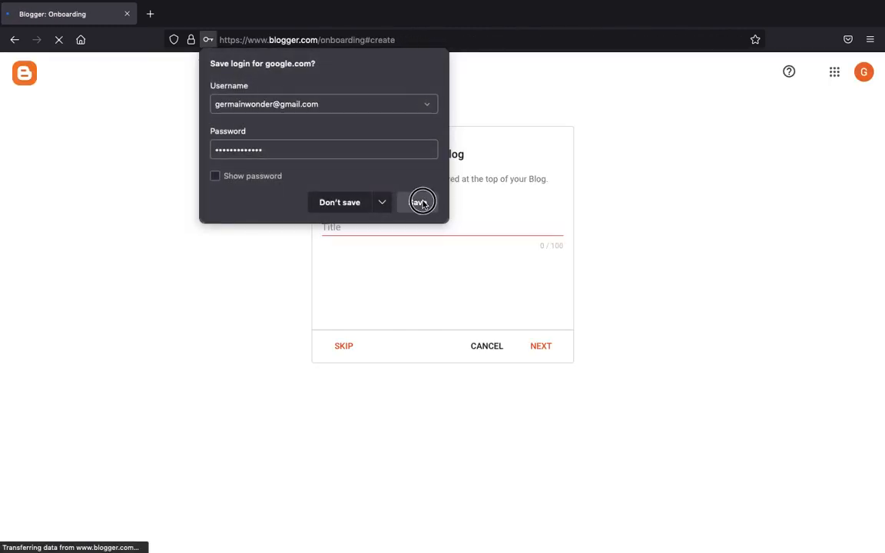
scroll(423, 201, "down", 2)
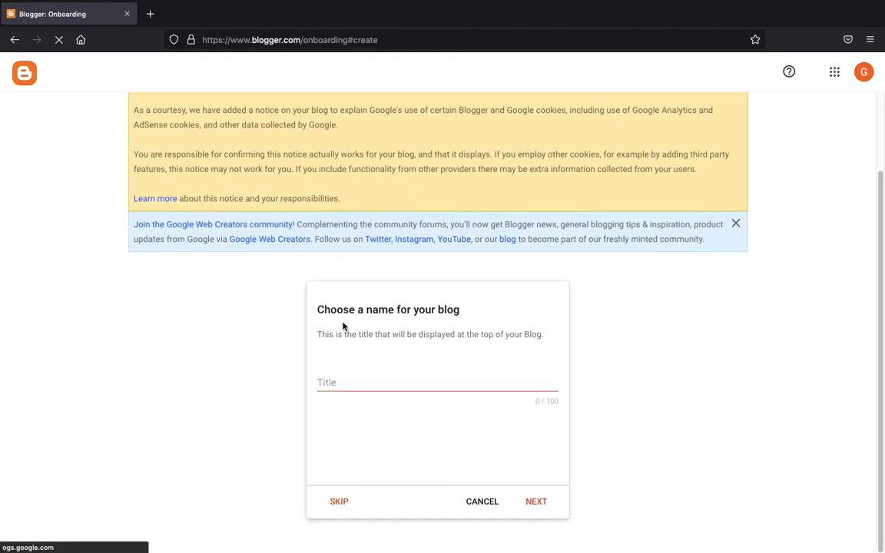
- Title the blog 'Wonder Connect' with the address Wonderconnect2021.blogspot.com
left_click(344, 381)
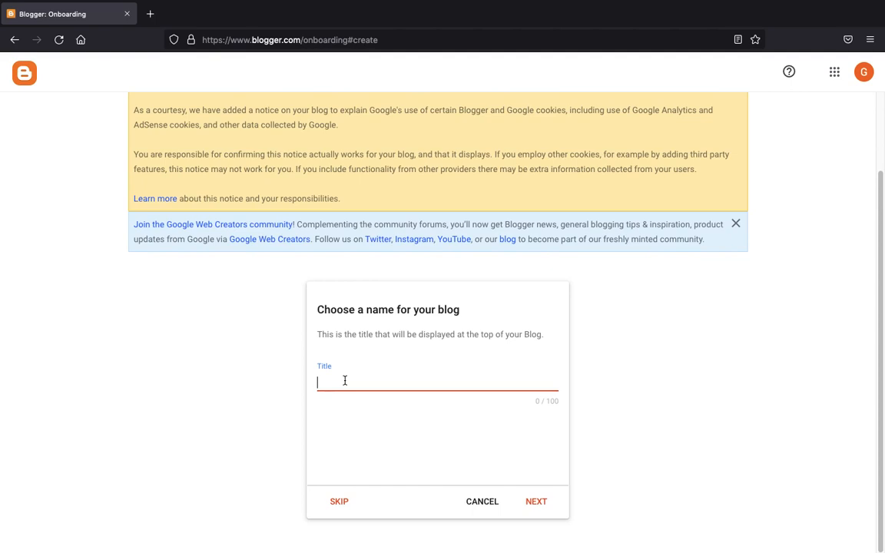
type("Wonder Connect")
left_click(533, 500)
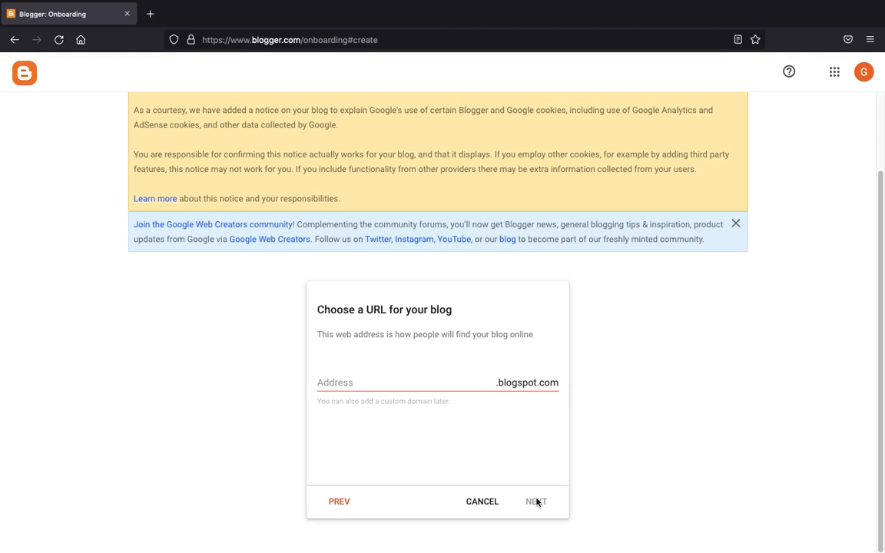
left_click(419, 379)
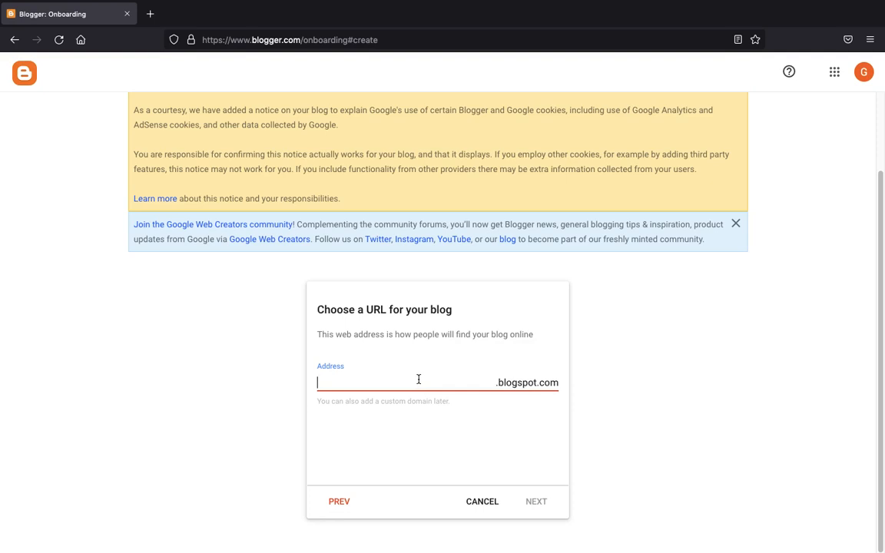
type("Wonderconnect2021")
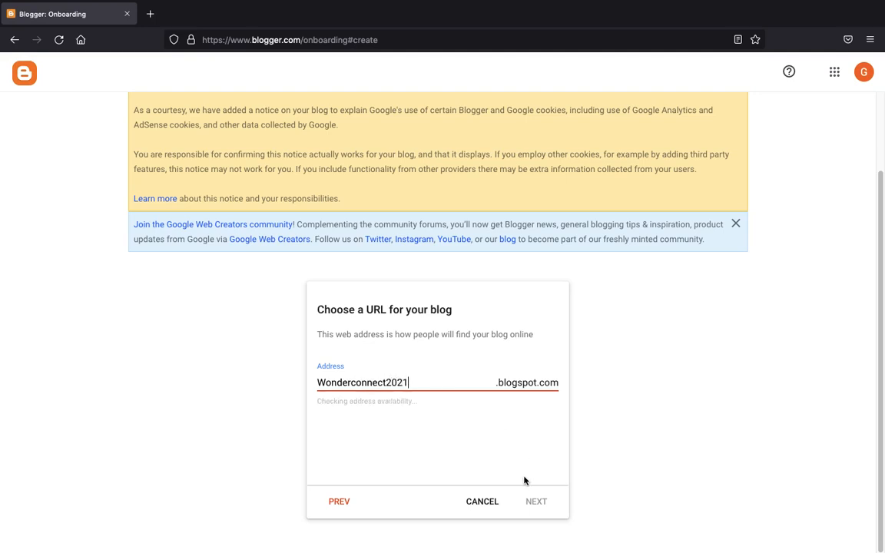
left_click(493, 474)
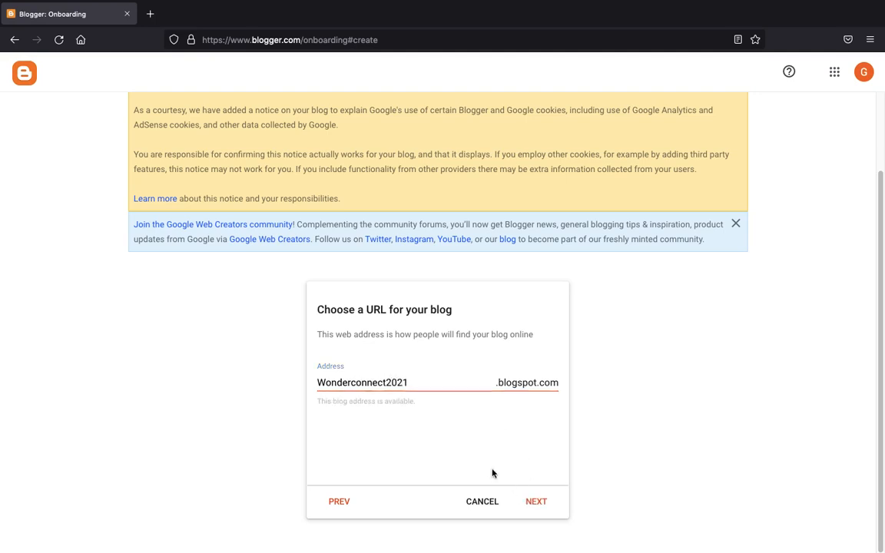
left_click(537, 504)
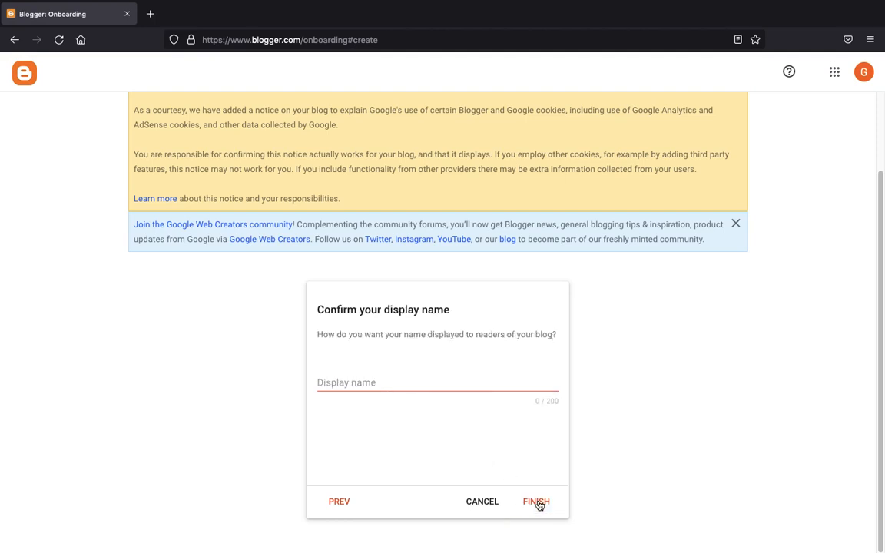
- Enter the author's display name and finish creating the blog
left_click(375, 382)
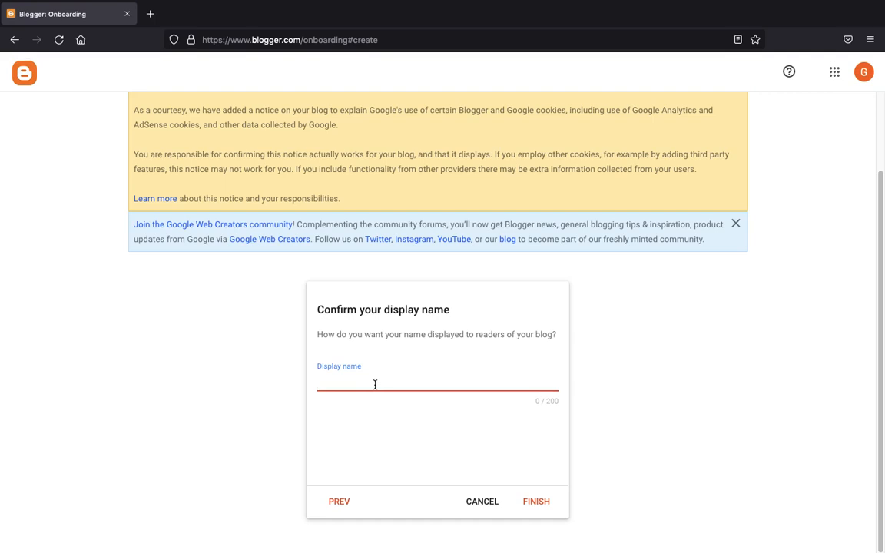
type("Tobiii Wonder")
left_click(537, 501)
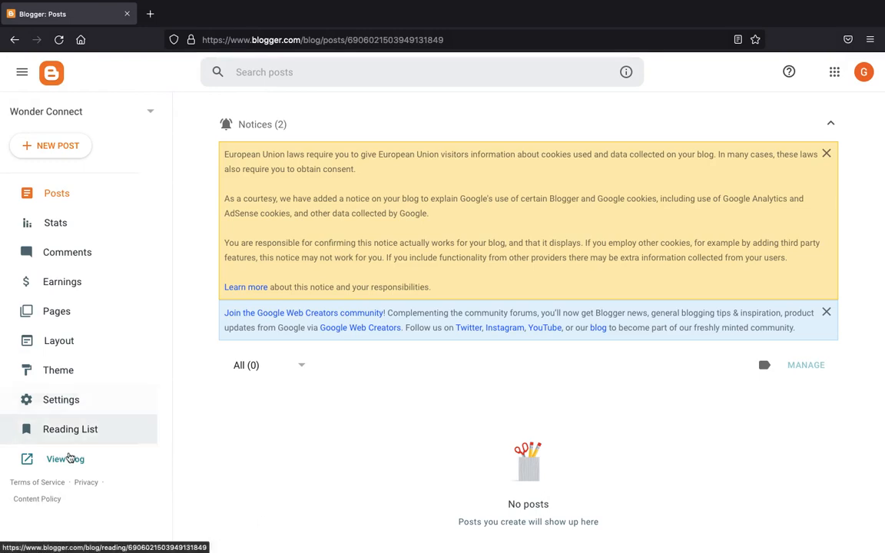
- View the empty live Wonder Connect blog in a new tab, then return to the Posts dashboard
left_click(65, 460)
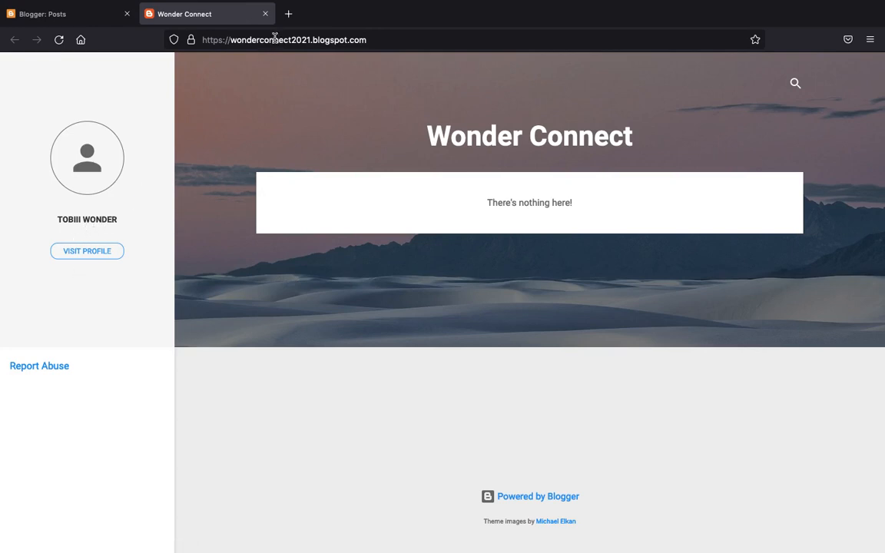
left_click(237, 37)
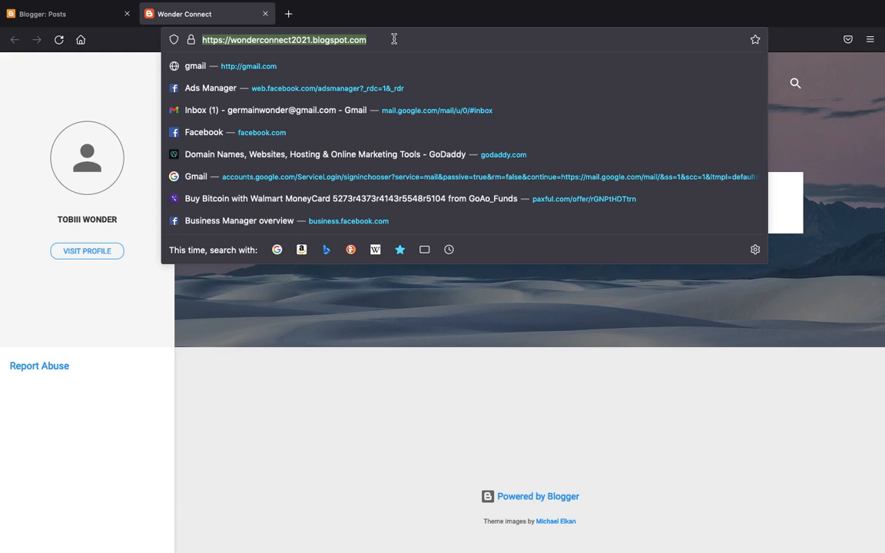
left_click(344, 425)
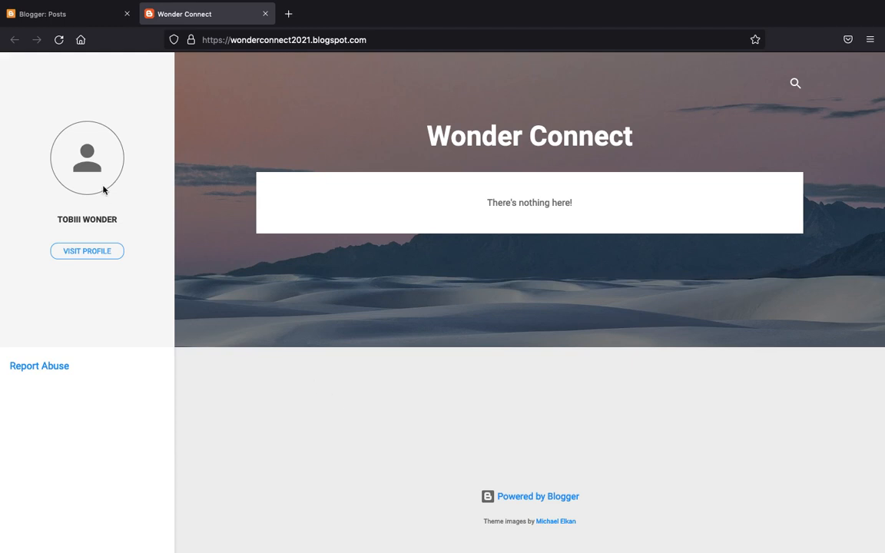
left_click(67, 22)
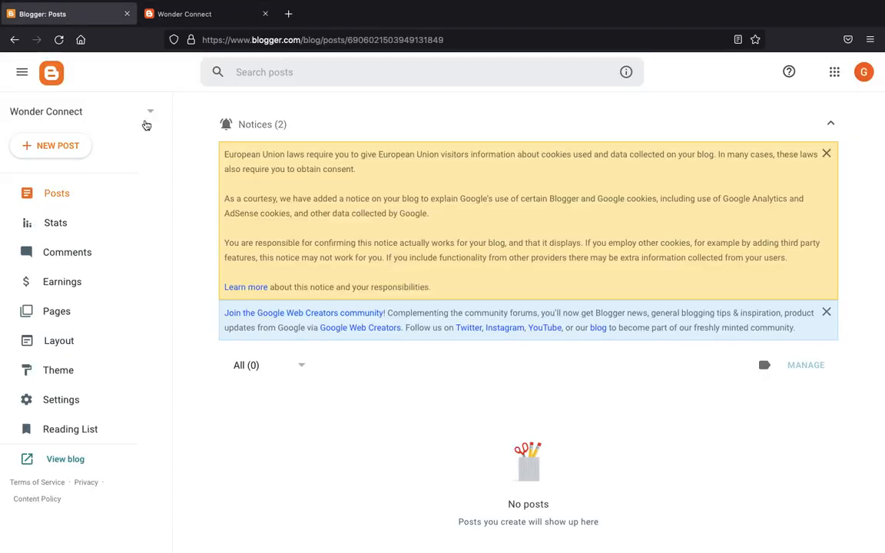
- Start a new blank post, then switch to the desktop with TextEdit
left_click(48, 156)
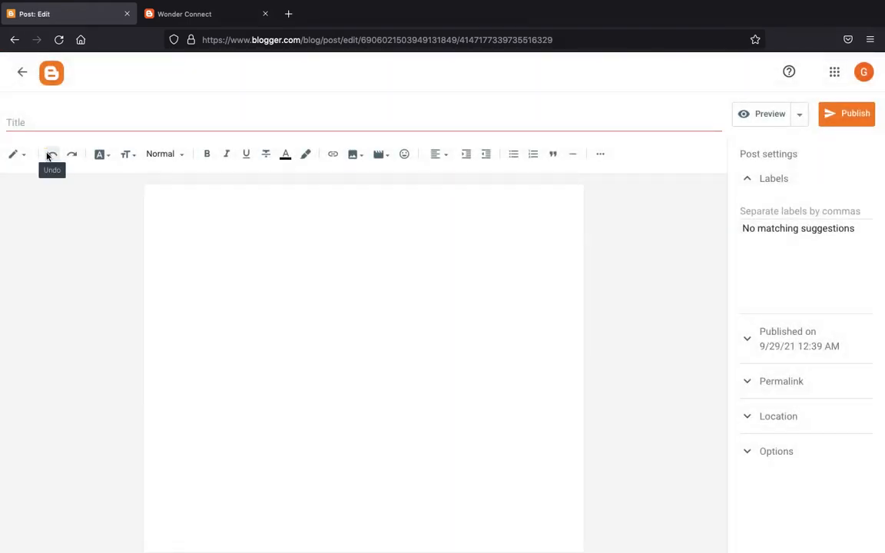
left_click(85, 125)
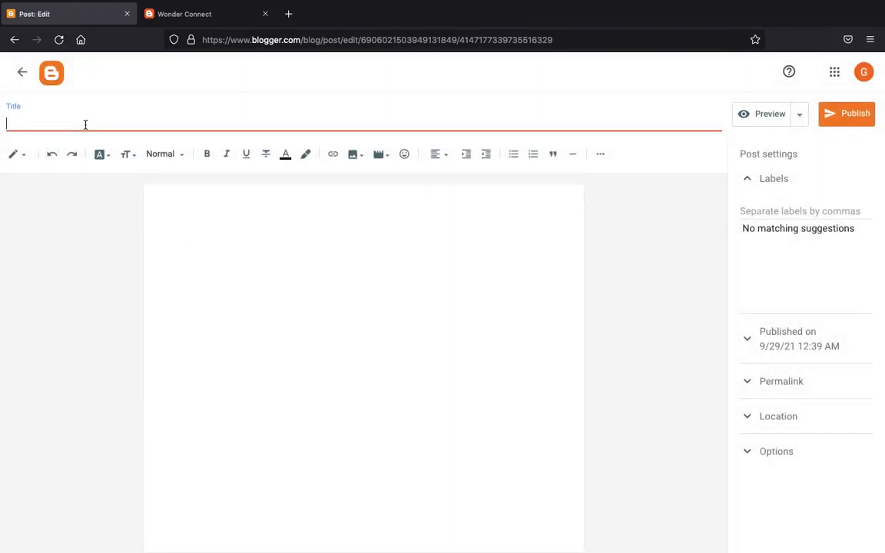
left_click(236, 280)
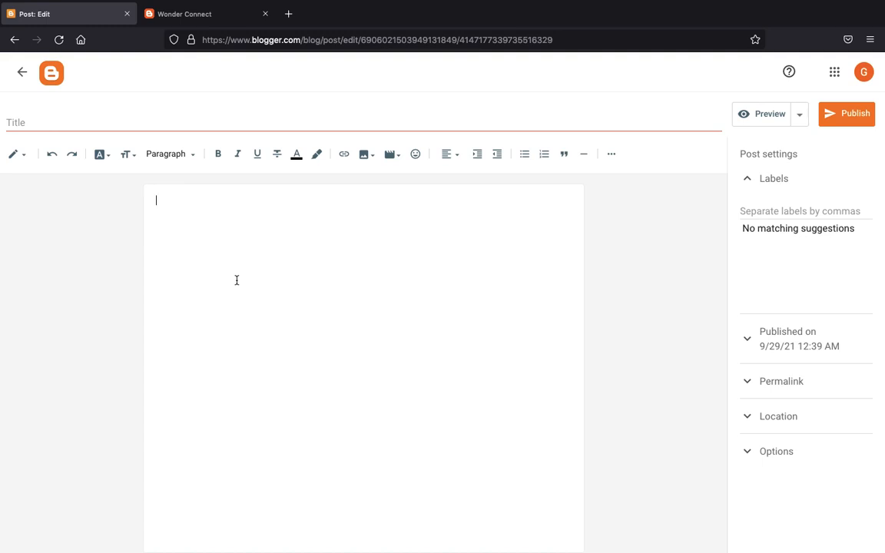
key("ctrl+Left")
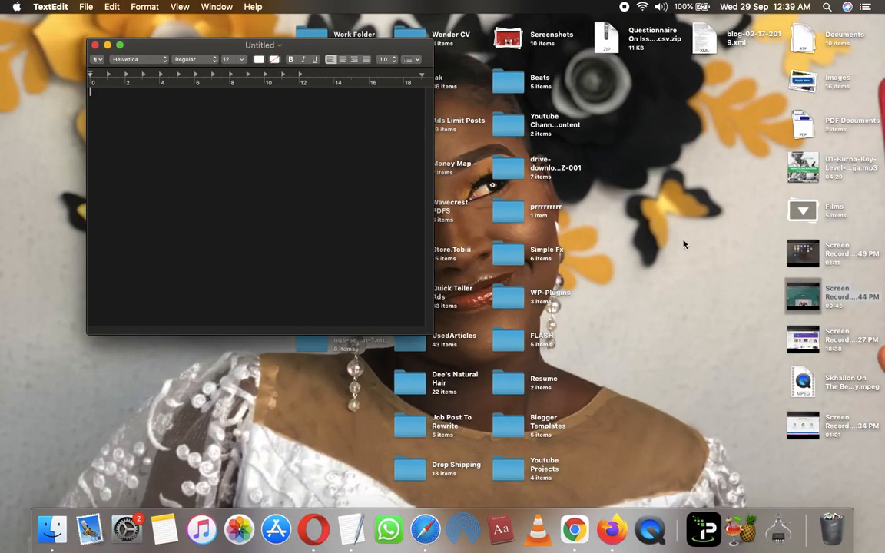
- Close the untitled TextEdit scratch document without saving
left_click(827, 7)
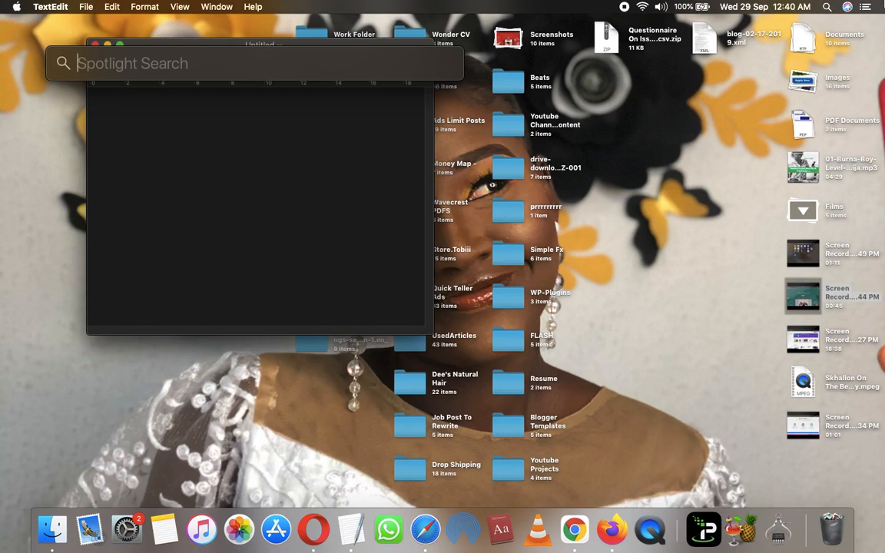
key("Escape")
type("ar")
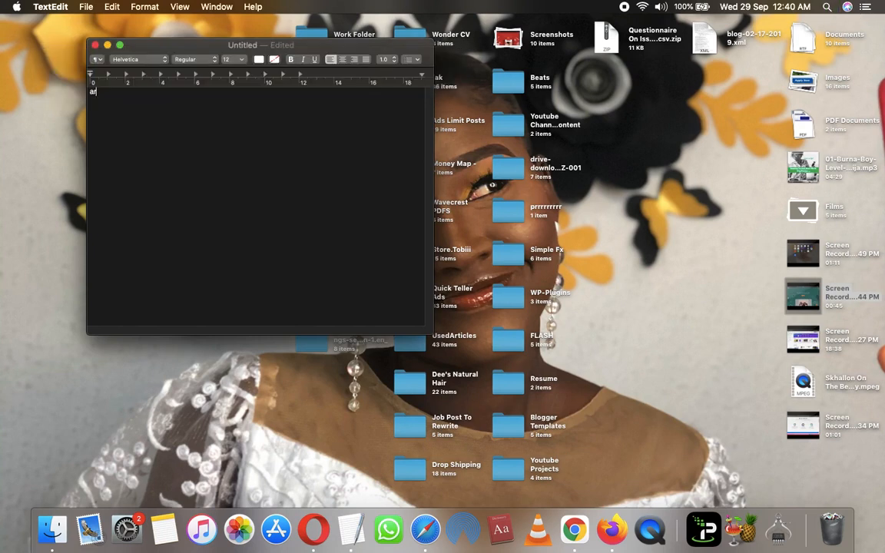
type("t")
left_click(93, 51)
left_click(95, 45)
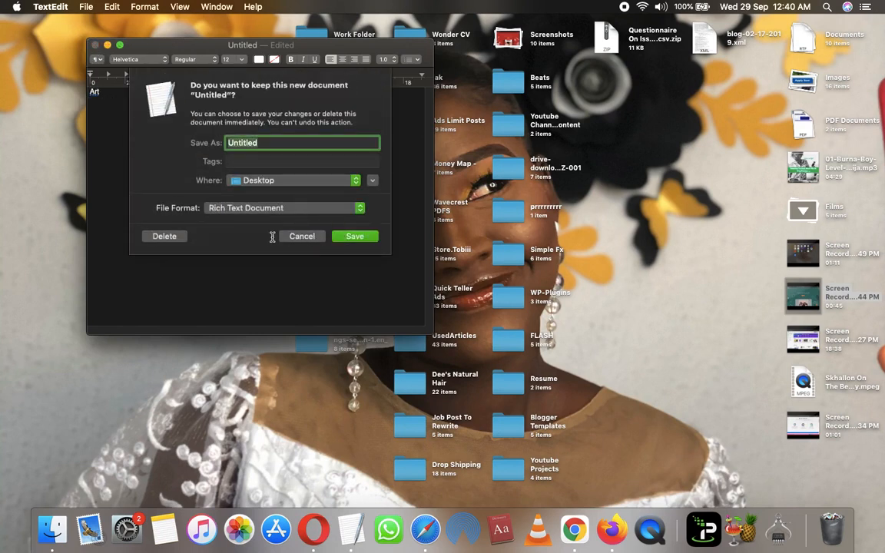
left_click(159, 239)
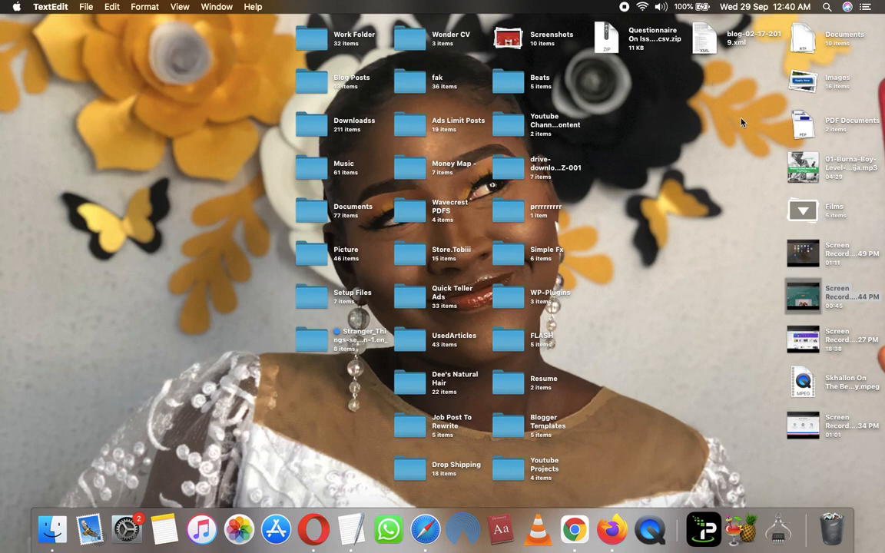
- Open 'a60 review.doc' from the UsedArticles folder
left_click(826, 7)
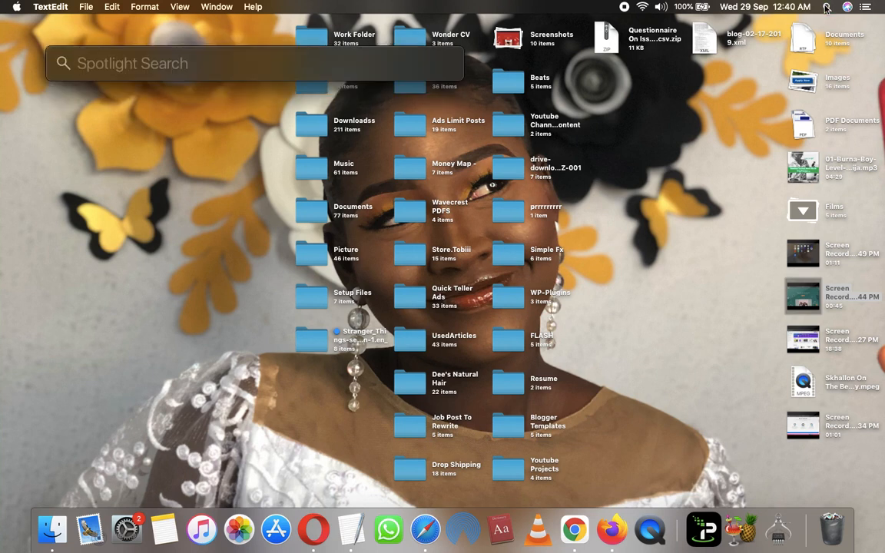
type("used a")
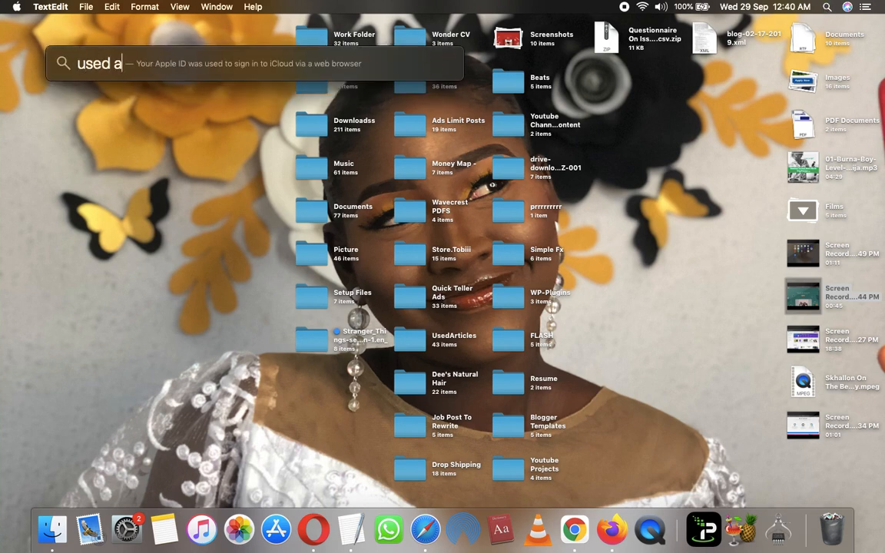
left_click(164, 190)
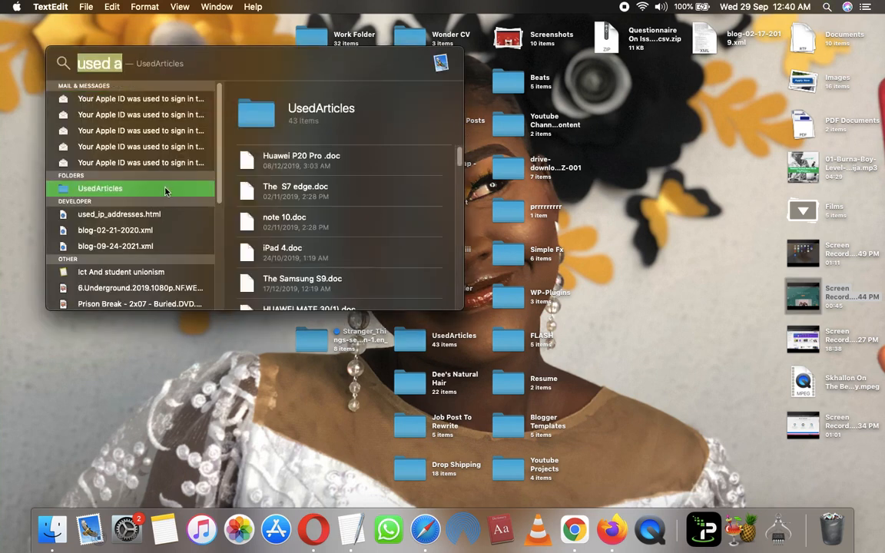
double_click(164, 191)
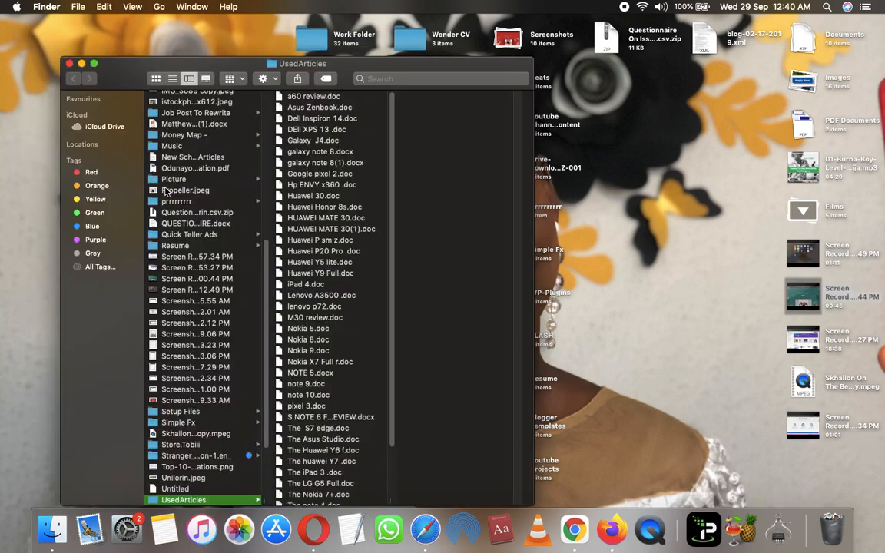
double_click(311, 98)
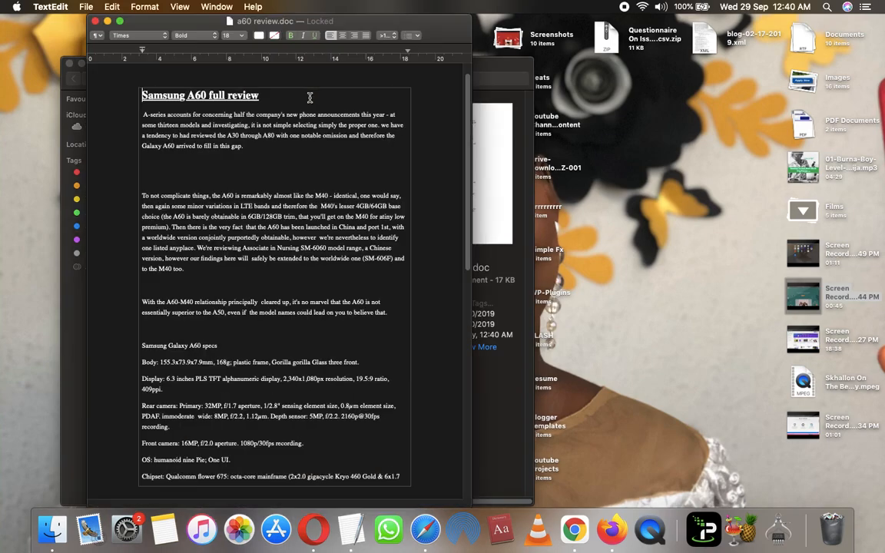
- Copy the whole A60 review text and place the cursor in the Blogger post body
key("super+a")
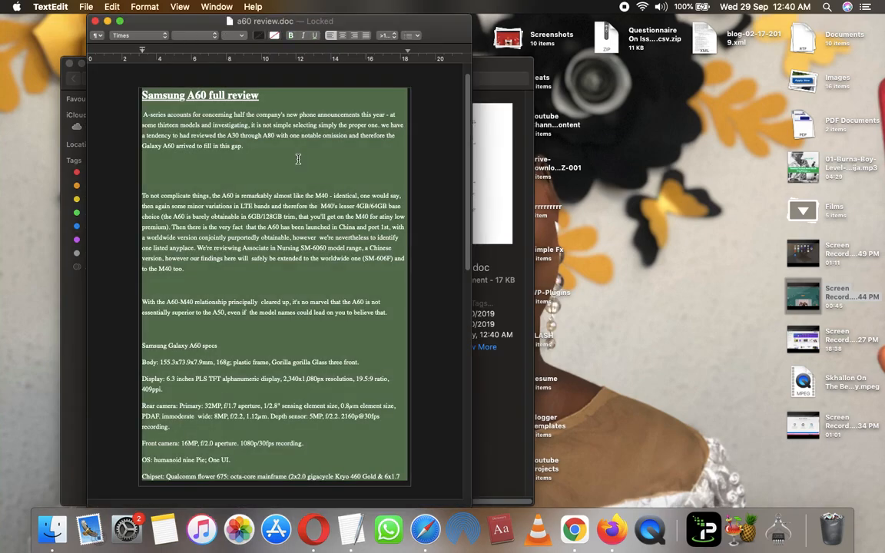
key("super+c")
key("ctrl+Right")
left_click(207, 292)
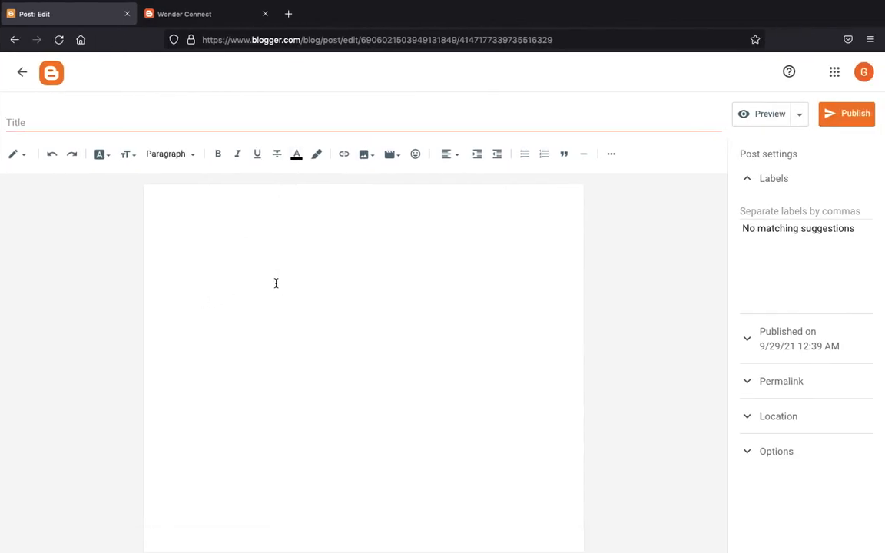
- Paste the review, moving its first line 'Samsung A60 full review' into the title field
key("super+v")
scroll(231, 246, "up", 3)
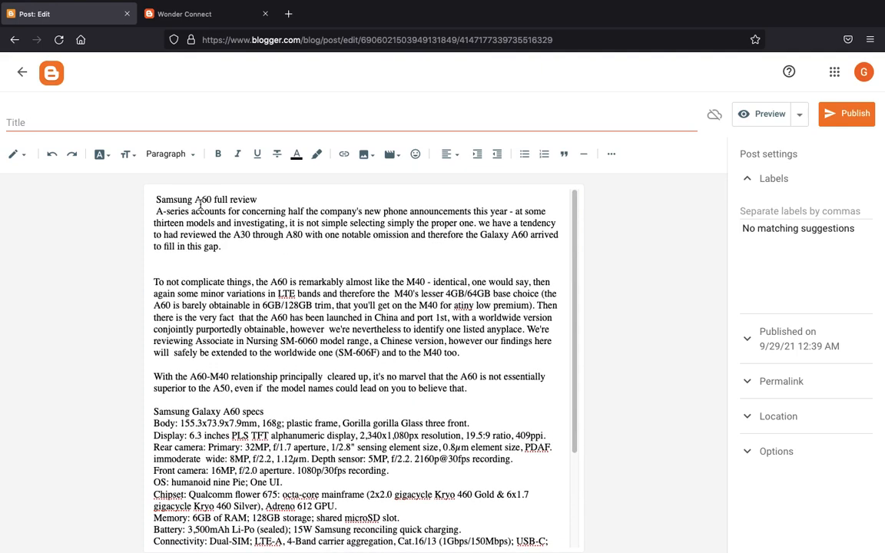
triple_click(199, 200)
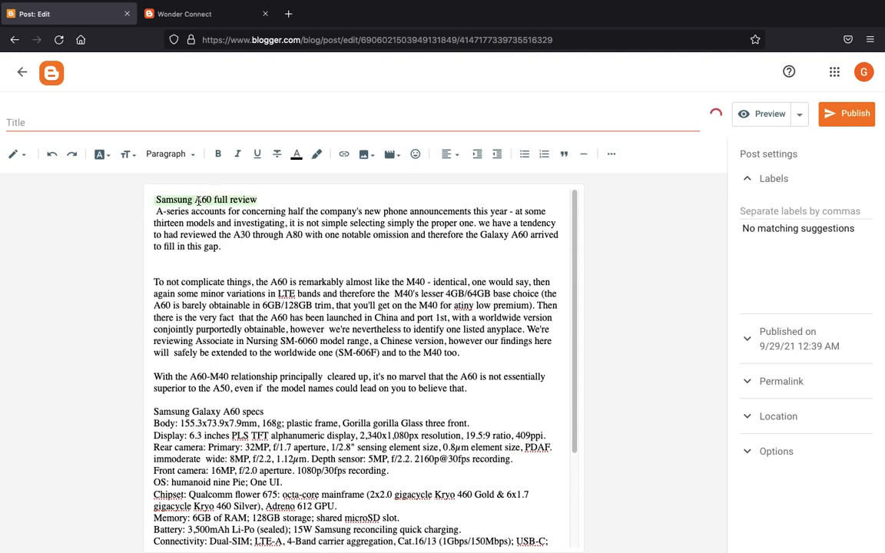
key("super+x")
left_click(168, 121)
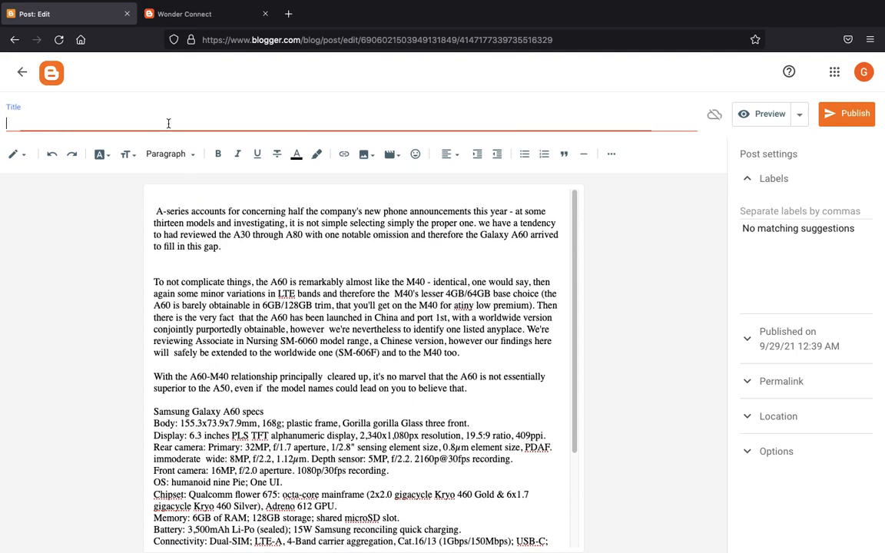
key("super+v")
left_click(141, 192)
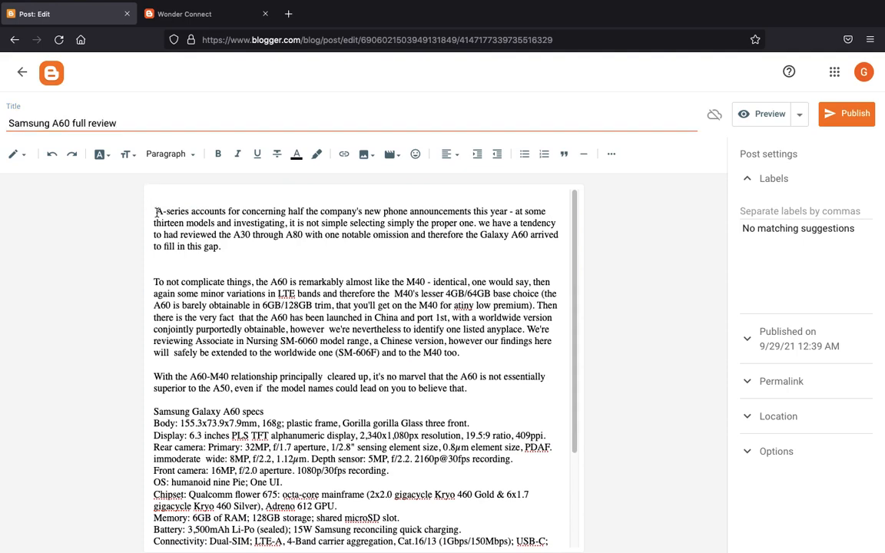
key("Delete")
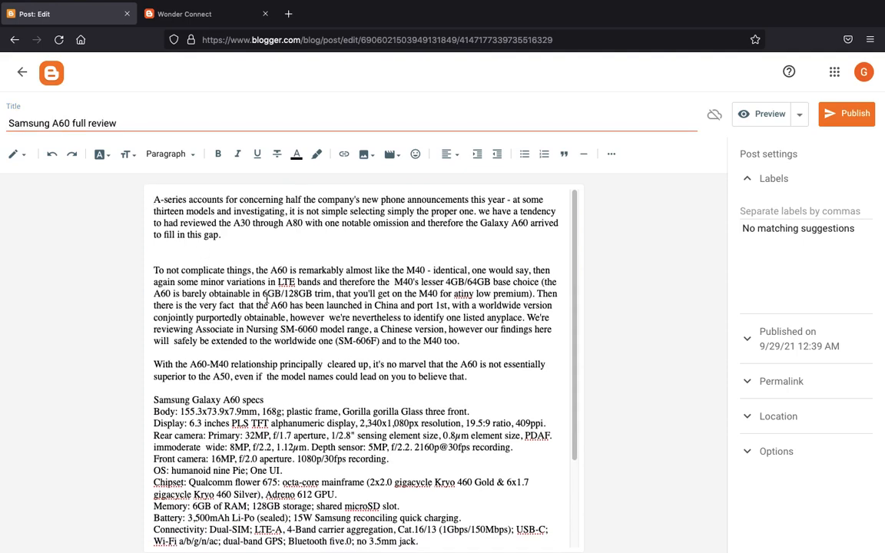
- Look over the post and reselect its 'Samsung A60 full review' title
scroll(151, 187, "down", 3)
scroll(151, 186, "up", 3)
left_click(136, 117)
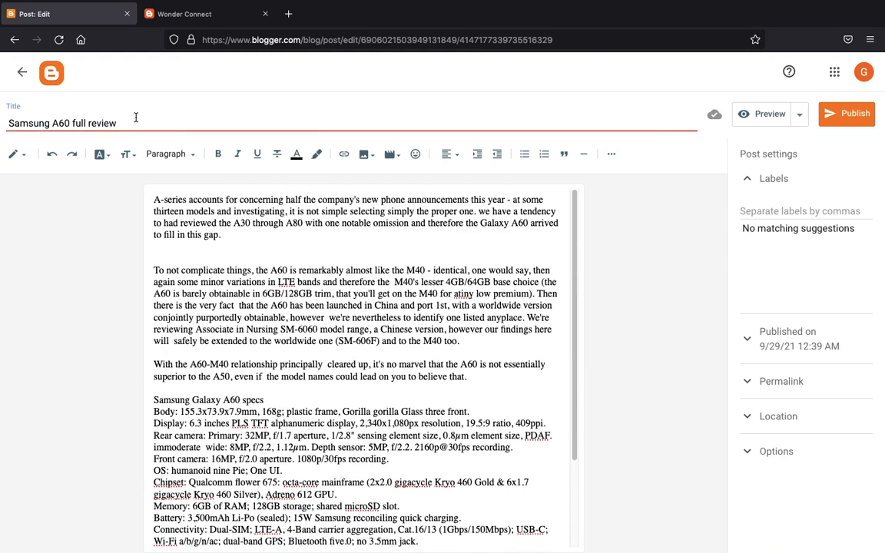
scroll(215, 252, "down", 3)
scroll(223, 258, "up", 3)
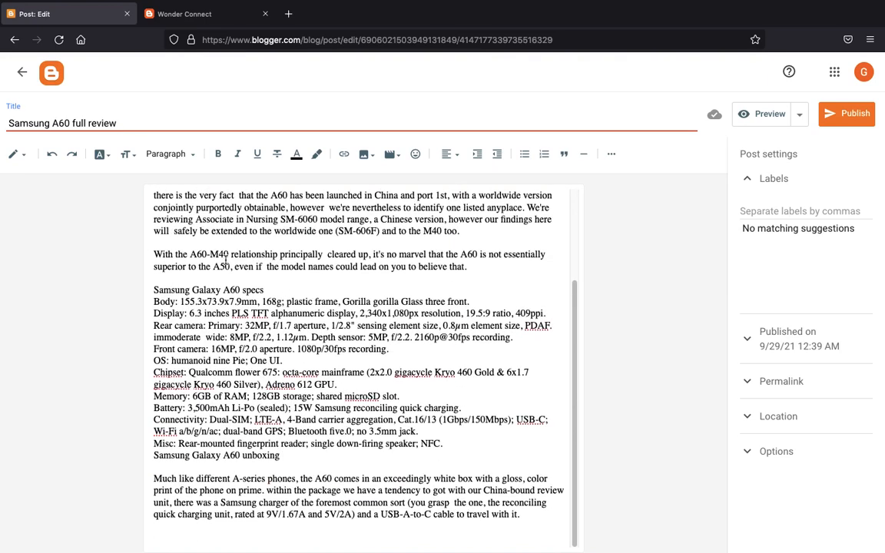
scroll(225, 260, "down", 1)
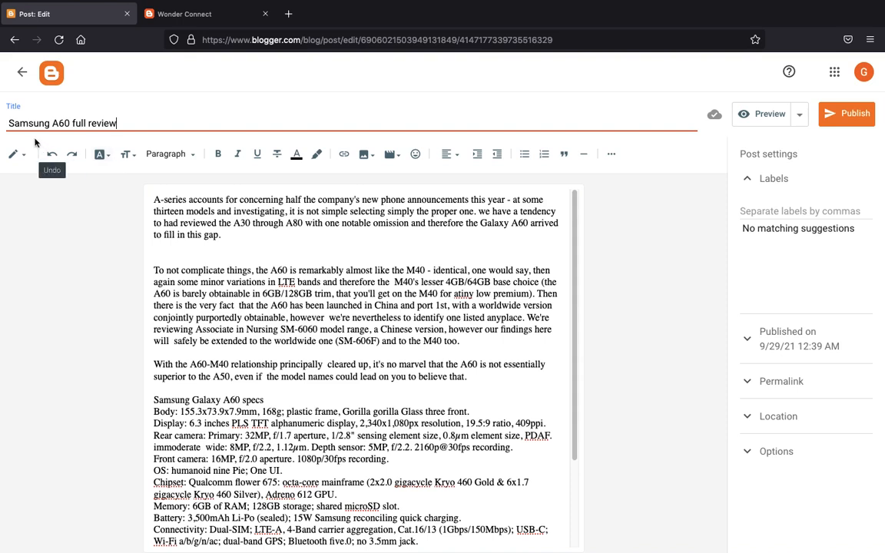
triple_click(113, 122)
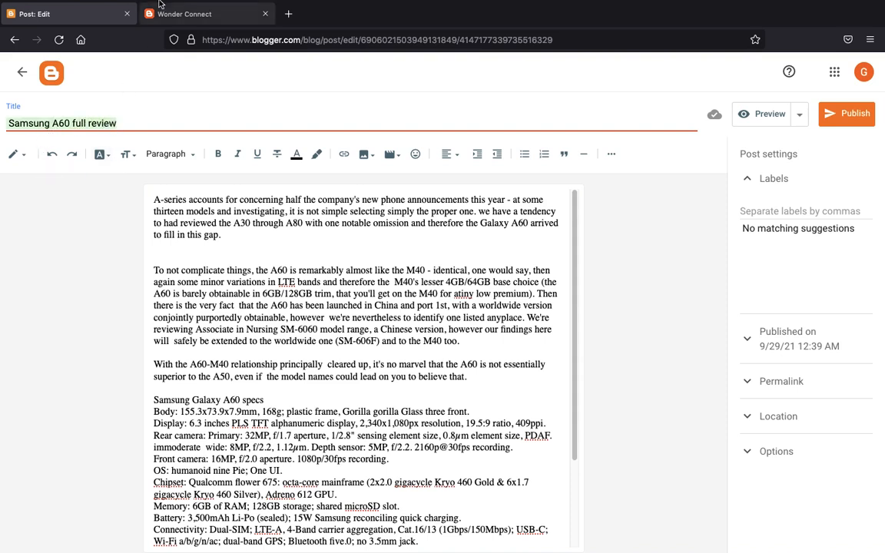
left_click(289, 14)
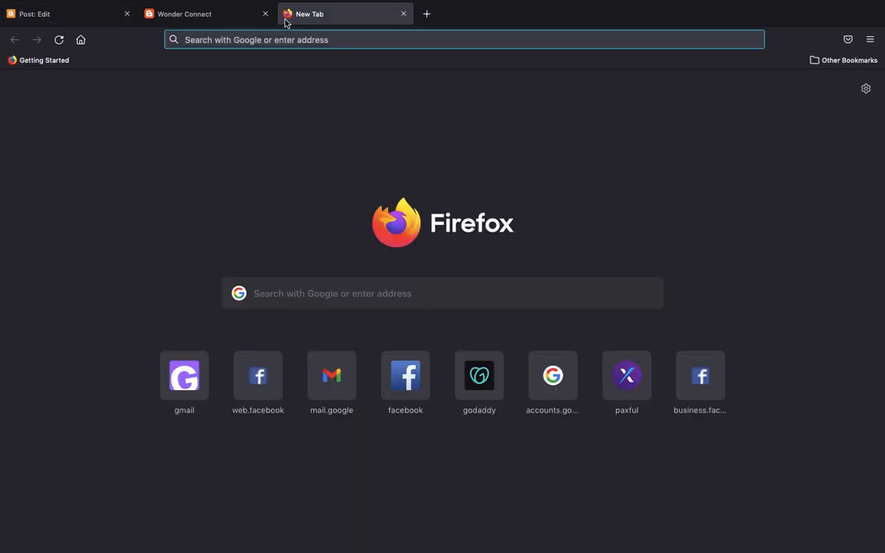
- Open pixabay.com from the address-bar suggestion for 'pixa'
type("pixa")
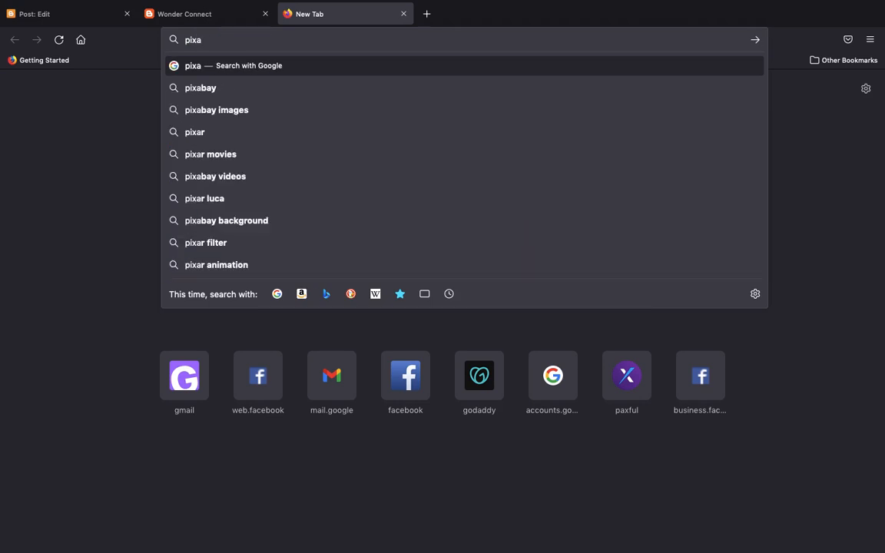
key("Down")
key("Return")
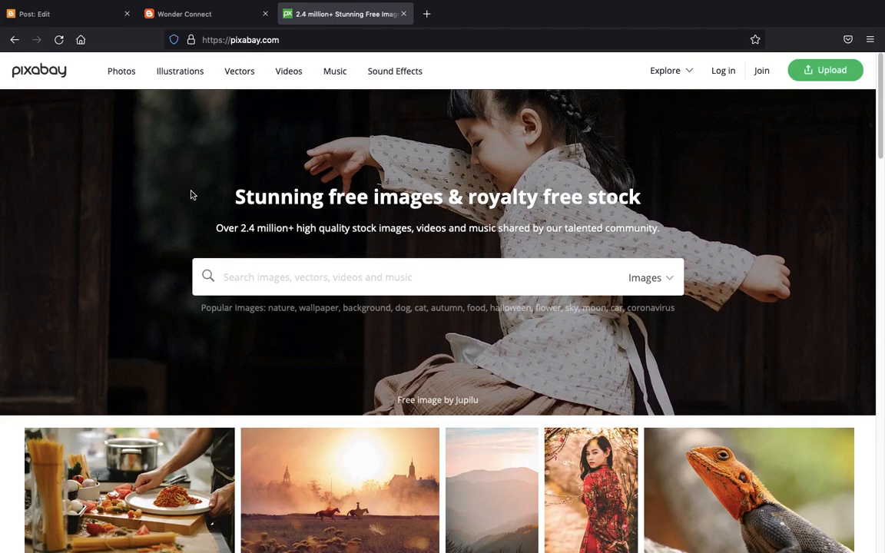
scroll(193, 195, "down", 5)
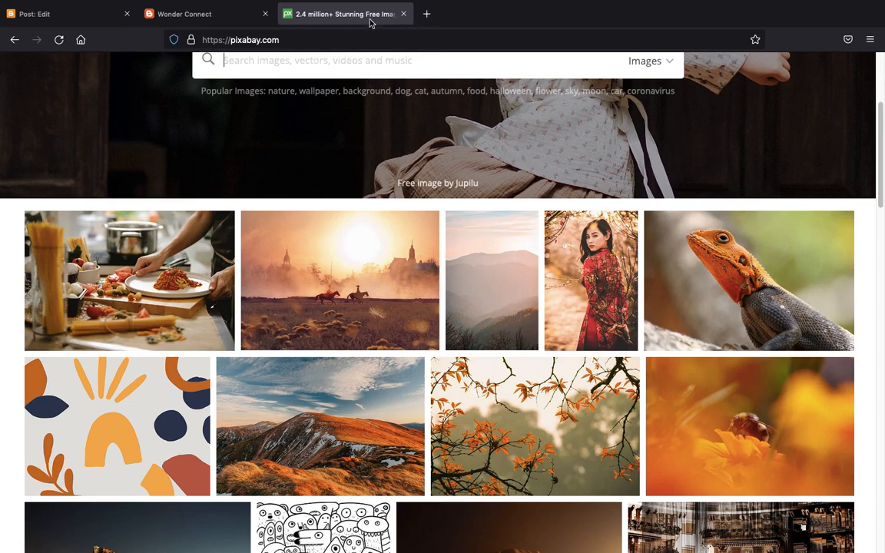
- Search Google for 'Samsung A60 full review'
left_click(349, 34)
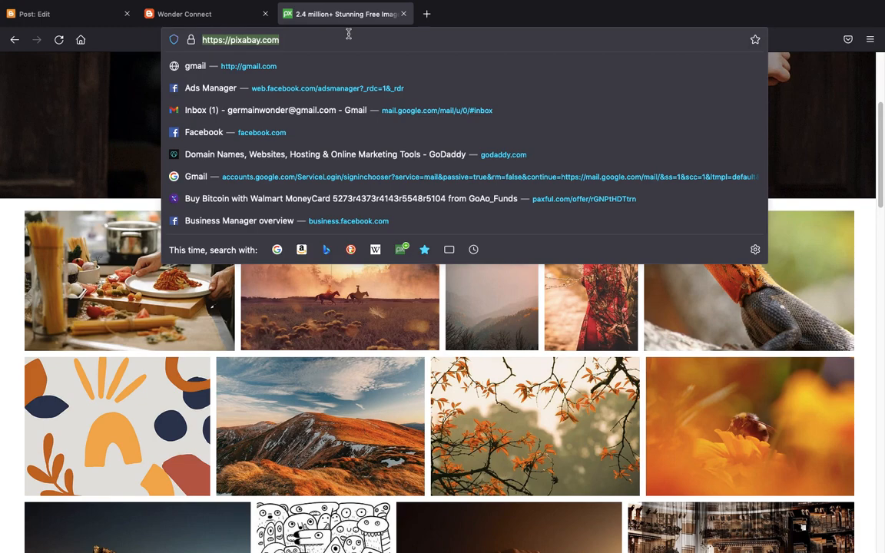
type("av")
key("BackSpace")
key("BackSpace")
type("a")
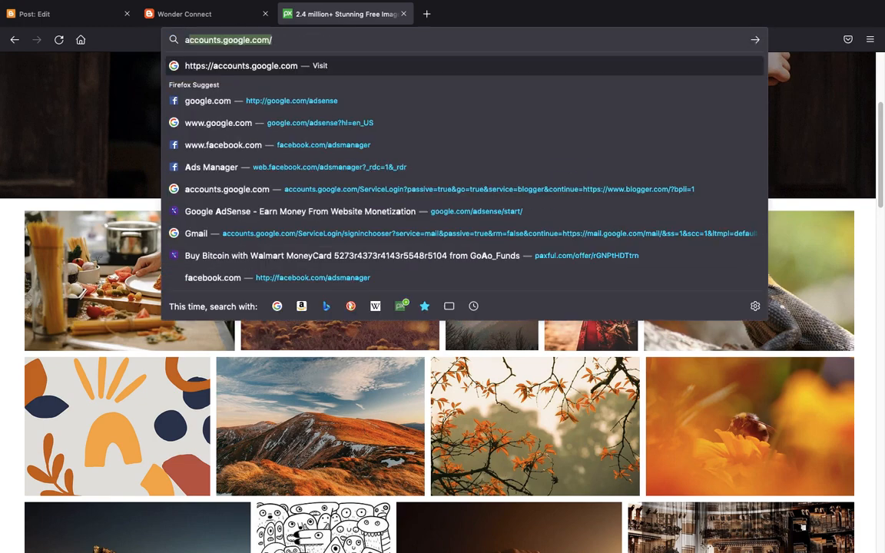
key("BackSpace")
key("BackSpace")
type("sam")
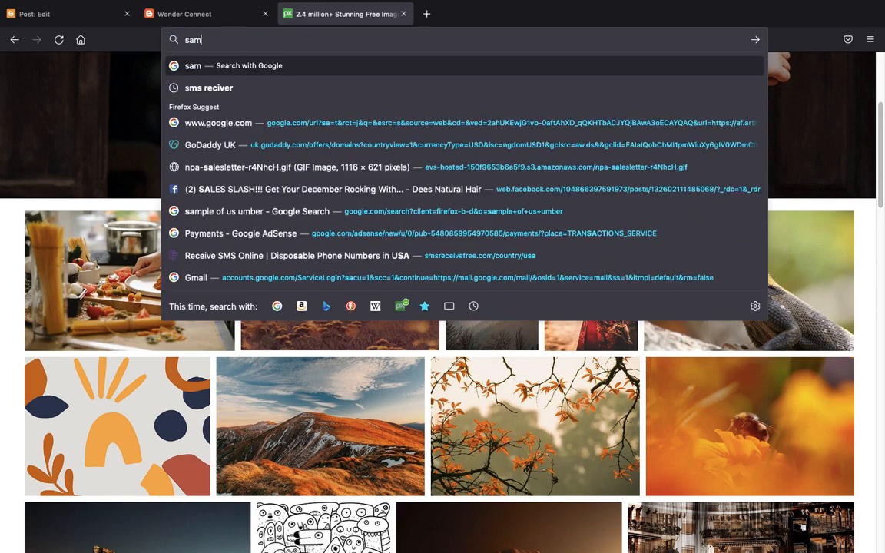
left_click(71, 16)
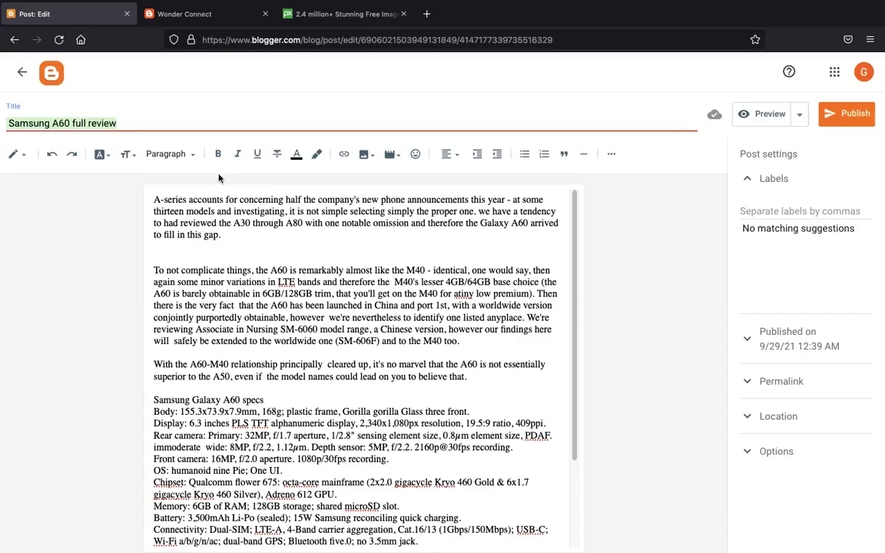
left_click(323, 14)
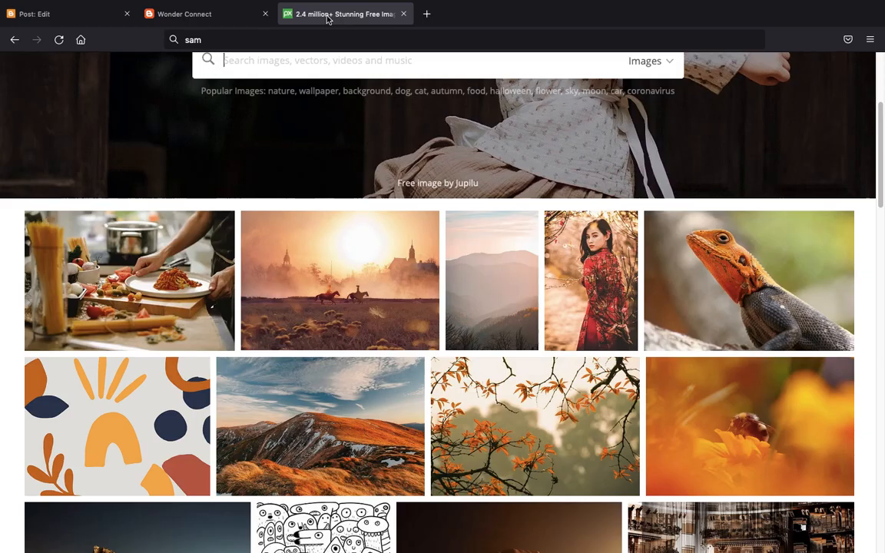
left_click(254, 38)
type("Samsung A60 full review")
key("Return")
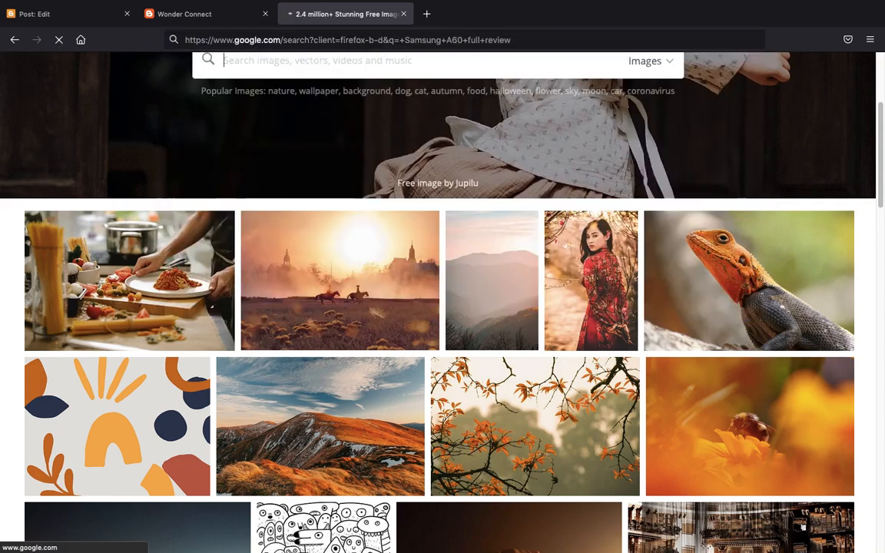
- Save a peach Galaxy A60 image result to the Desktop as samsung-galaxy-a60-5.jpg
left_click(175, 121)
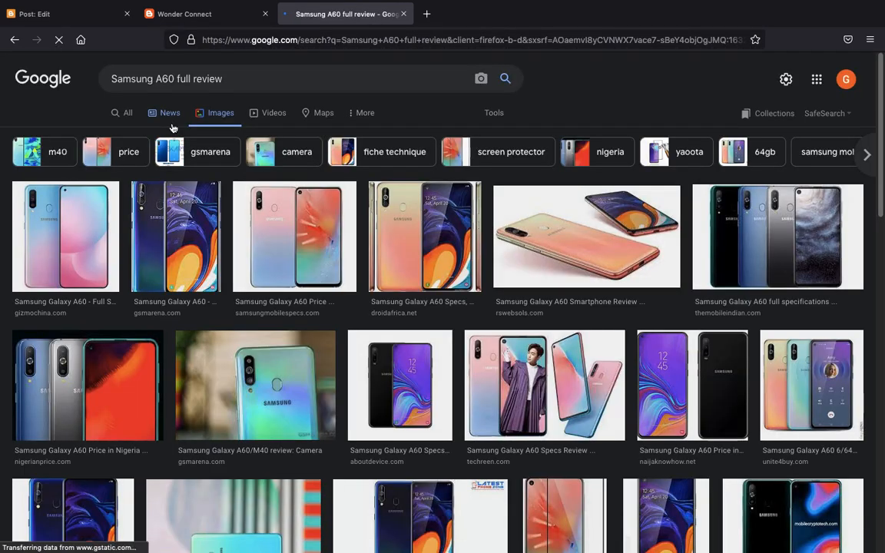
left_click(584, 243)
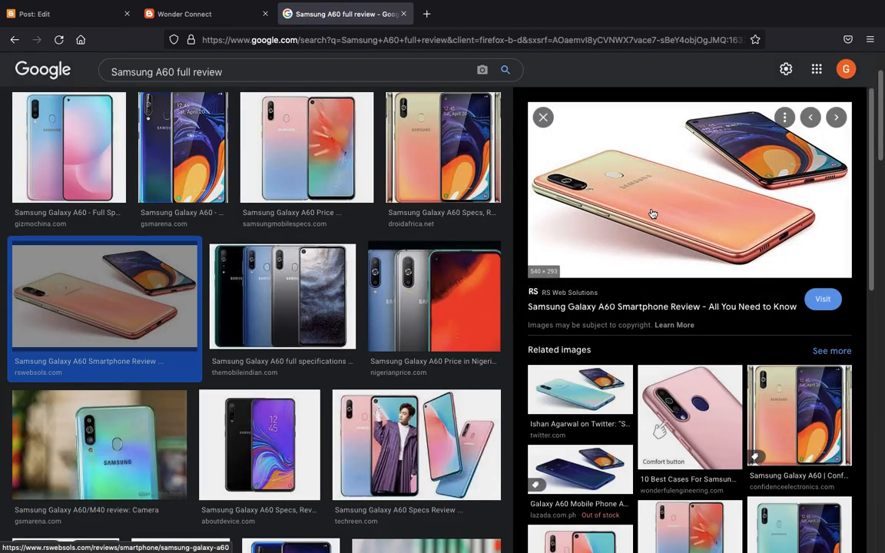
right_click(695, 196)
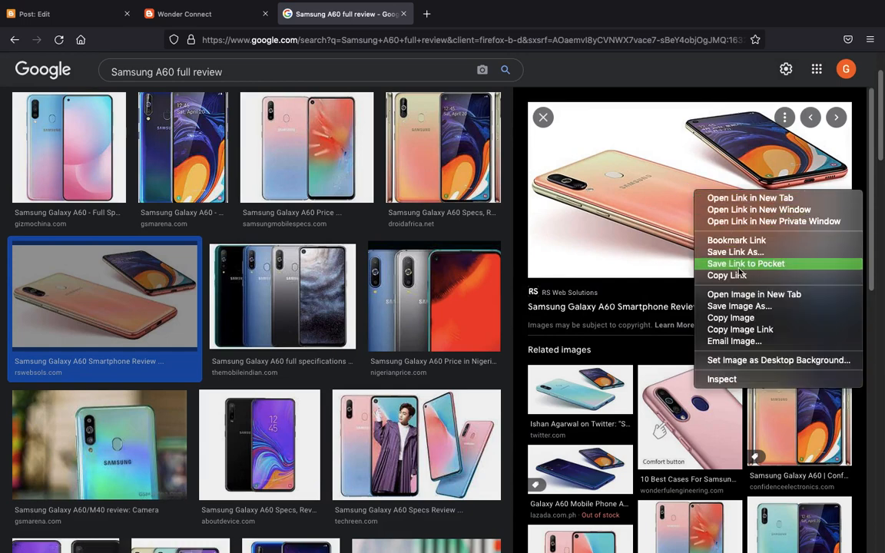
left_click(739, 307)
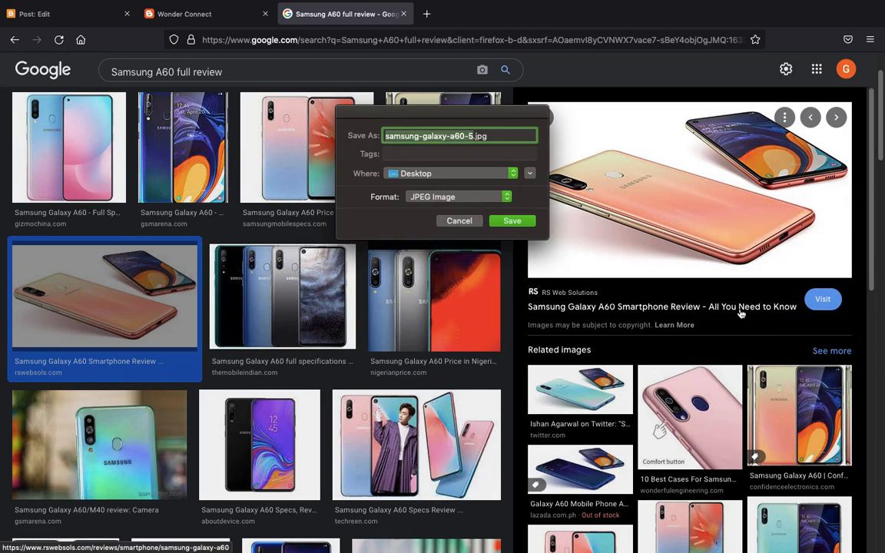
left_click(512, 221)
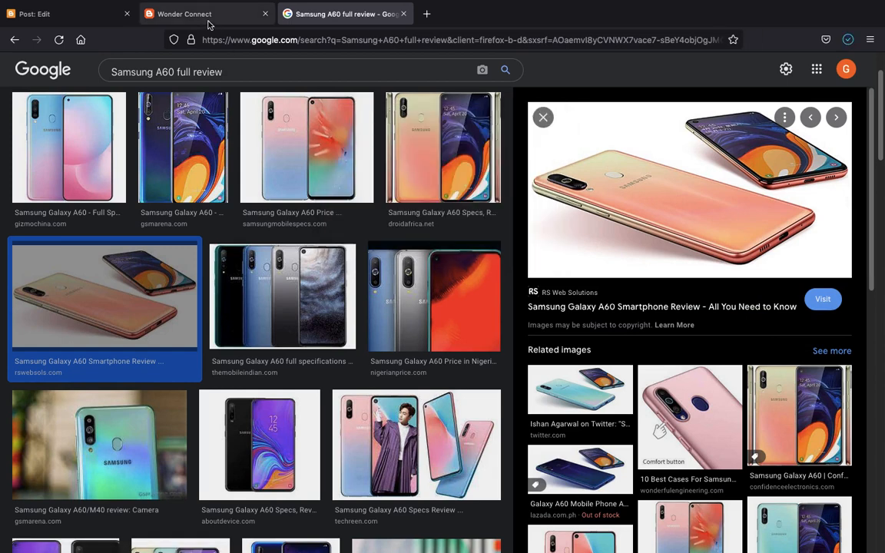
left_click(115, 14)
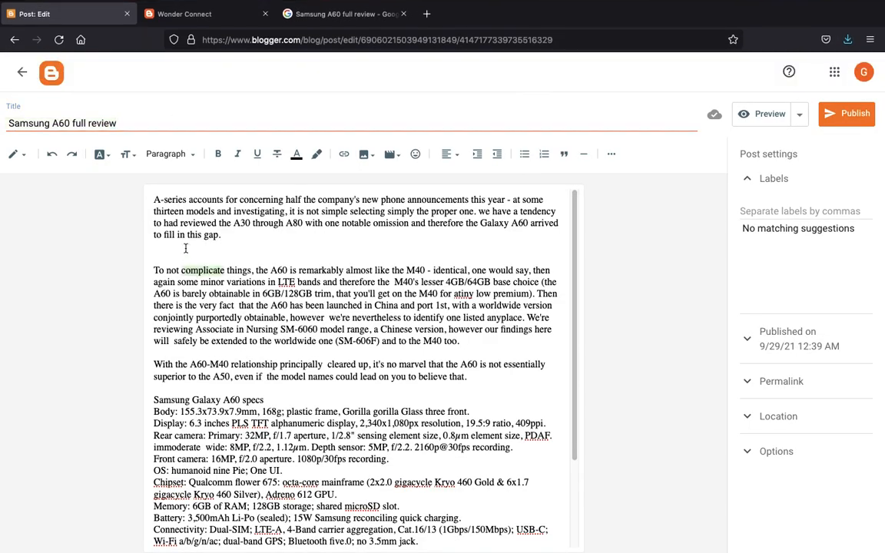
- Upload the Galaxy A60 photo from the mac Desktop and insert it at the post's top
left_click(154, 199)
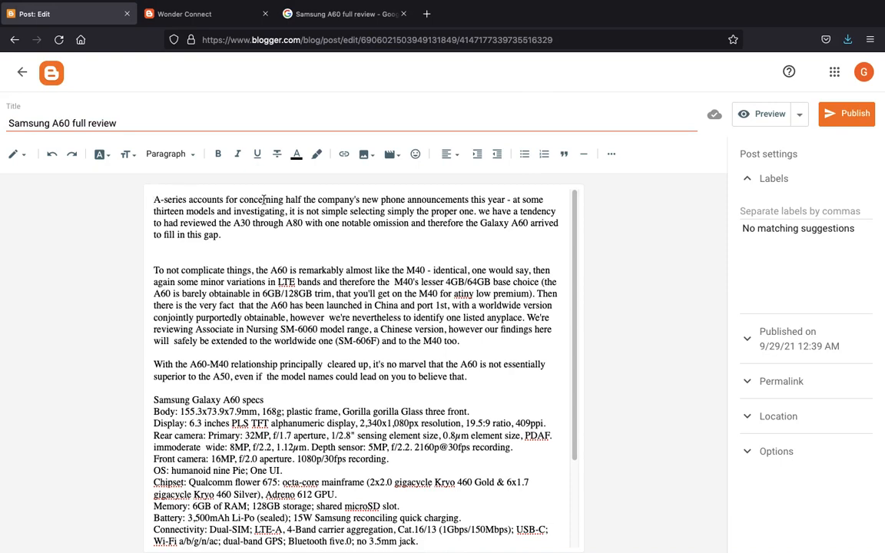
left_click(364, 154)
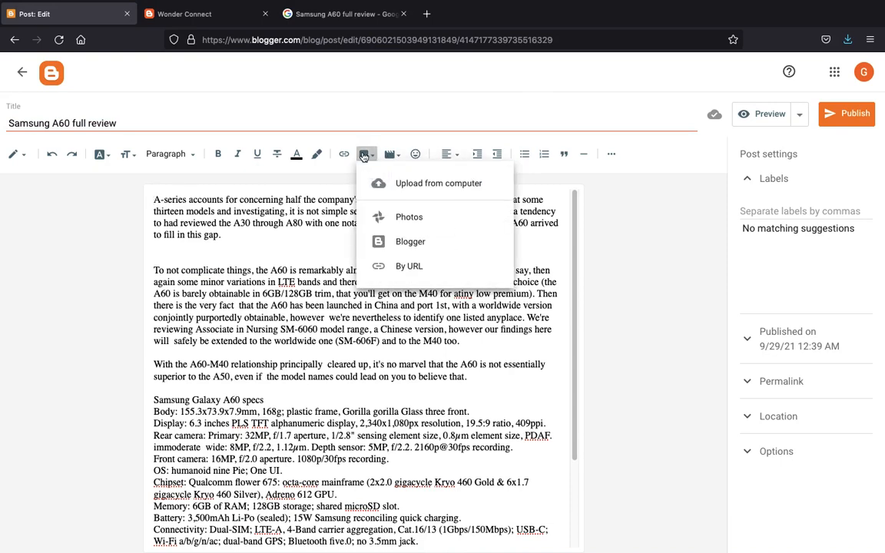
left_click(420, 187)
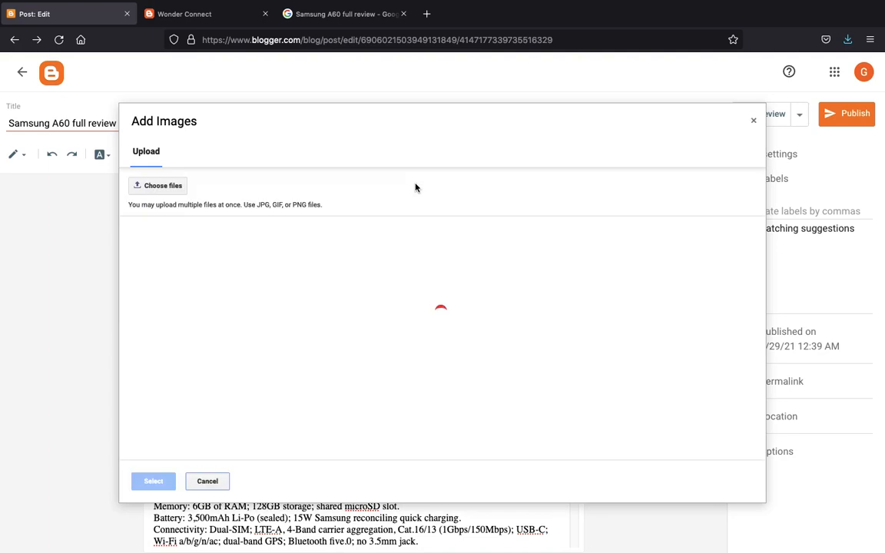
left_click(166, 187)
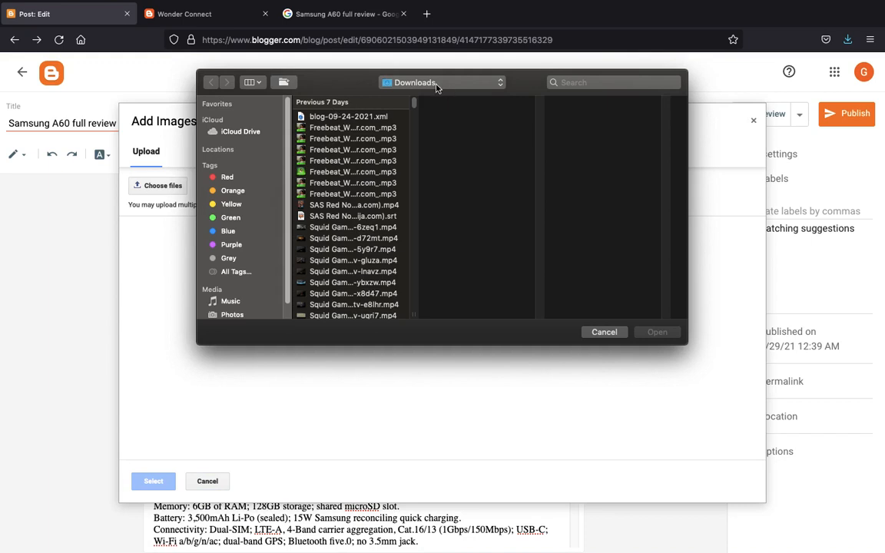
left_click(437, 84)
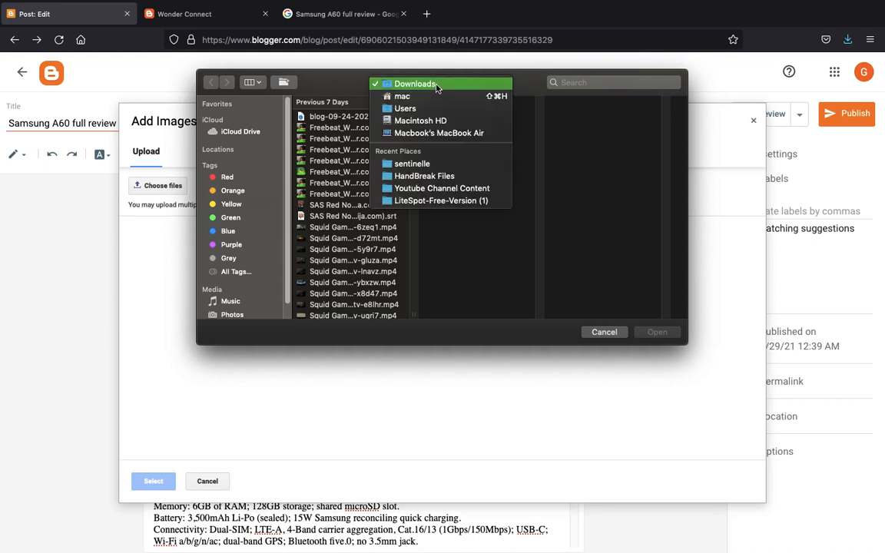
left_click(432, 96)
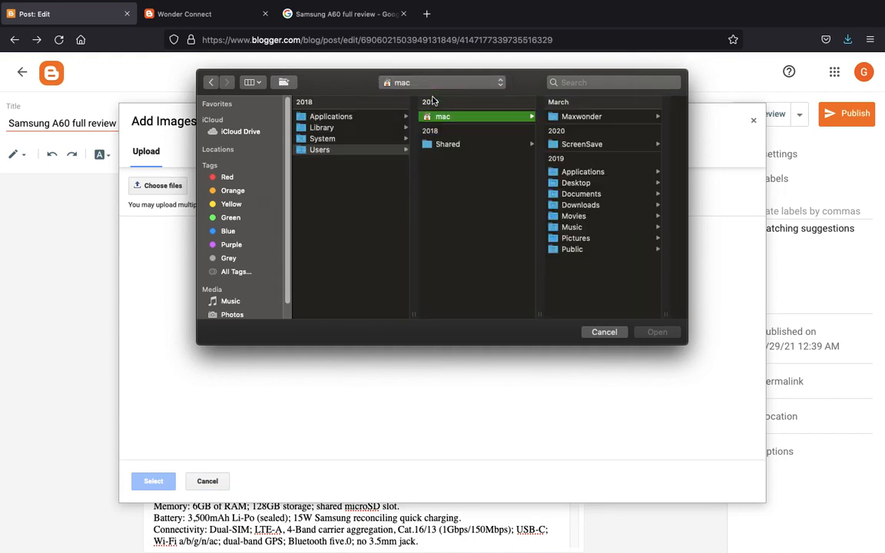
left_click(576, 182)
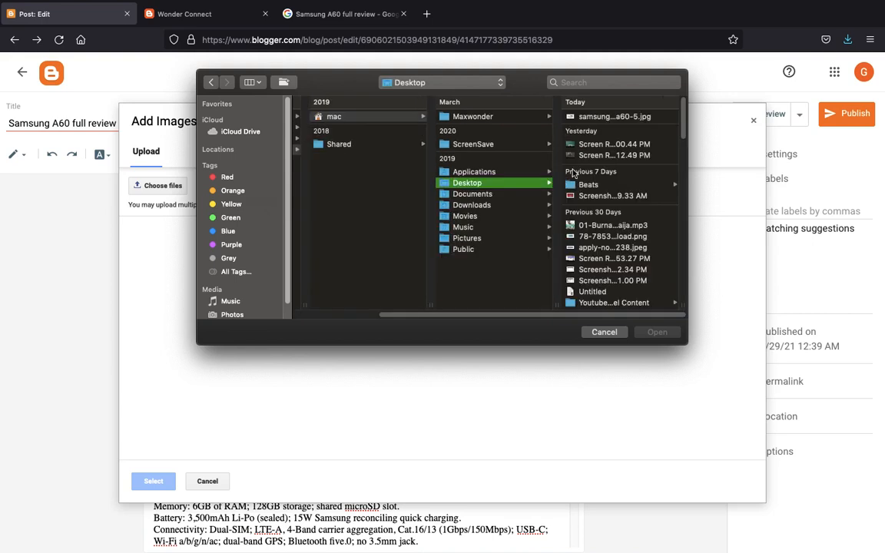
double_click(593, 116)
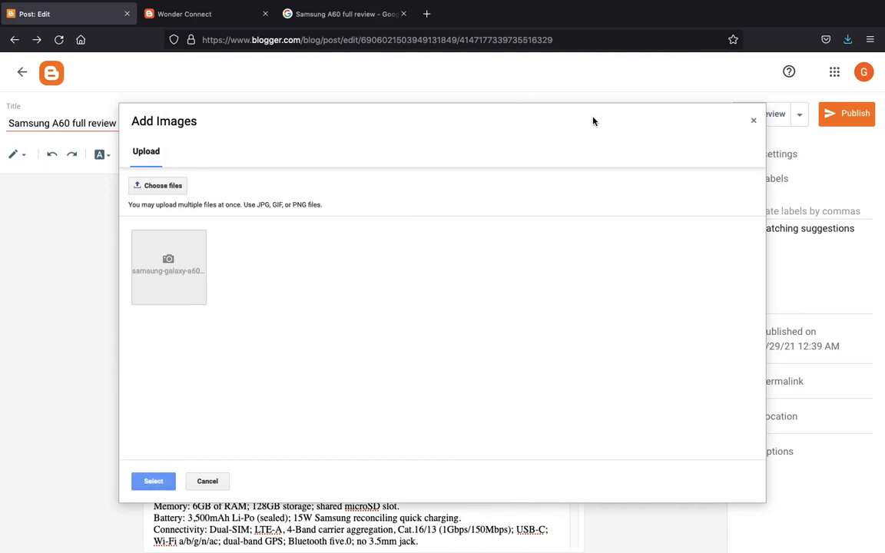
double_click(200, 240)
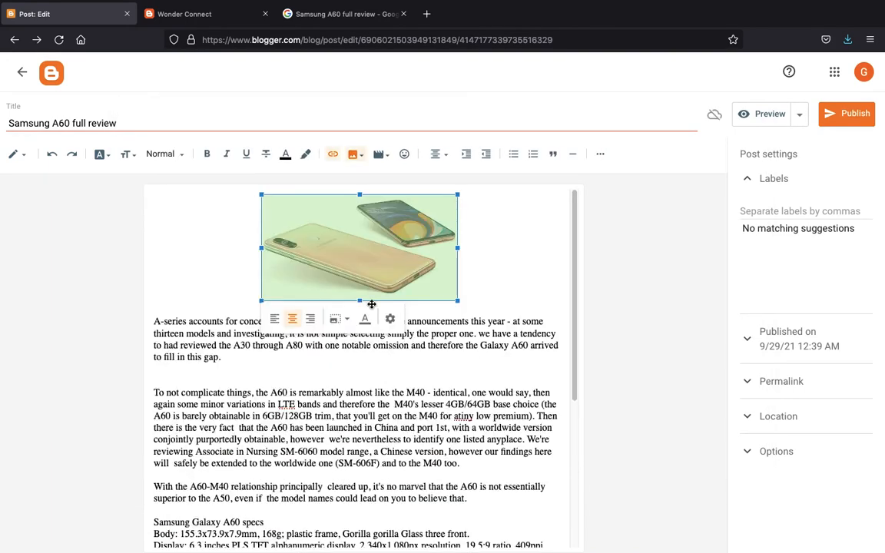
- Shrink the inserted phone photo by dragging its corner handle
left_click(474, 393)
left_click(384, 215)
left_click_drag(459, 300, 463, 281)
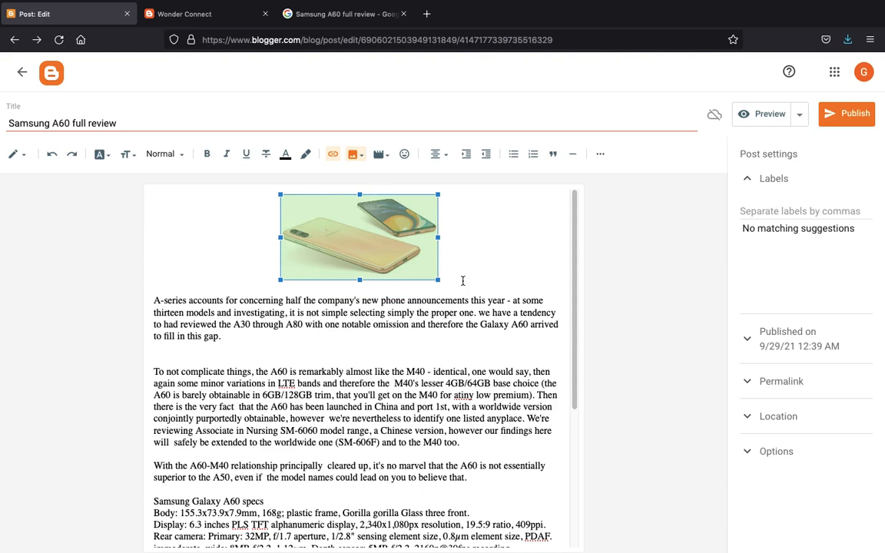
left_click(450, 323)
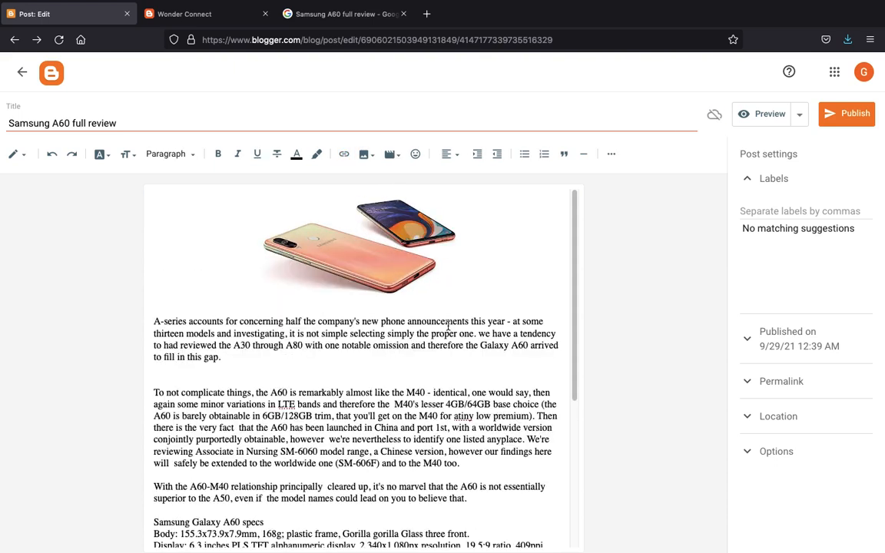
- Add the Mobile Phones label to the Samsung A60 review post
left_click(762, 204)
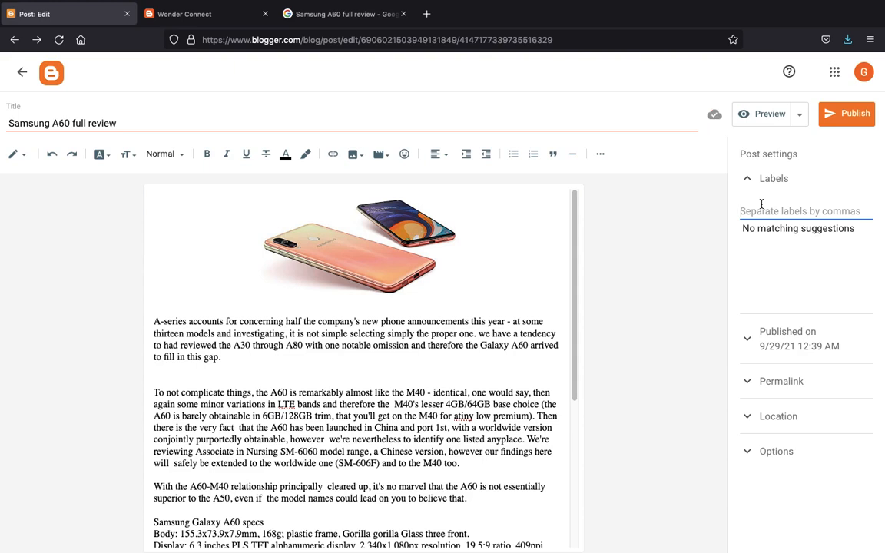
type("Mobile")
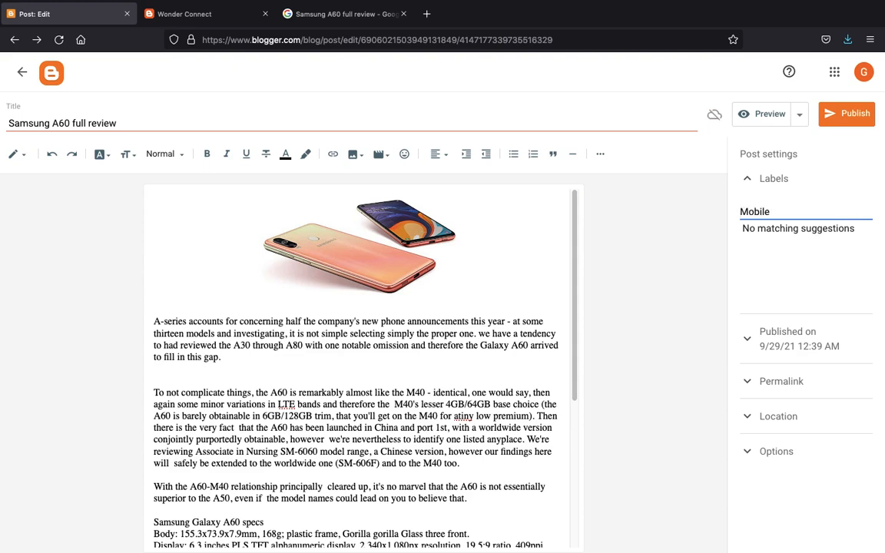
type(" Phones")
key("Return")
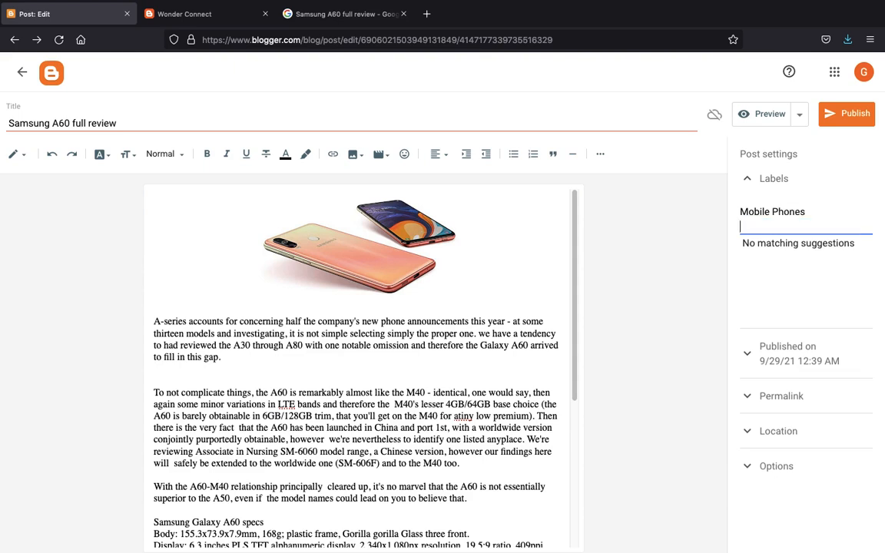
key("BackSpace")
key("BackSpace")
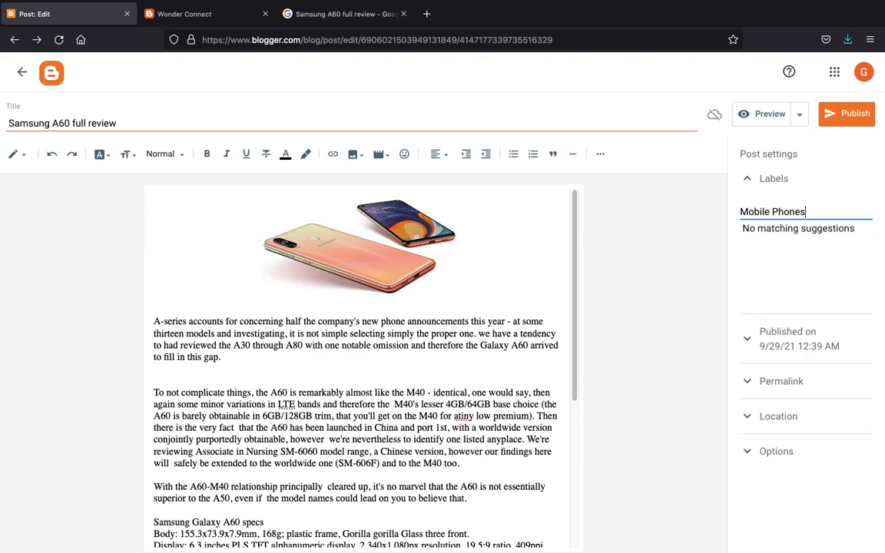
left_click(758, 190)
- Append the Samsung label to the post's labels and expand the publish date settings
left_click(773, 194)
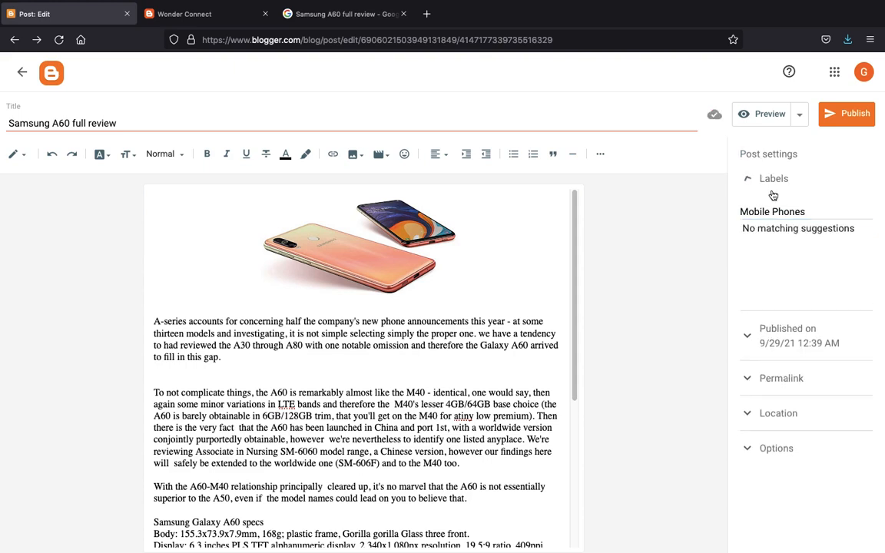
type(",")
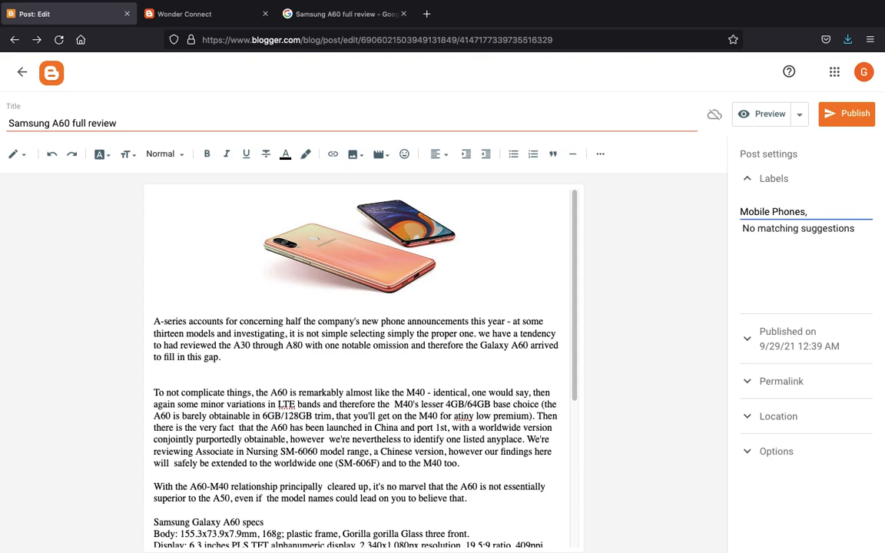
type(" Samsung")
left_click(703, 238)
left_click(747, 184)
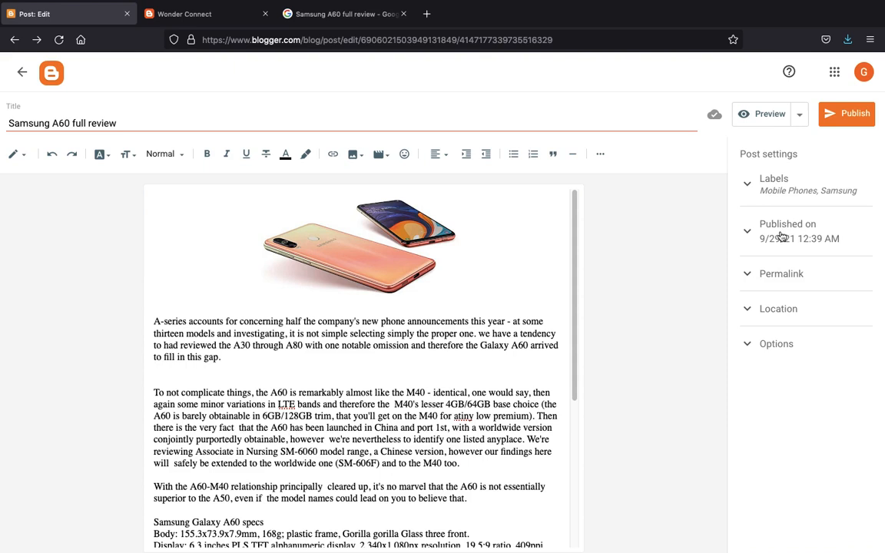
left_click(765, 237)
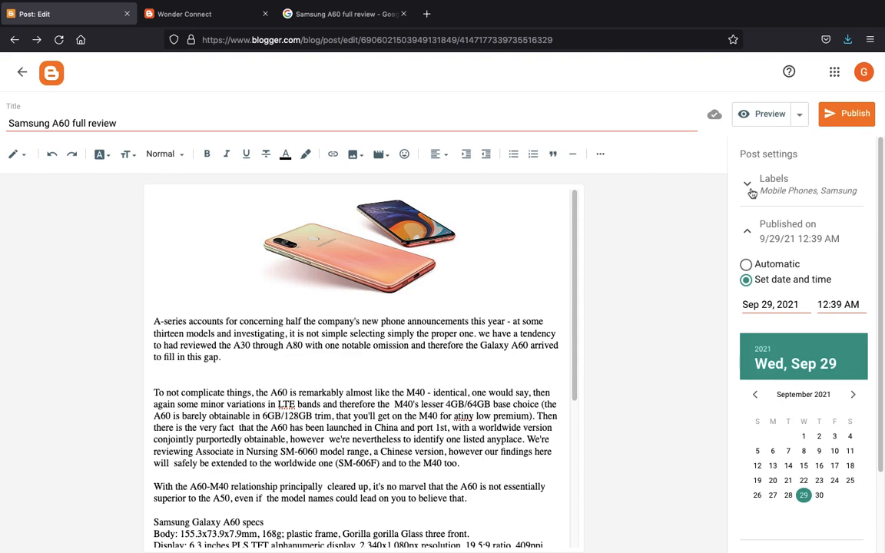
- Collapse the Published on section in Post settings to hide the date and calendar options
left_click(749, 231)
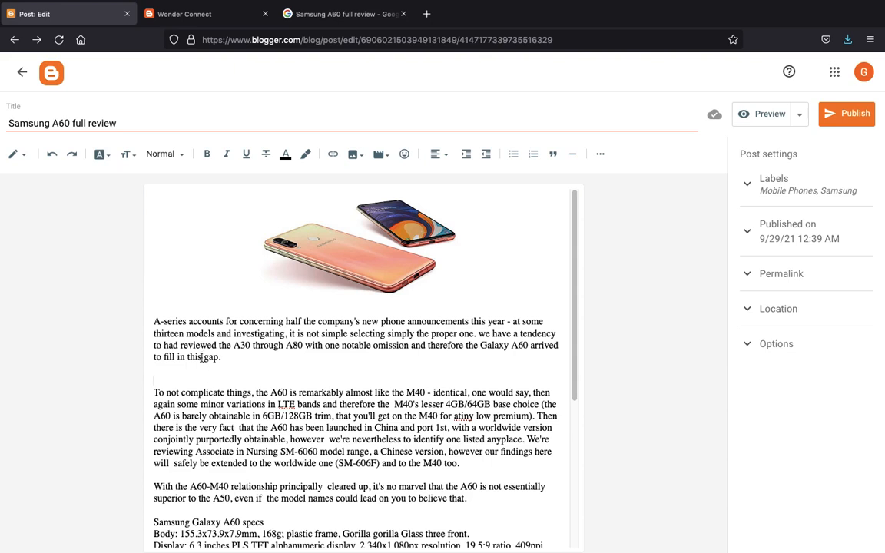
triple_click(174, 317)
left_click(102, 154)
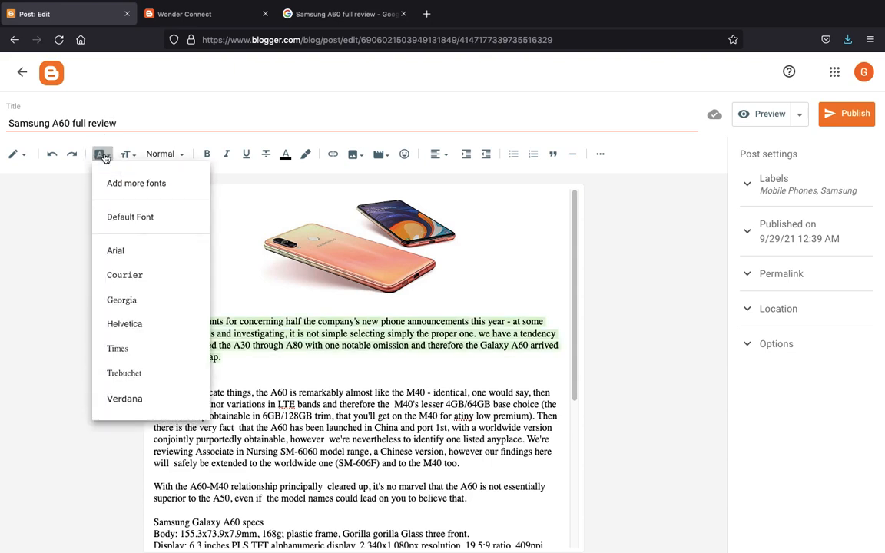
left_click(127, 278)
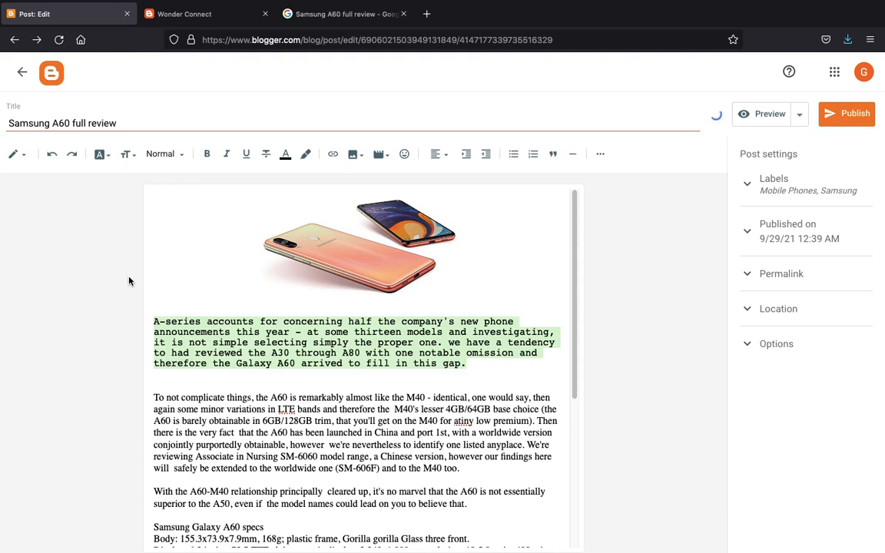
key("super+z")
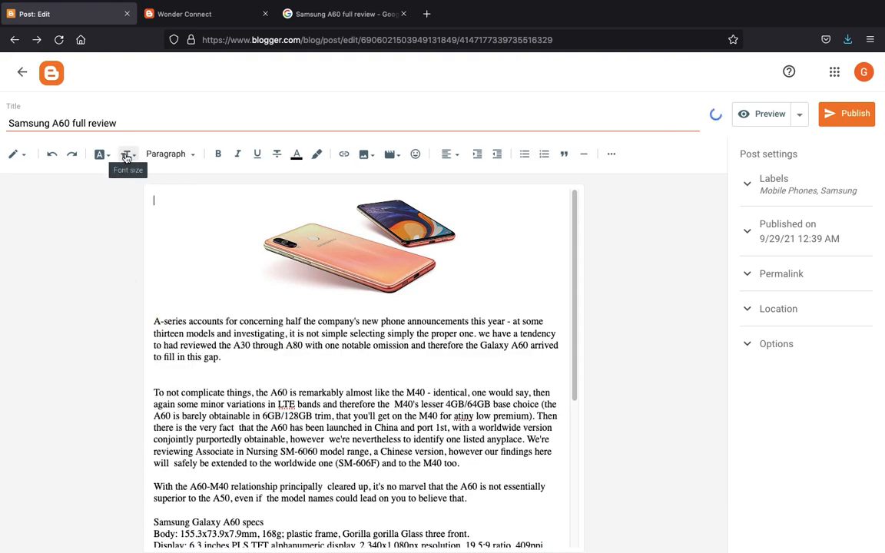
double_click(187, 337)
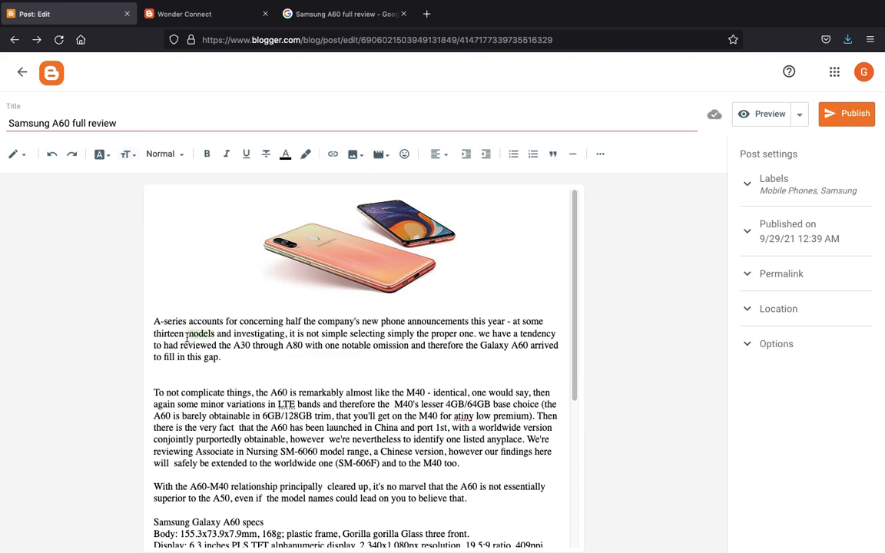
triple_click(186, 337)
left_click(128, 154)
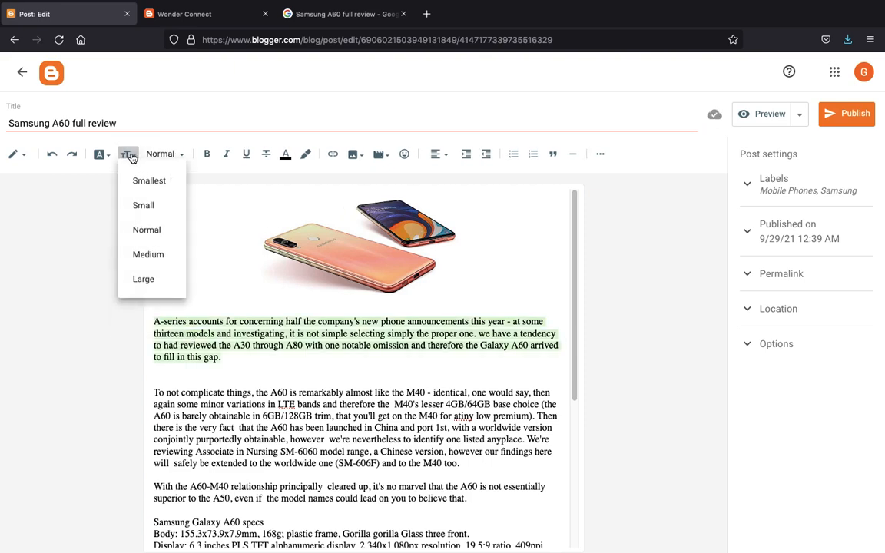
left_click(150, 207)
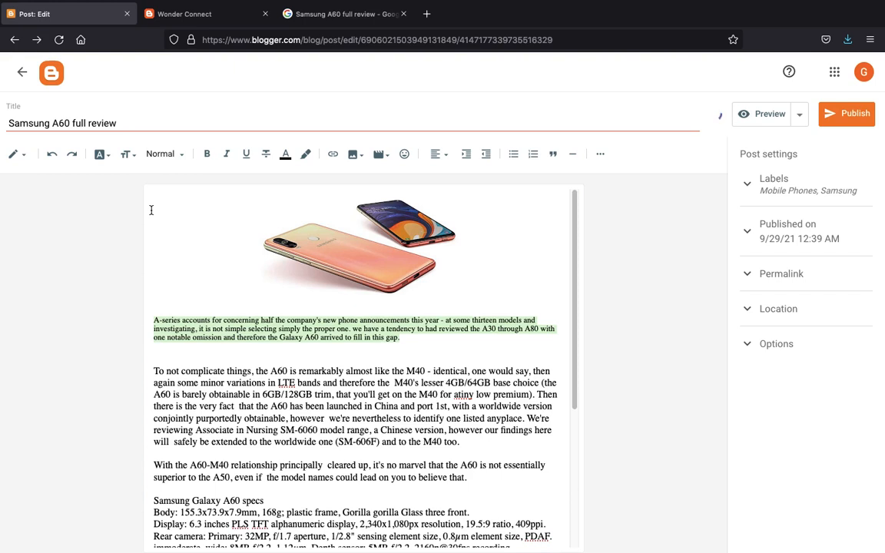
key("super+z")
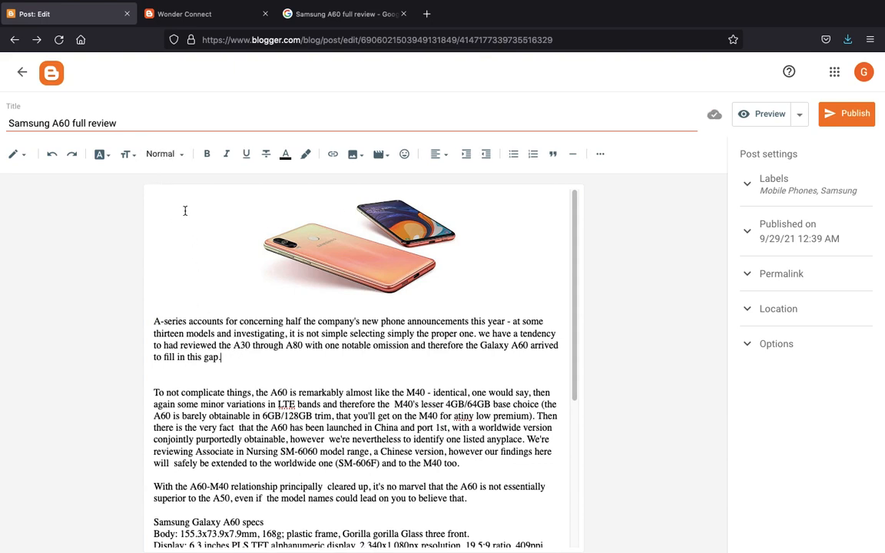
triple_click(217, 332)
left_click(163, 155)
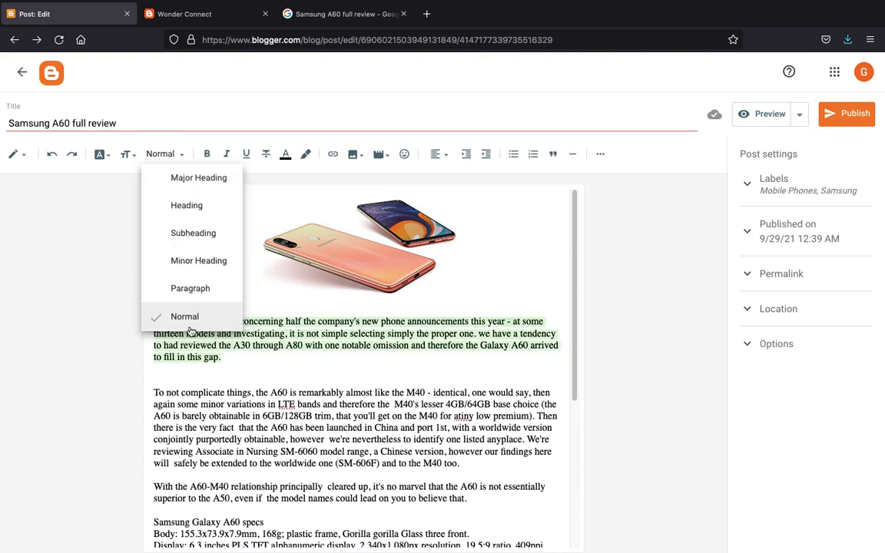
left_click(188, 293)
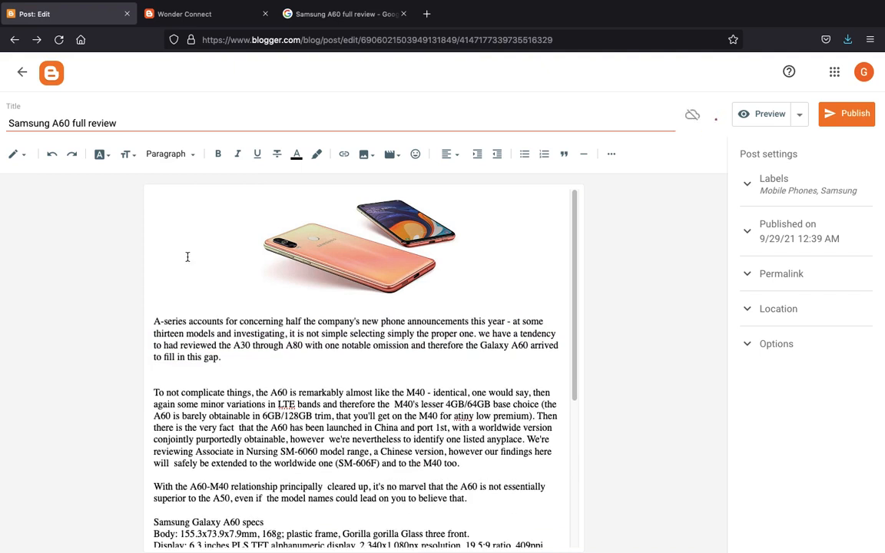
triple_click(211, 332)
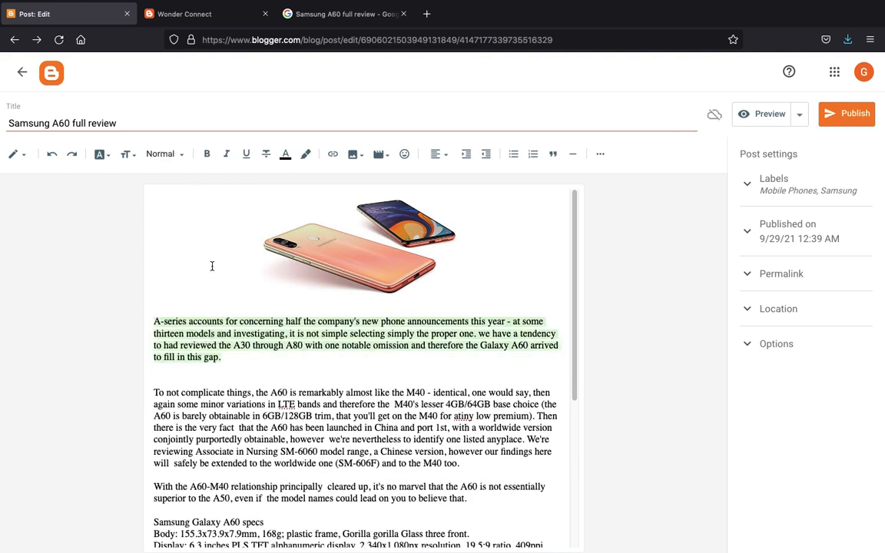
left_click(207, 155)
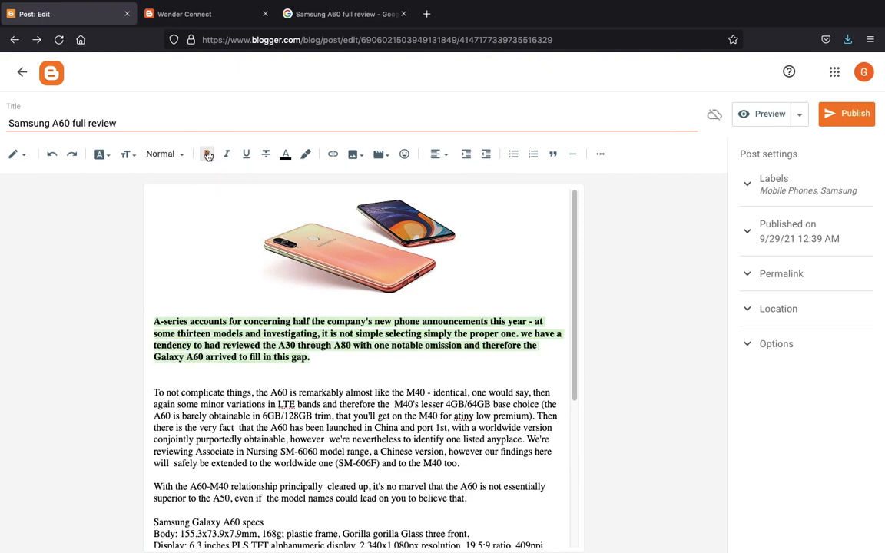
left_click(208, 154)
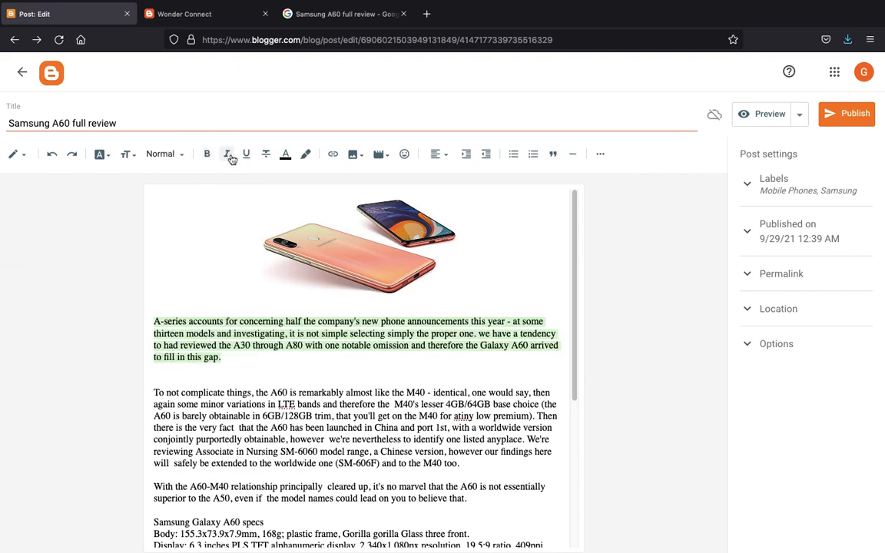
left_click(229, 157)
left_click(228, 157)
left_click(247, 156)
left_click(248, 156)
left_click(269, 157)
left_click(266, 156)
left_click(285, 155)
left_click(369, 235)
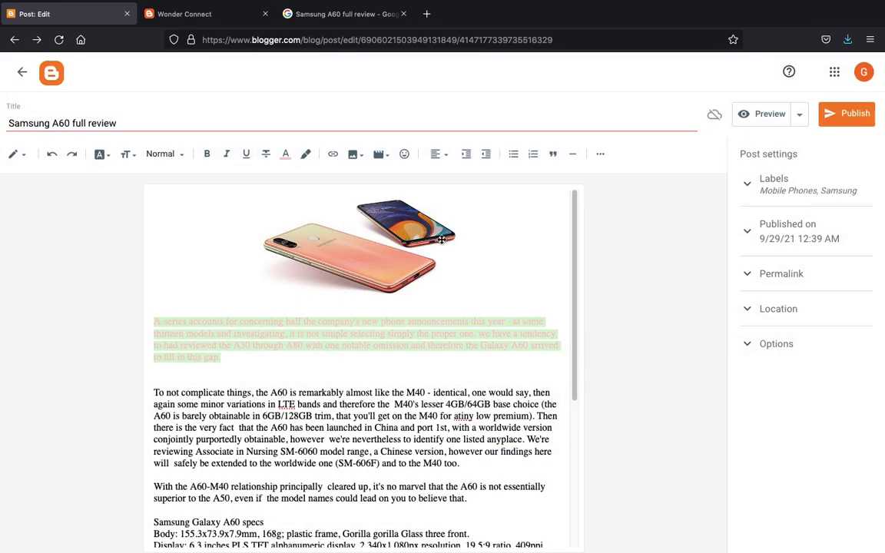
key("ctrl+z")
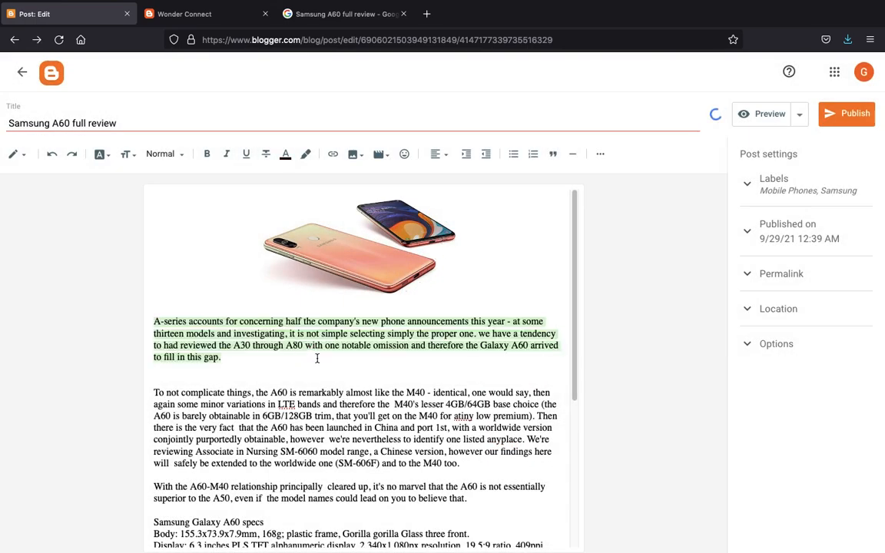
left_click(305, 155)
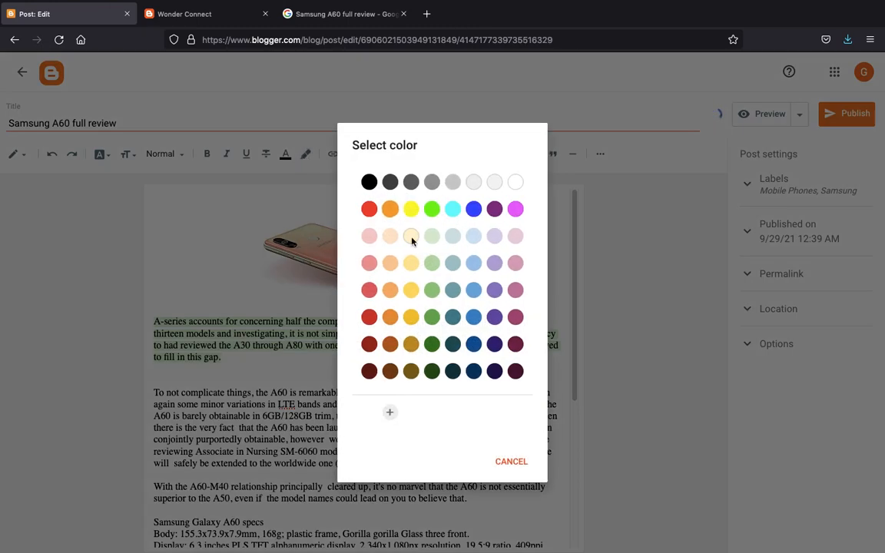
left_click(433, 297)
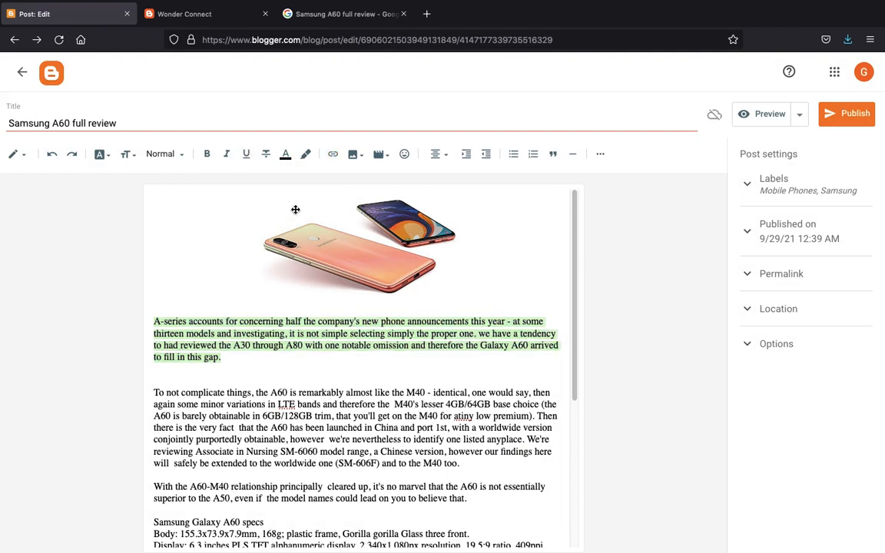
left_click(248, 344)
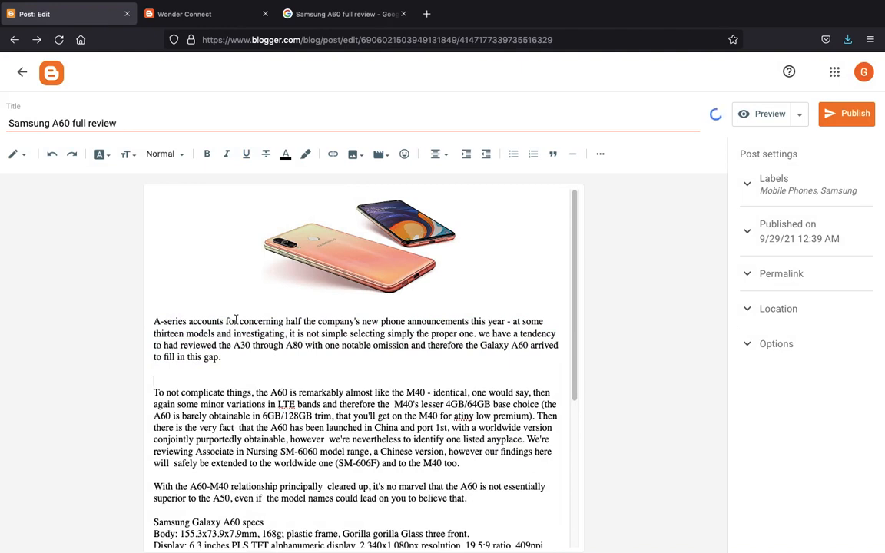
triple_click(236, 319)
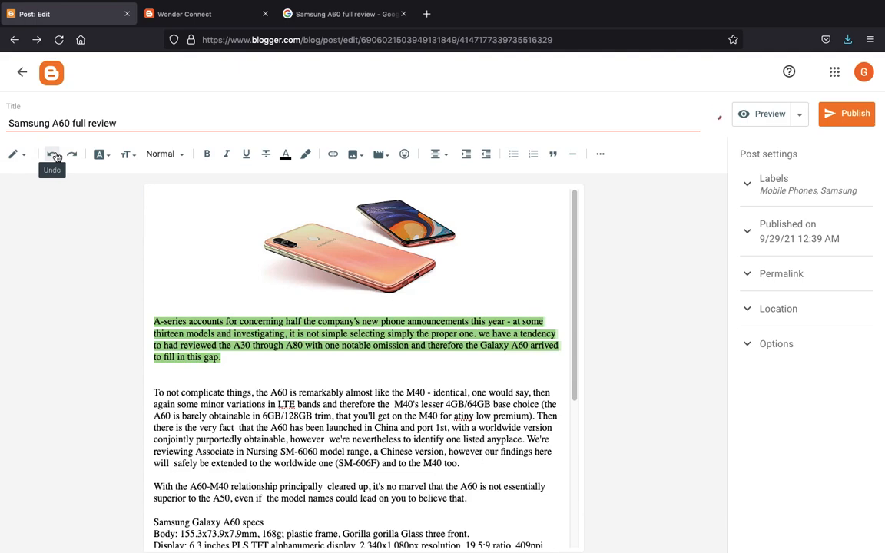
left_click(53, 154)
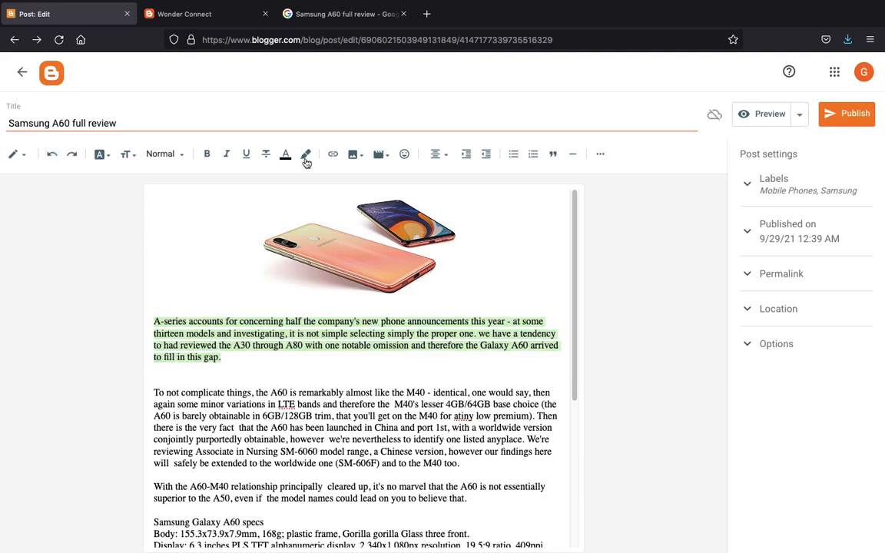
left_click(332, 154)
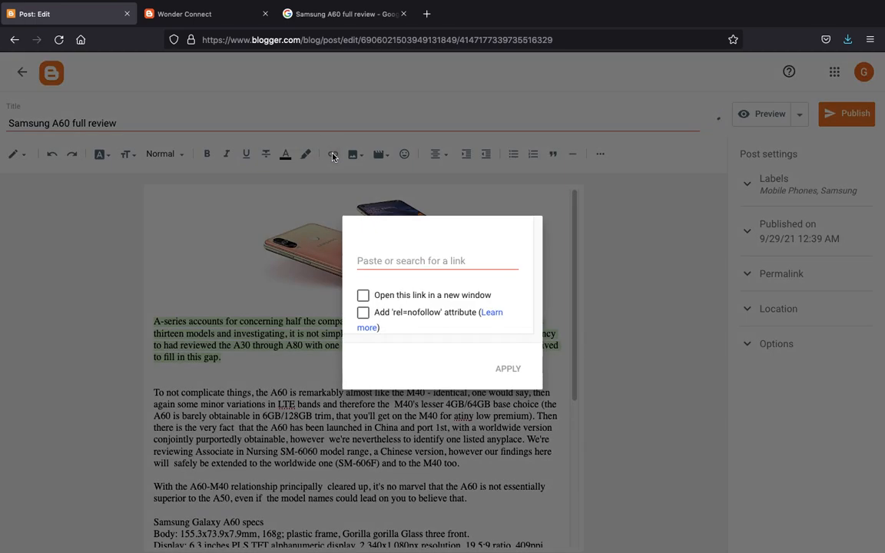
left_click(358, 260)
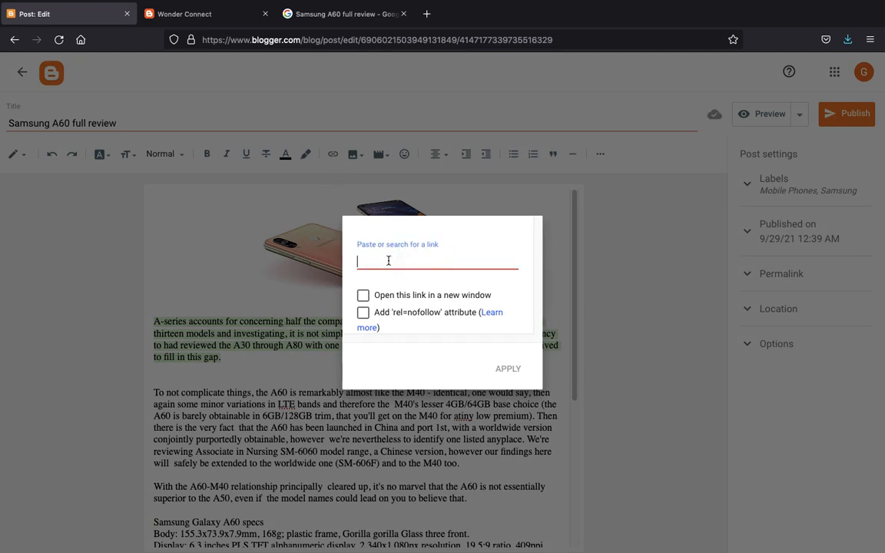
type("goo")
key("BackSpace")
key("BackSpace")
key("BackSpace")
key("BackSpace")
key("BackSpace")
key("BackSpace")
left_click(281, 341)
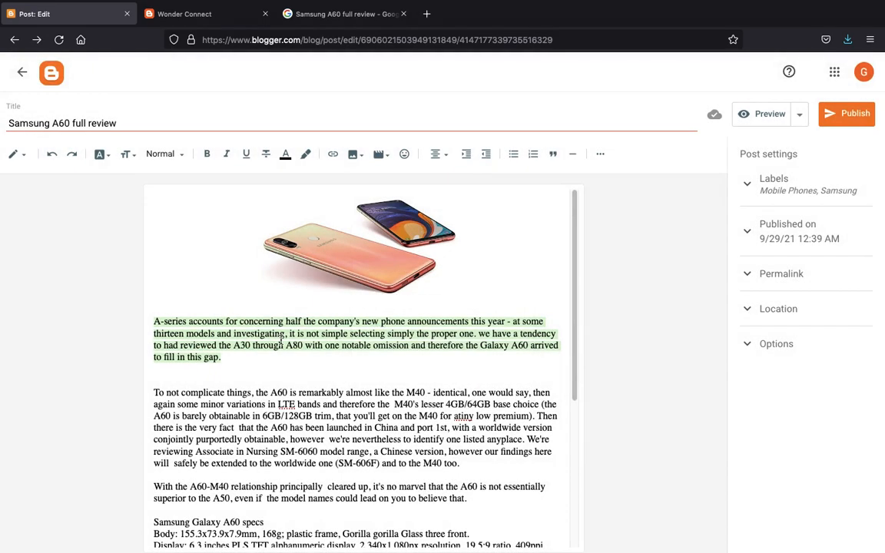
left_click(382, 155)
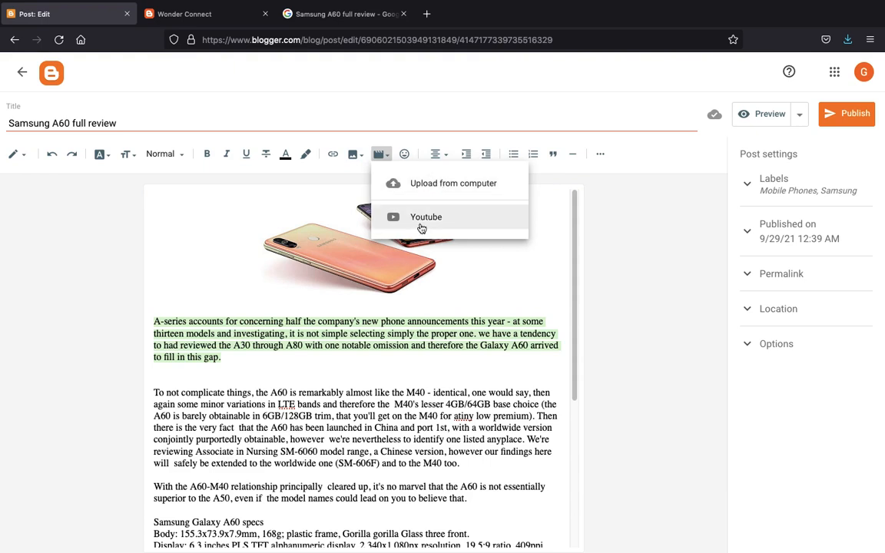
left_click(287, 194)
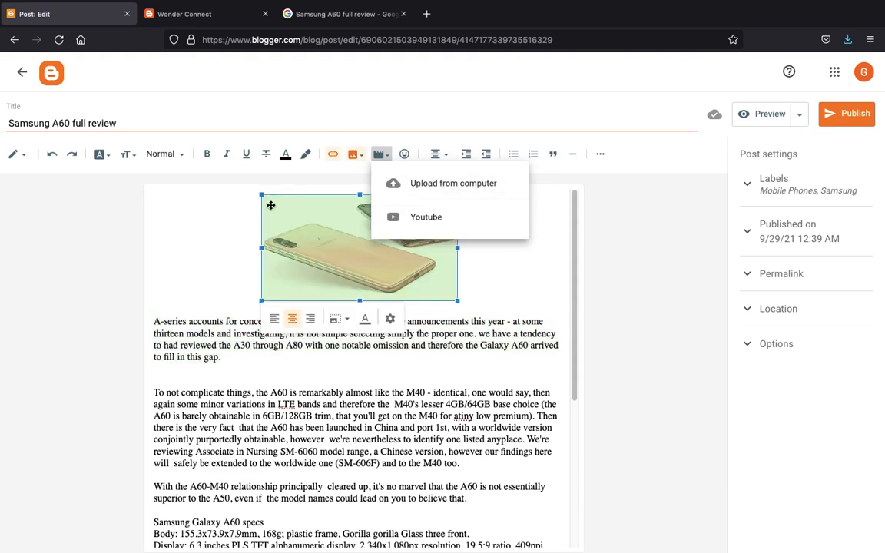
left_click(229, 225)
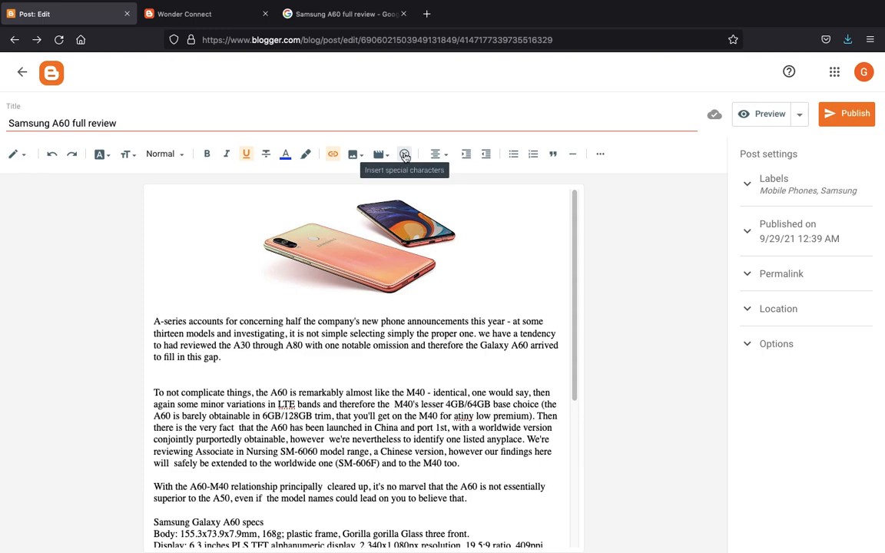
left_click(404, 155)
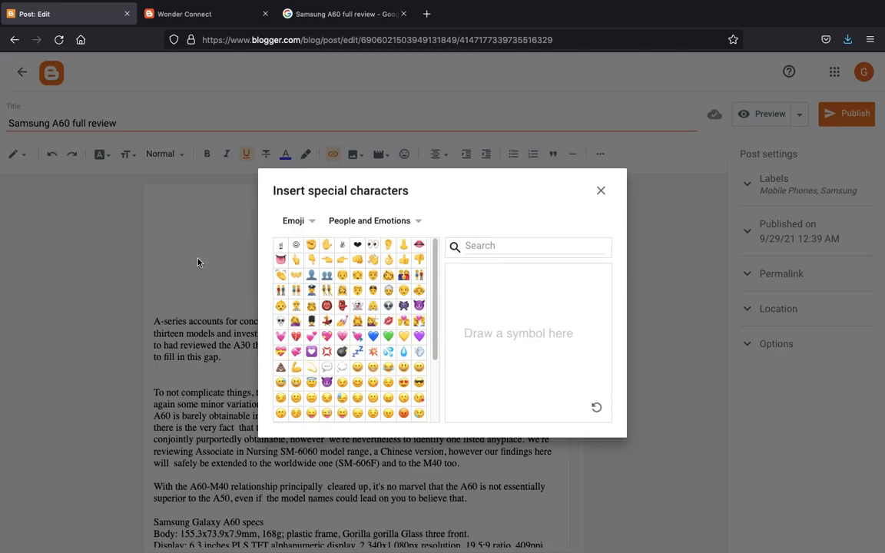
left_click(600, 192)
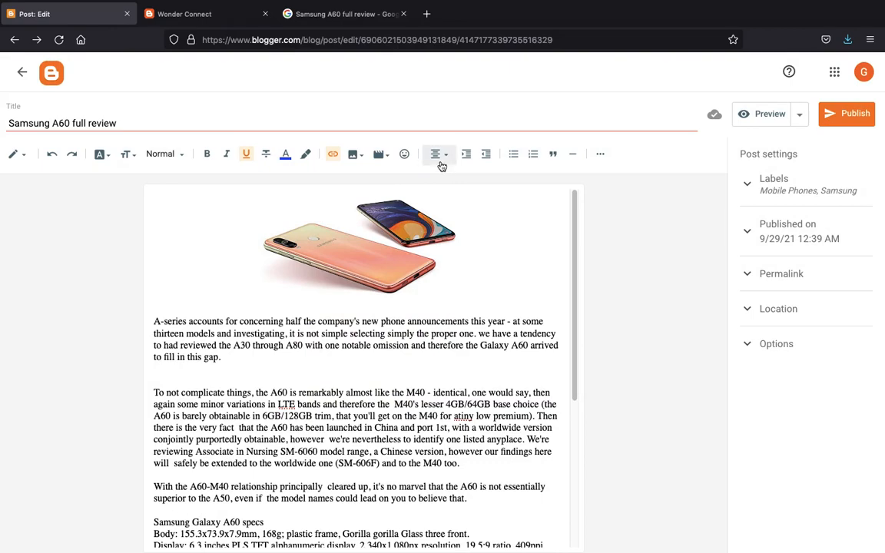
scroll(332, 335, "down", 5)
- Remove the extra blank line and centre the first two paragraphs of the review
scroll(333, 334, "up", 5)
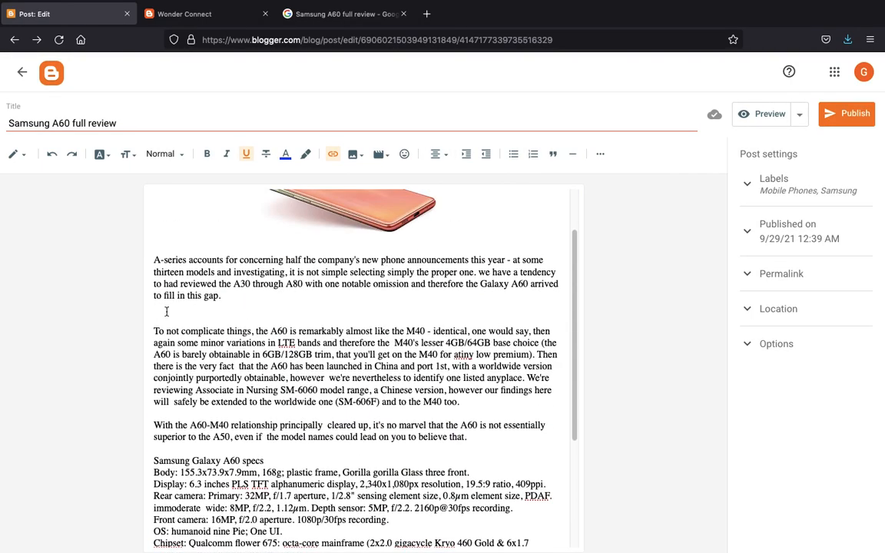
left_click(166, 311)
key("BackSpace")
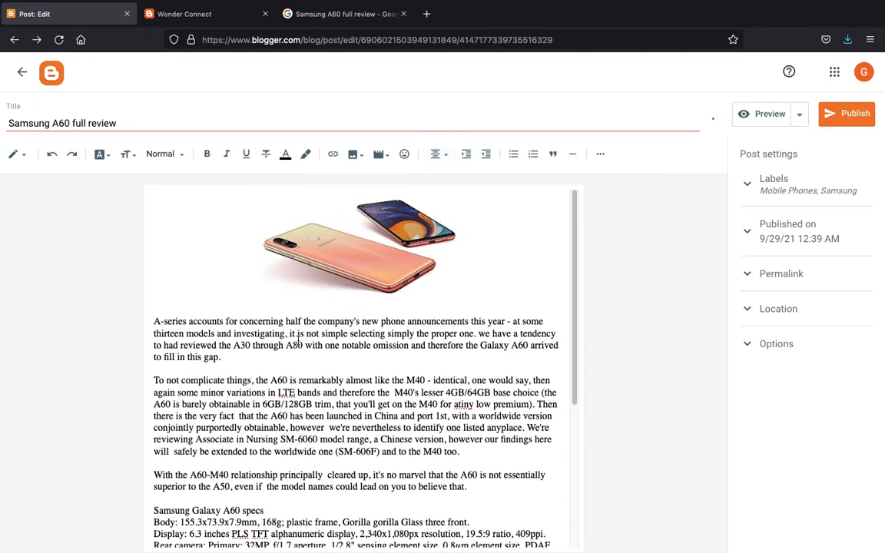
triple_click(298, 340)
left_click(443, 153)
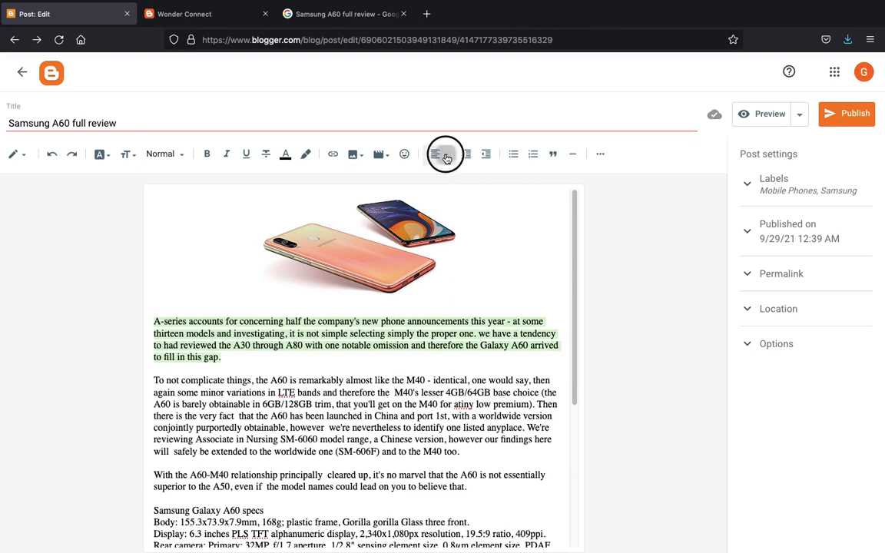
left_click(454, 188)
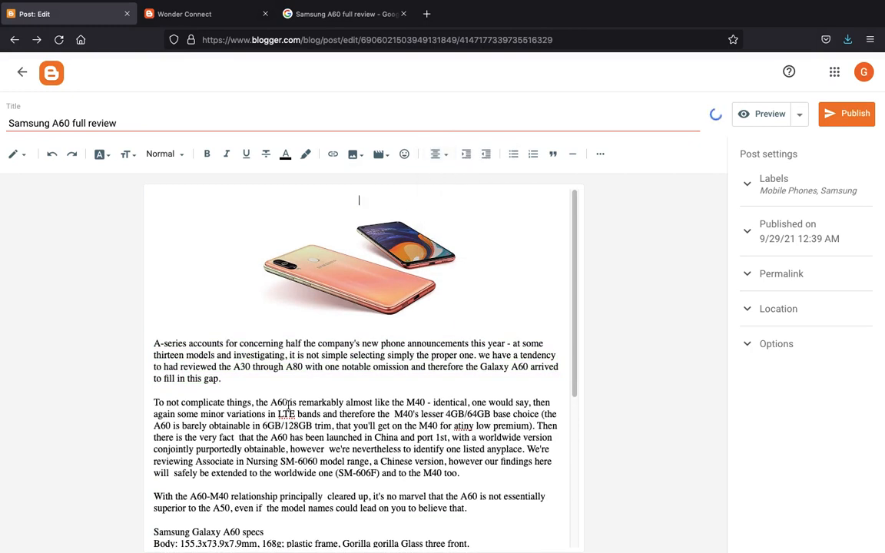
triple_click(201, 446)
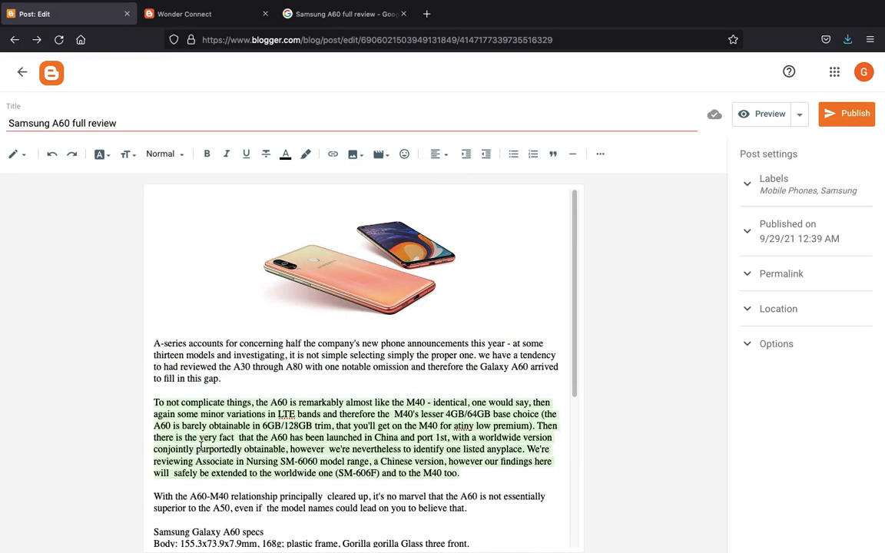
left_click(434, 156)
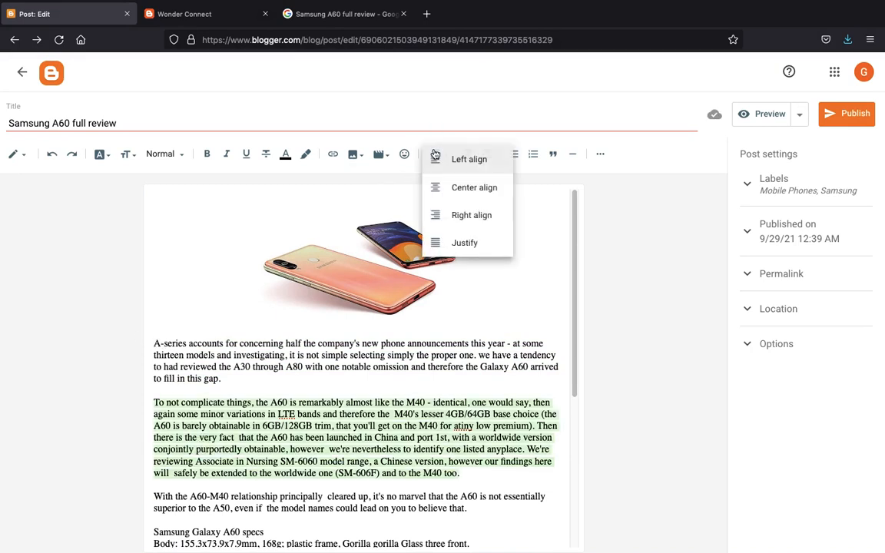
left_click(461, 185)
left_click(338, 408)
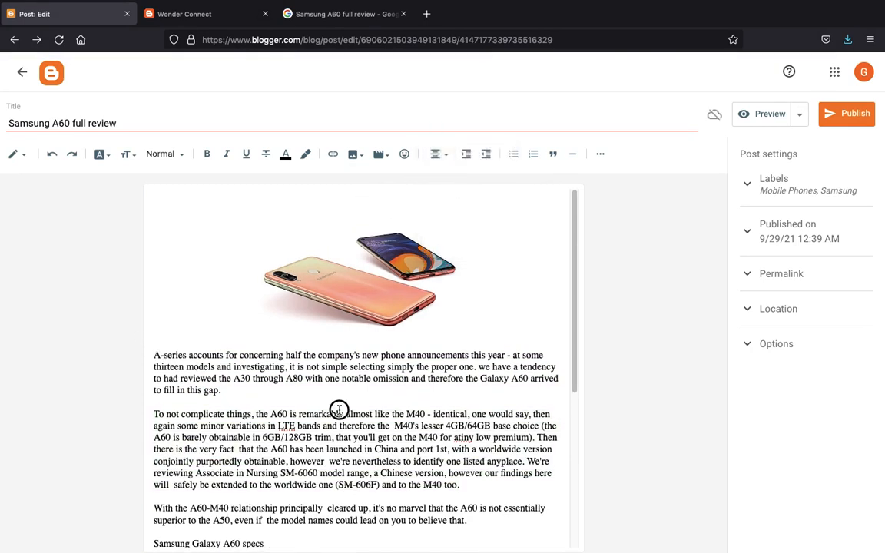
scroll(339, 412, "down", 3)
scroll(340, 412, "up", 1)
- Clear formatting from the whole post body, then re-centre the second paragraph
triple_click(280, 401)
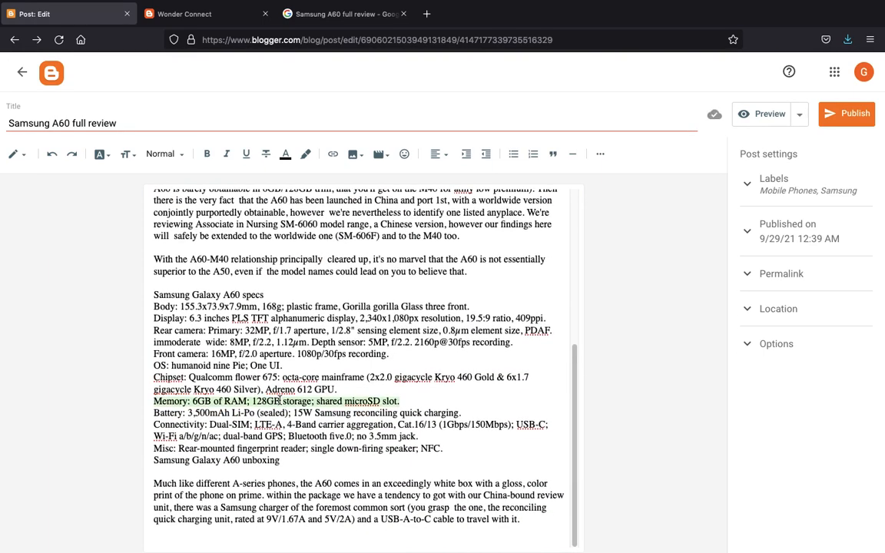
key("ctrl+a")
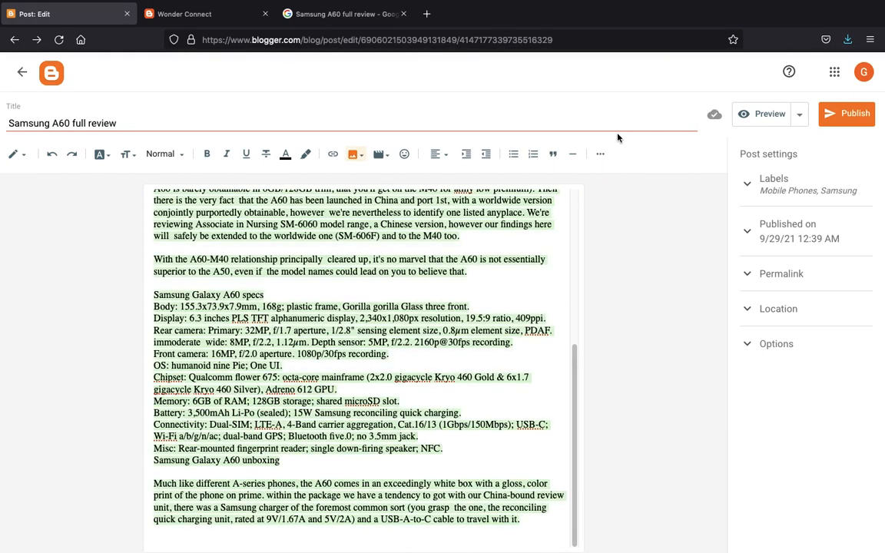
left_click(600, 154)
left_click(706, 184)
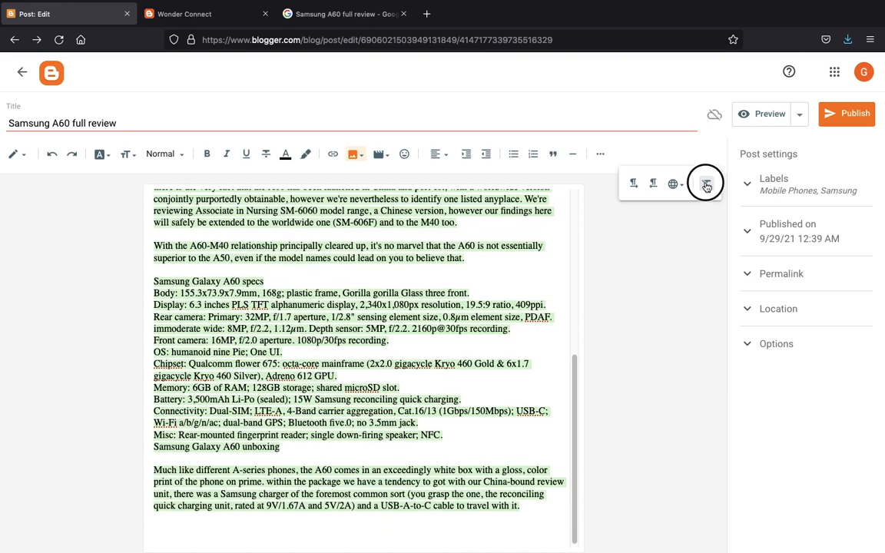
left_click(306, 415)
scroll(295, 385, "up", 4)
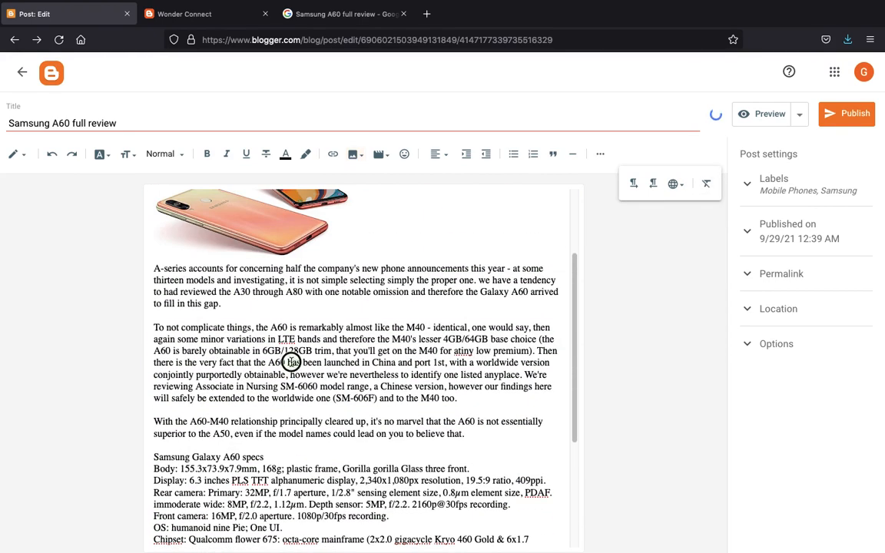
triple_click(291, 362)
left_click(438, 153)
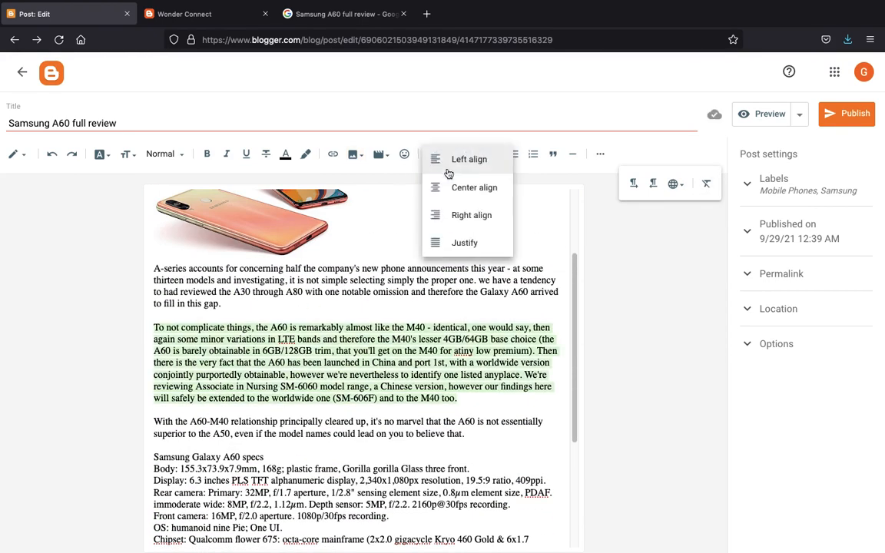
left_click(465, 189)
scroll(463, 193, "down", 5)
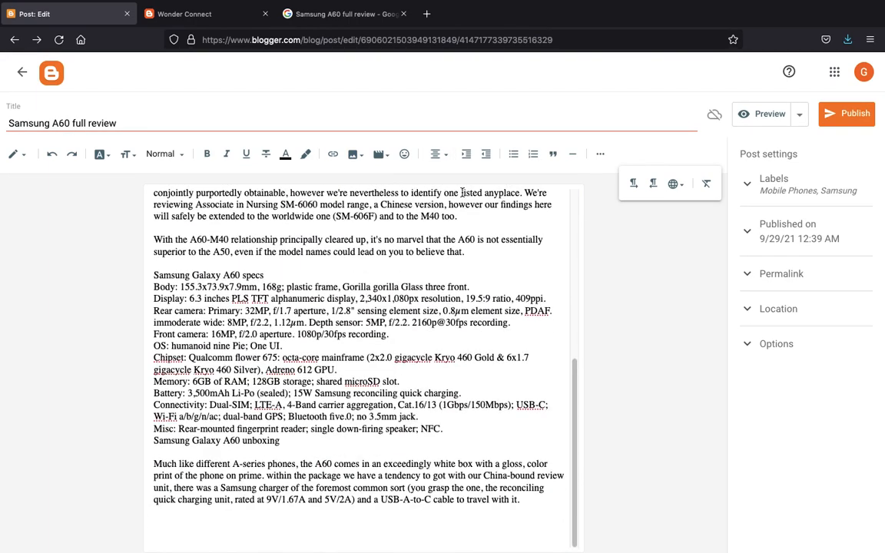
scroll(462, 193, "up", 5)
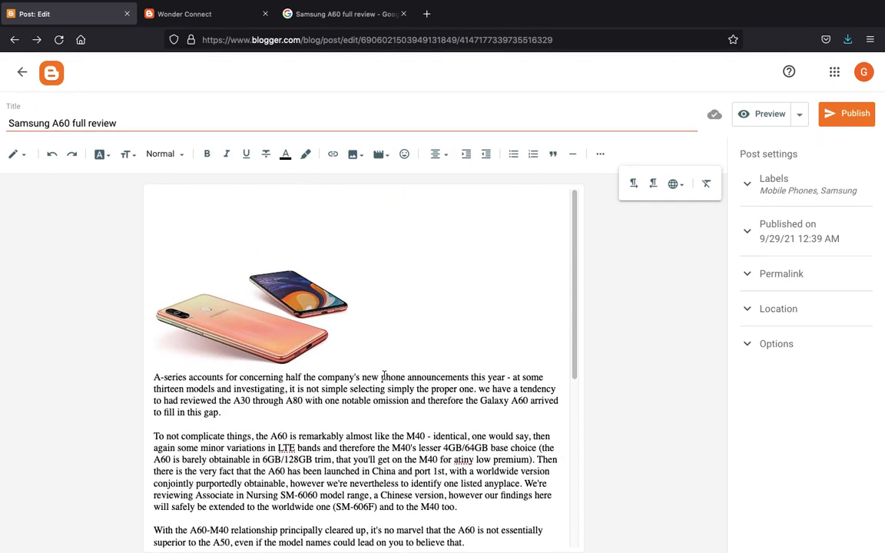
- Undo the stray gibberish and cleared formatting to re-centre the photo, then centre the Battery line
type("ygeuyssvjhsdvdjhvhsdbvbsvbs")
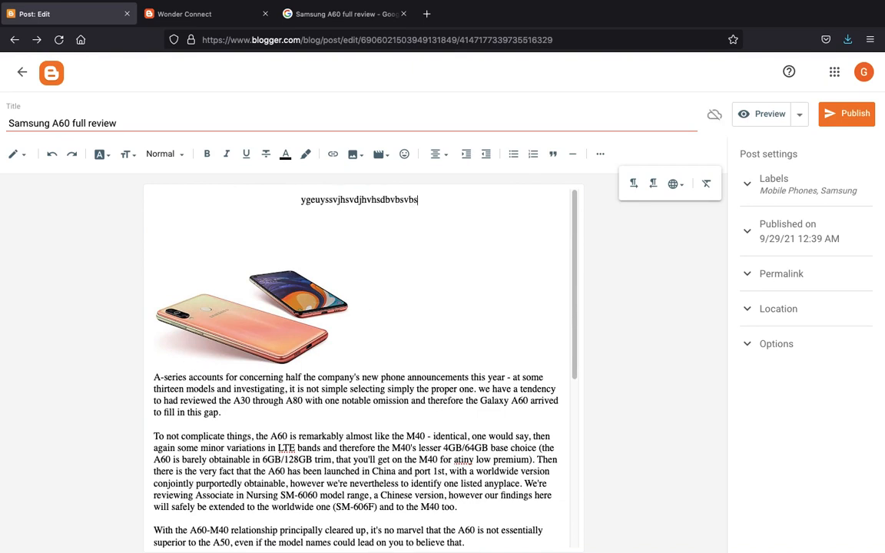
type("vbjsbvjsdbjkvb")
key("ctrl+z")
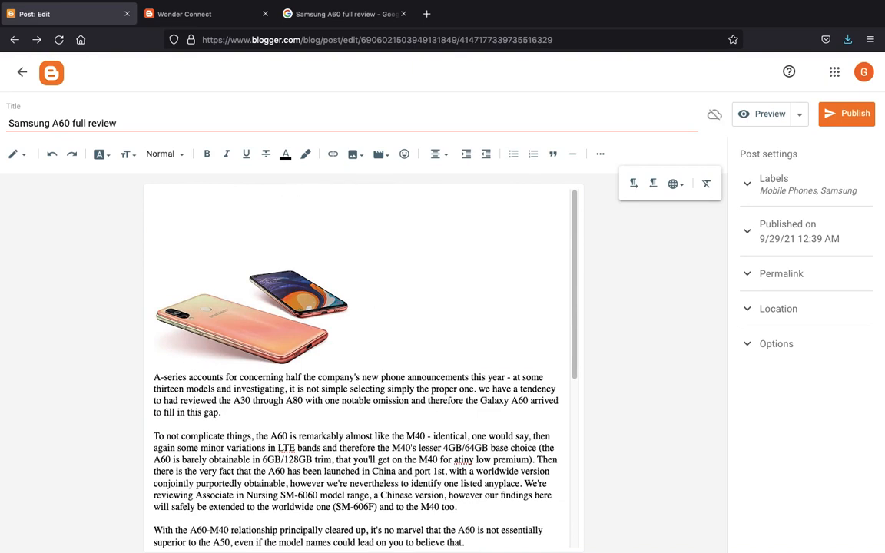
key("ctrl+a")
left_click(390, 382)
key("ctrl+z")
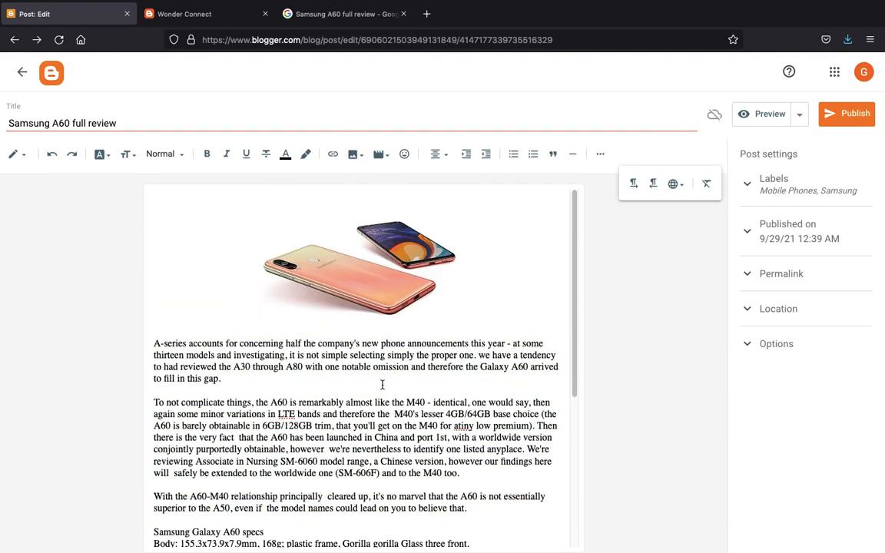
scroll(352, 352, "down", 3)
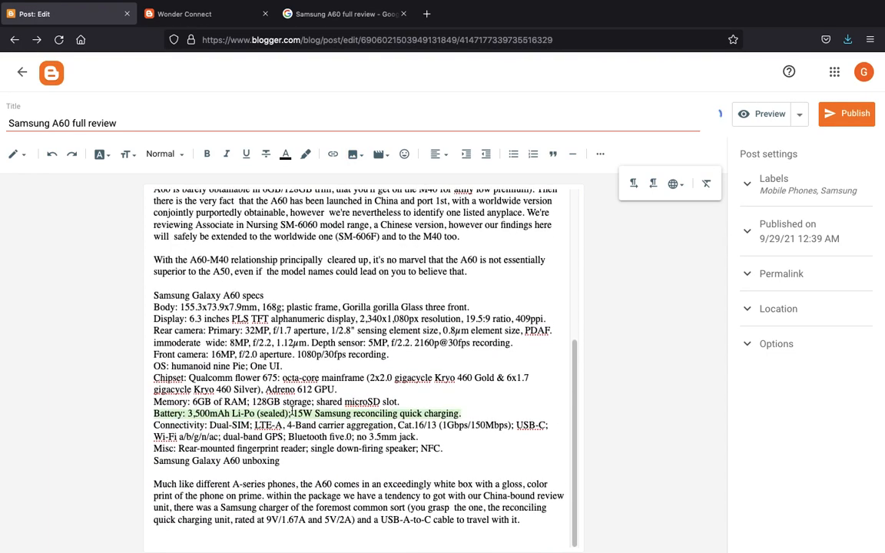
left_click(435, 155)
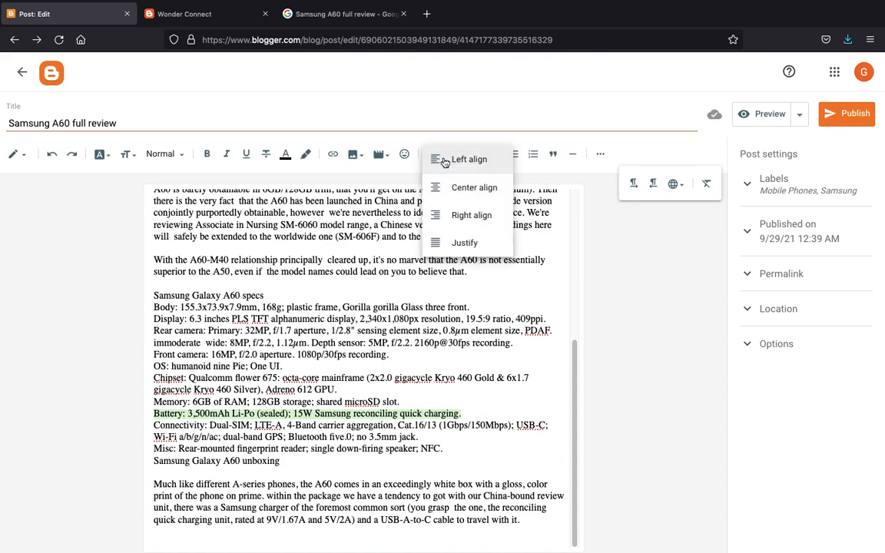
left_click(457, 196)
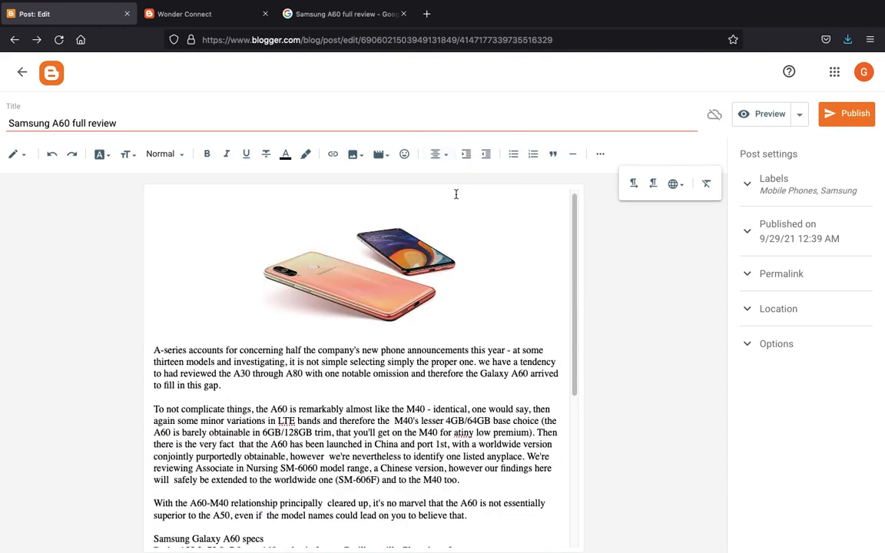
- Select the first two paragraphs of the A60 review
scroll(455, 195, "down", 3)
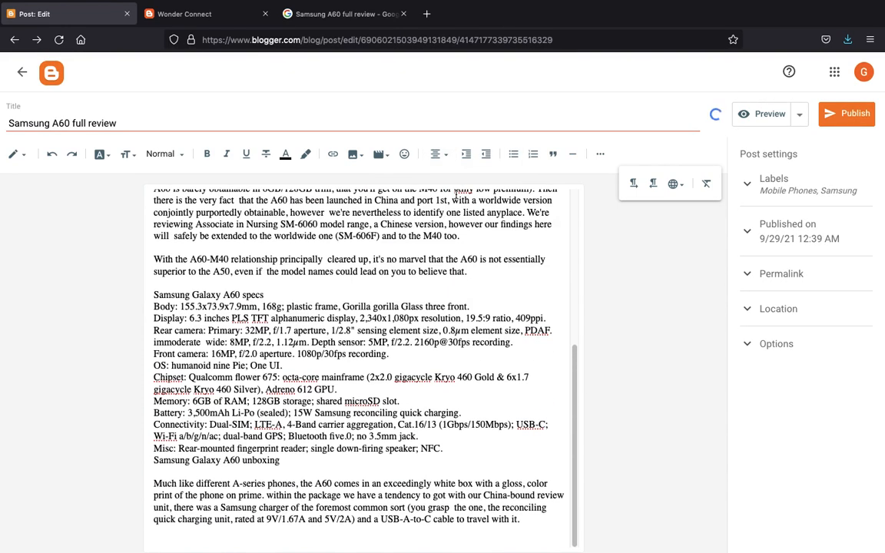
scroll(448, 254, "up", 3)
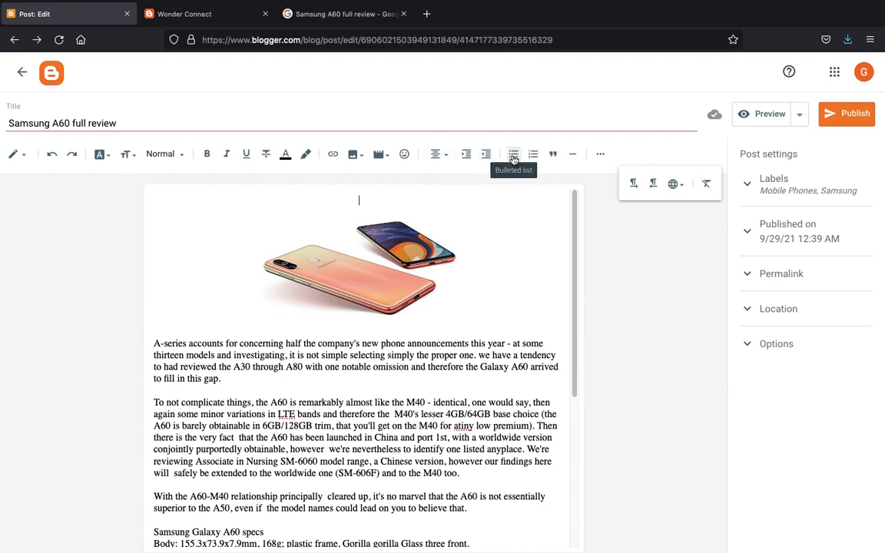
triple_click(319, 358)
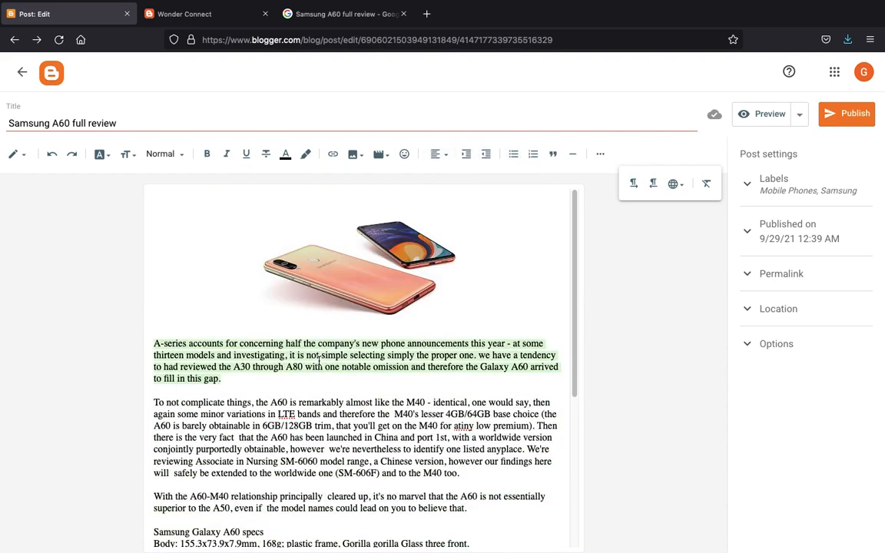
left_click(225, 438)
left_click_drag(464, 468, 243, 336)
- Toggle bulleted, numbered and quote formatting on the opening paragraphs, leaving them unformatted
left_click(514, 154)
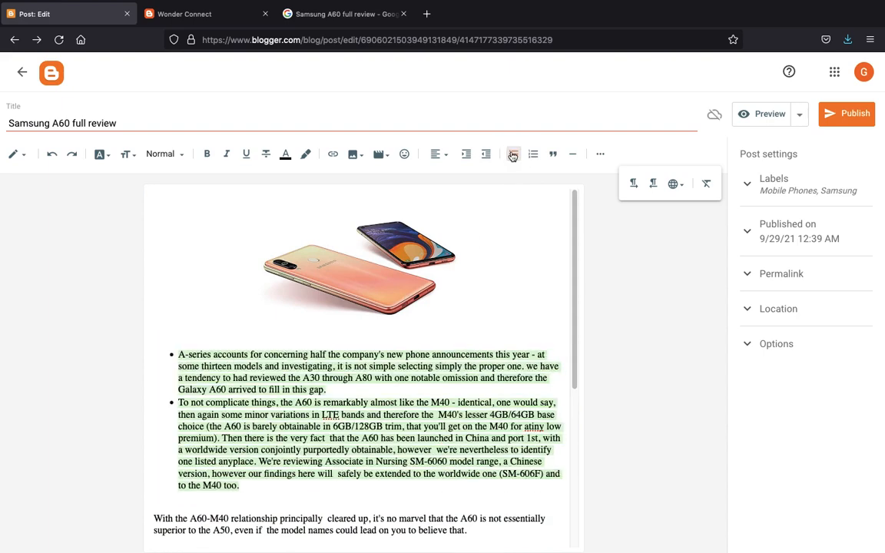
left_click(513, 154)
left_click(534, 153)
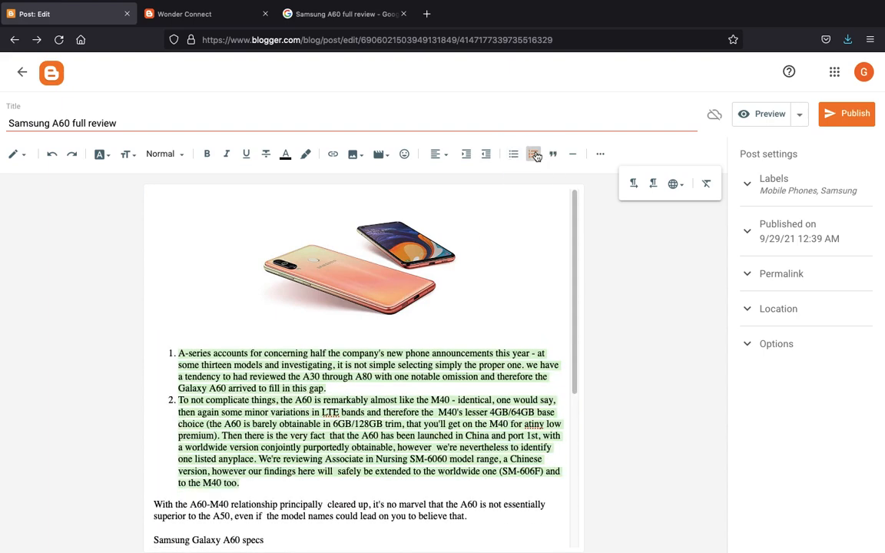
left_click(534, 154)
left_click(553, 154)
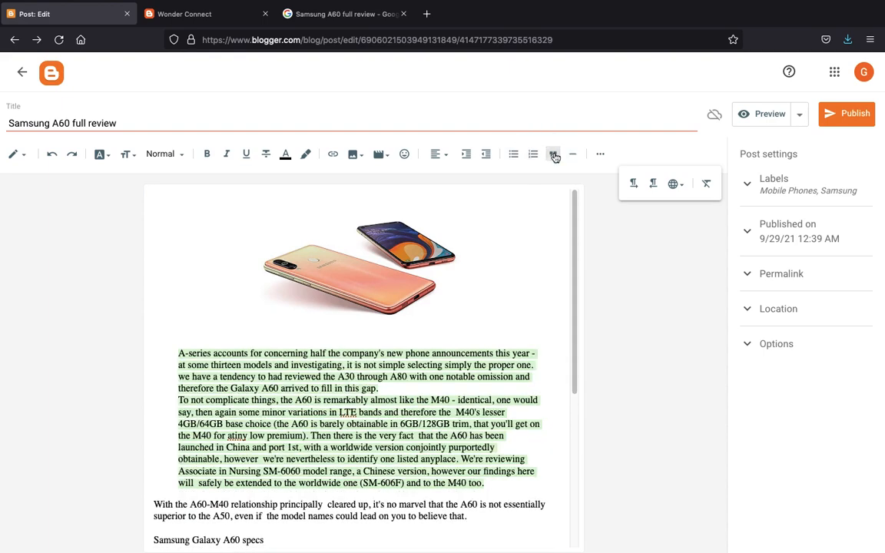
left_click(553, 154)
left_click(412, 471)
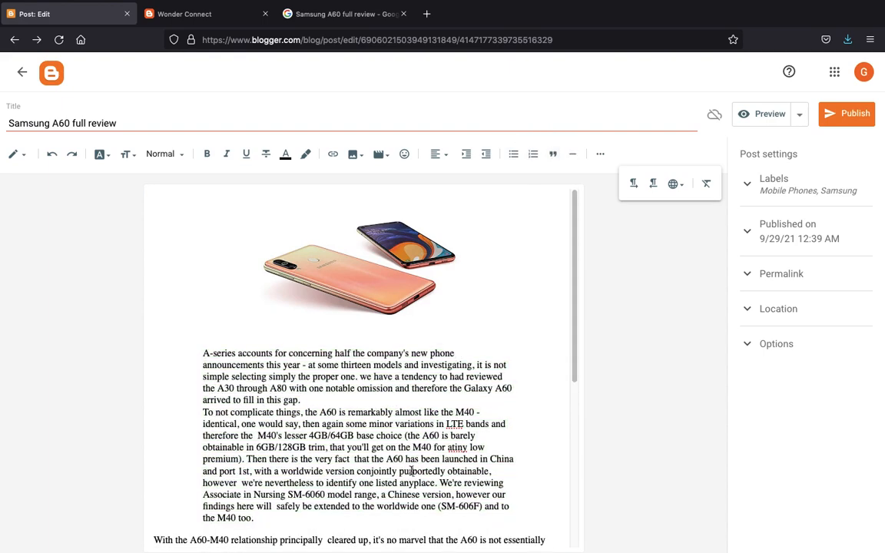
key("ctrl+z")
key("ctrl+z")
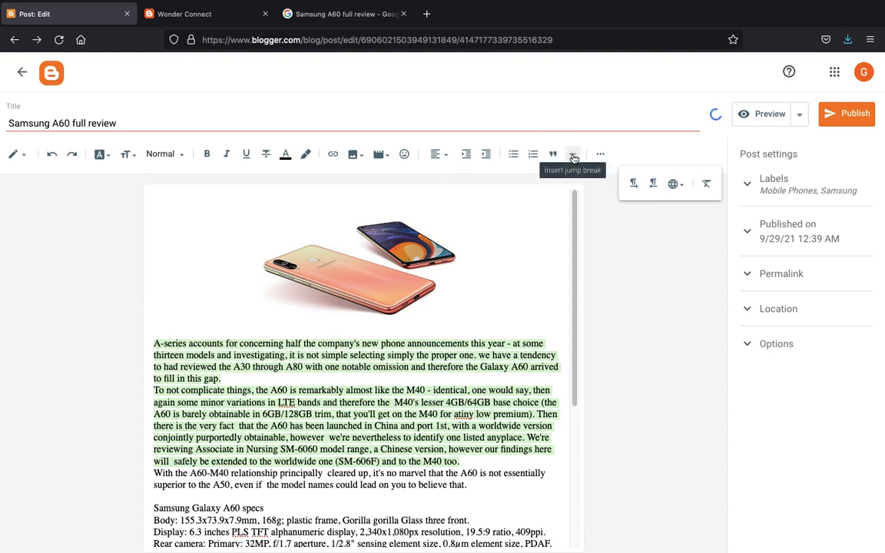
- Insert a horizontal divider after the second paragraph, then undo it
left_click(368, 475)
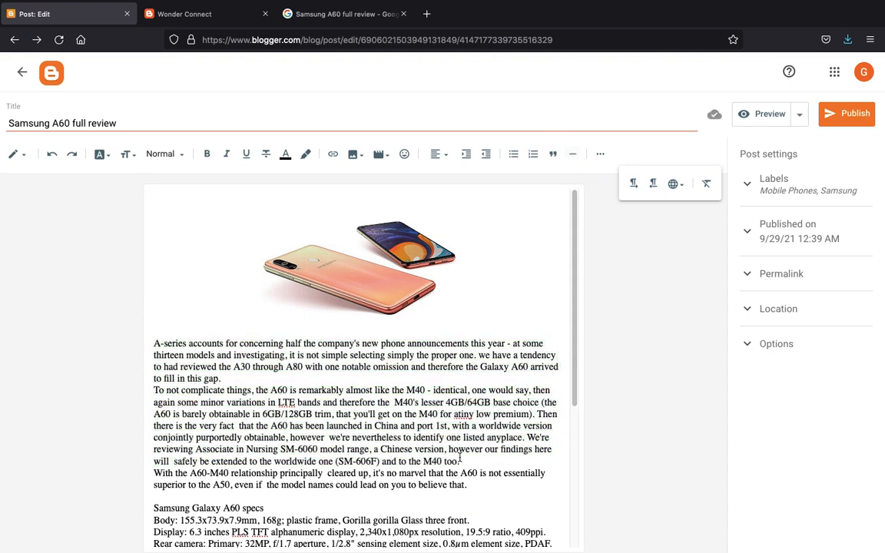
key("Return")
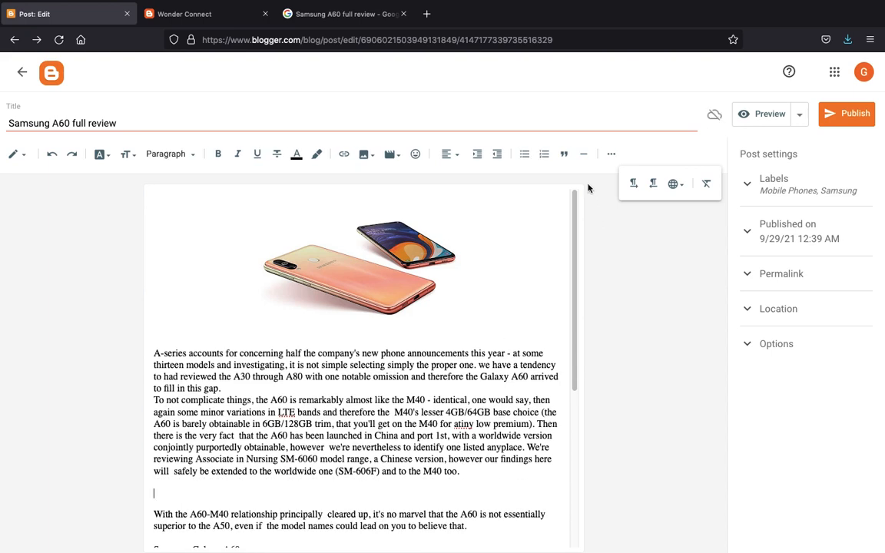
left_click(584, 154)
scroll(367, 391, "down", 3)
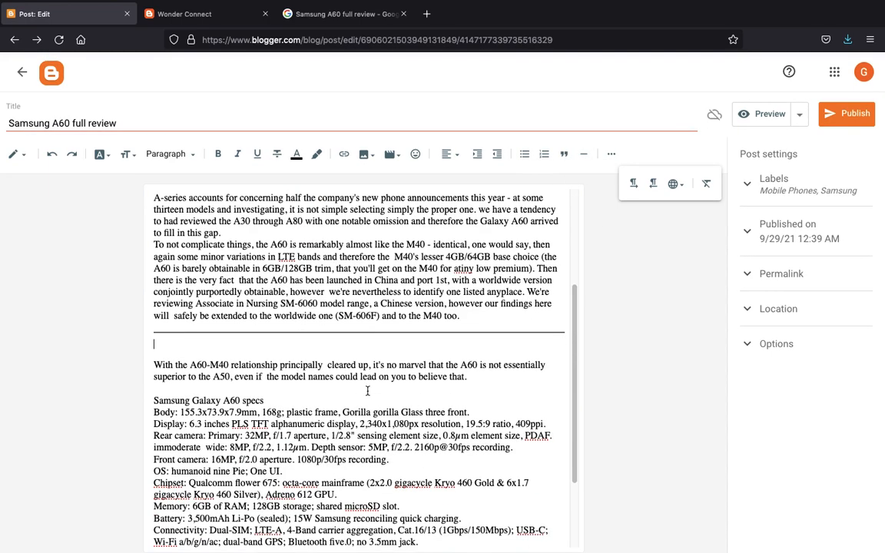
key("ctrl+z")
key("ctrl+z")
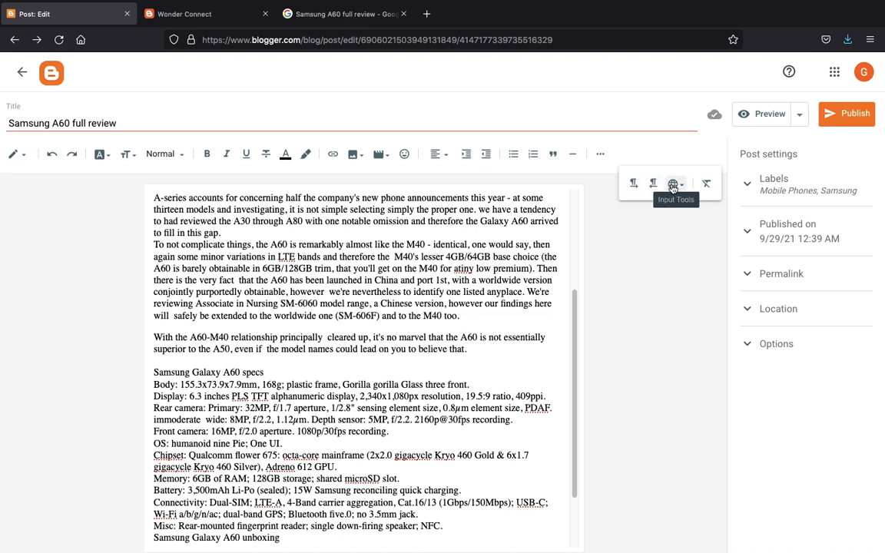
left_click(441, 283)
scroll(441, 285, "down", 2)
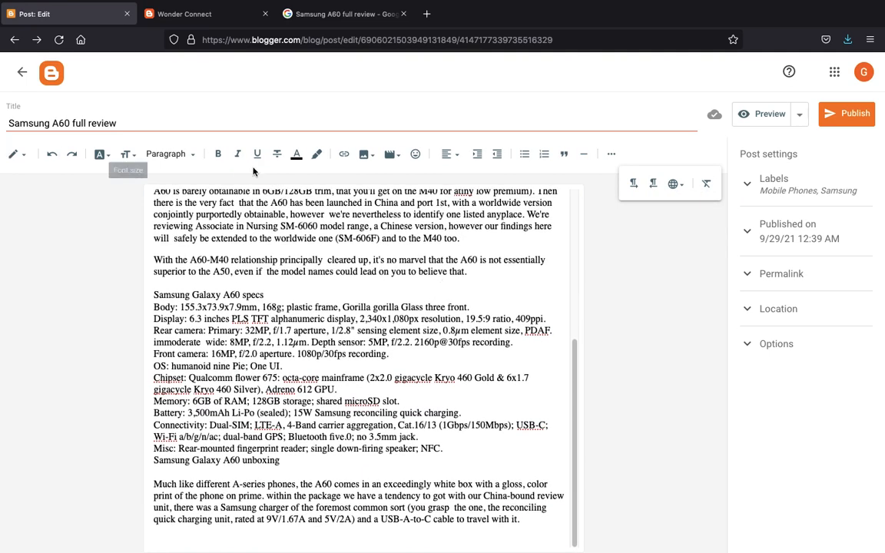
left_click(307, 435)
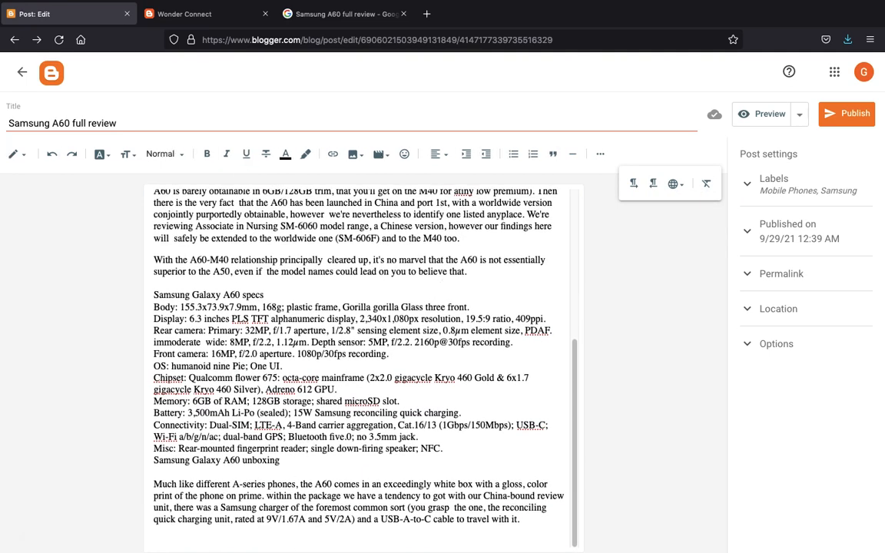
scroll(307, 435, "up", 5)
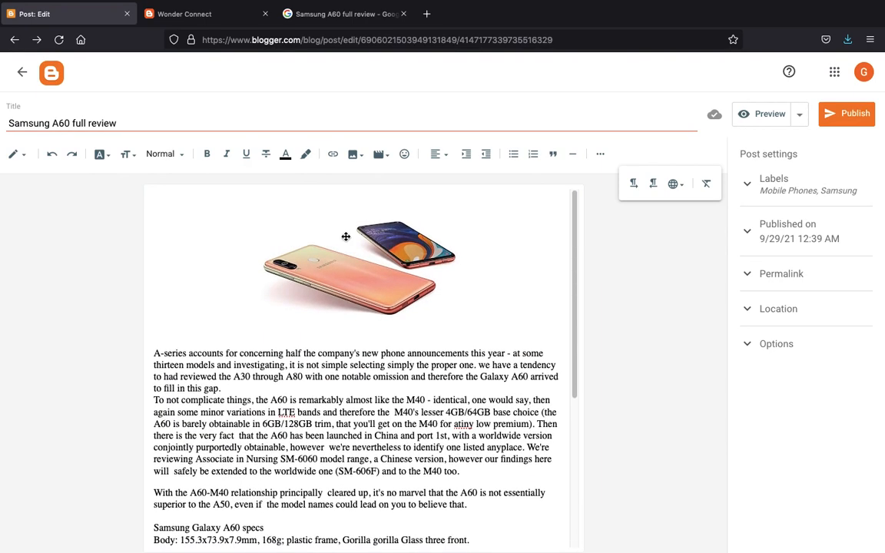
- Publish 'Samsung A60 full review' and confirm in the Publish post dialog
left_click(346, 205)
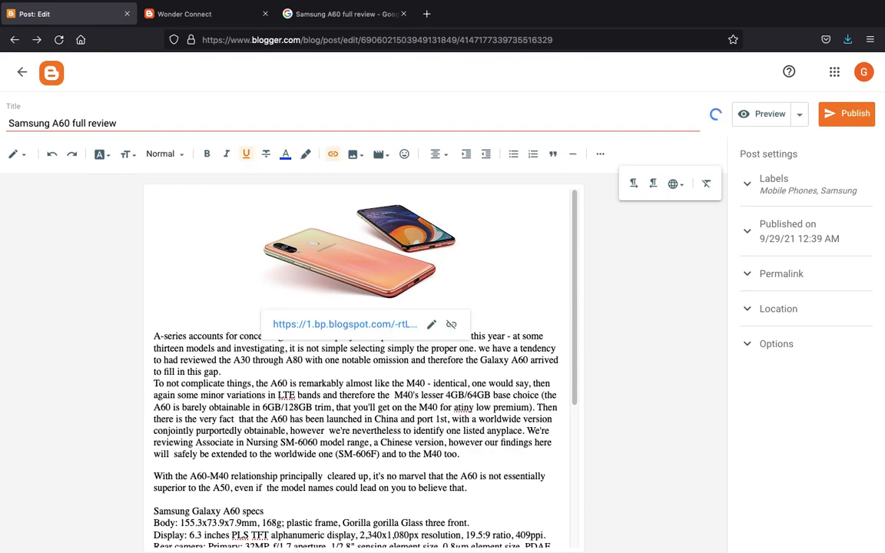
scroll(332, 405, "down", 5)
scroll(332, 405, "up", 5)
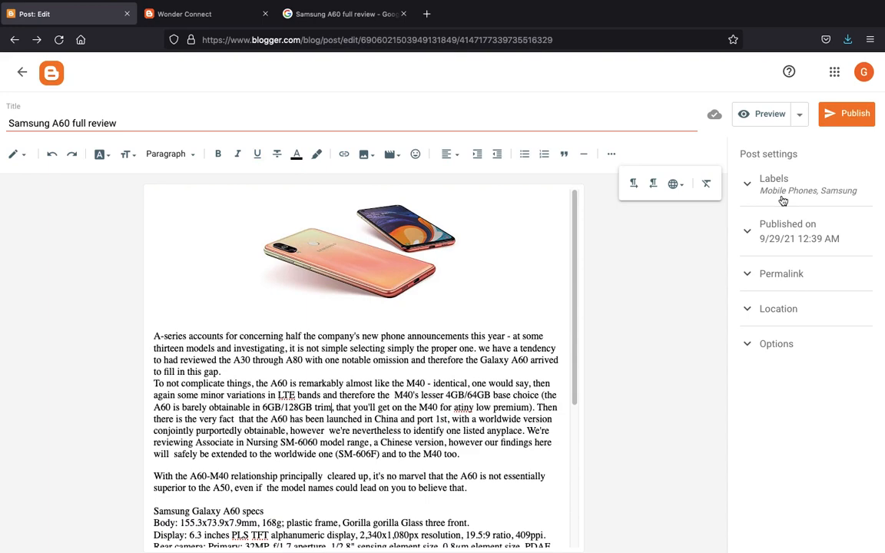
left_click(859, 120)
left_click(492, 333)
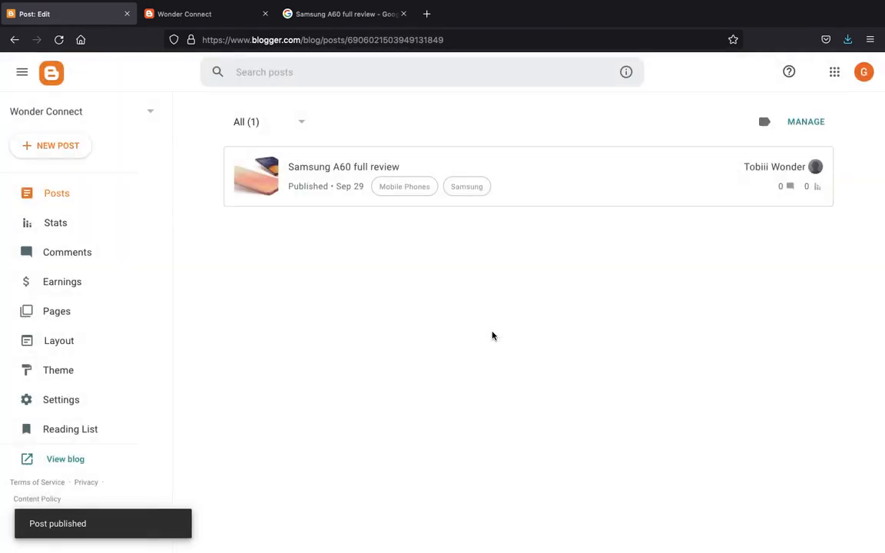
- Reload the live Wonder Connect blog to view the new A60 review, then return to Blogger Posts
left_click(183, 17)
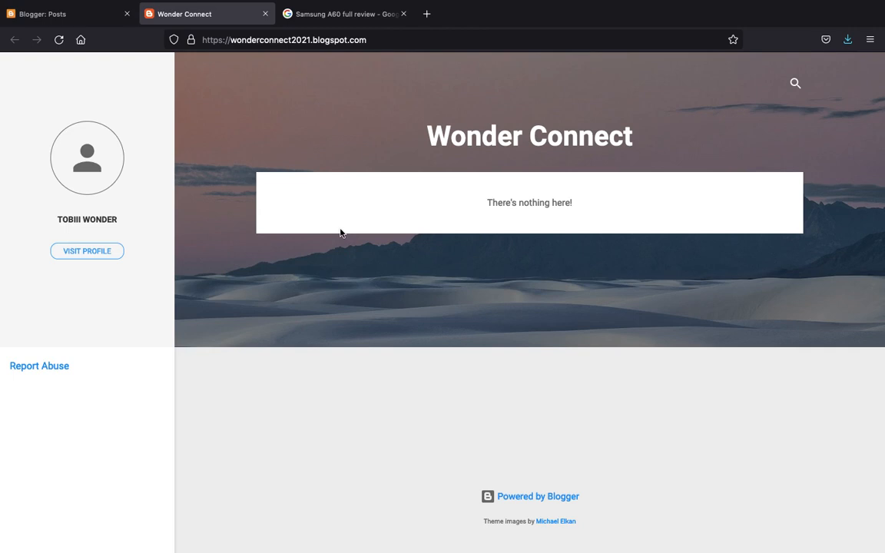
key("super+r")
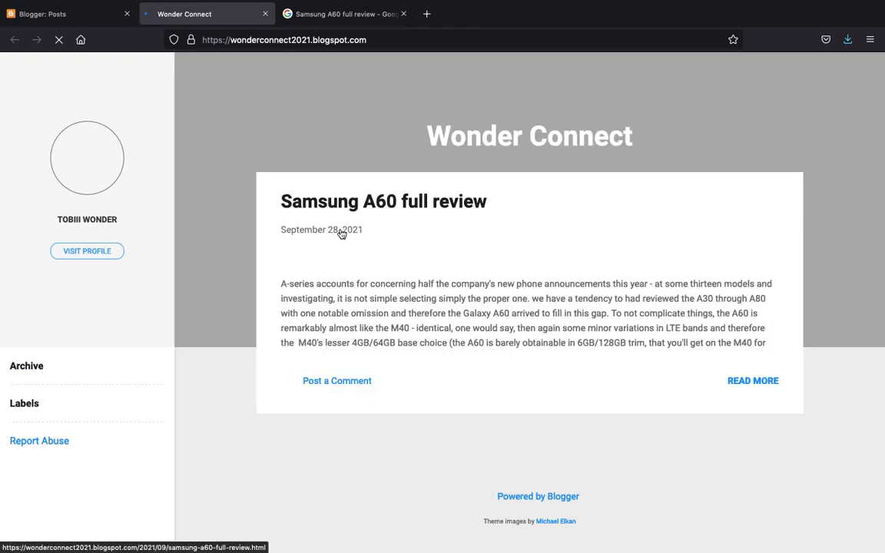
scroll(342, 235, "down", 2)
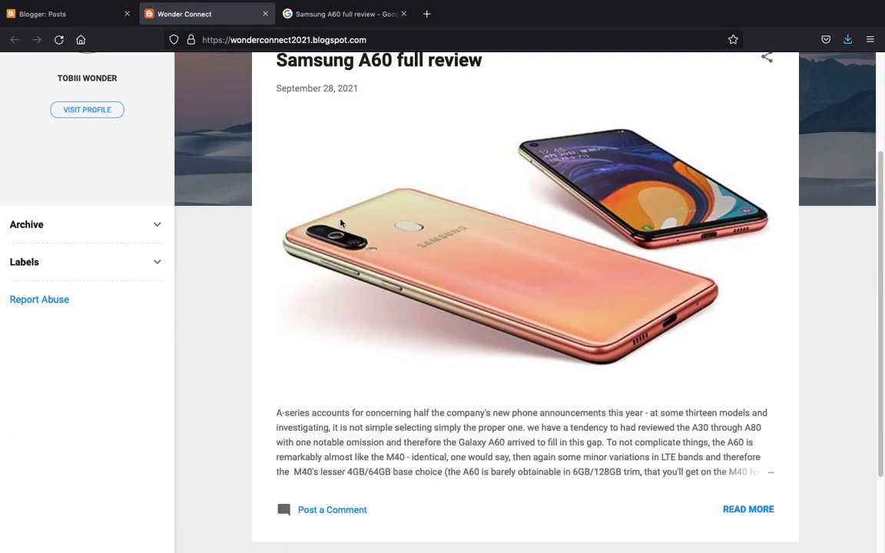
scroll(317, 190, "up", 3)
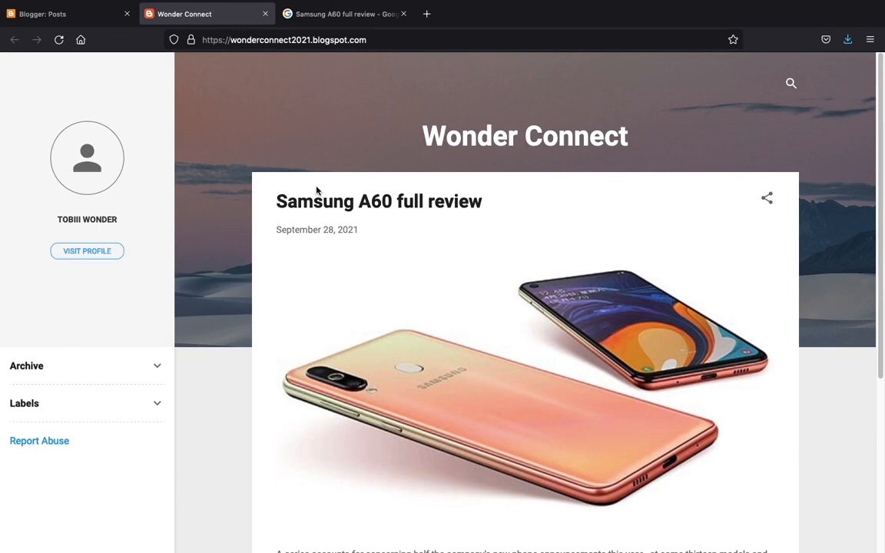
left_click(86, 20)
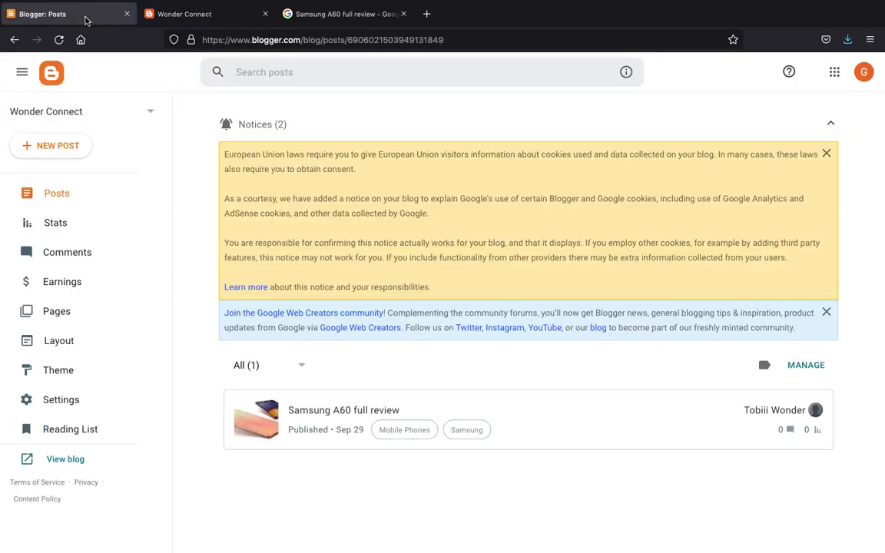
- Create a new blank post and close the A60 review document
left_click(52, 149)
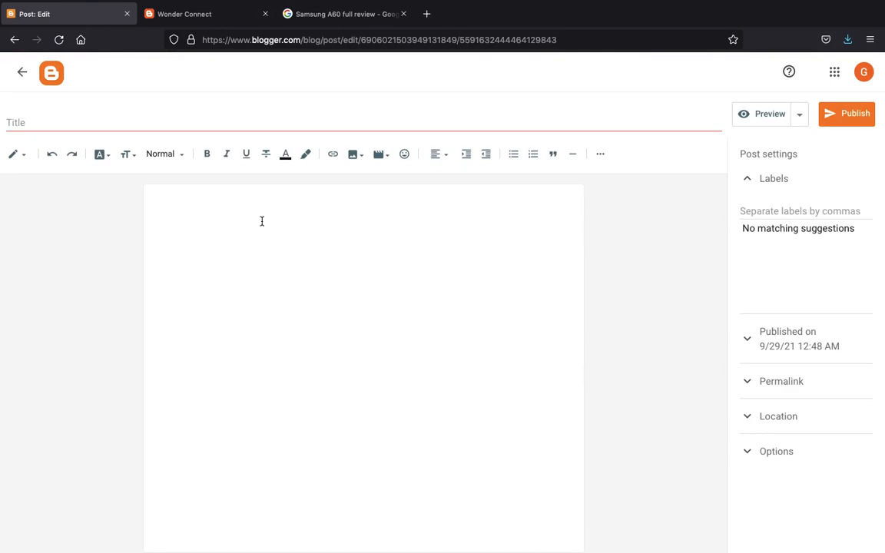
key("ctrl+Right")
key("ctrl+Left")
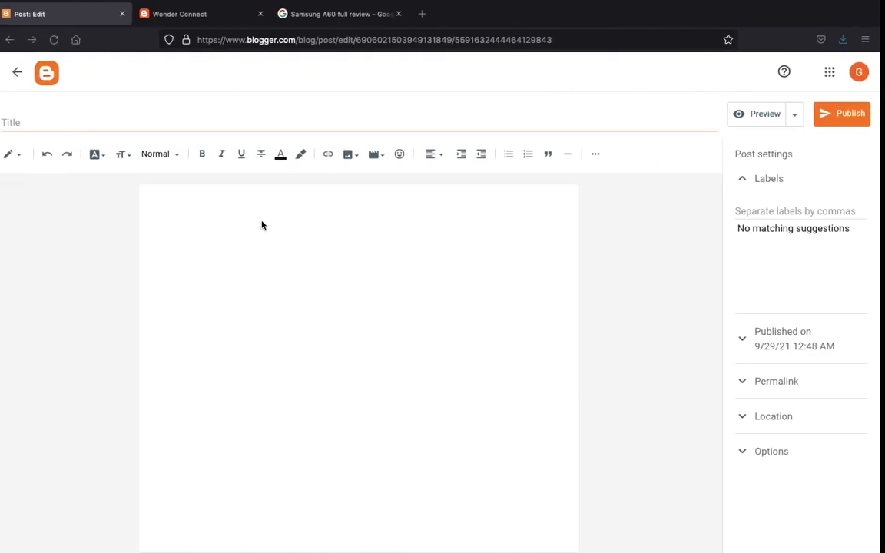
key("ctrl+Left")
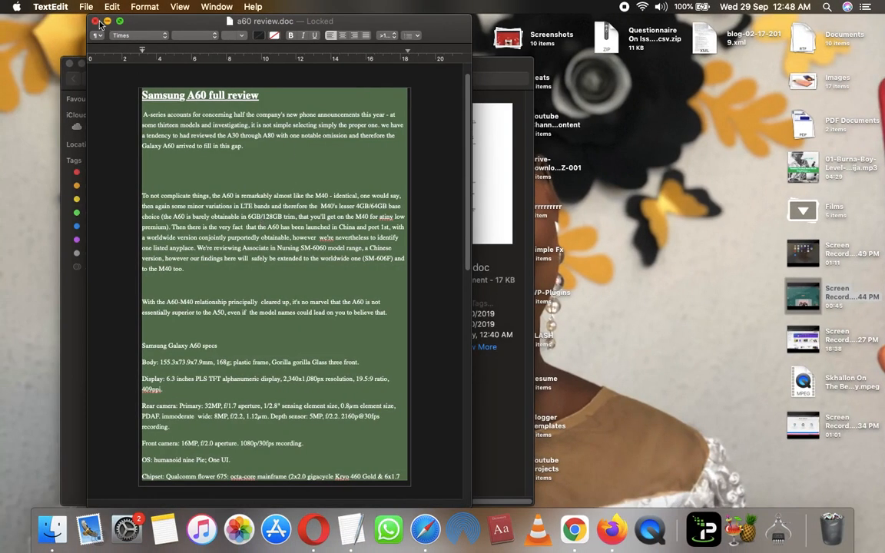
left_click(95, 21)
- Copy the full text of galaxy note 8(1).docx into the new post's body
double_click(315, 162)
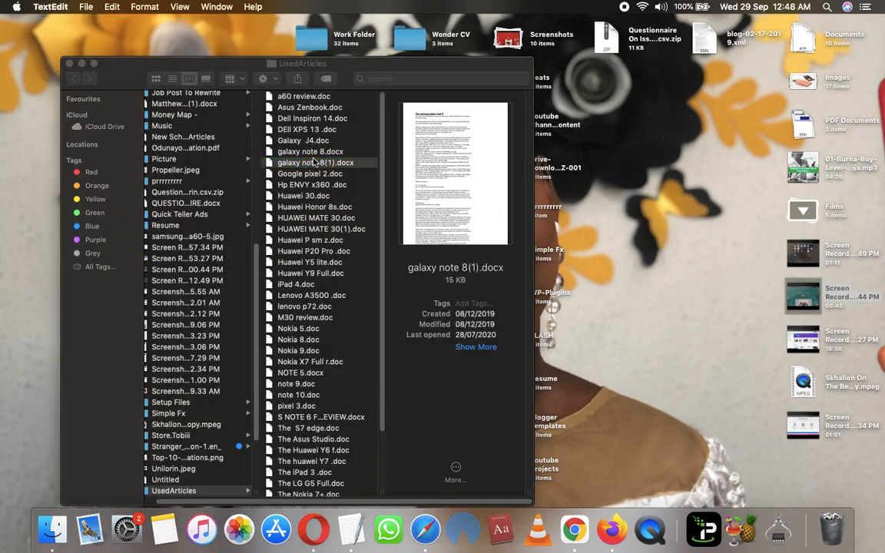
key("super+a")
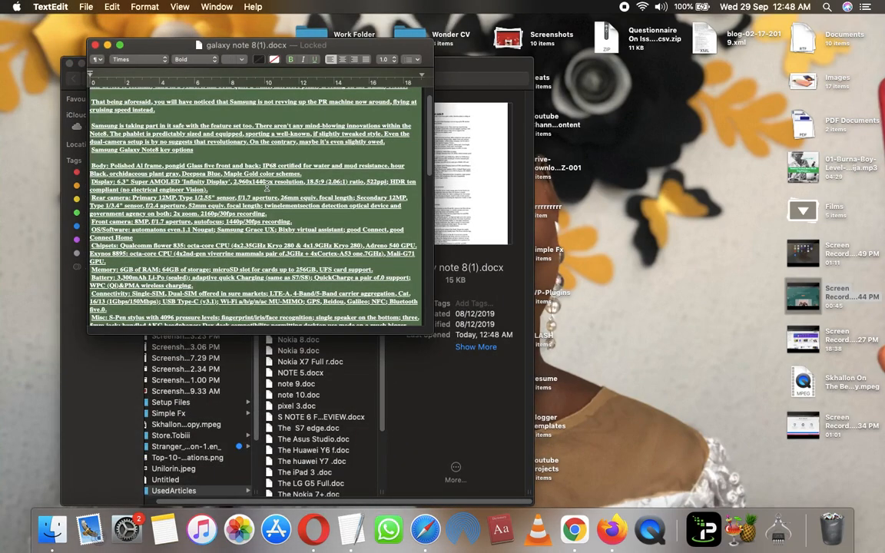
key("super+c")
key("ctrl+Right")
left_click(312, 304)
key("super+v")
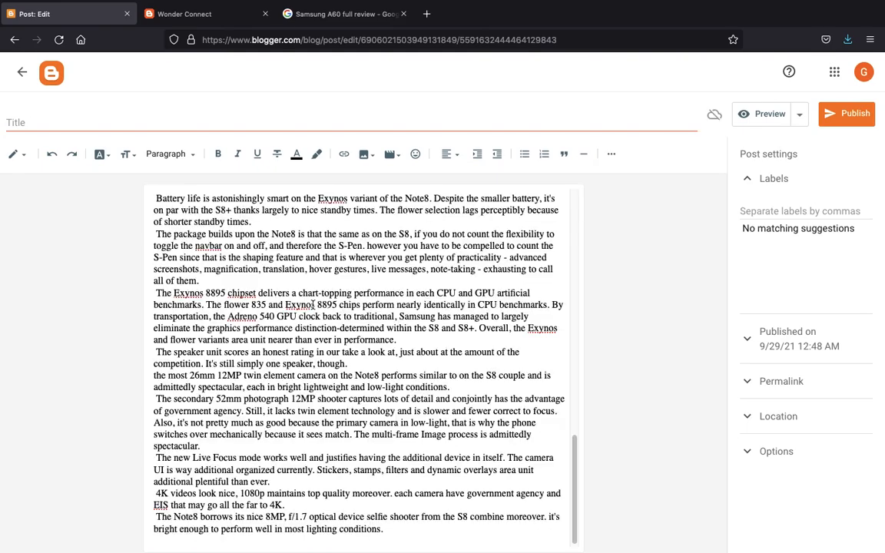
- Move the heading 'The samsung galaxy note 8' from the body into the post title
scroll(312, 251, "up", 15)
triple_click(221, 201)
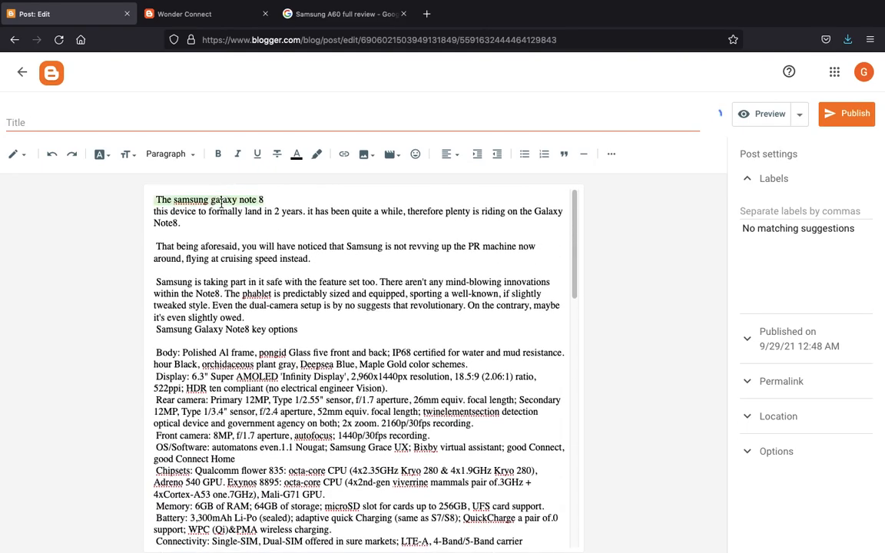
key("super+x")
left_click(159, 123)
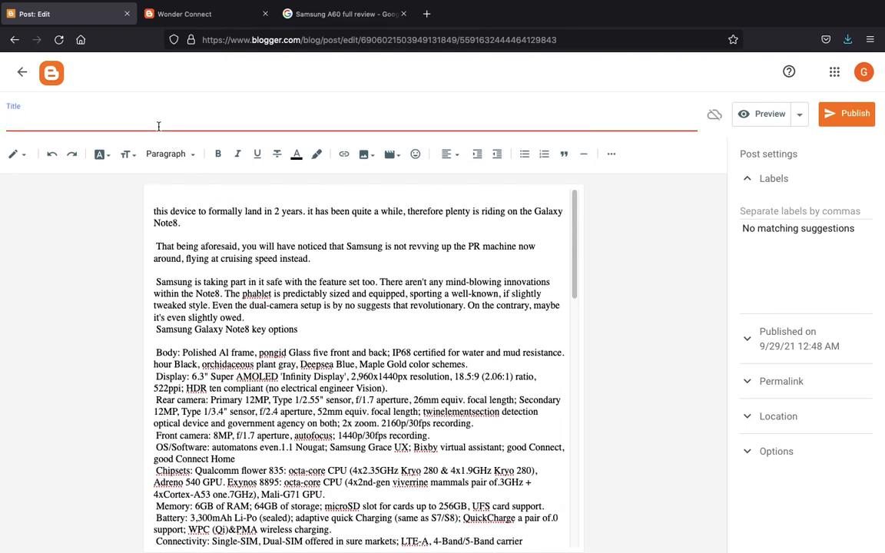
key("super+v")
left_click(155, 210)
key("BackSpace")
key("BackSpace")
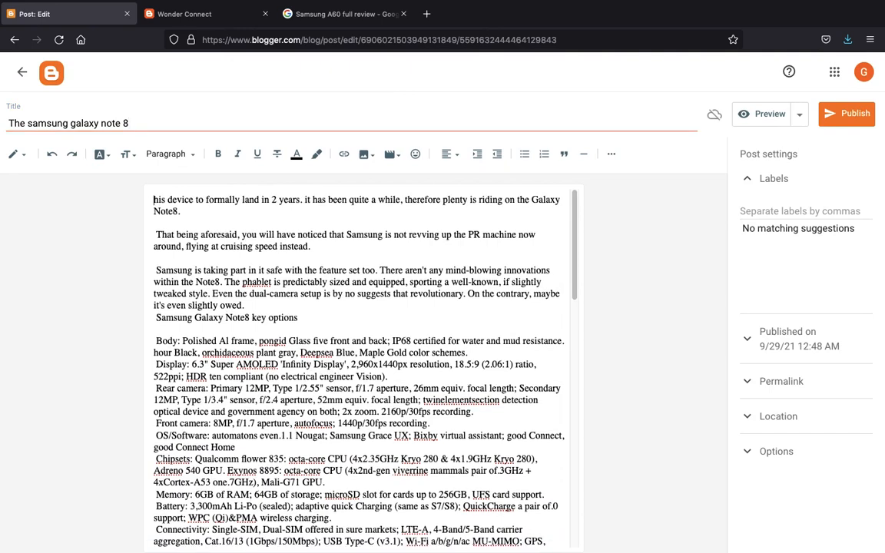
type("T")
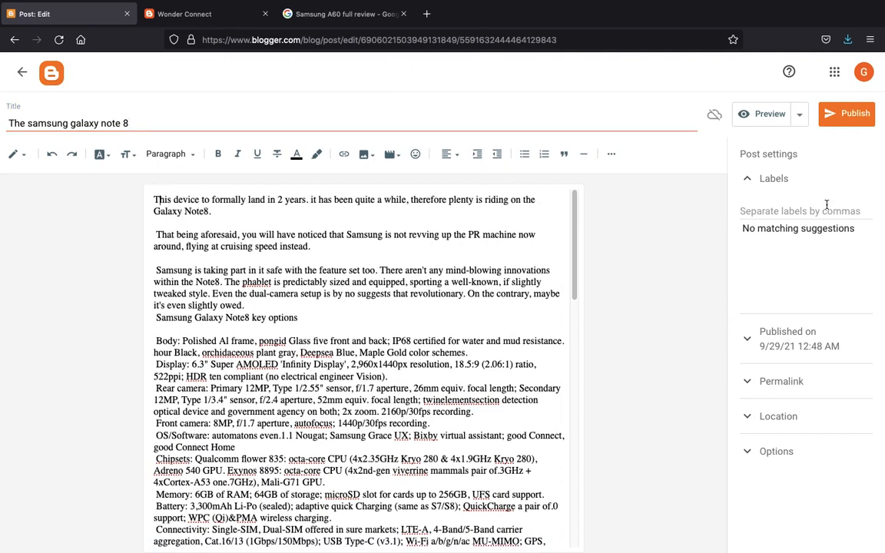
- Add the Mobile Phones label to the Note8 post, then switch to the A60 image results
left_click(796, 209)
left_click(782, 227)
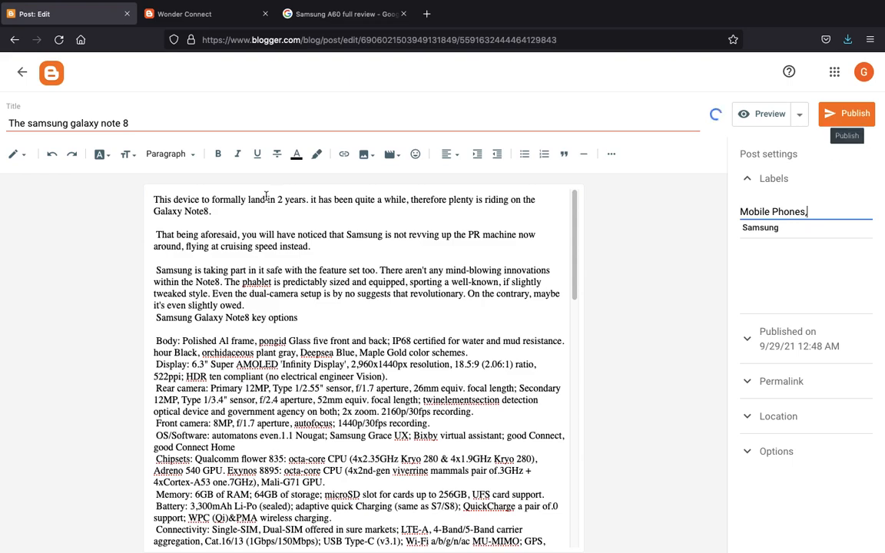
left_click(156, 199)
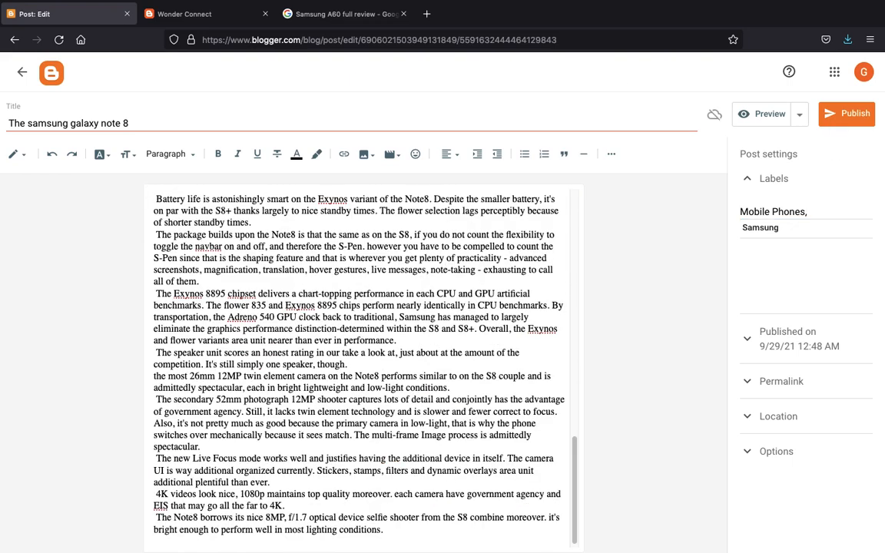
scroll(360, 366, "up", 10)
left_click(322, 14)
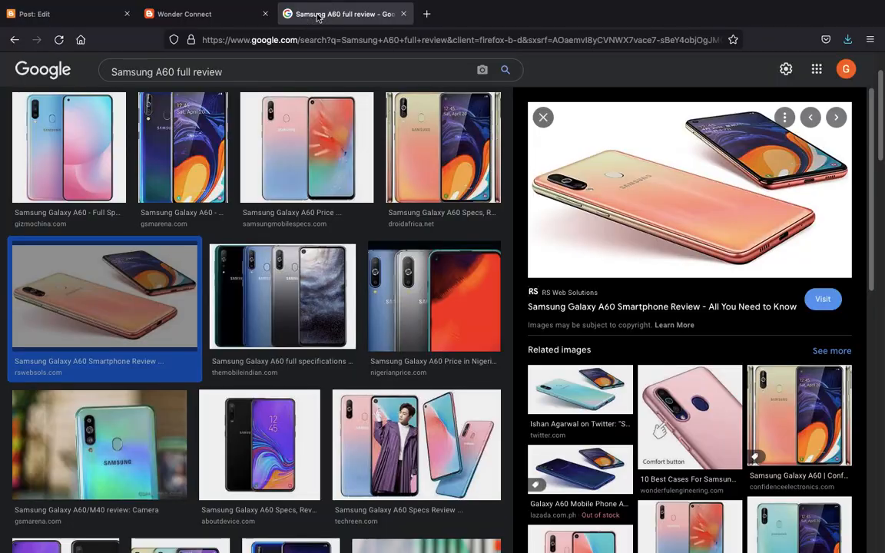
- Save the teal gsmarena Galaxy A60 photo to the Desktop as gsmarena_012.jpg
scroll(158, 413, "down", 5)
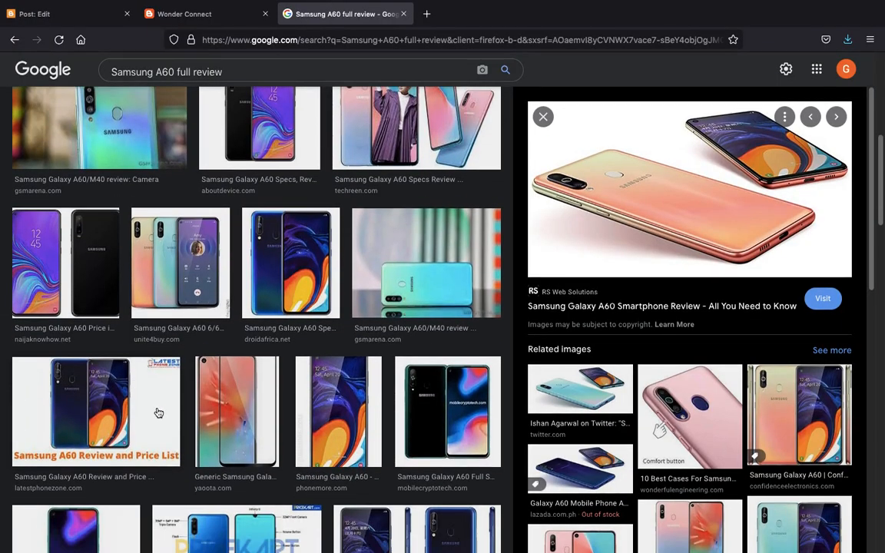
left_click(424, 266)
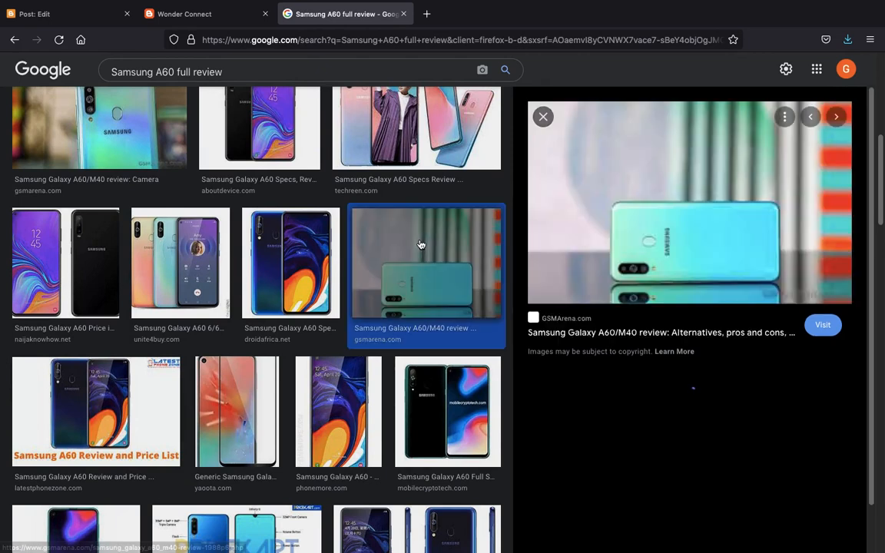
right_click(686, 196)
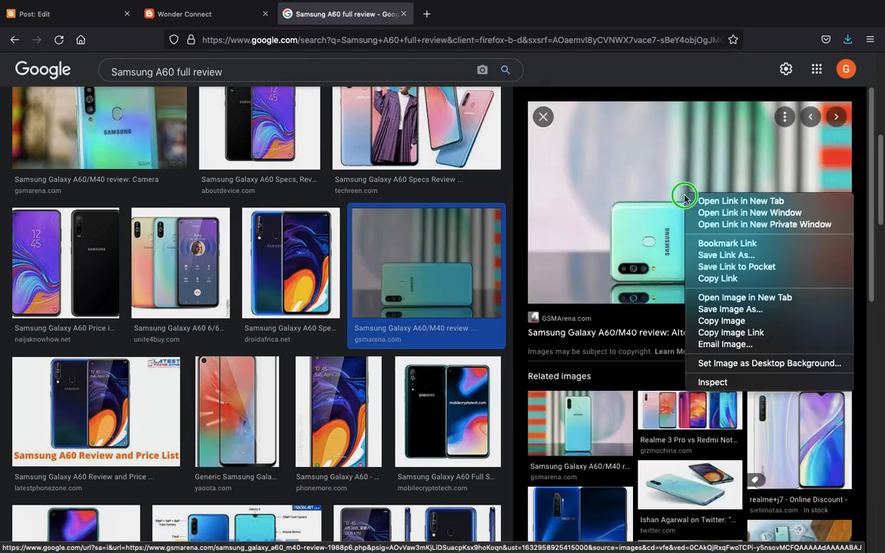
left_click(730, 309)
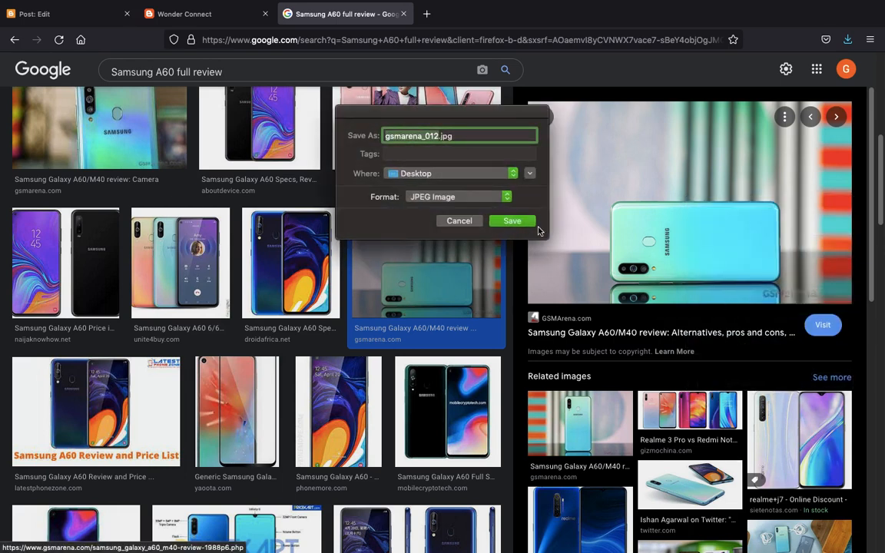
left_click(508, 220)
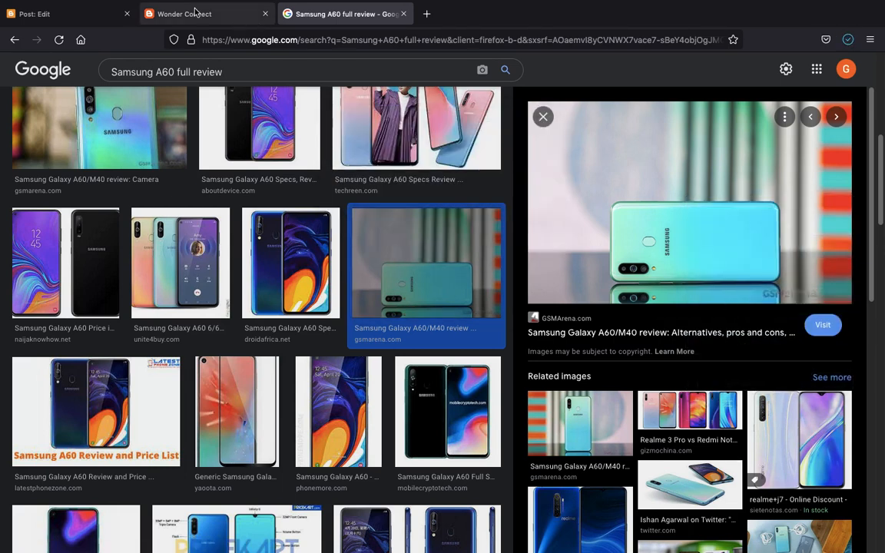
left_click(86, 19)
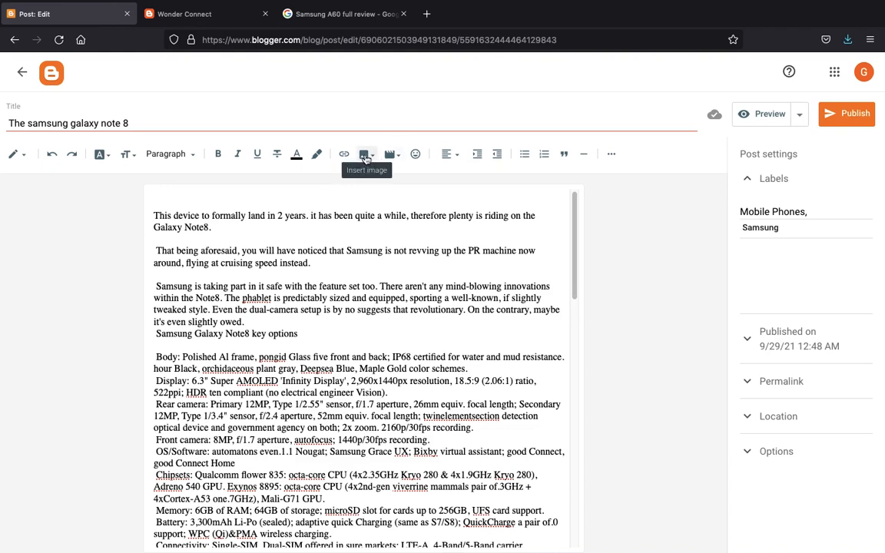
- Upload gsmarena_012.jpg into the top of the Note8 post and delete the blank line below it
left_click(365, 154)
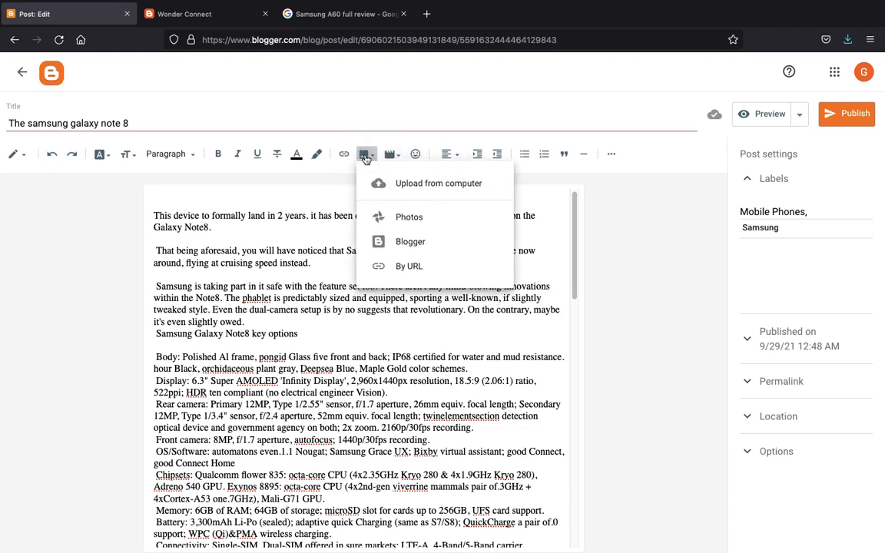
left_click(401, 184)
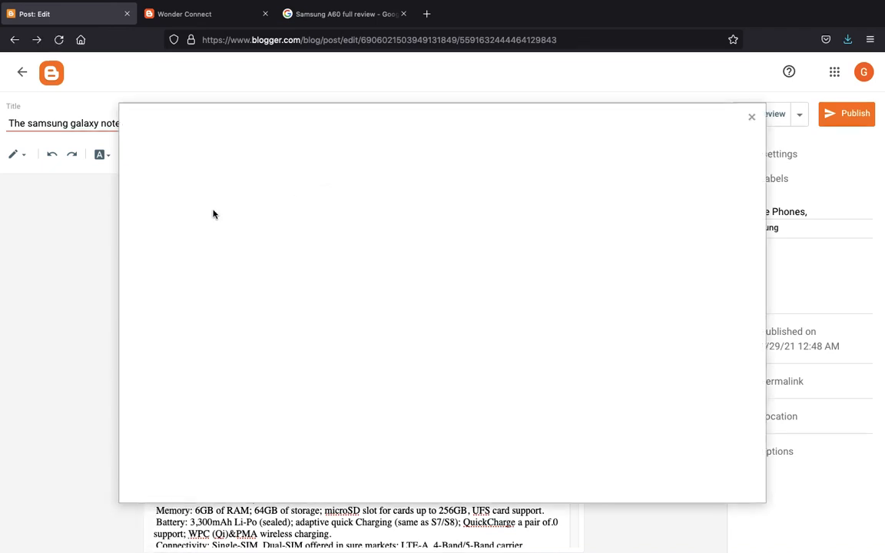
left_click(145, 184)
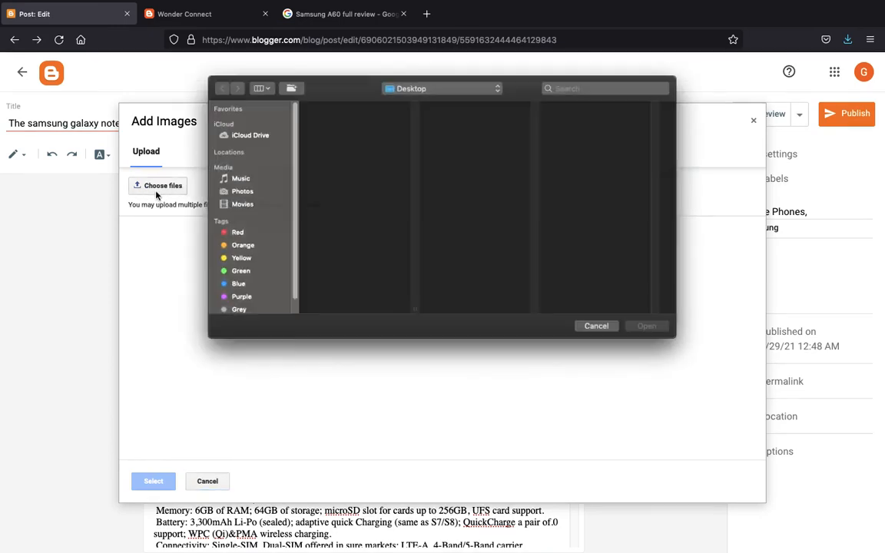
left_click(331, 116)
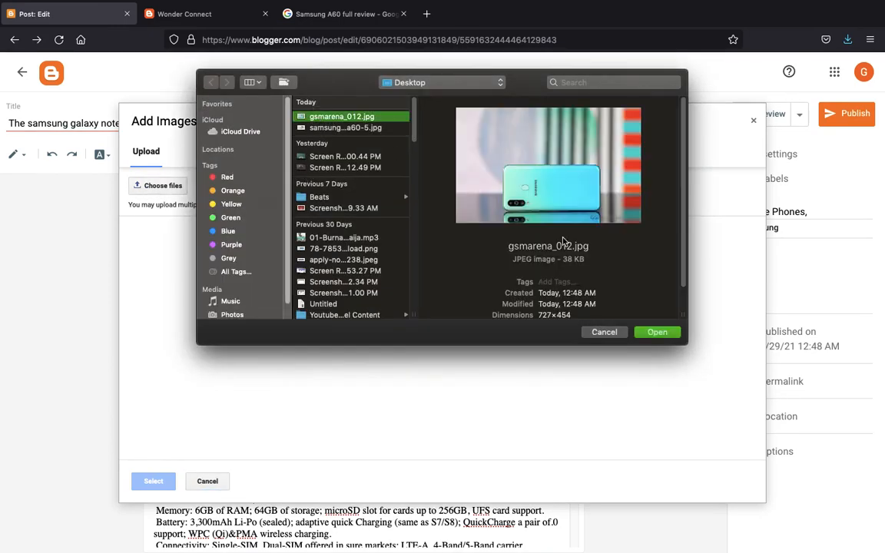
left_click(650, 329)
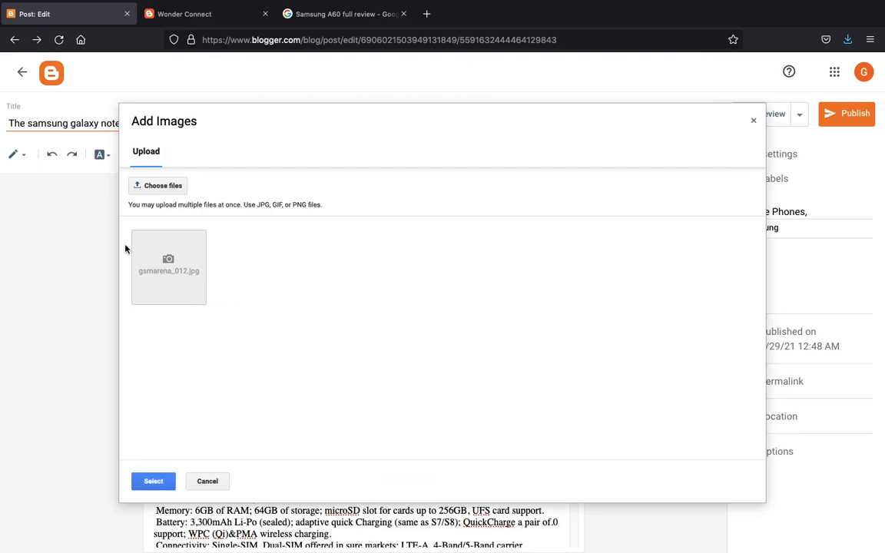
double_click(172, 259)
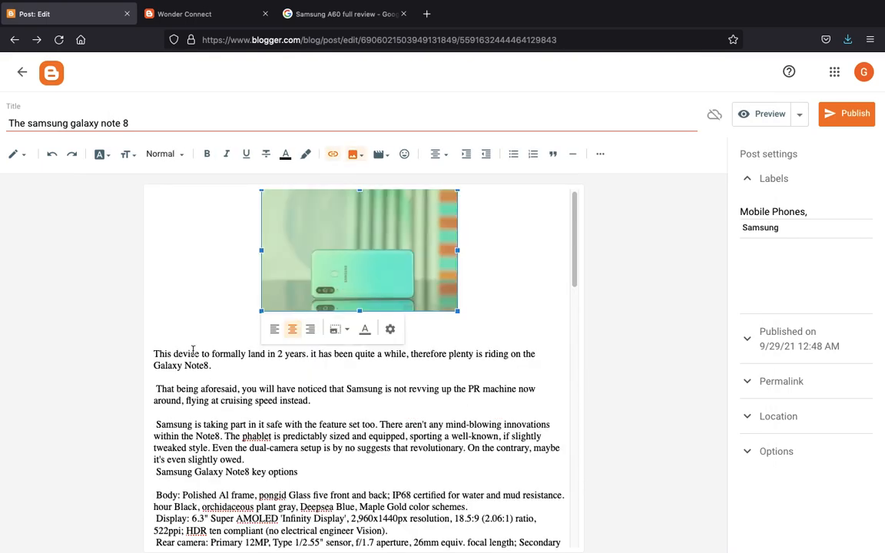
left_click(171, 334)
key("BackSpace")
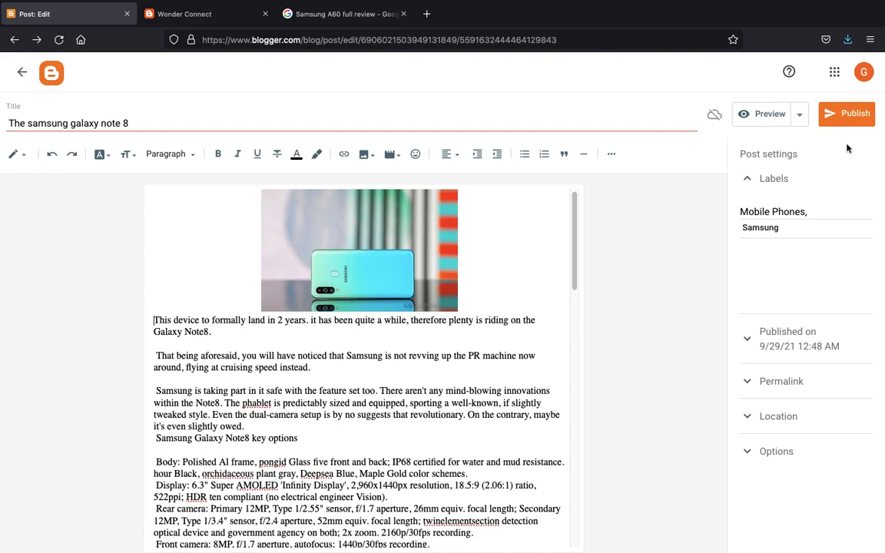
- Publish the Galaxy Note 8 post and start a new blank post
left_click(849, 115)
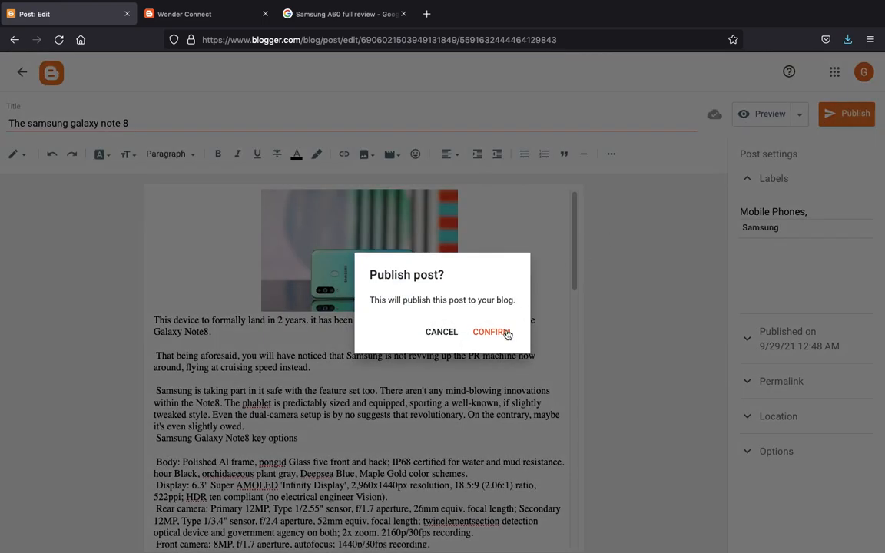
left_click(506, 333)
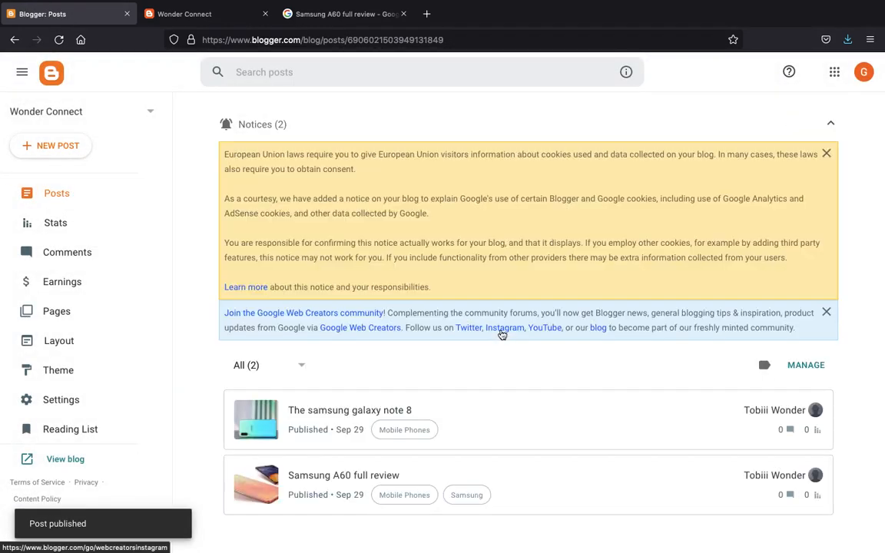
left_click(57, 146)
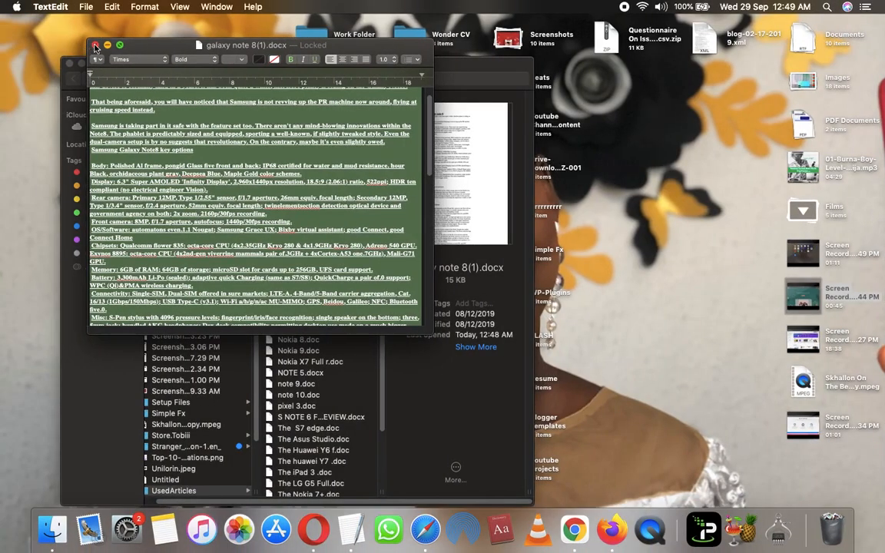
- Close the Note 8 document and copy the whole Huawei 30.doc article into the clipboard
left_click(95, 45)
double_click(269, 196)
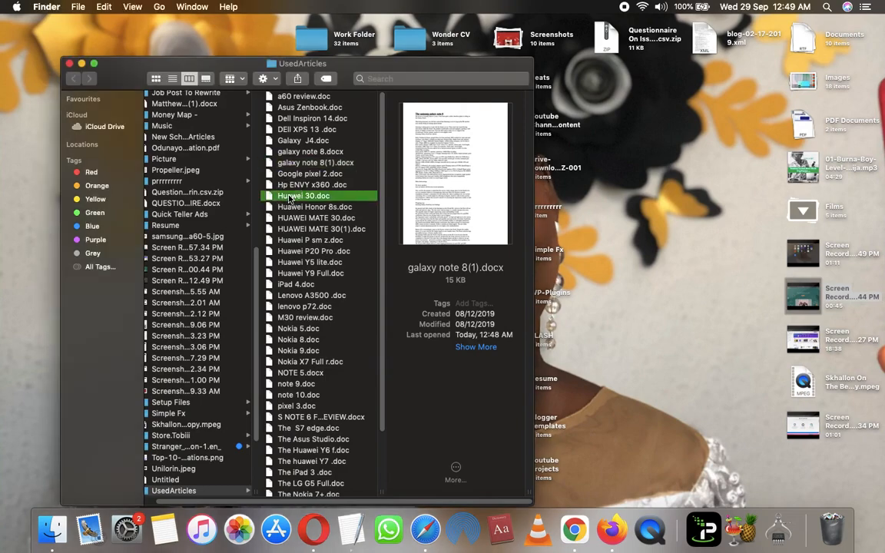
key("super+a")
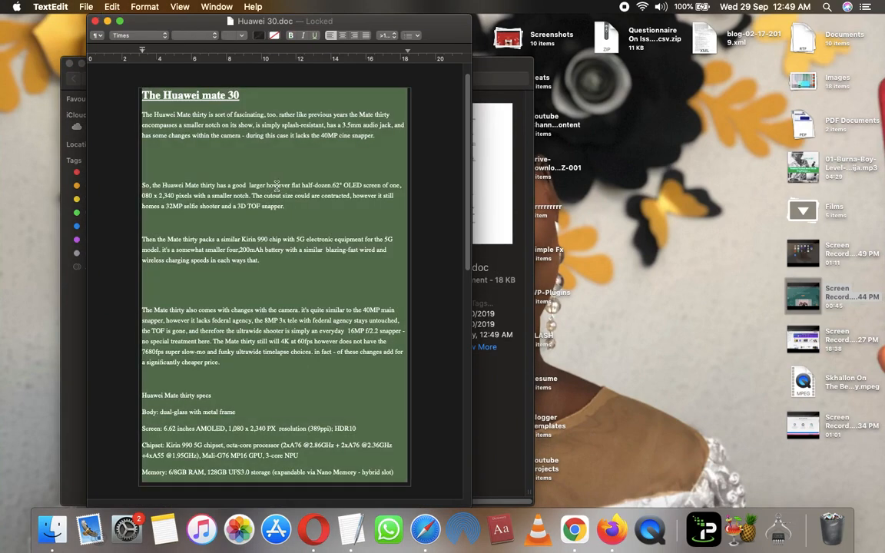
key("super+c")
key("ctrl+Right")
left_click(211, 223)
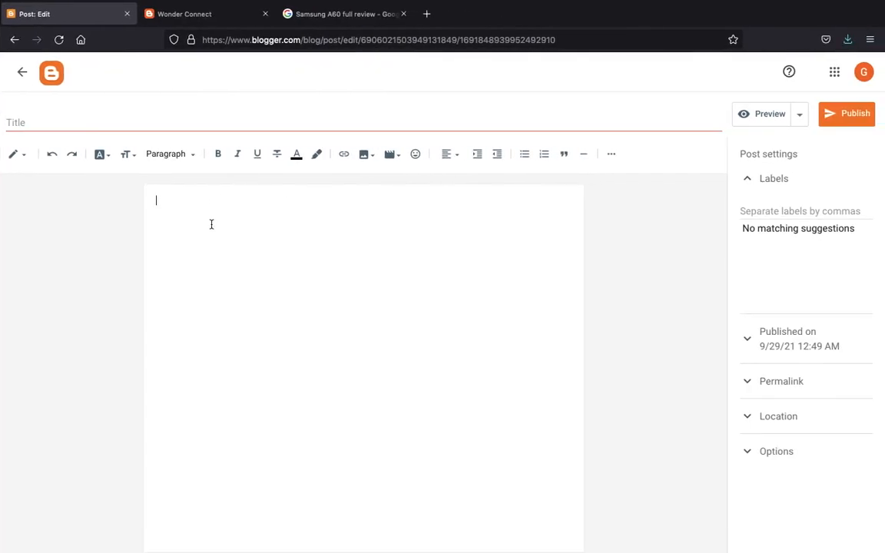
- Paste the Huawei Mate 30 article and move its heading 'The Huawei mate 30' into the title
key("super+v")
scroll(198, 212, "up", 5)
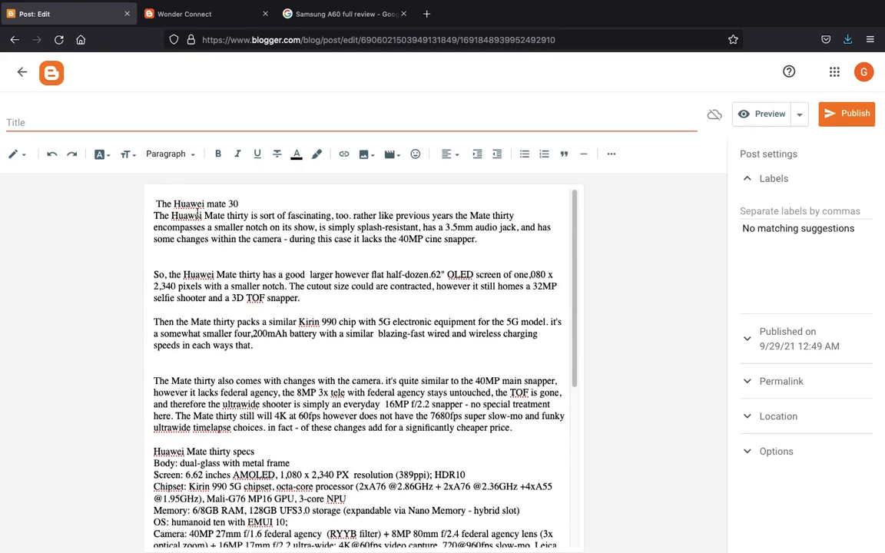
triple_click(192, 200)
key("super+x")
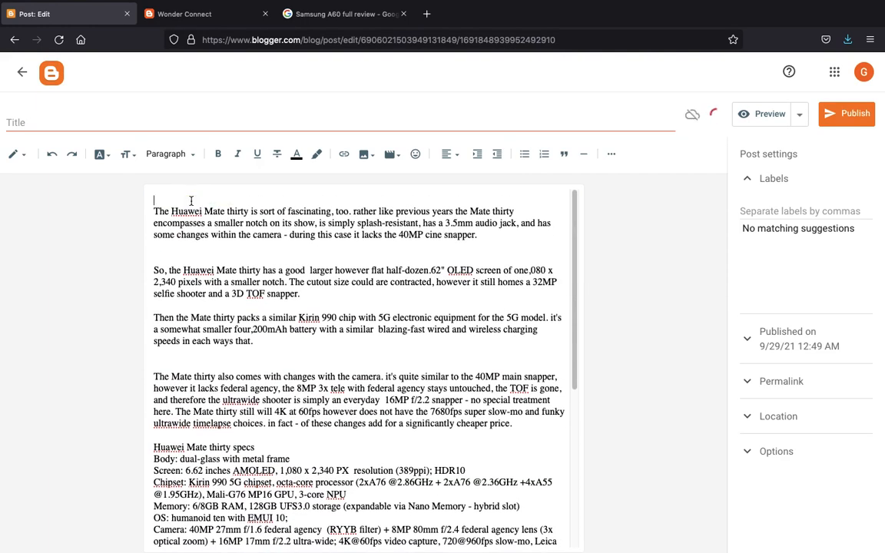
left_click(142, 128)
key("super+v")
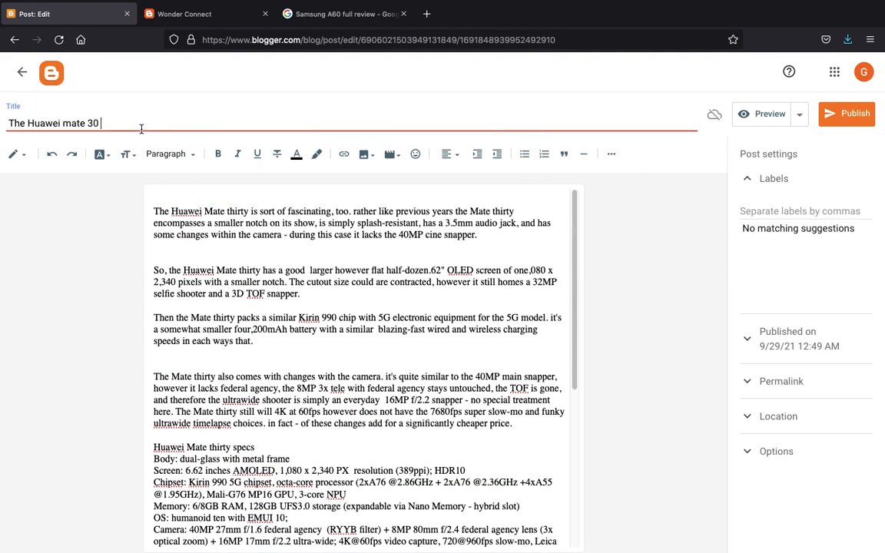
left_click(157, 202)
left_click(330, 14)
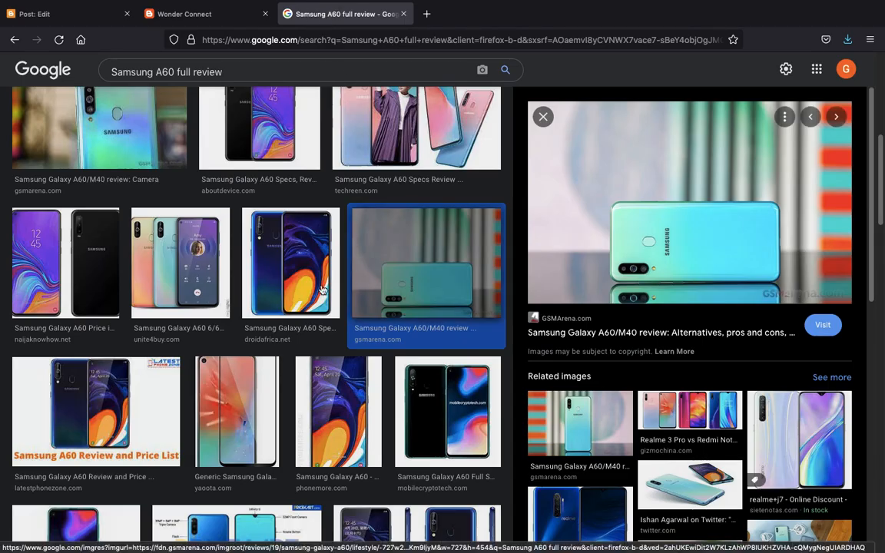
- Save the three-phone unite4buy Galaxy A60 photo to the Desktop as samsung-a60-5.jpg
left_click(177, 265)
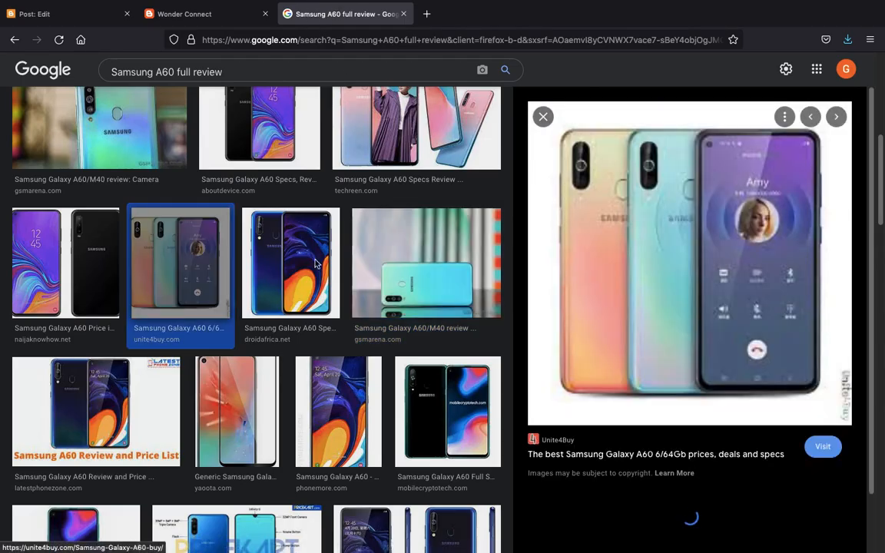
right_click(683, 216)
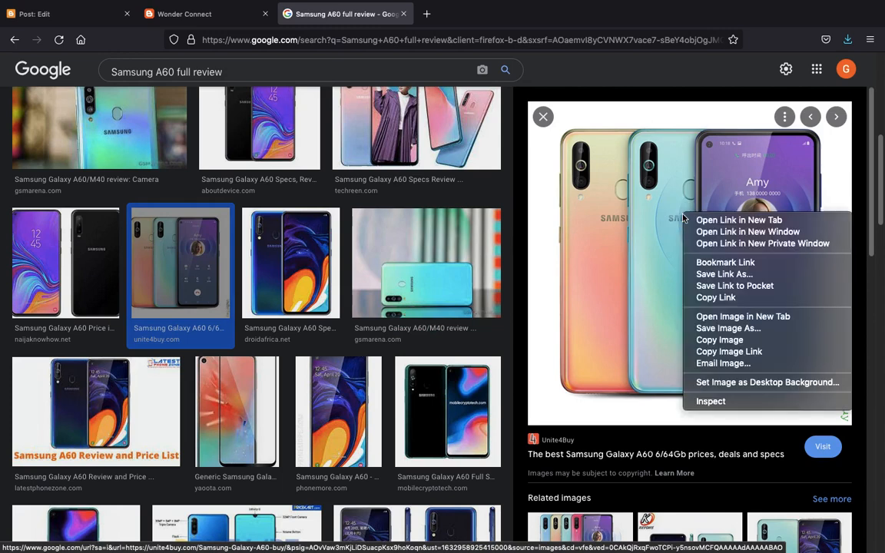
left_click(730, 328)
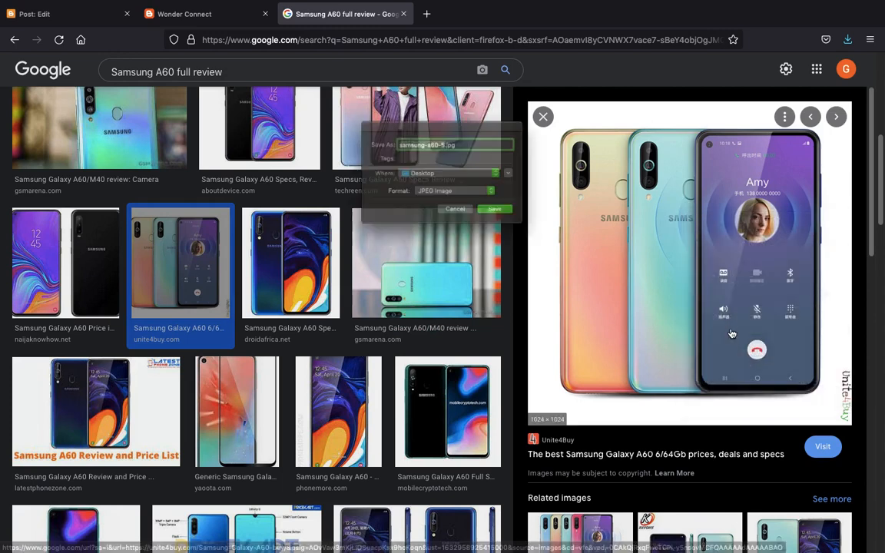
key("Return")
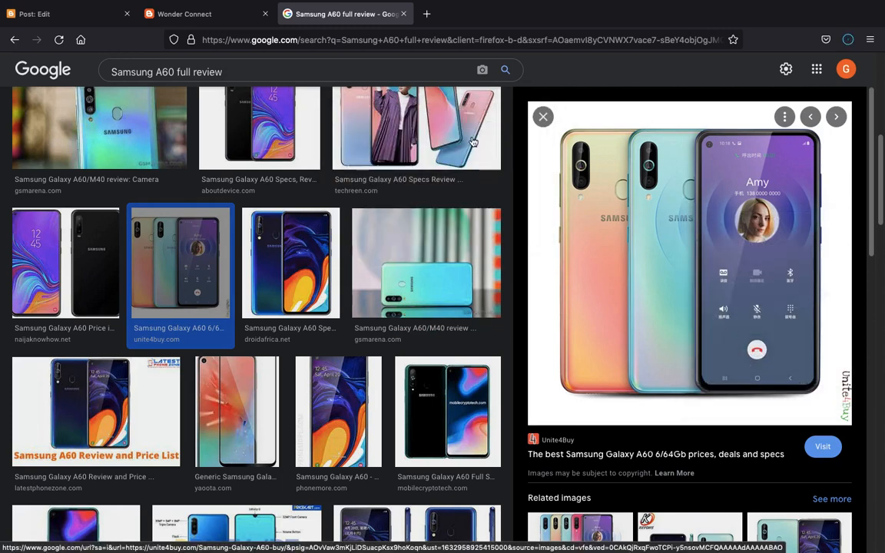
left_click(46, 14)
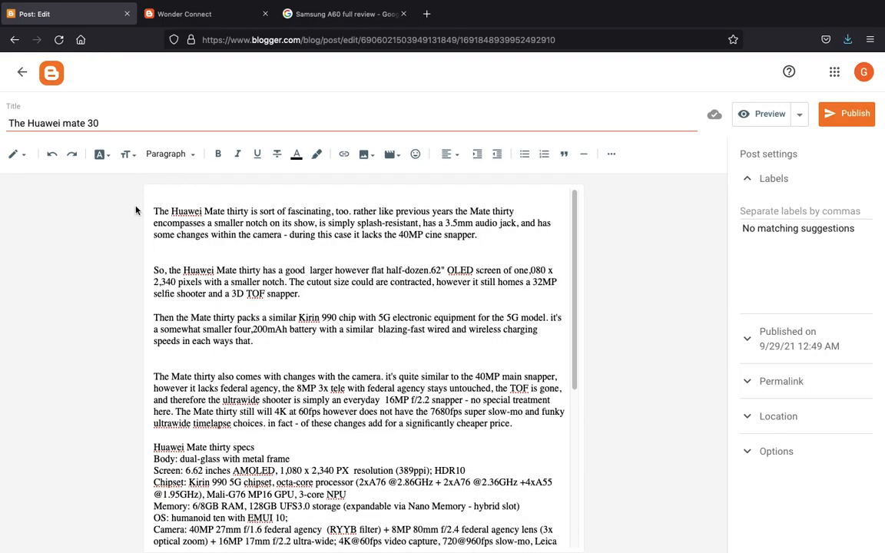
- Upload samsung-a60-5.jpg from the computer and insert it at the top of the post
left_click(365, 157)
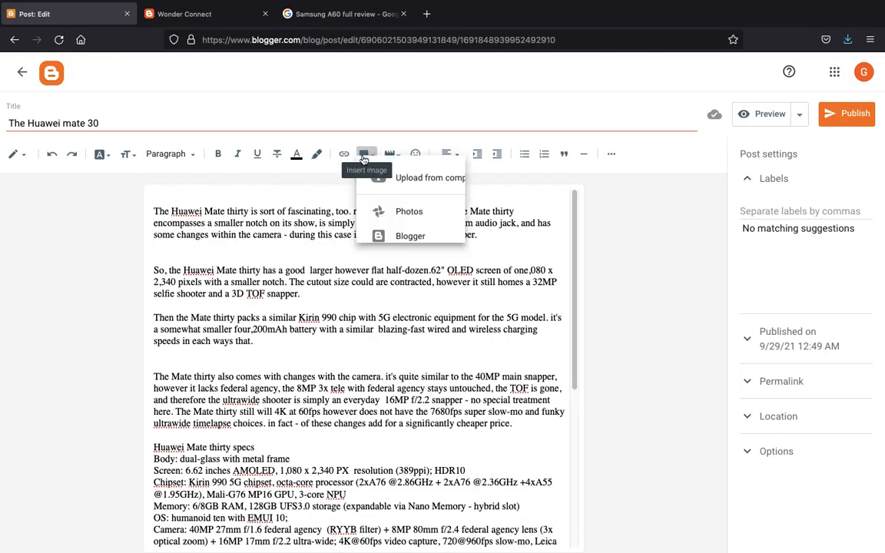
left_click(376, 175)
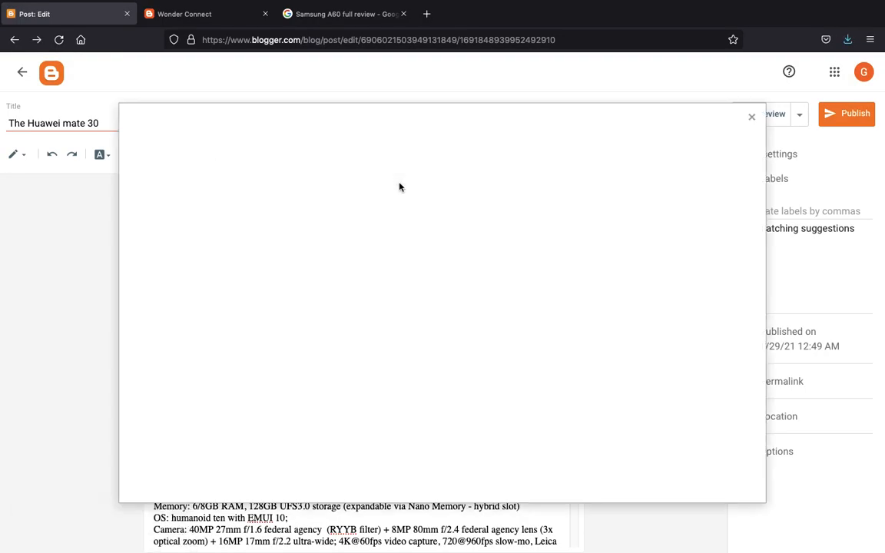
left_click(166, 189)
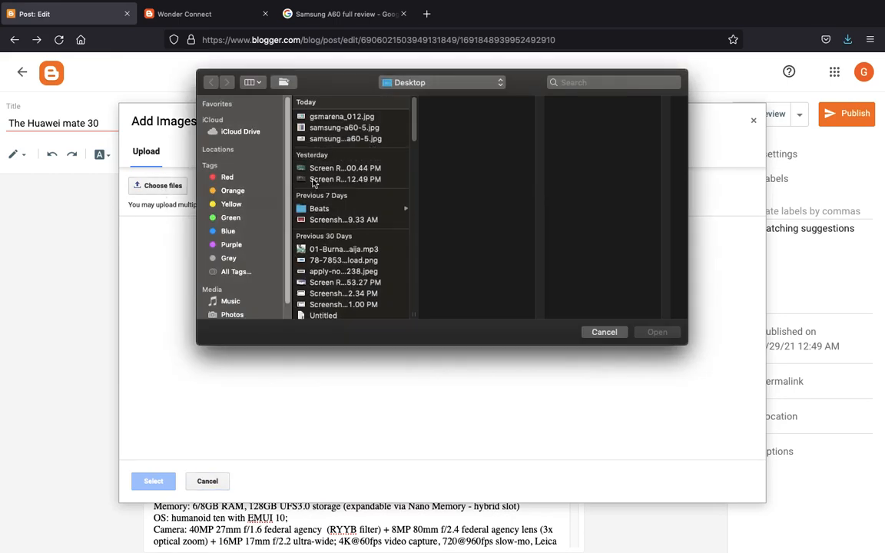
left_click(333, 119)
double_click(330, 120)
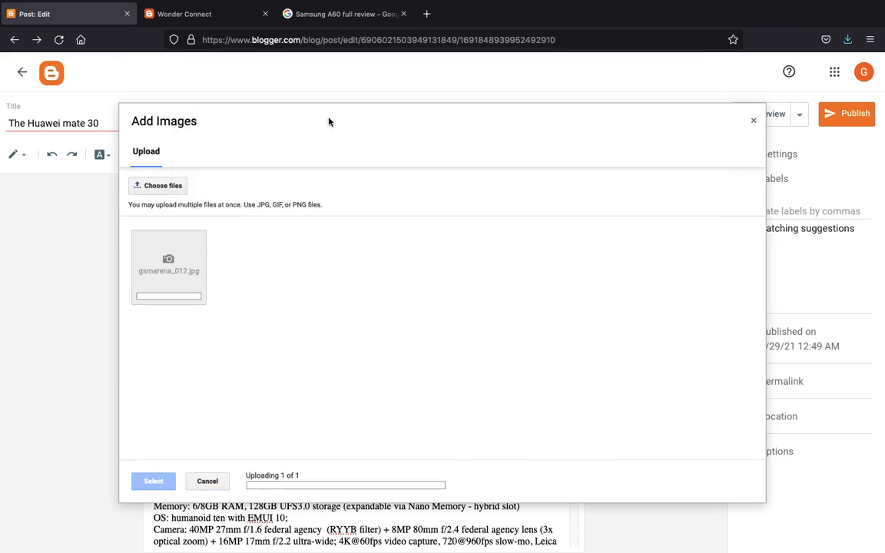
left_click(161, 185)
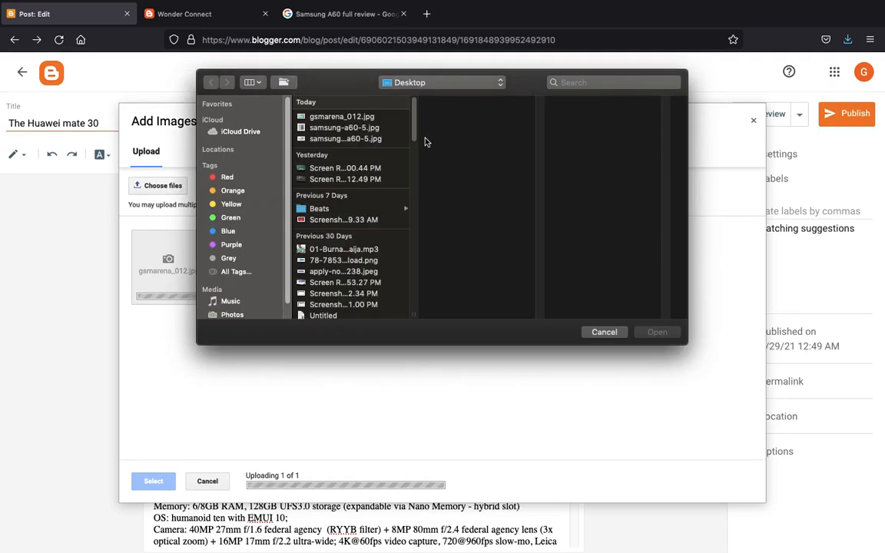
left_click(367, 139)
key("Up")
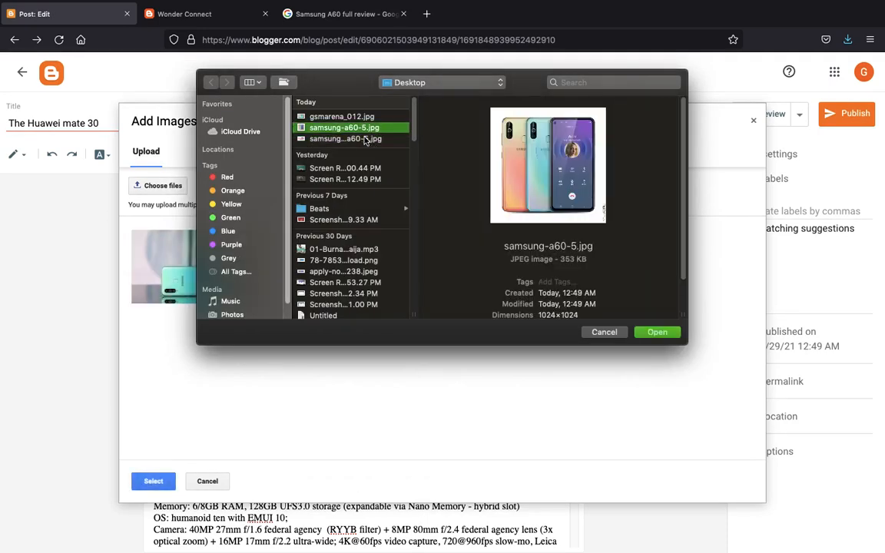
key("Return")
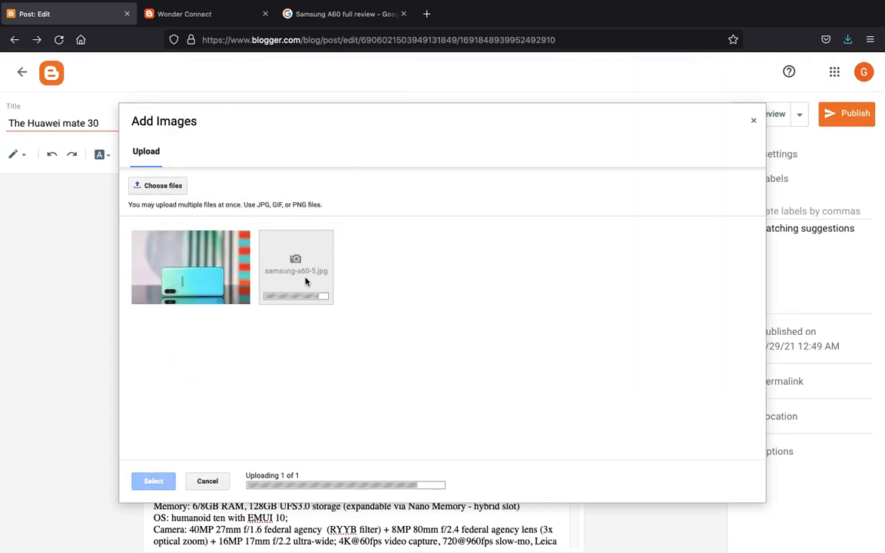
double_click(307, 283)
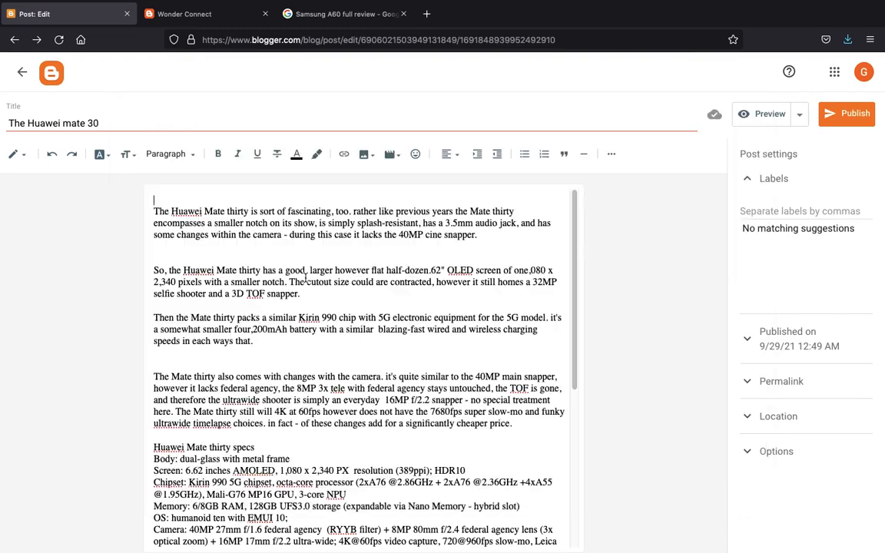
- Tidy the blank line under the image and add the Mobile Phones label
left_click(170, 415)
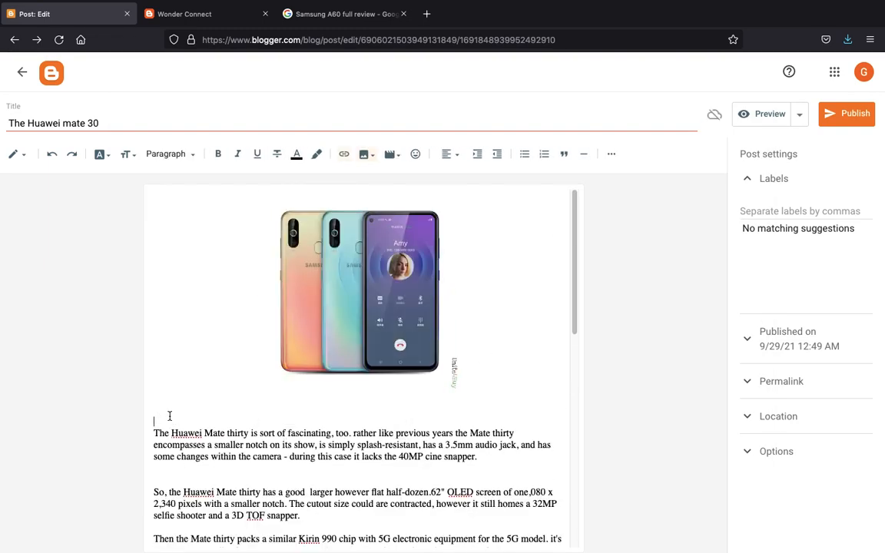
key("BackSpace")
key("BackSpace")
key("Return")
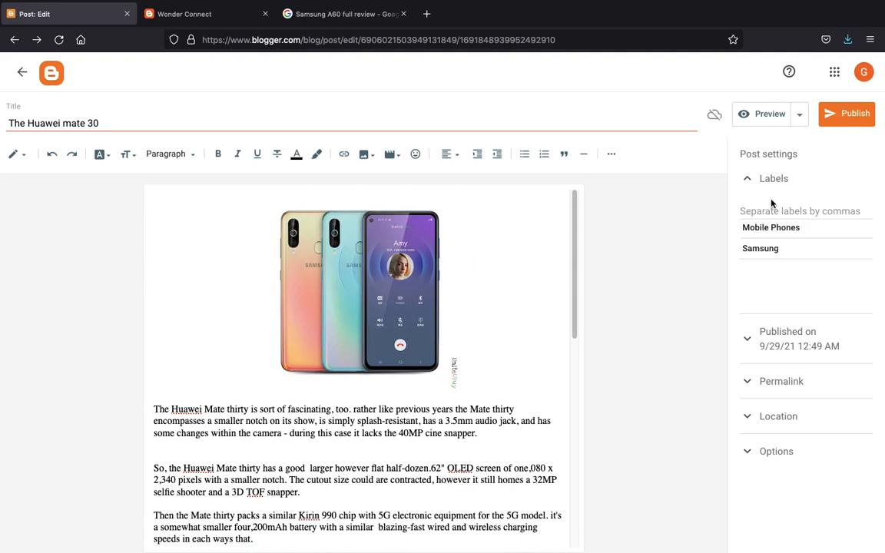
left_click(752, 228)
- Publish The Huawei mate 30 post and go back to the Samsung A60 image results
left_click(853, 121)
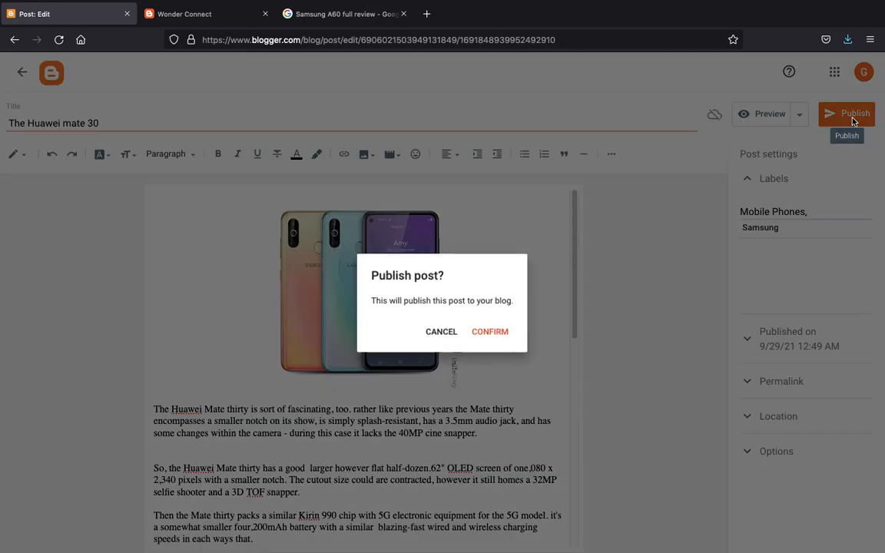
left_click(490, 337)
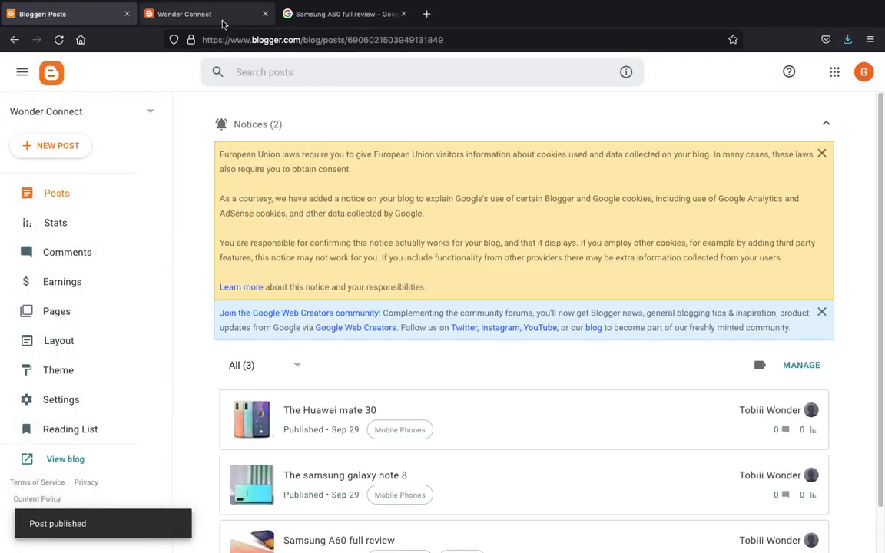
left_click(350, 16)
scroll(511, 339, "down", 5)
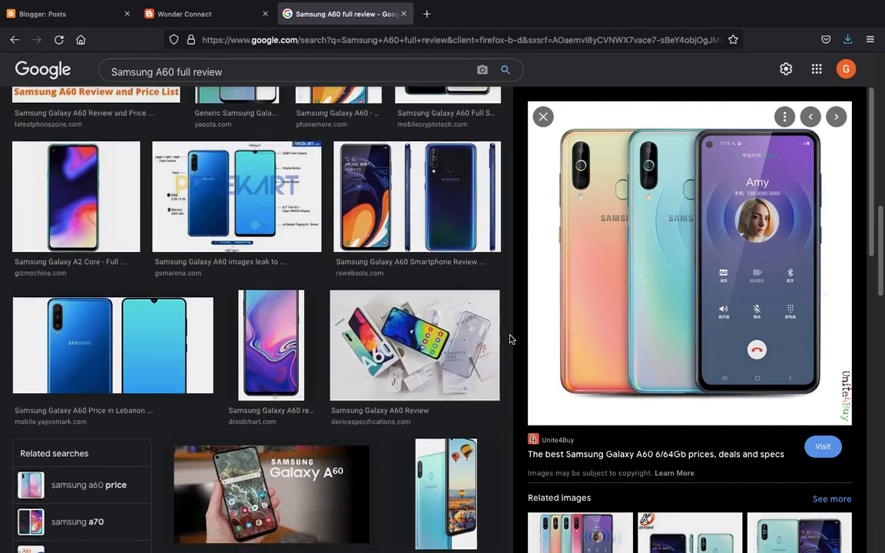
- Save the Samsung Galaxy A60 Review photo to the Desktop as device_in_the_box_1.jpg
left_click(500, 334)
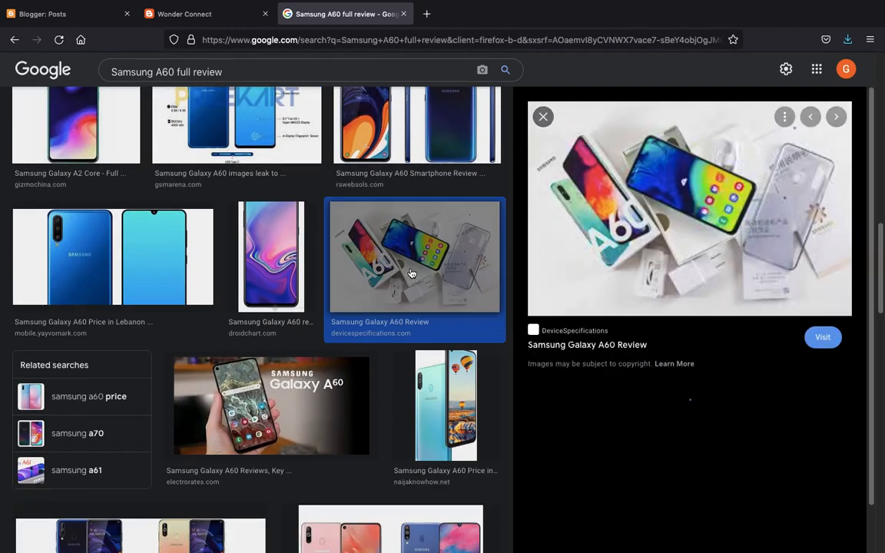
right_click(692, 202)
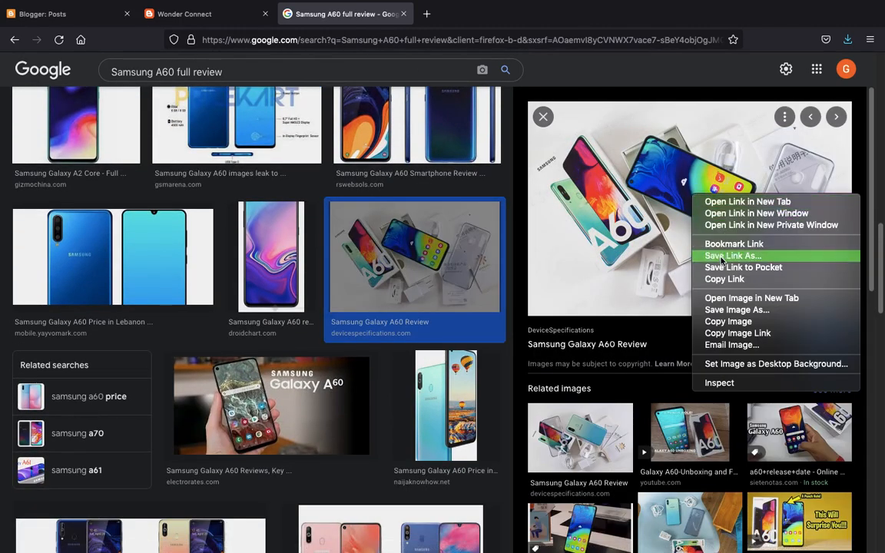
left_click(732, 310)
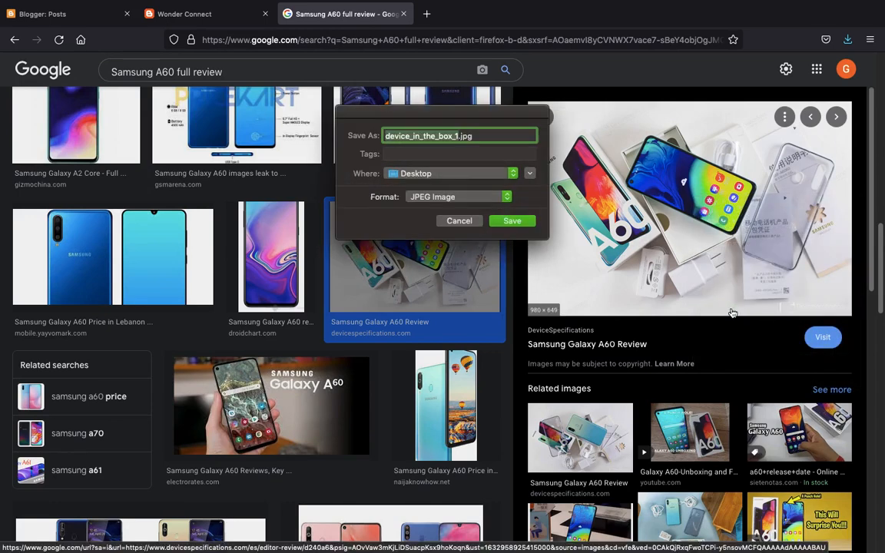
key("Return")
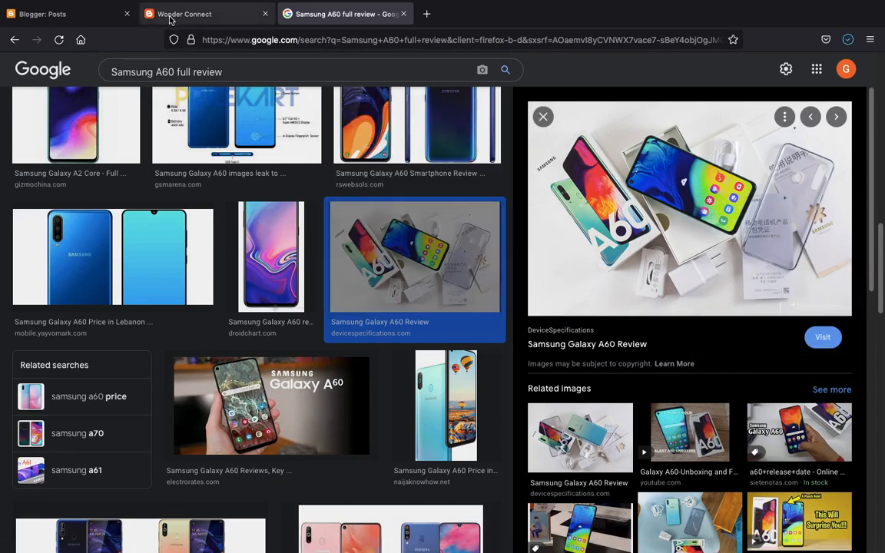
- Start a new post in the Wonder Connect blog from the posts list
left_click(170, 17)
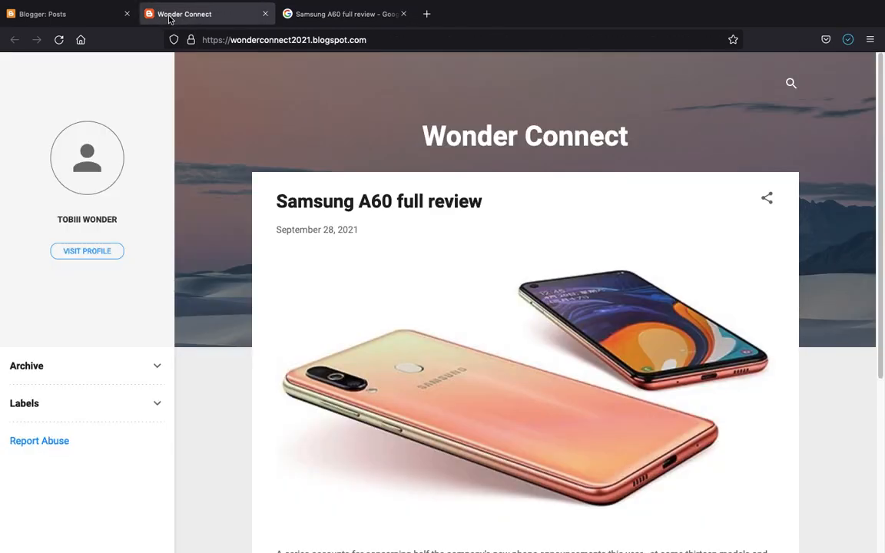
left_click(85, 19)
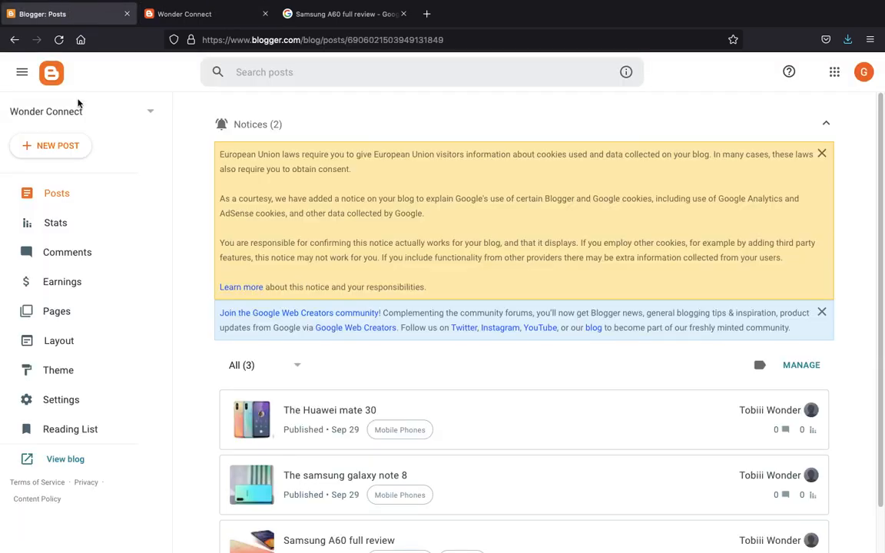
left_click(48, 145)
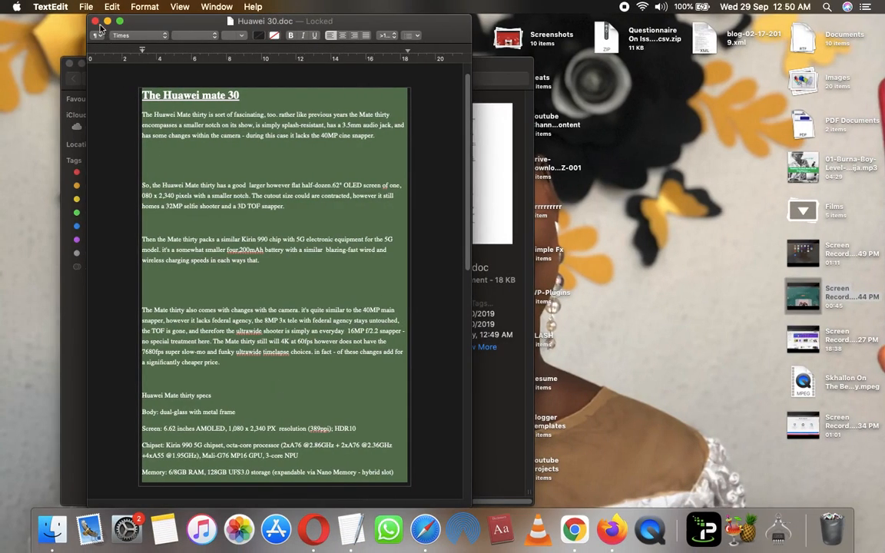
- Close Huawei 30.doc and copy the full Nokia 8.doc review text for the new post
left_click(95, 22)
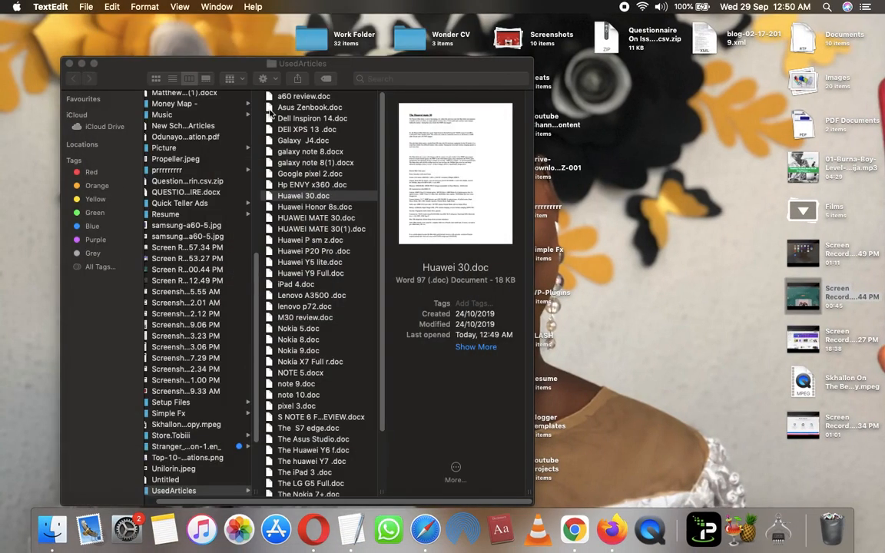
double_click(302, 340)
left_click(299, 223)
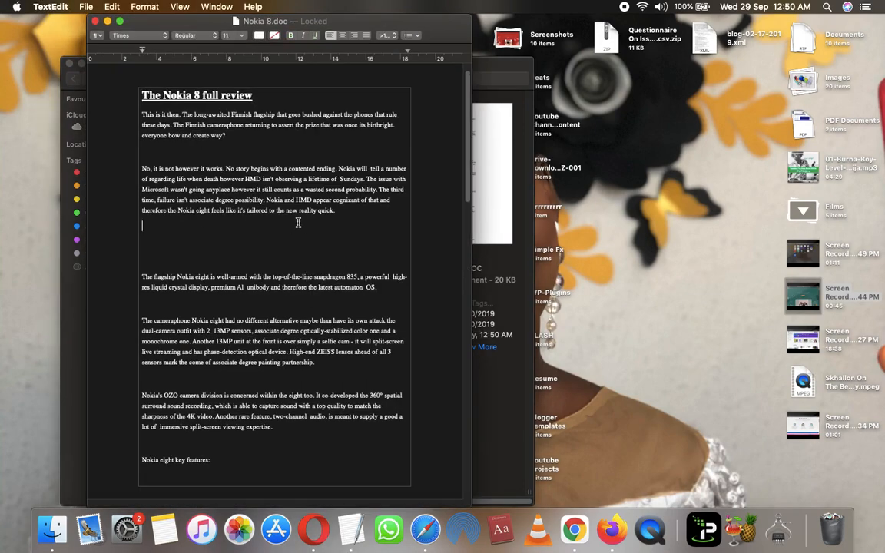
key("super+a")
key("super+c")
key("super+Tab")
left_click(205, 233)
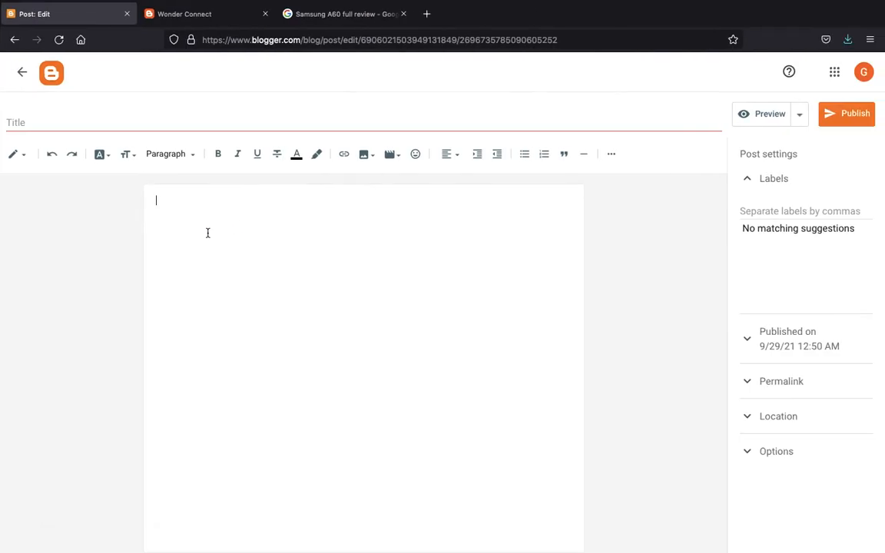
- Paste the Nokia 8 review, title it 'The Nokia 8 full review', and delete that heading line from the body
key("super+v")
scroll(207, 233, "up", 15)
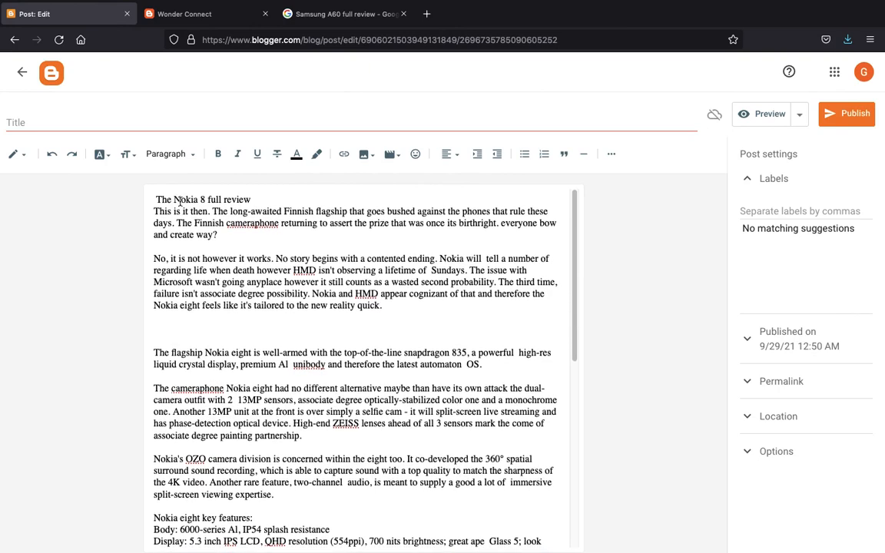
triple_click(180, 201)
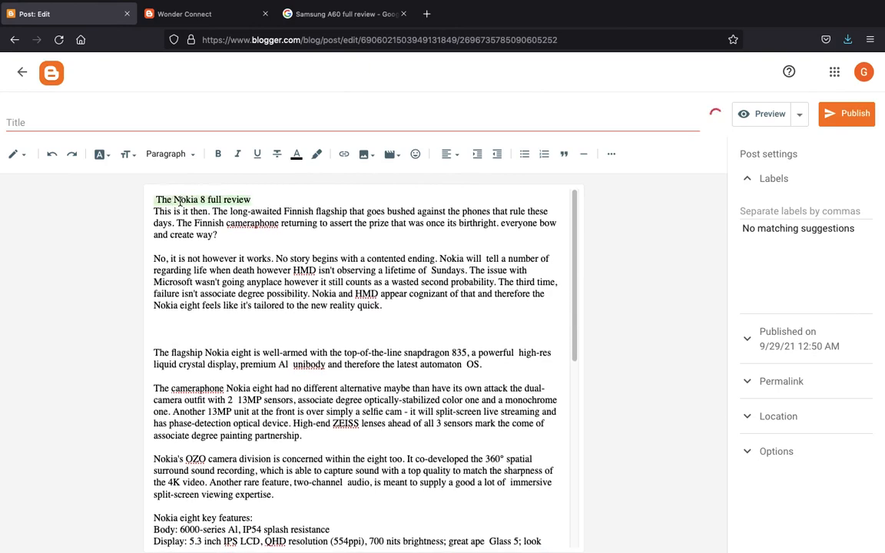
key("super+c")
left_click(139, 119)
key("super+v")
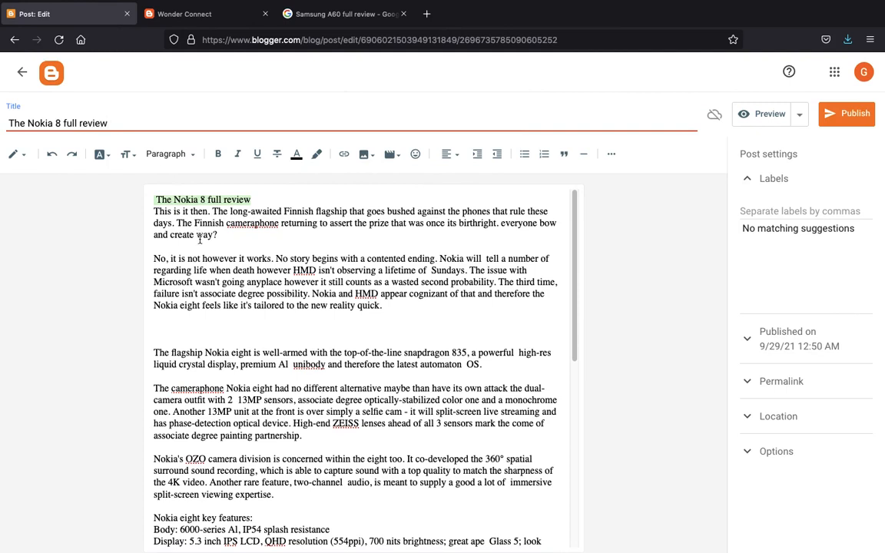
triple_click(219, 199)
key("BackSpace")
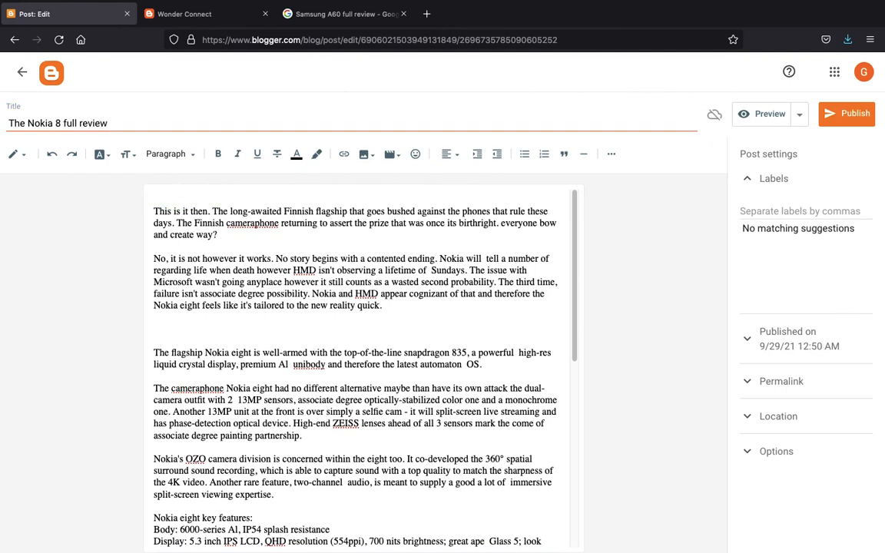
key("BackSpace")
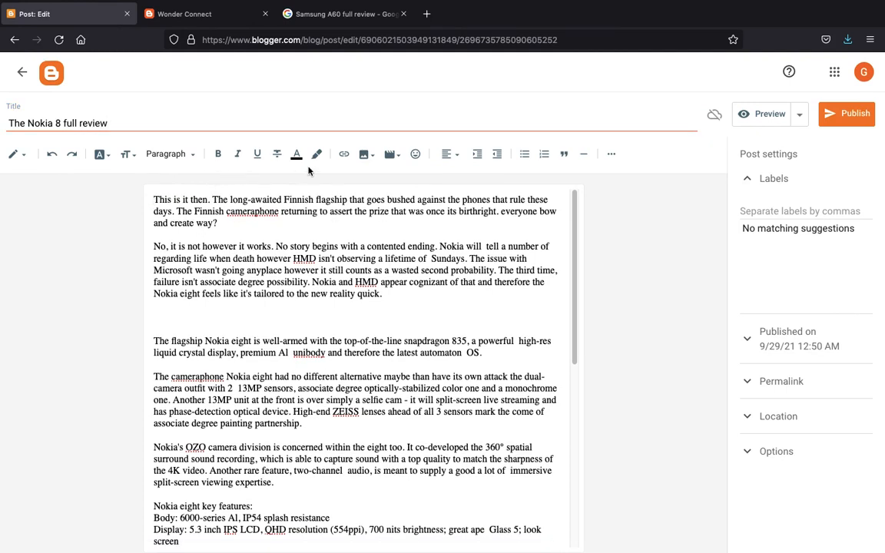
left_click(367, 156)
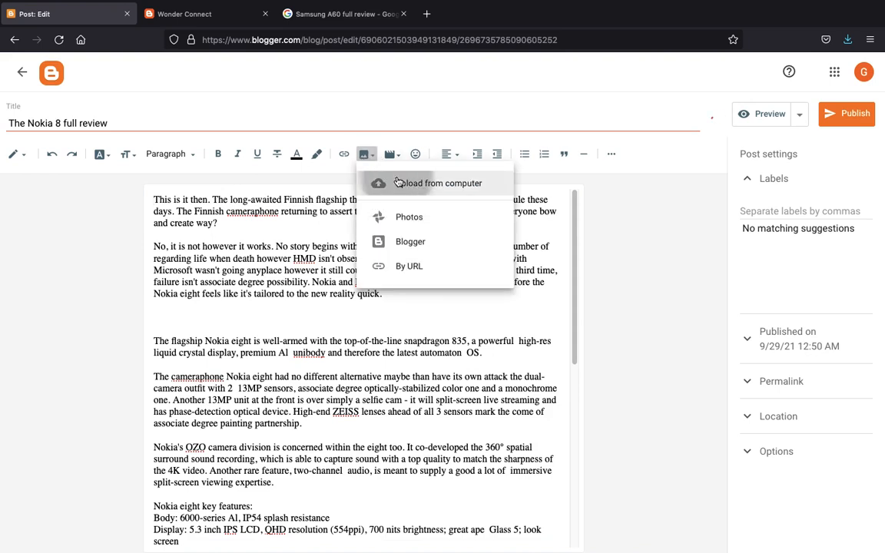
- Upload device_in_the_box_1.jpg and insert it at the top of the post, removing the blank line
left_click(396, 181)
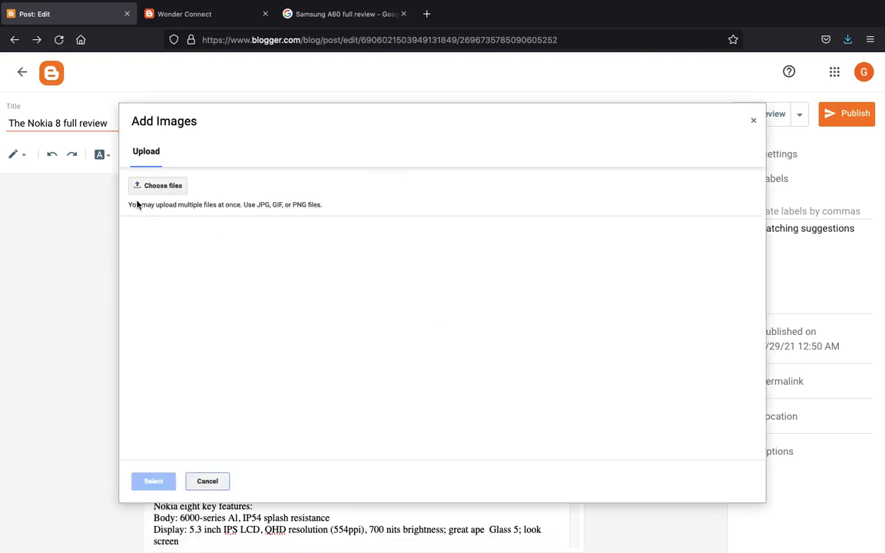
left_click(145, 192)
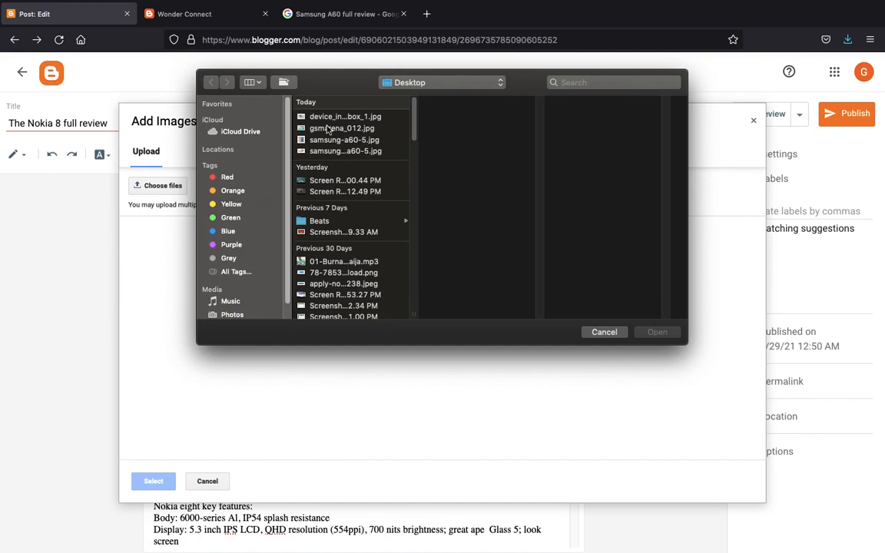
left_click(329, 116)
double_click(327, 117)
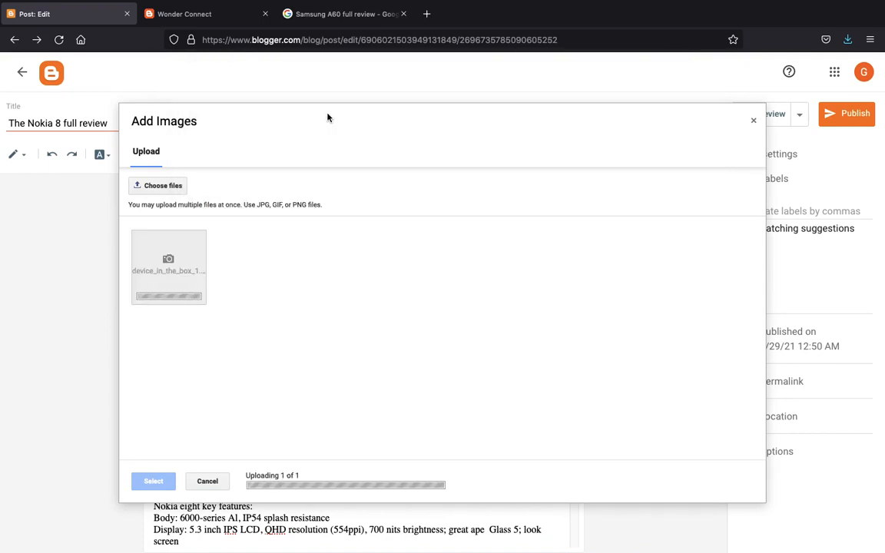
left_click(233, 241)
double_click(235, 241)
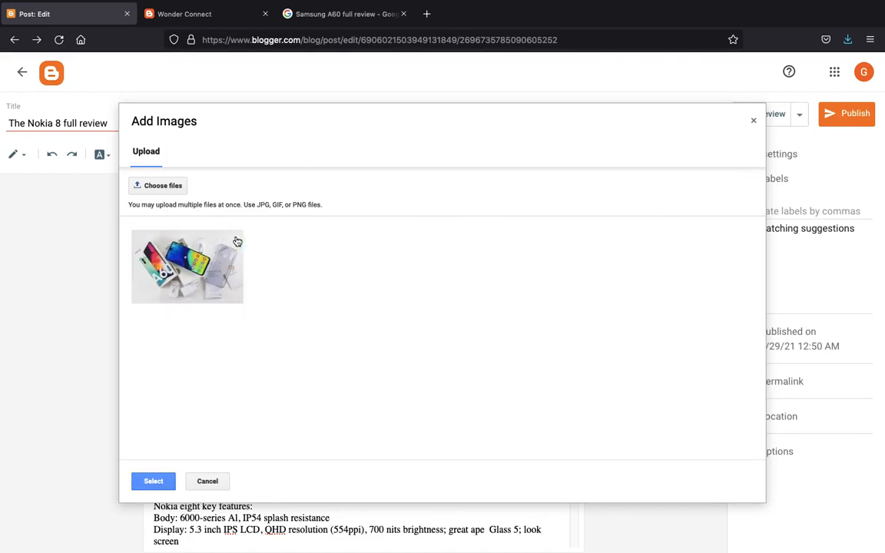
left_click(219, 313)
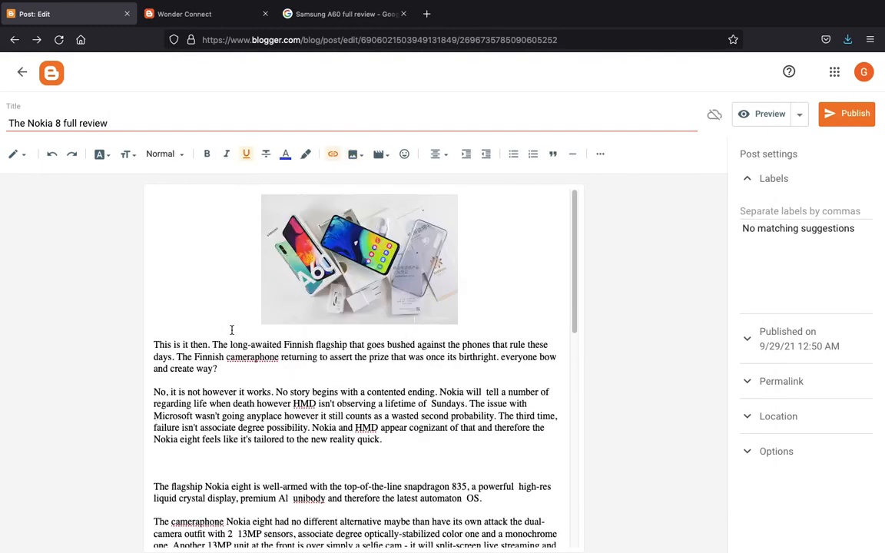
key("BackSpace")
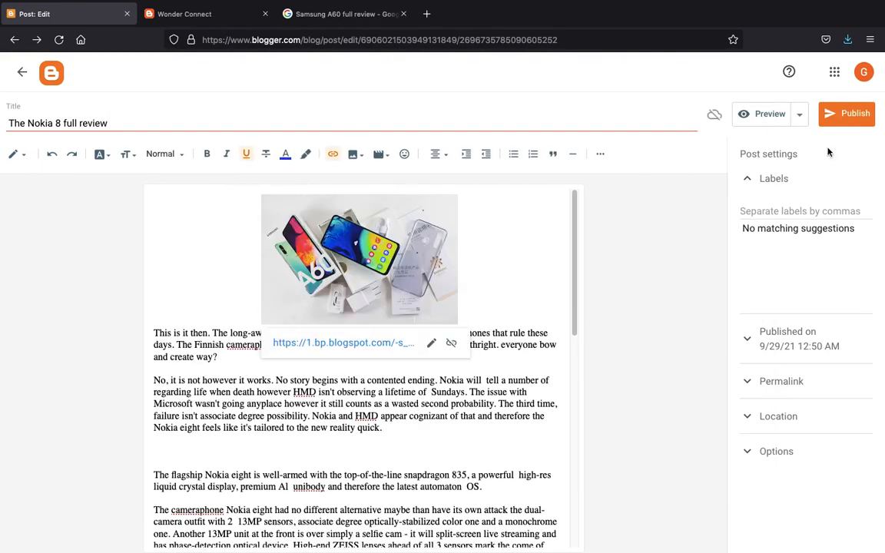
- Label the Nokia 8 post Mobile Phones and publish it
left_click(784, 210)
left_click(772, 228)
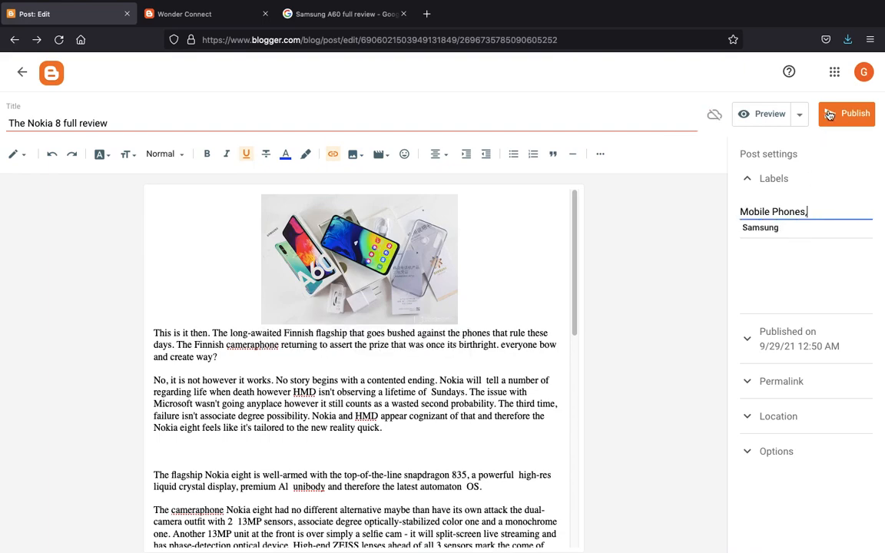
left_click(846, 114)
left_click(490, 344)
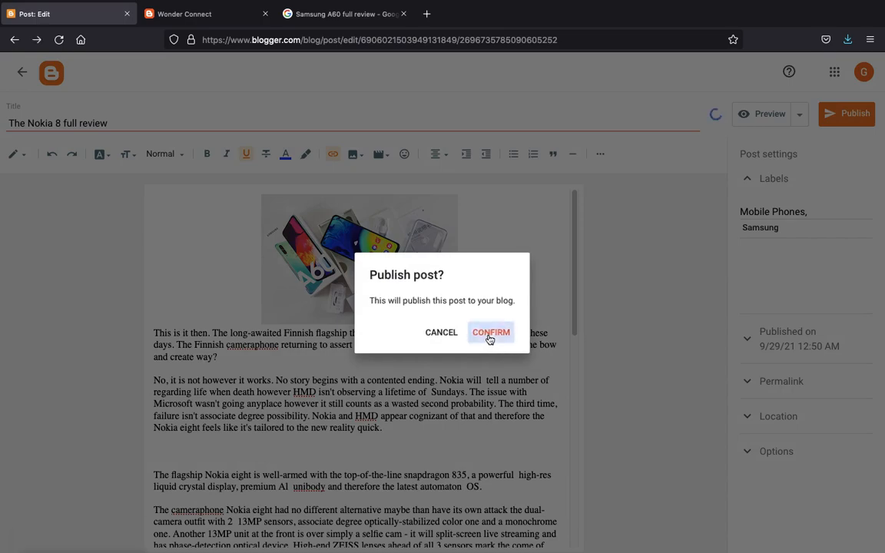
key("ctrl+Left")
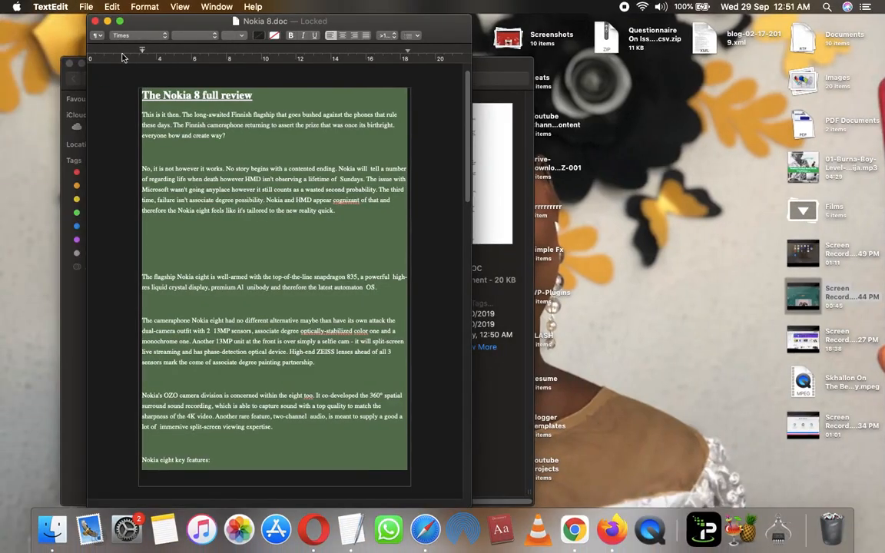
- Close Nokia 8.doc and copy the entire NOTE 5.docx review text
left_click(95, 21)
double_click(300, 373)
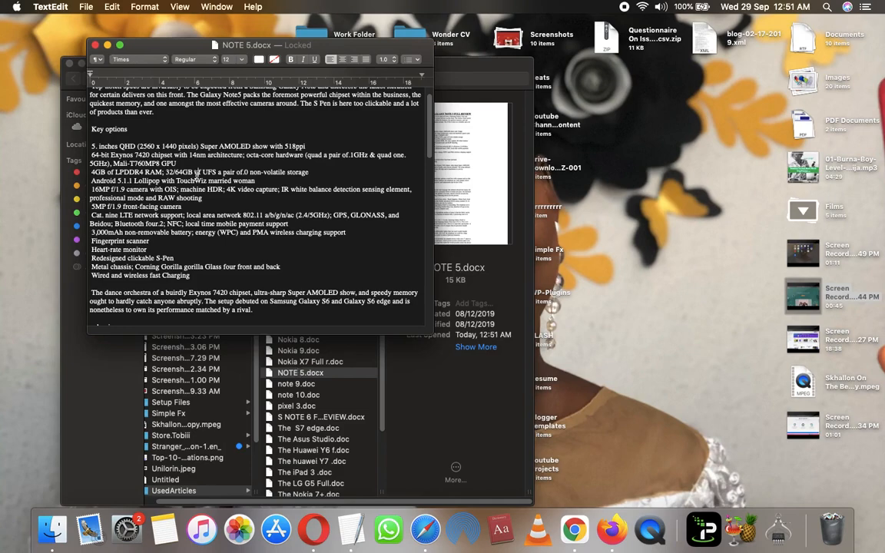
key("super+a")
key("super+c")
key("ctrl+Right")
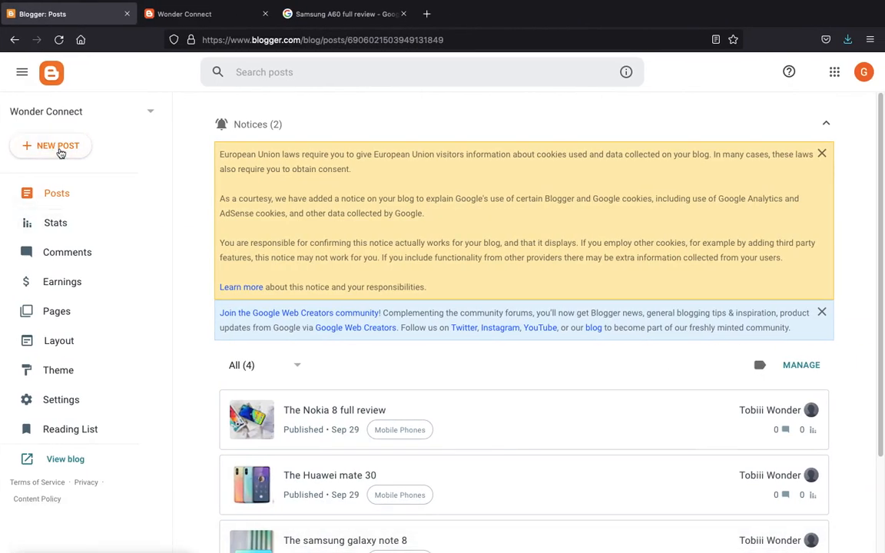
- Start a new post with the Note 5 review as its body and the heading 'THE SAMSUNG GALAXY NOTE 5 FULL REVIEW' as its title
left_click(58, 147)
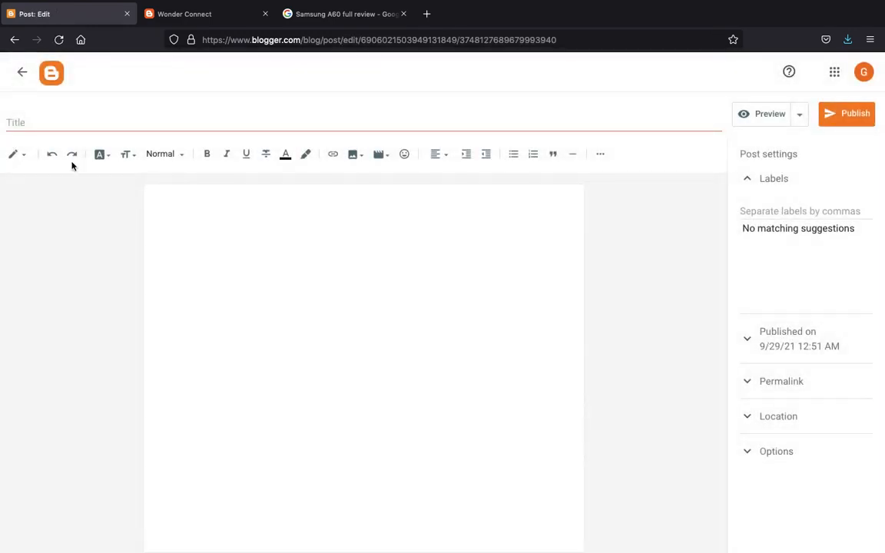
key("super+v")
scroll(182, 197, "up", 15)
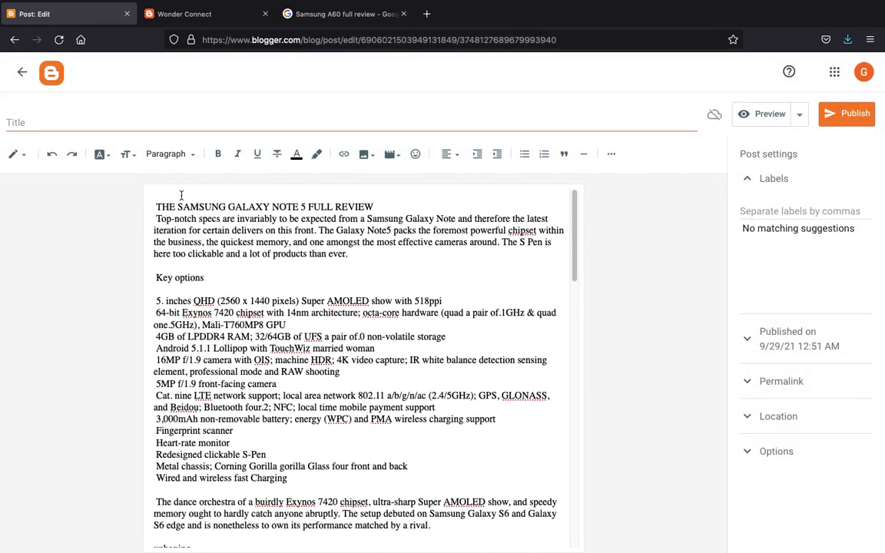
triple_click(197, 200)
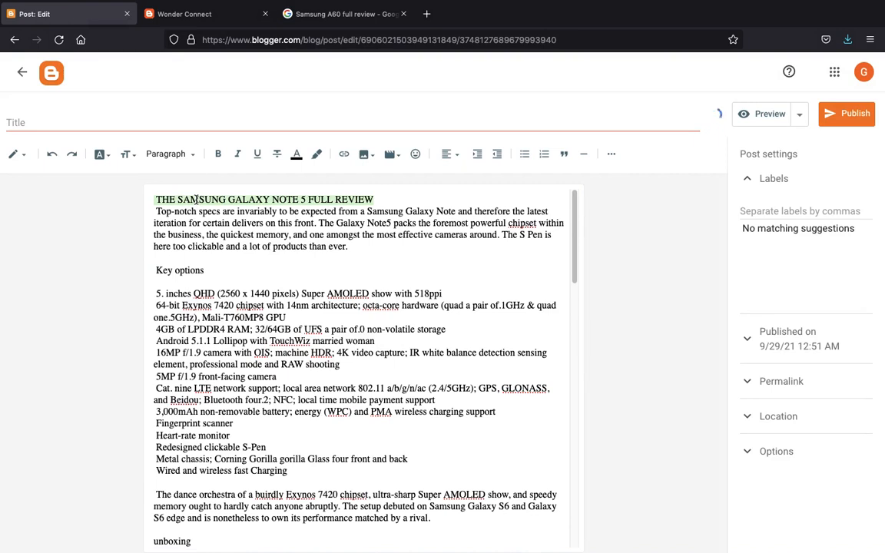
key("super+x")
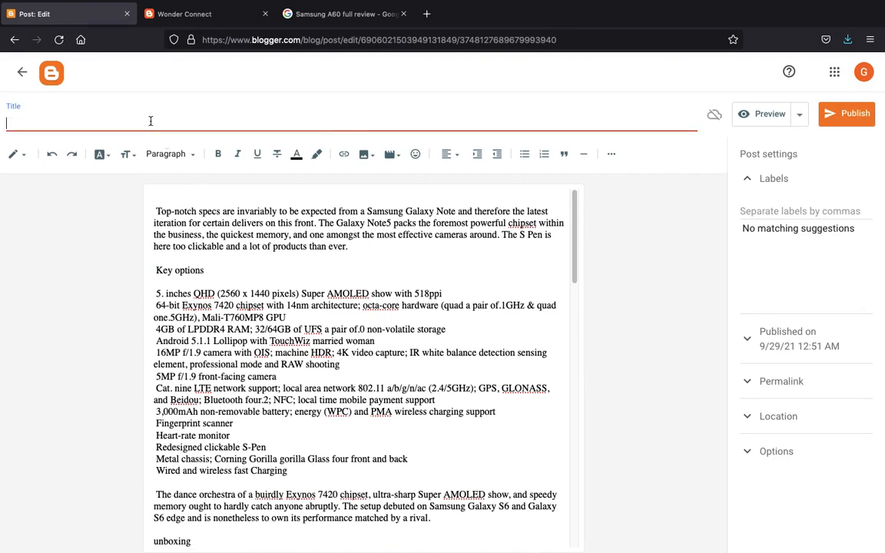
key("super+v")
left_click(155, 211)
key("BackSpace")
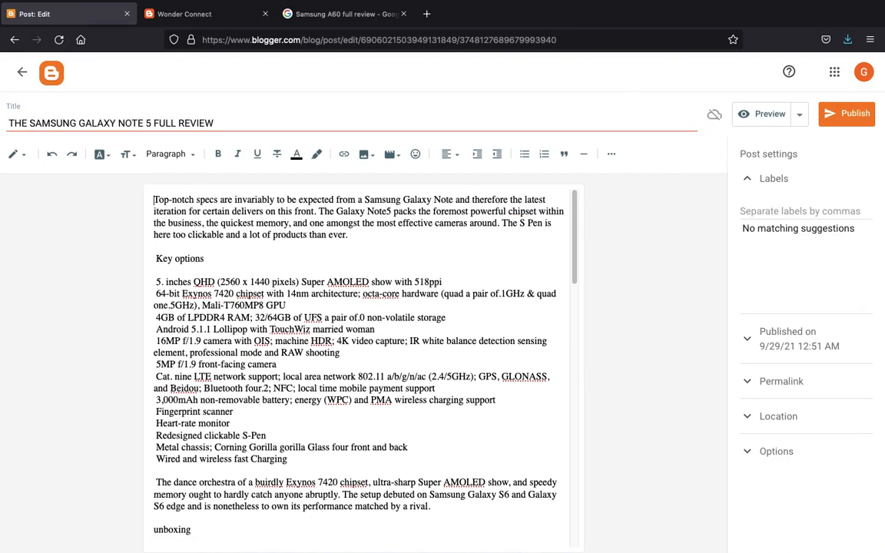
- Upload samsung-a60-5.jpg from the computer and insert it into the post body
left_click(367, 157)
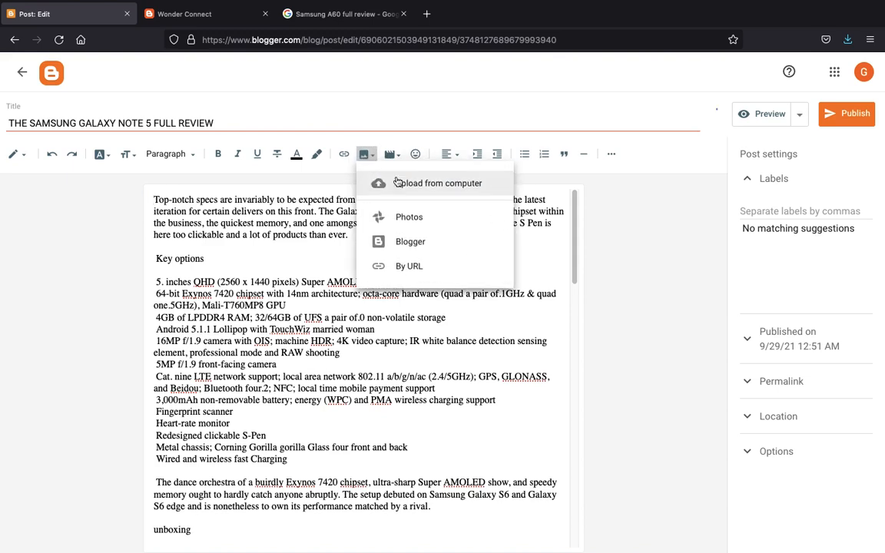
left_click(396, 180)
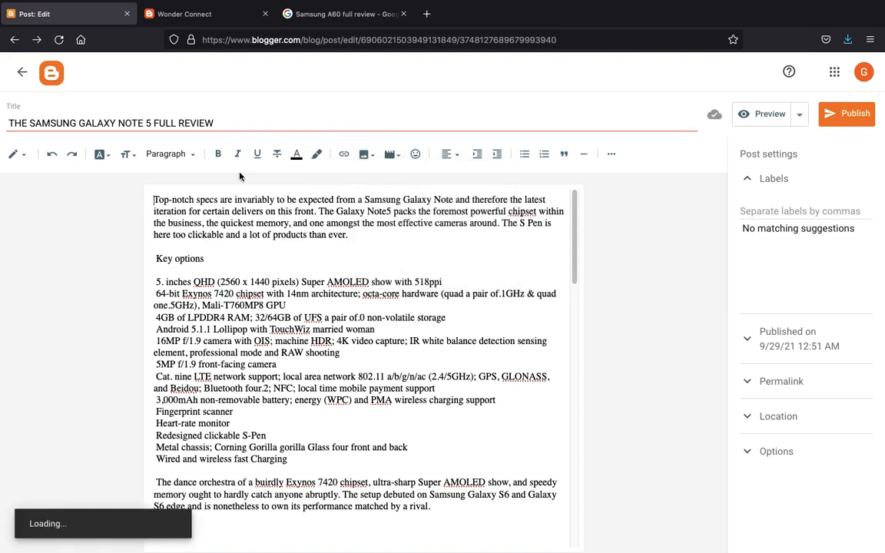
left_click(160, 186)
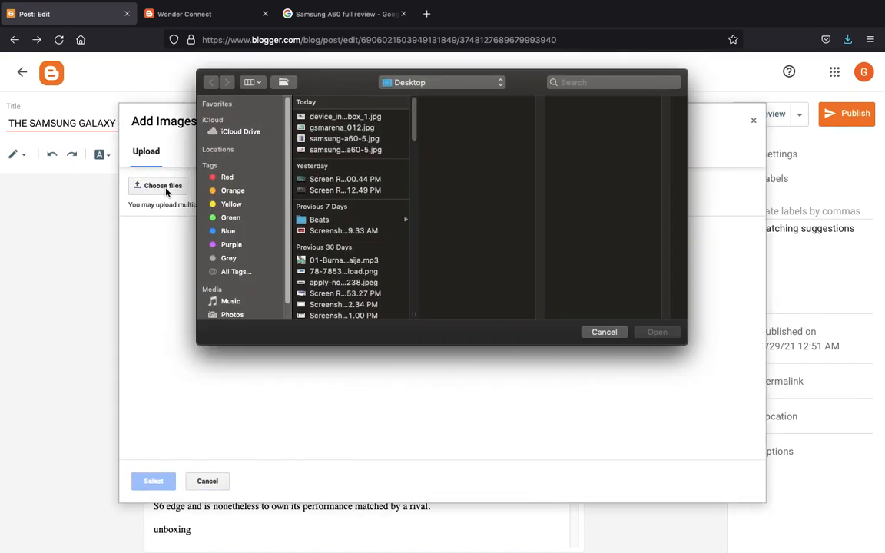
double_click(328, 139)
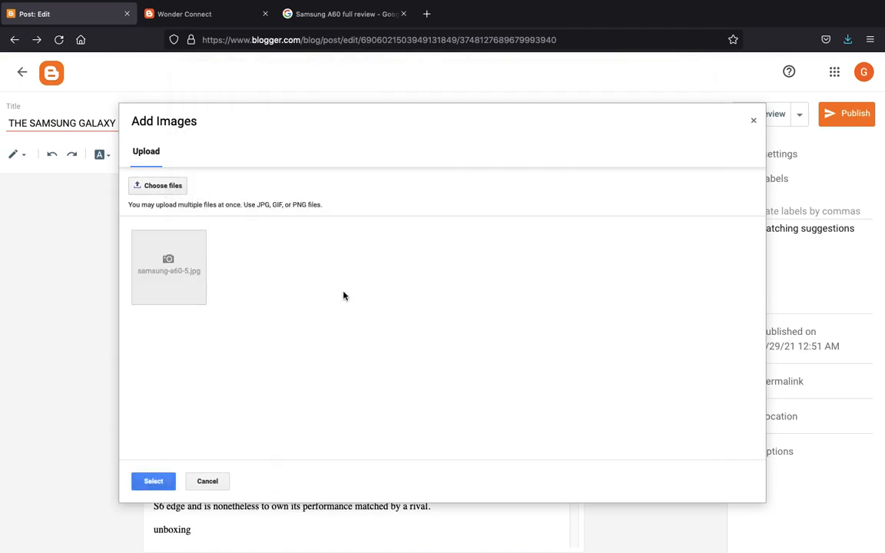
double_click(184, 268)
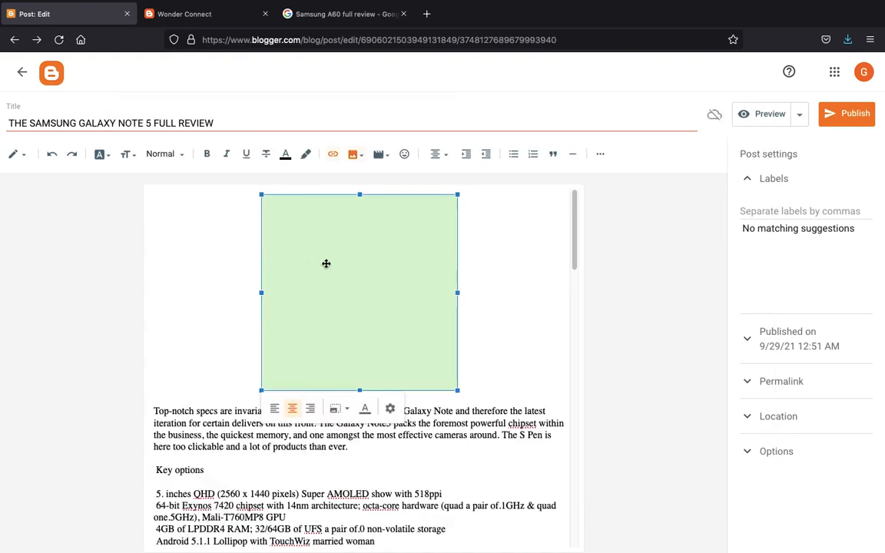
left_click(207, 401)
key("BackSpace")
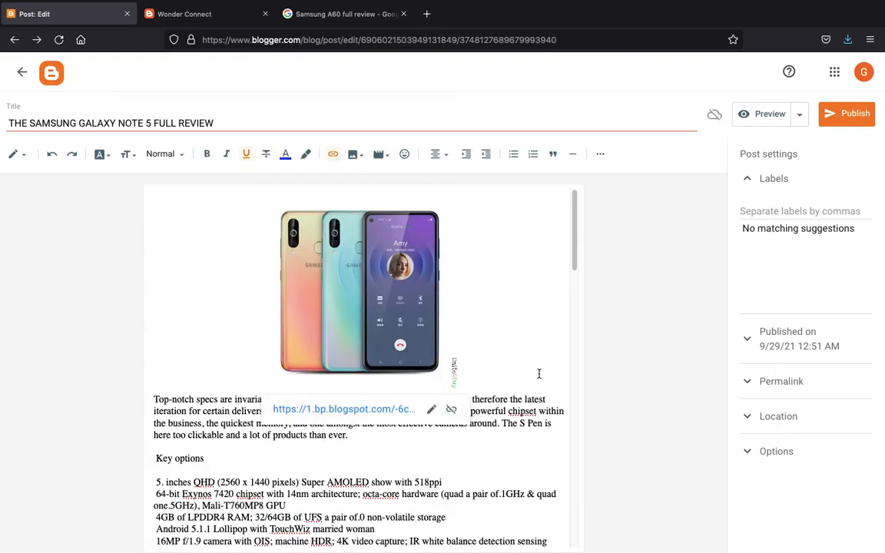
- Label the post Mobile Phones and publish it
left_click(779, 205)
left_click(782, 228)
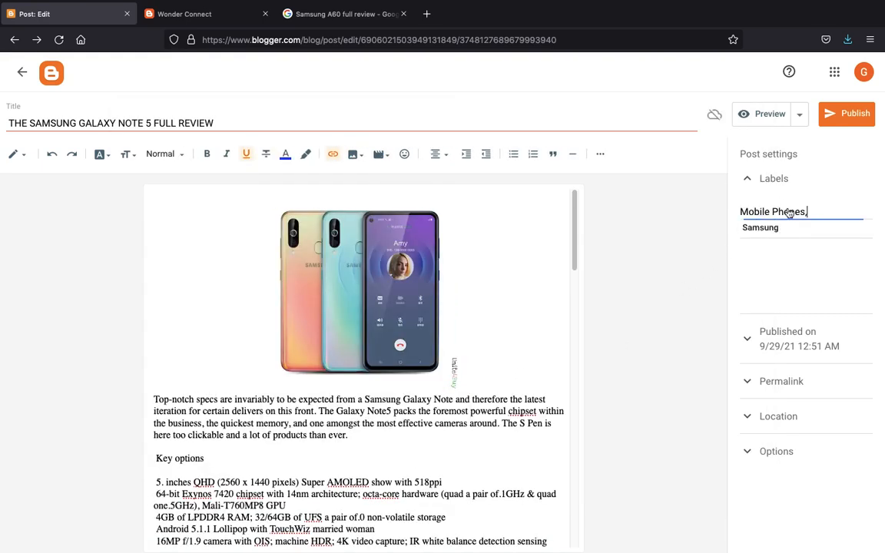
left_click(841, 111)
left_click(499, 331)
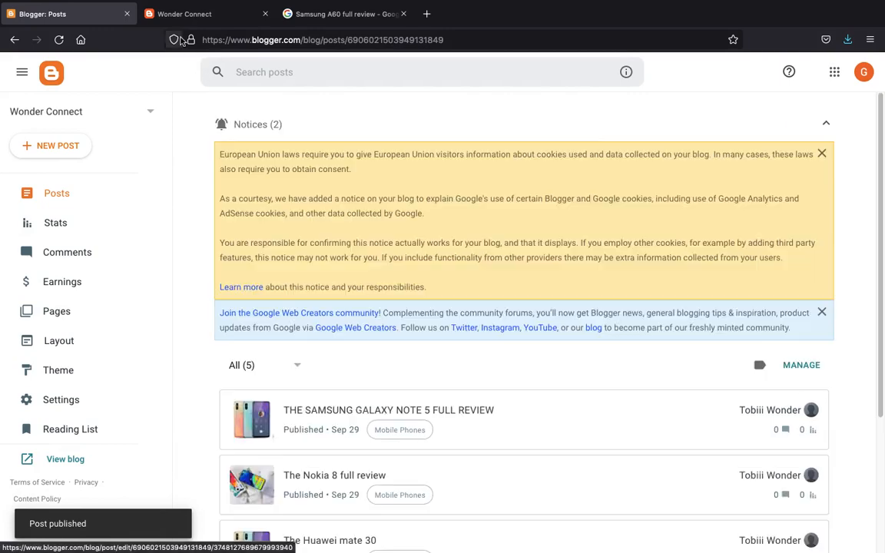
left_click(190, 20)
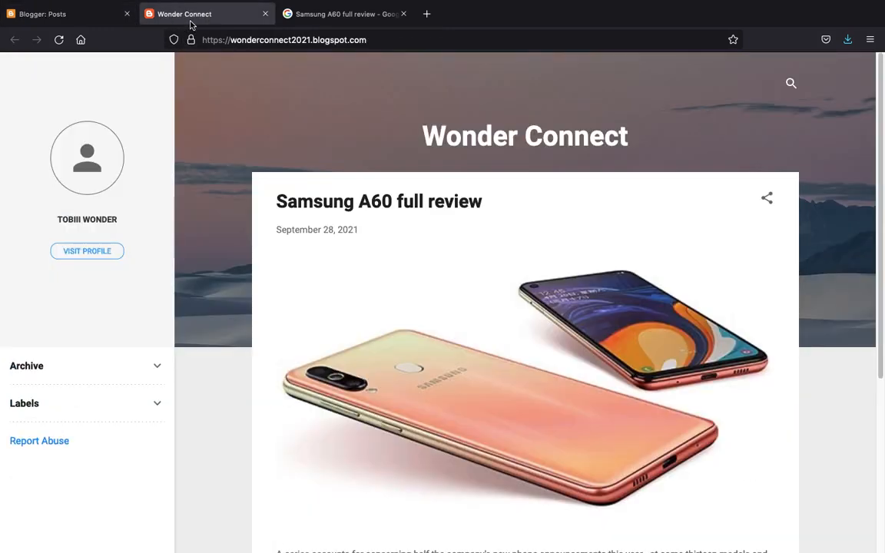
key("ctrl+r")
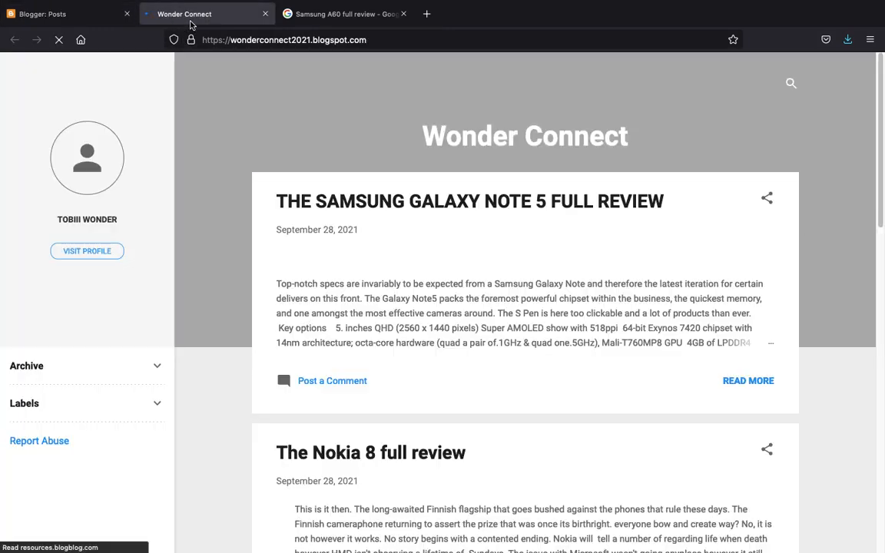
scroll(520, 169, "down", 10)
scroll(518, 170, "down", 5)
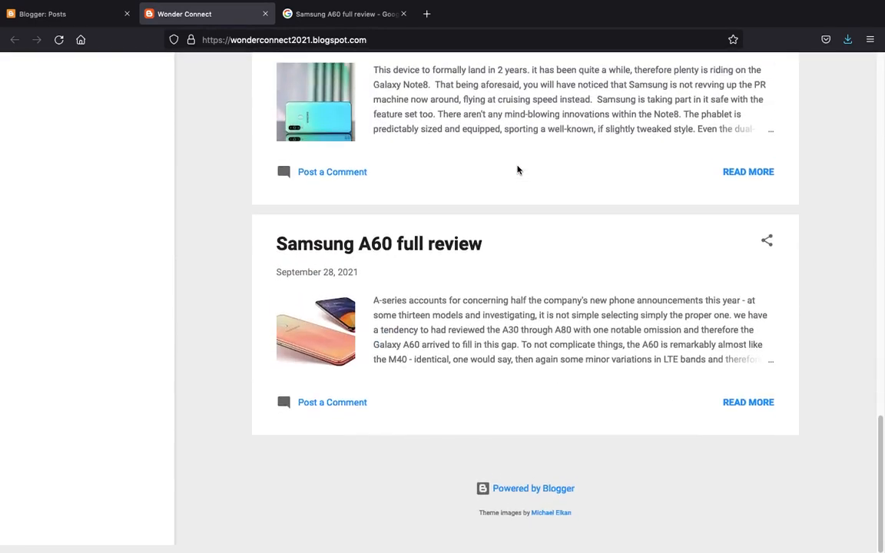
scroll(518, 170, "up", 15)
scroll(518, 249, "down", 15)
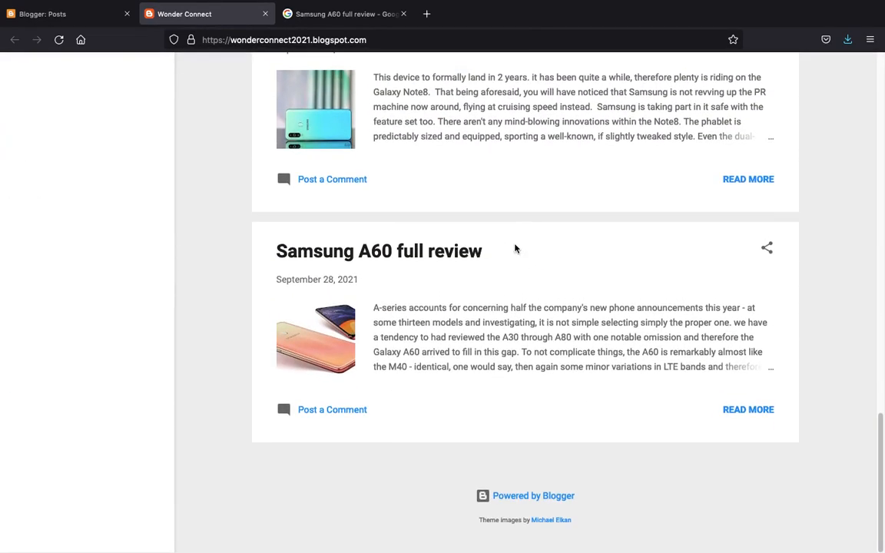
left_click(83, 40)
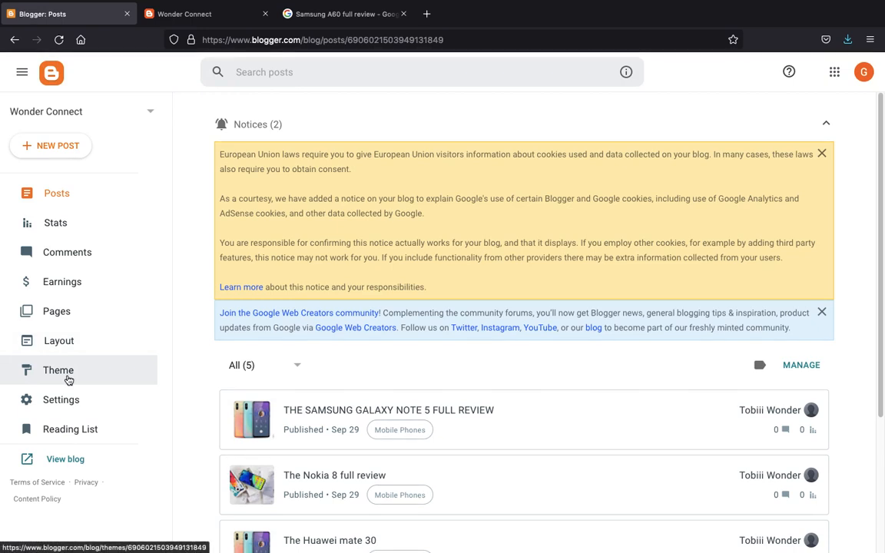
- Check the blog's Stats page, which shows no views yet, then view Comments showing All (0)
left_click(70, 200)
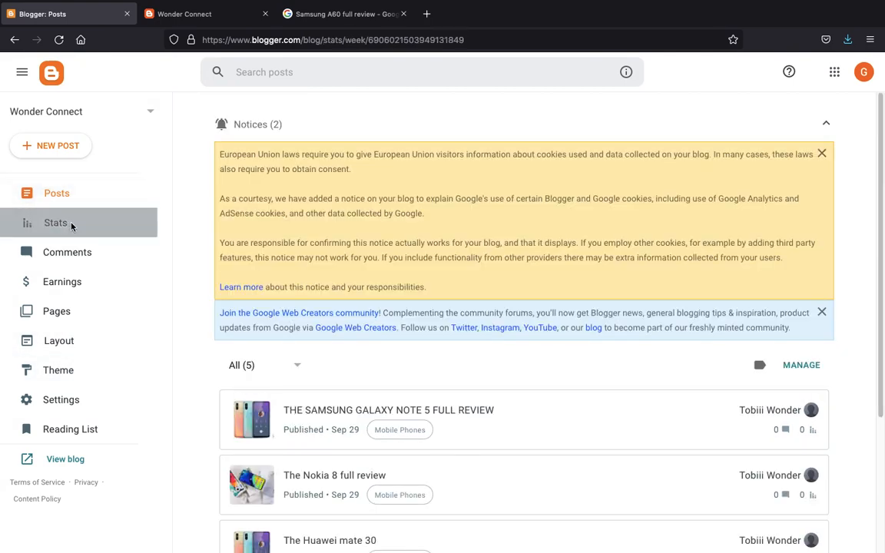
left_click(72, 224)
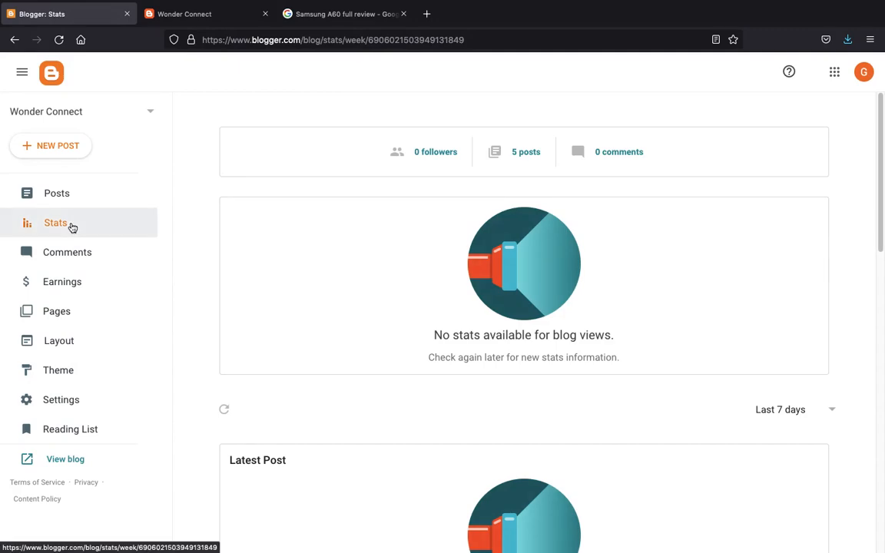
scroll(458, 247, "down", 10)
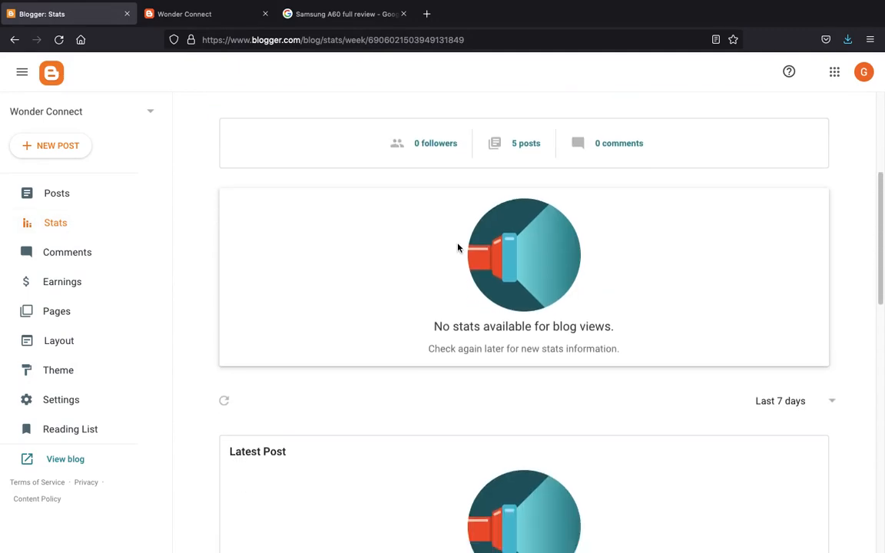
scroll(459, 247, "down", 3)
scroll(458, 269, "up", 15)
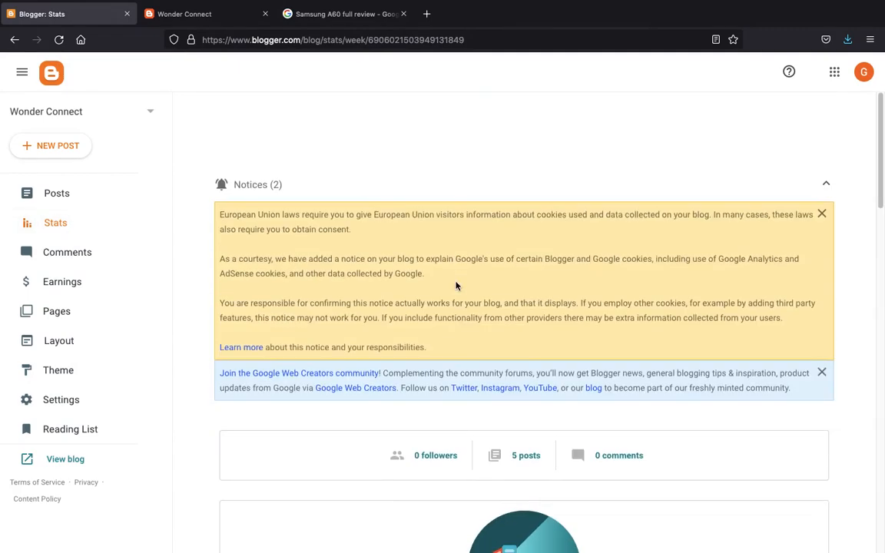
left_click(92, 252)
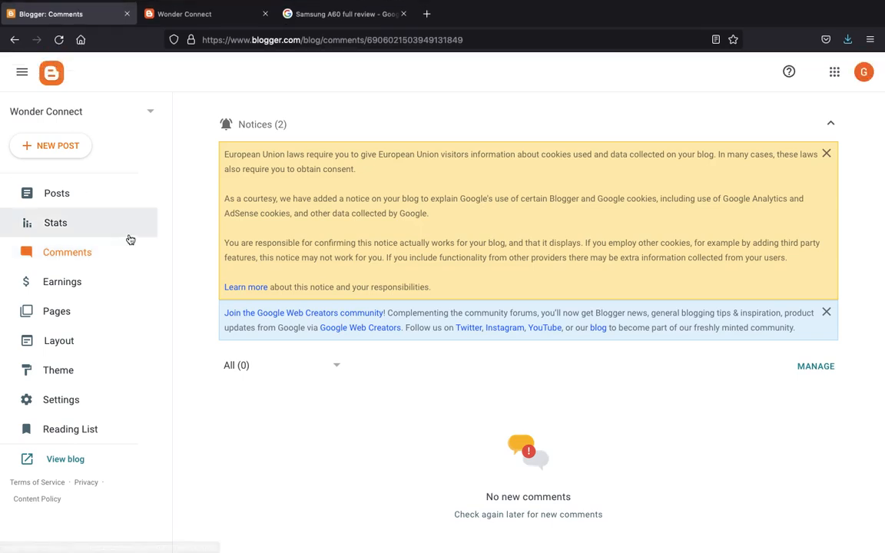
- Look over the Earnings page's AdSense setup offer, then view the blog's still-empty Pages list
left_click(101, 290)
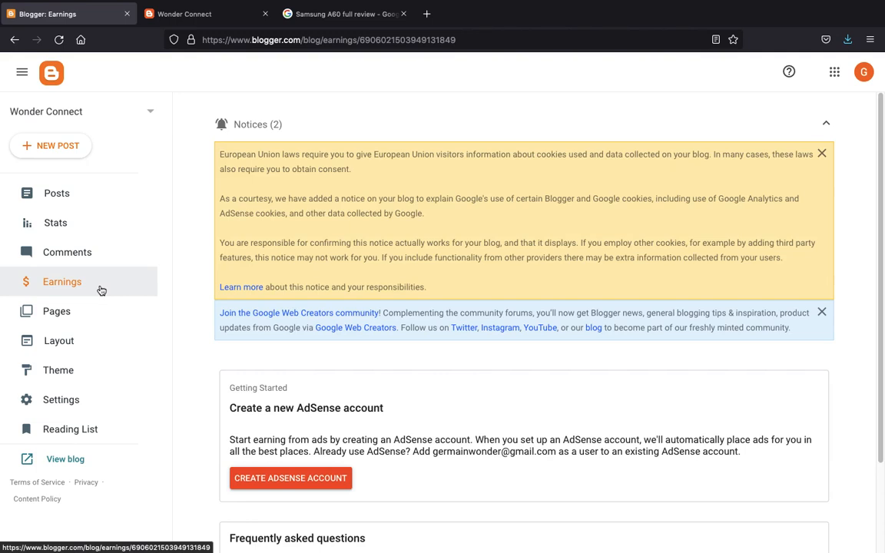
scroll(290, 436, "down", 2)
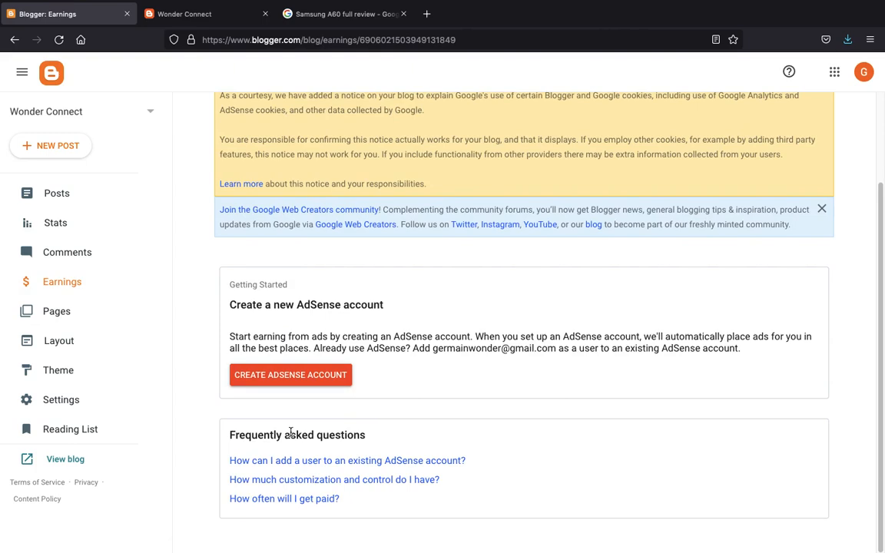
left_click(79, 316)
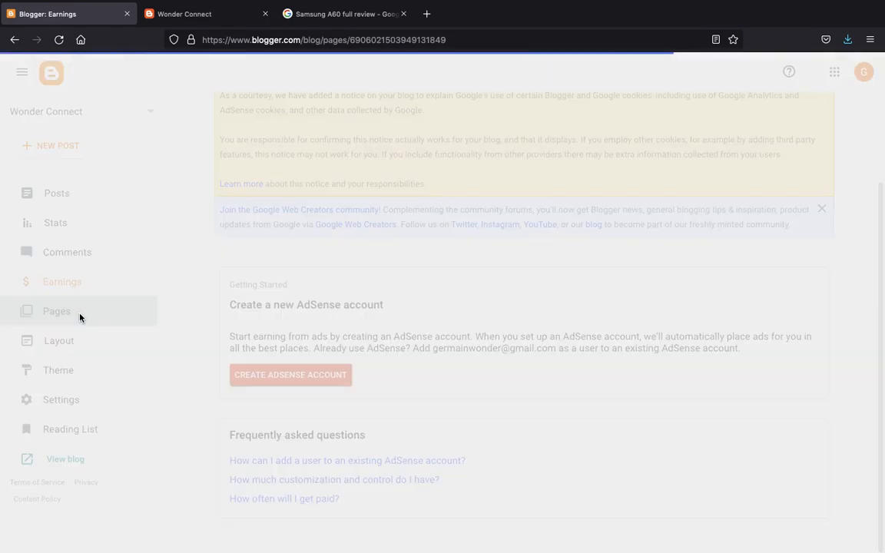
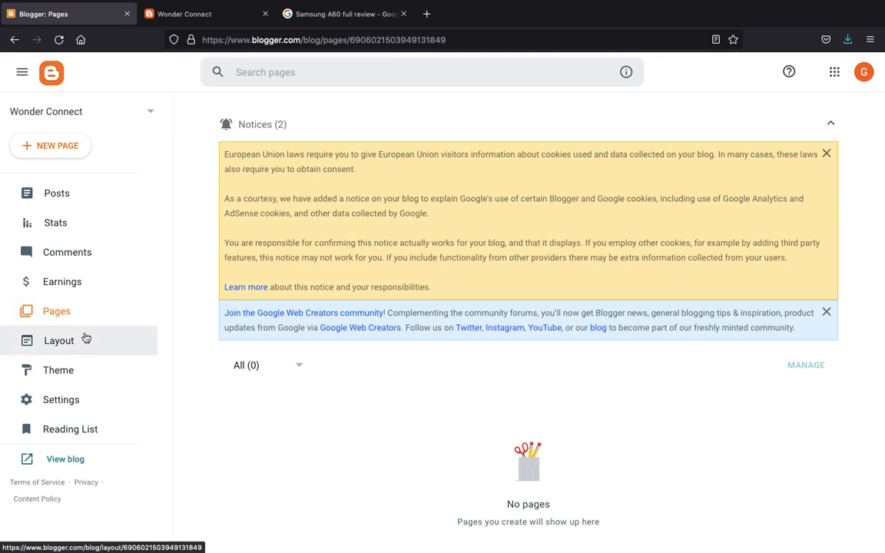
- Go through Layout to the Theme page, where Contempo Light is the current theme
left_click(86, 341)
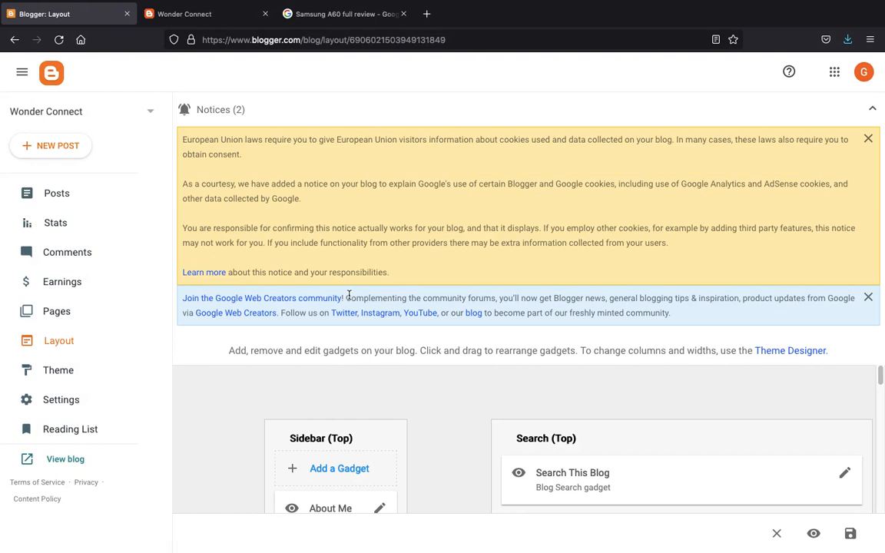
left_click(93, 370)
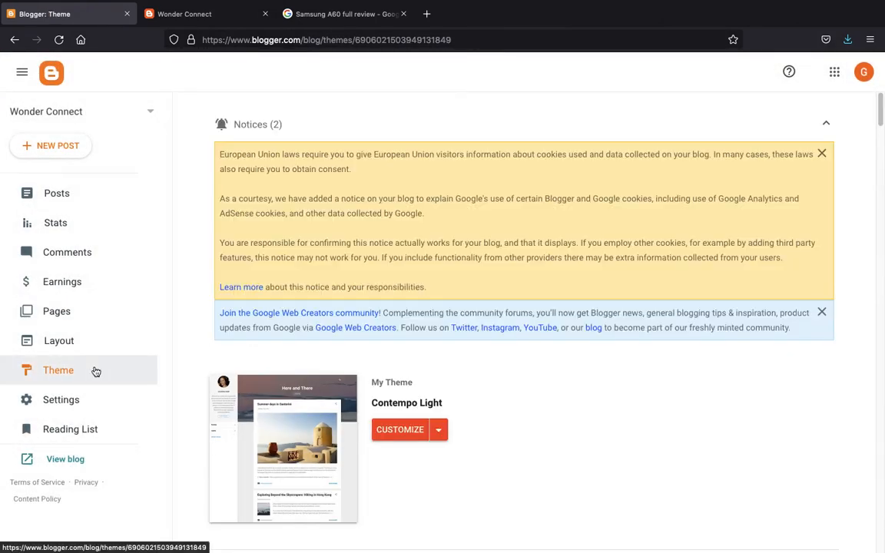
- Apply the Notable theme's Pink variant to Wonder Connect and switch to the live blog tab
scroll(332, 318, "down", 20)
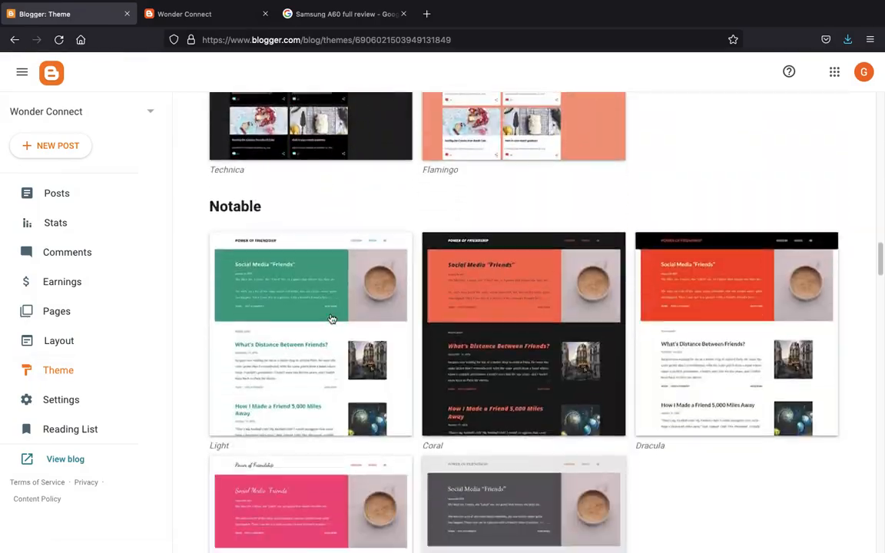
scroll(332, 322, "up", 5)
scroll(331, 352, "down", 20)
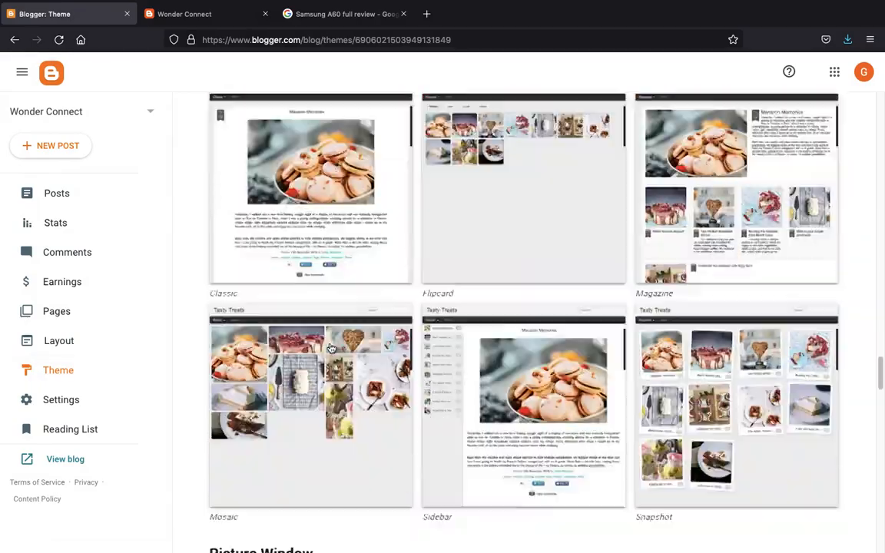
scroll(331, 349, "down", 5)
scroll(331, 349, "up", 15)
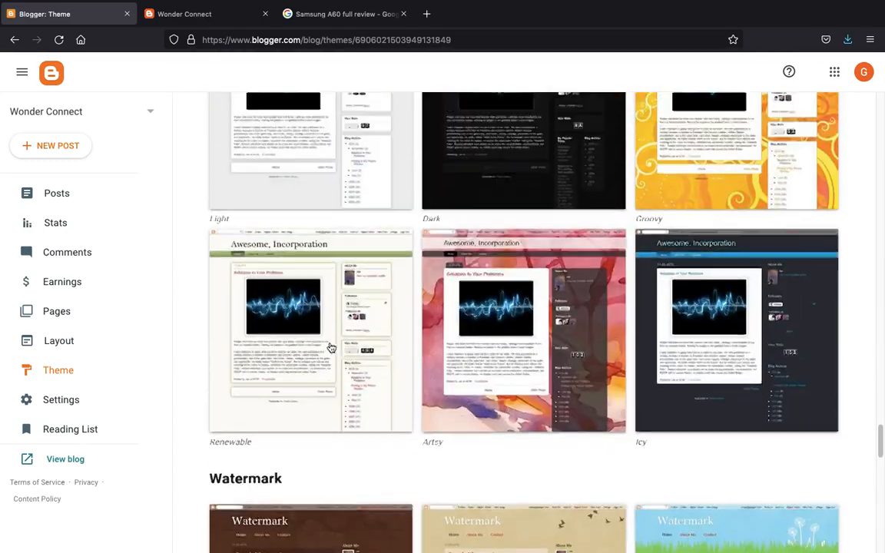
scroll(331, 349, "up", 12)
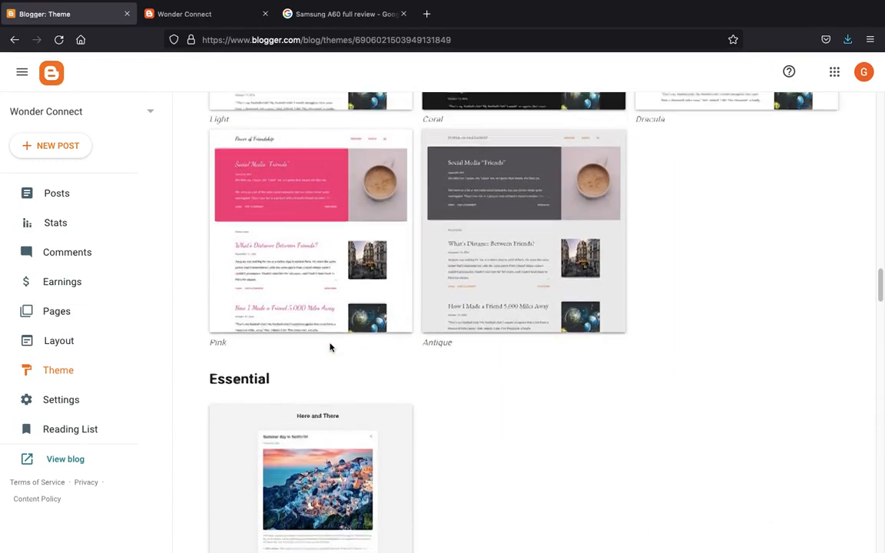
scroll(331, 349, "up", 4)
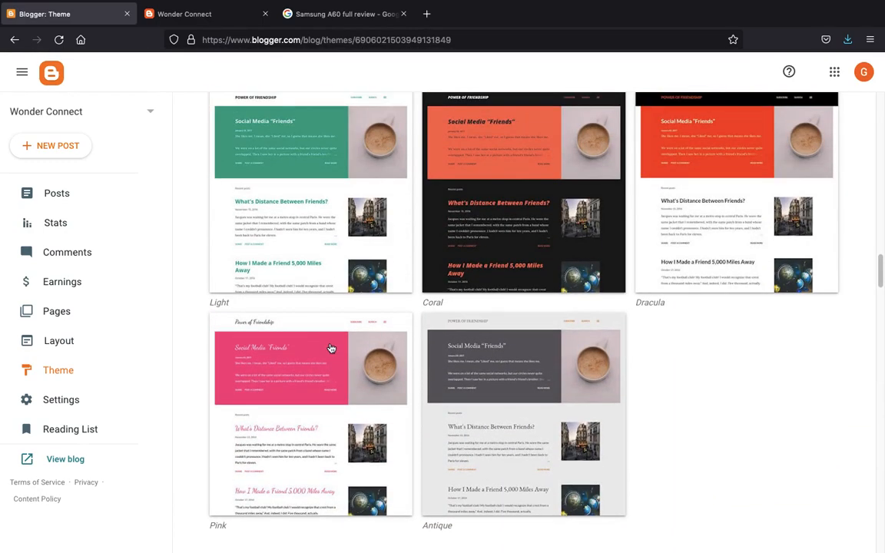
left_click(323, 412)
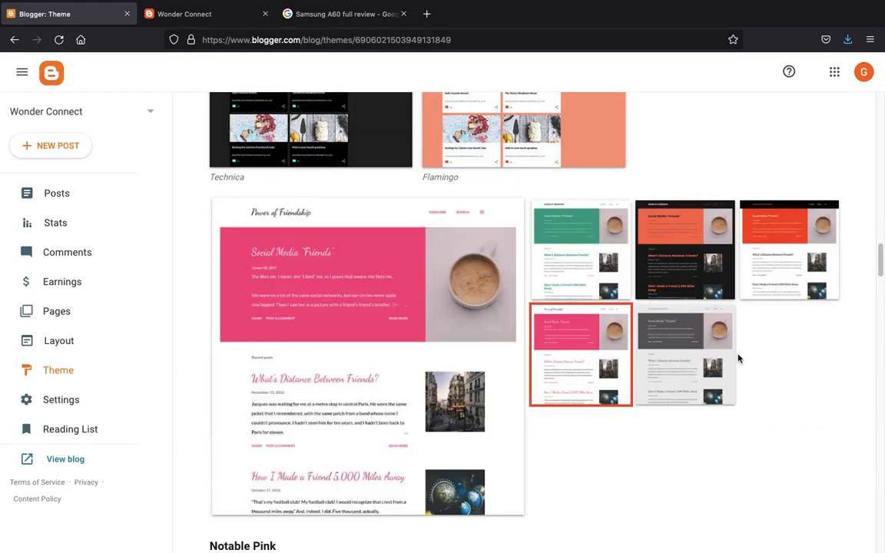
scroll(587, 316, "down", 4)
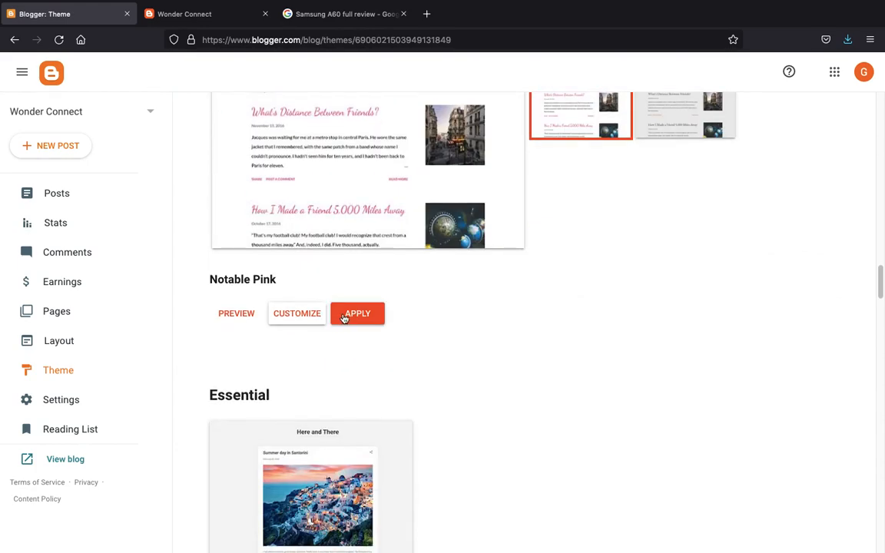
left_click(346, 318)
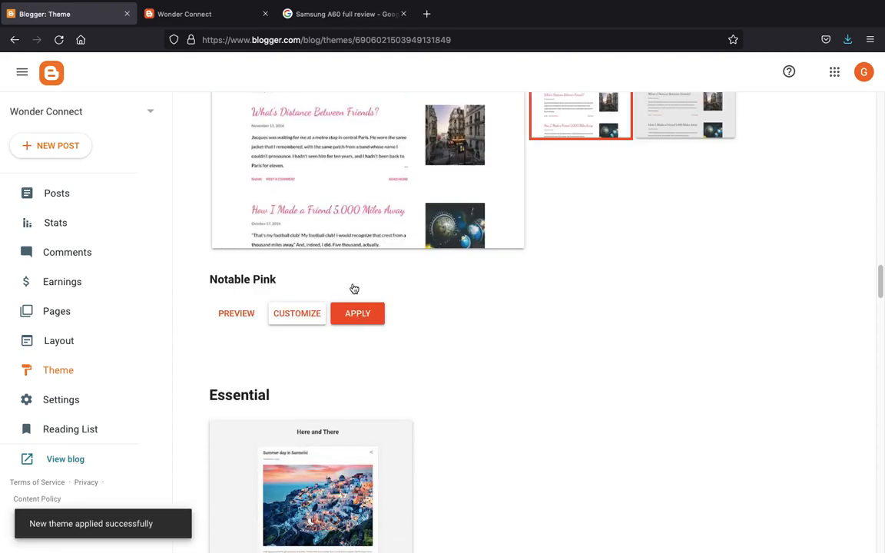
left_click(204, 19)
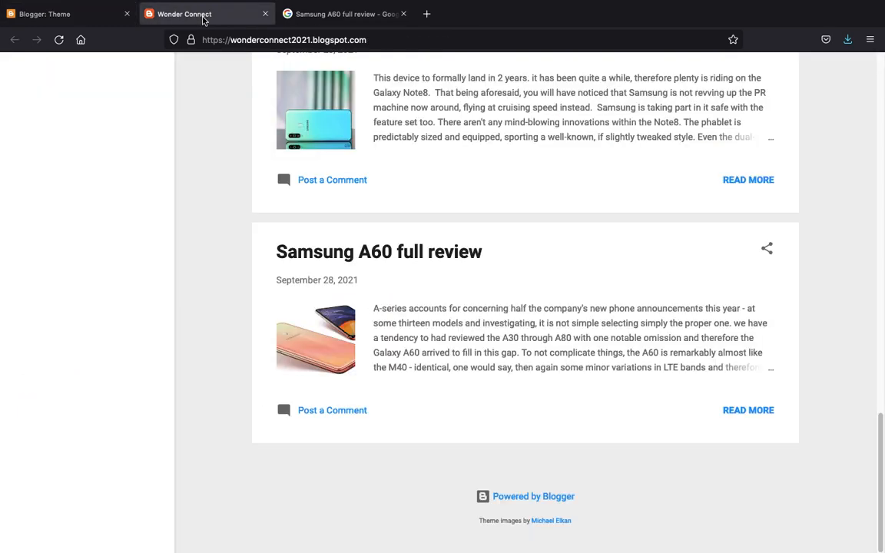
- Reload the live blog to see the pink Notable design, then return to the Blogger Theme tab
scroll(223, 154, "up", 15)
left_click(246, 170)
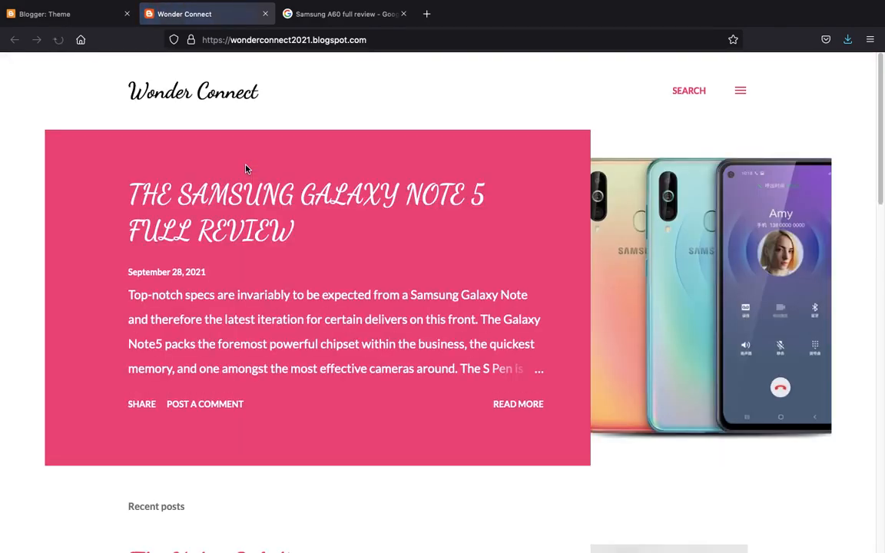
scroll(246, 169, "down", 12)
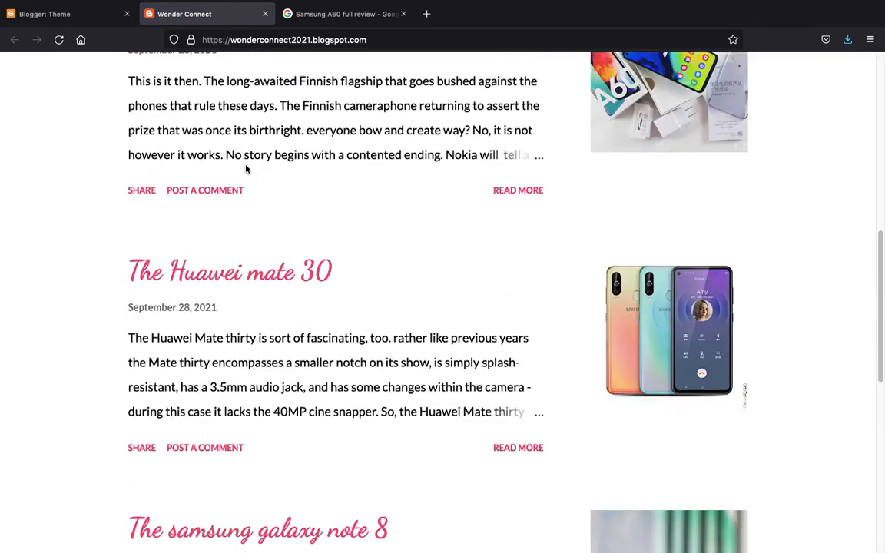
scroll(247, 165, "down", 5)
scroll(248, 162, "up", 15)
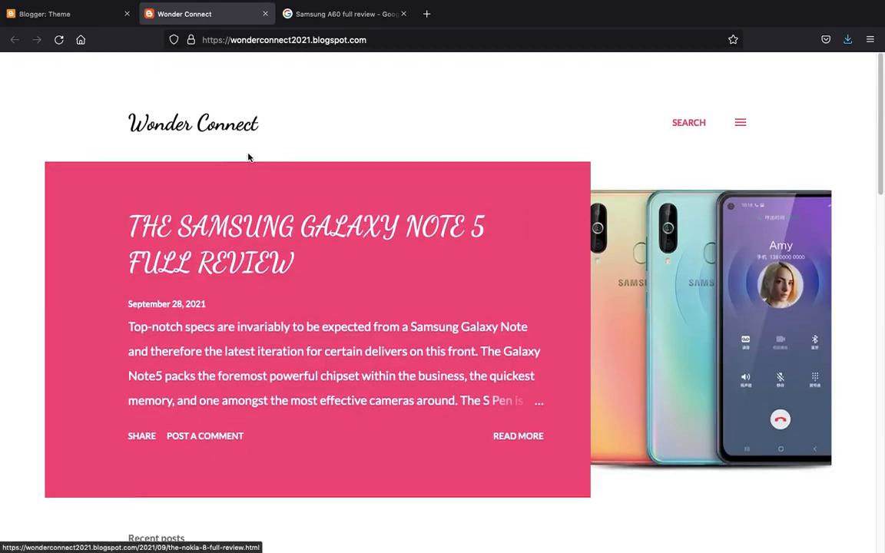
scroll(248, 157, "down", 10)
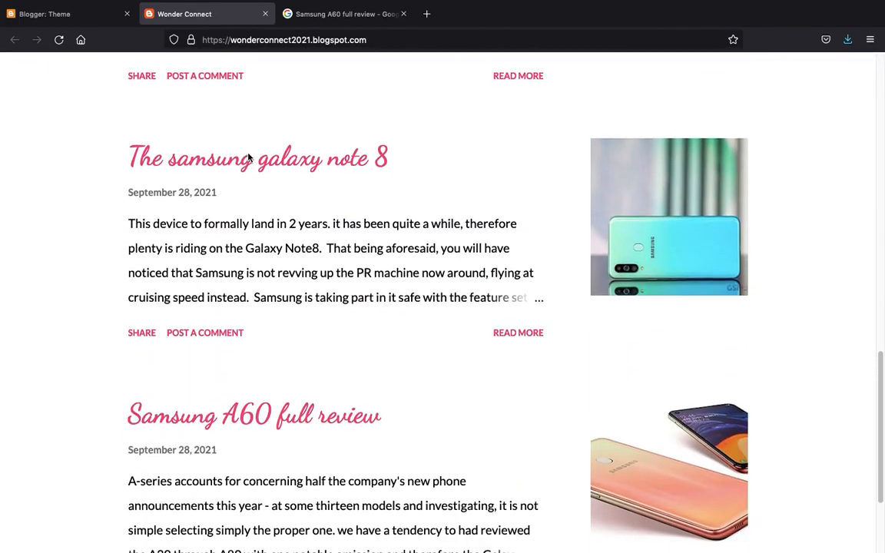
scroll(249, 158, "up", 10)
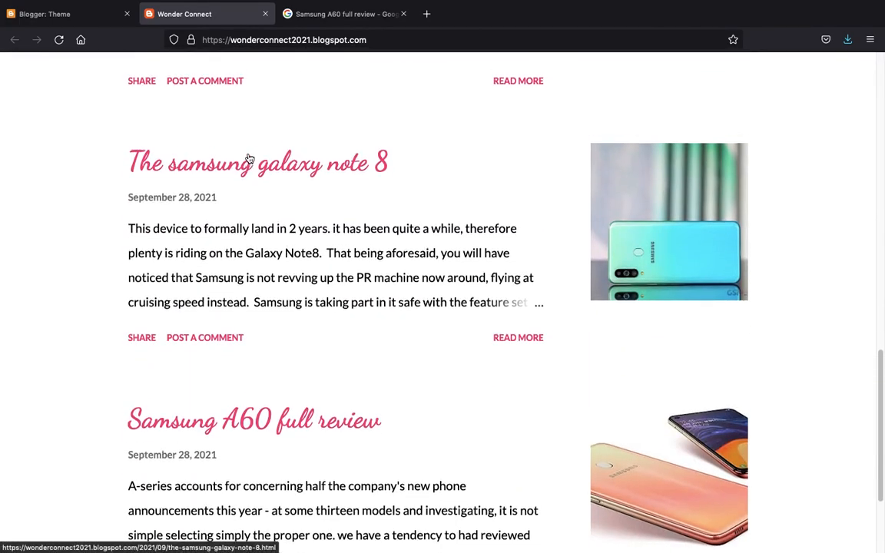
left_click(42, 15)
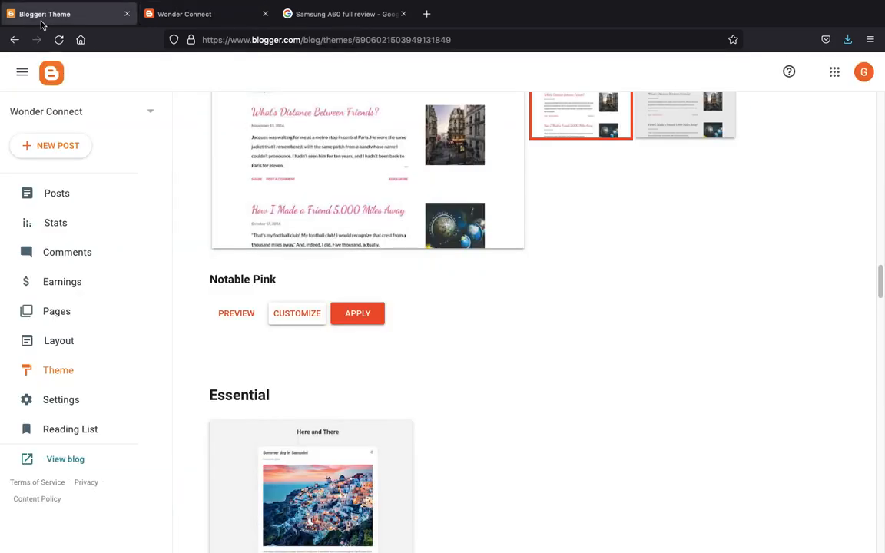
- Scroll through the blog's Settings page, then move on to the Reading List
scroll(836, 259, "up", 3)
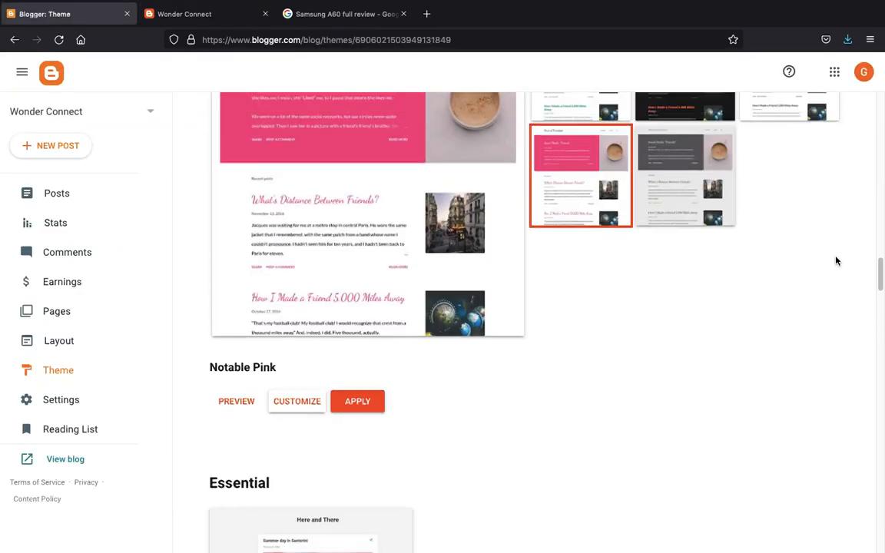
scroll(836, 260, "up", 3)
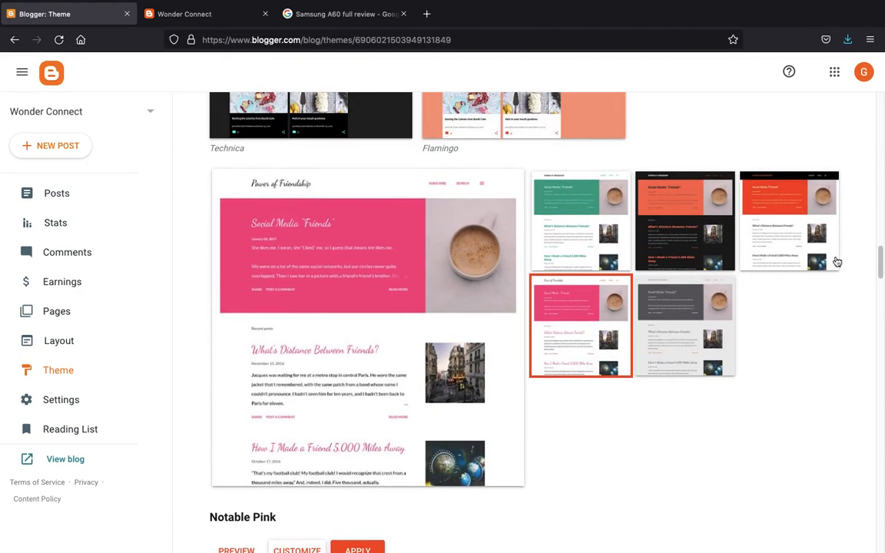
scroll(836, 260, "up", 5)
scroll(836, 259, "down", 15)
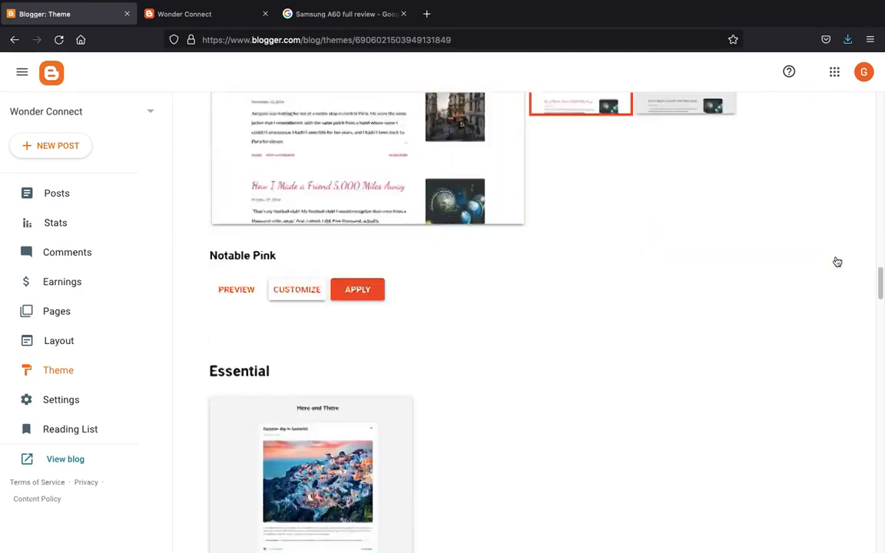
left_click(90, 401)
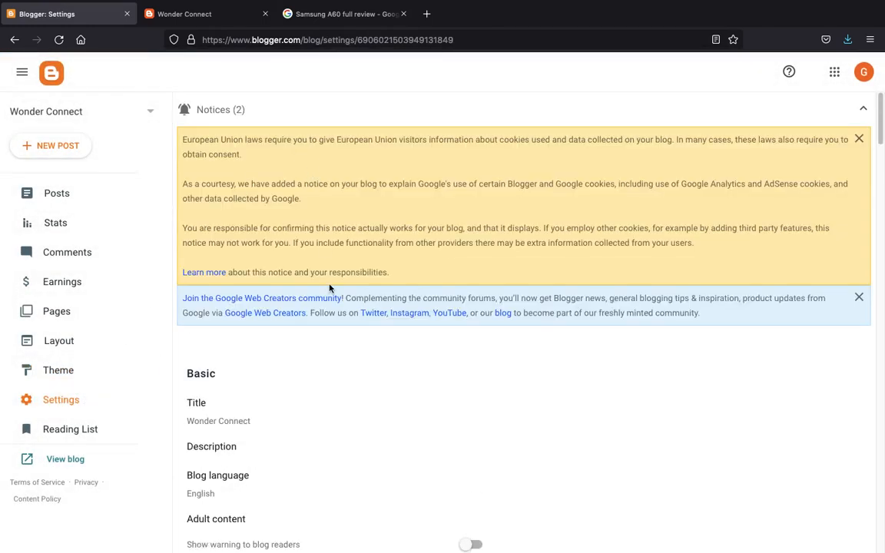
scroll(328, 288, "down", 3)
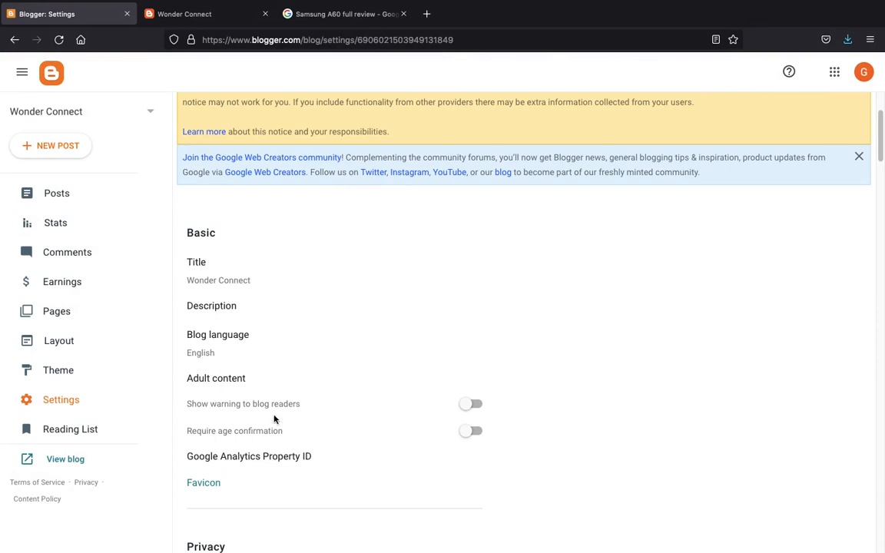
scroll(272, 419, "down", 5)
scroll(274, 419, "down", 3)
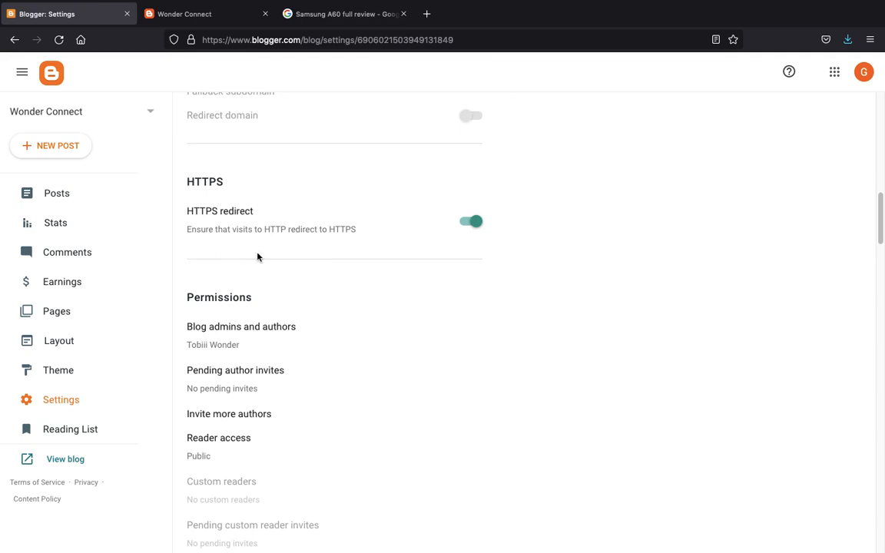
scroll(258, 256, "up", 3)
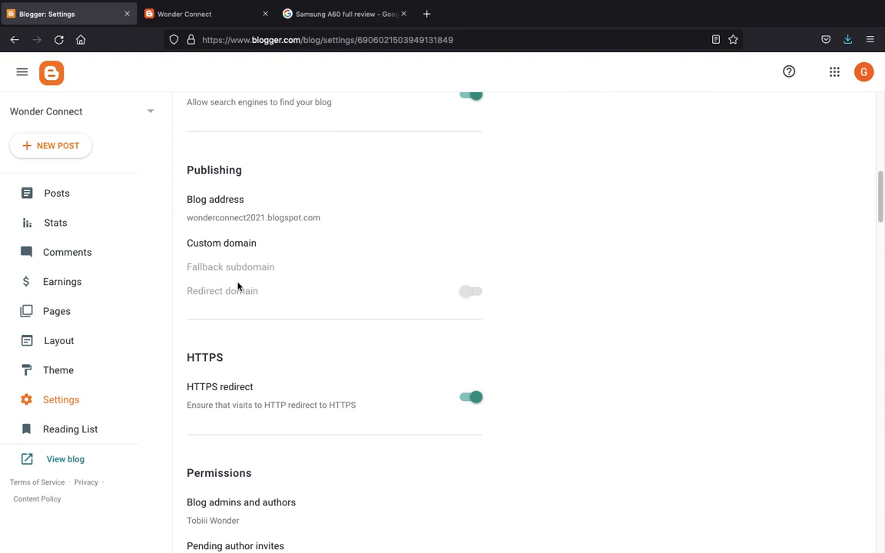
scroll(238, 286, "down", 15)
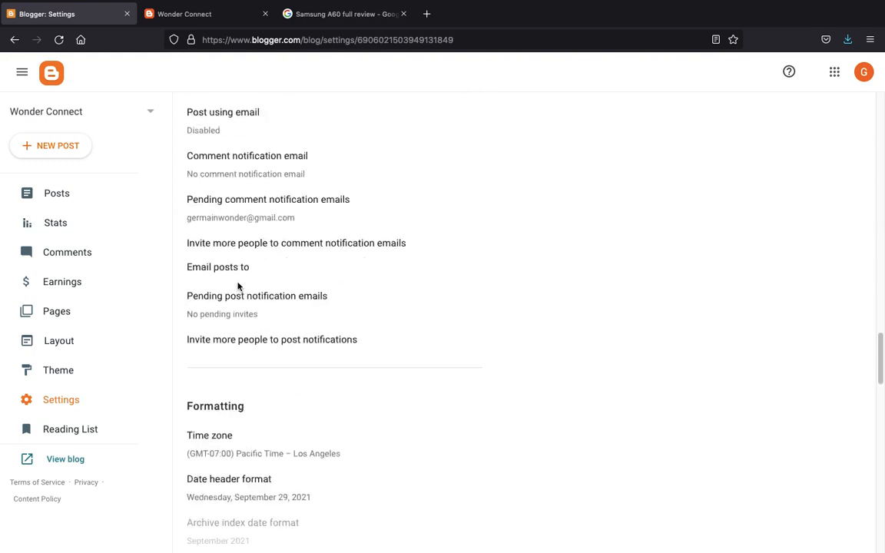
scroll(238, 286, "down", 4)
left_click(83, 440)
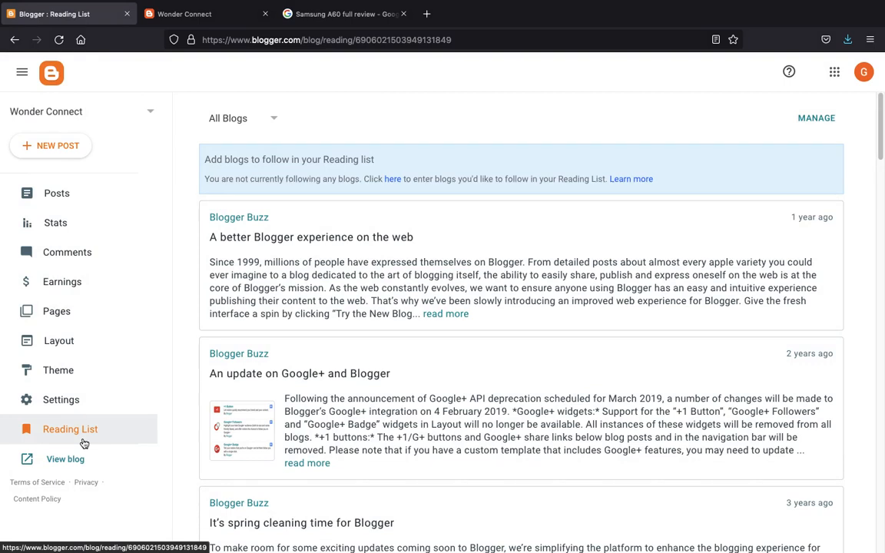
- Try loading the blog at wonderconnect2021.com without blogspot, then go back to the Blogger tab after it fails
left_click(72, 462)
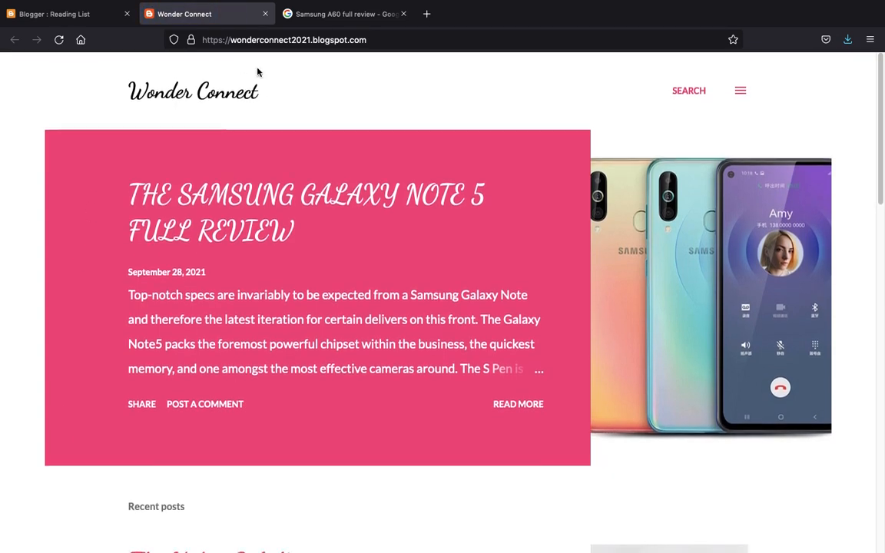
double_click(278, 38)
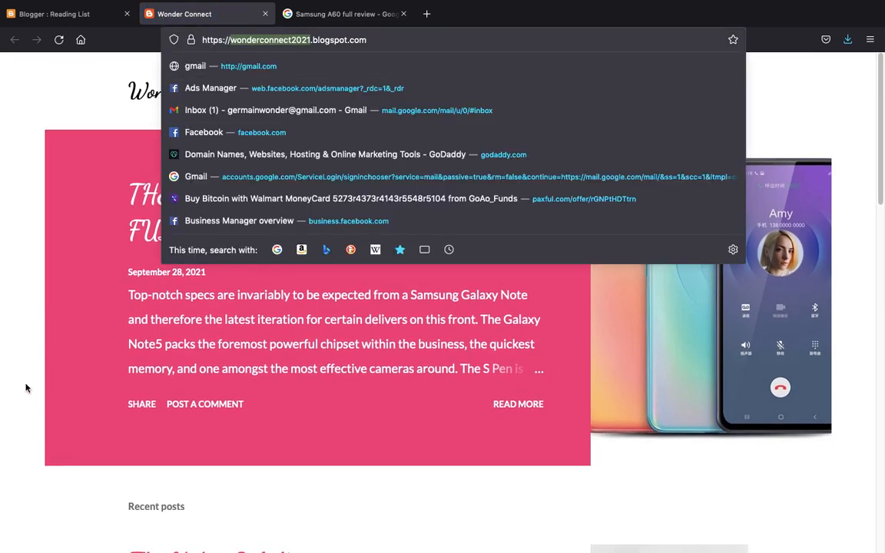
left_click(6, 336)
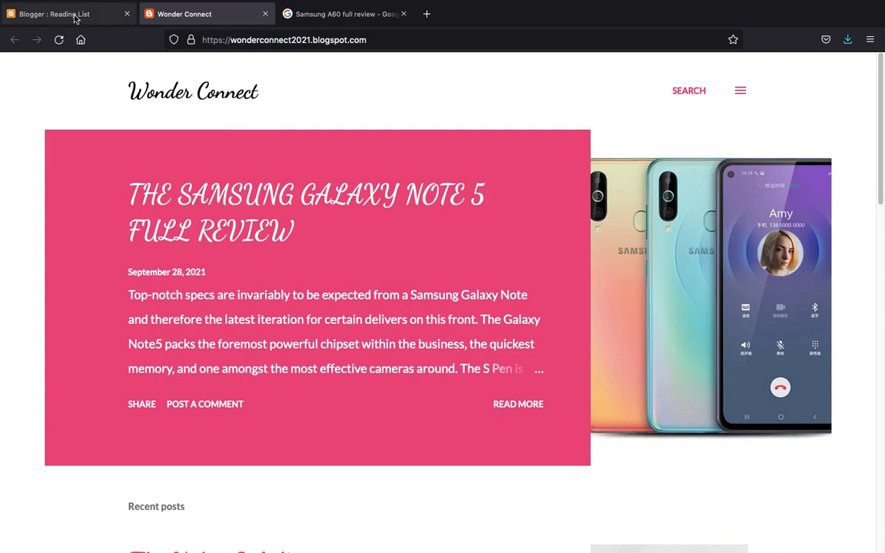
double_click(332, 40)
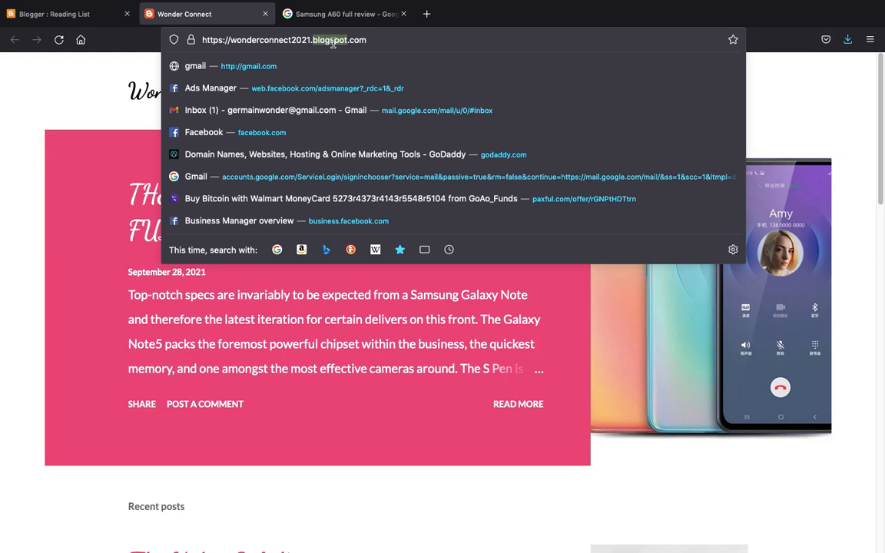
key("BackSpace")
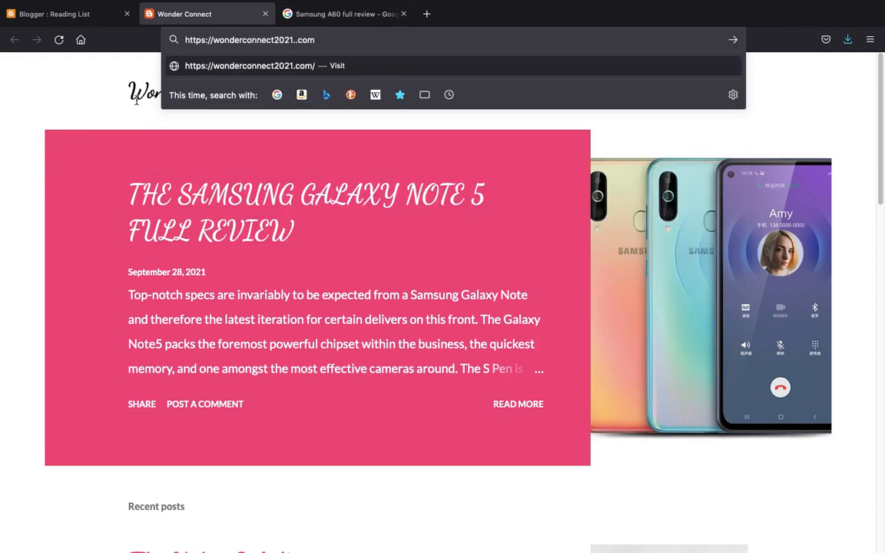
left_click(69, 80)
left_click(393, 39)
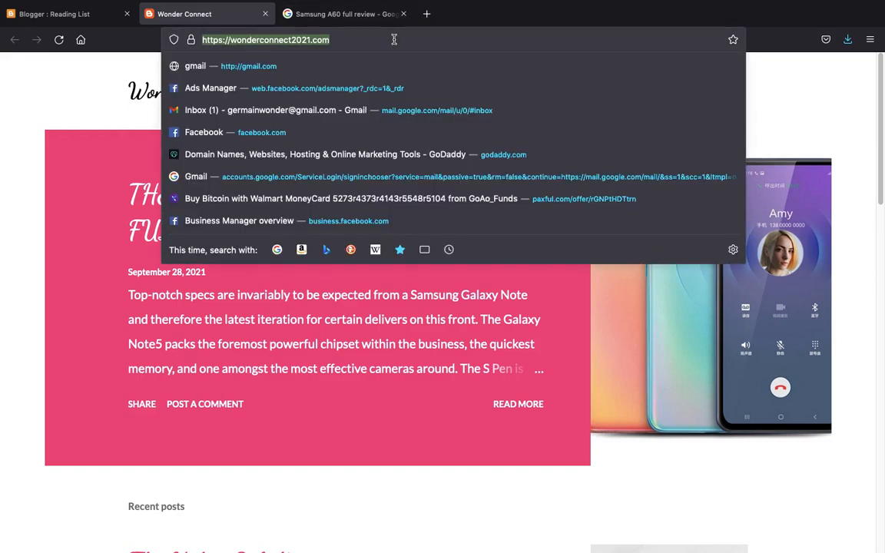
key("Return")
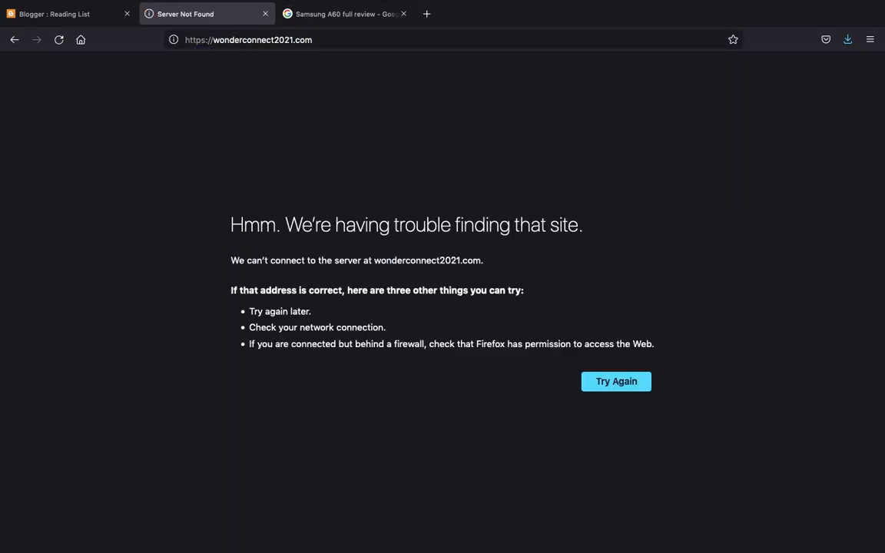
key("super+Left")
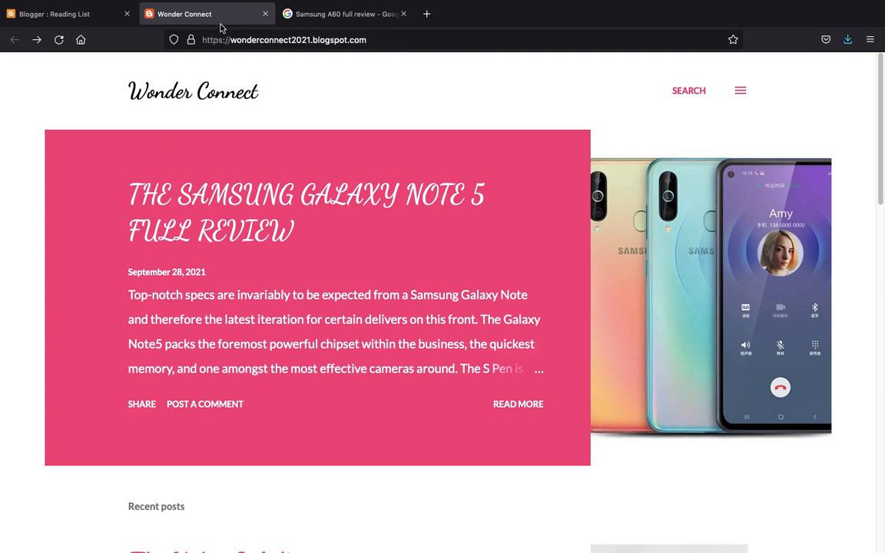
left_click(92, 13)
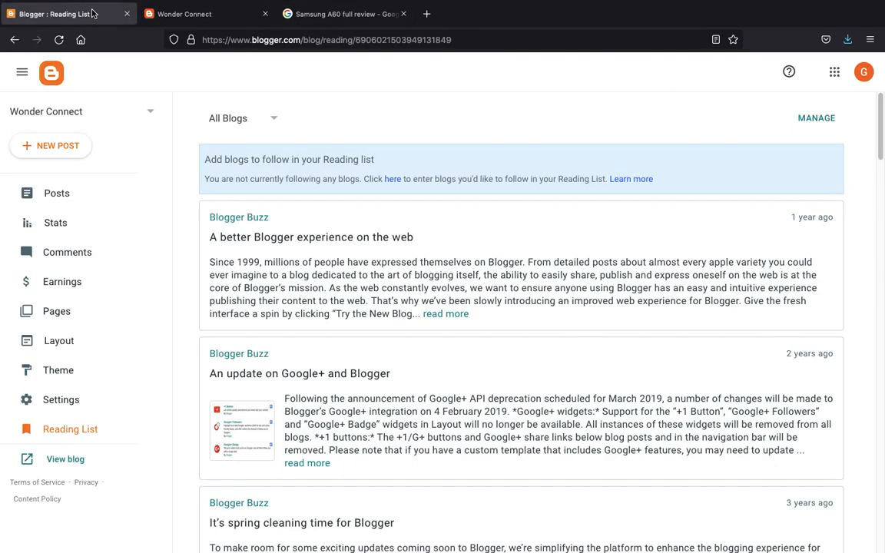
- Look through the Notable Pink theme's HTML code via Edit HTML, then return to the Theme page
left_click(87, 367)
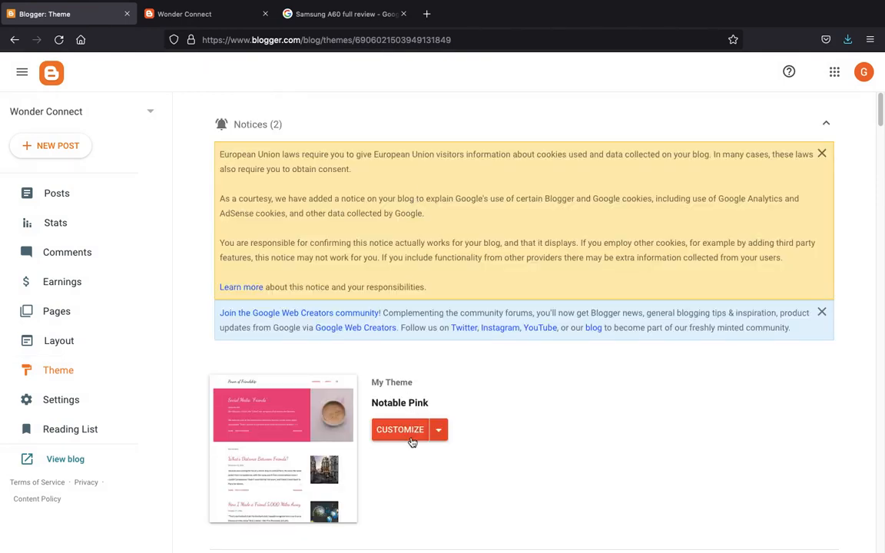
left_click(443, 432)
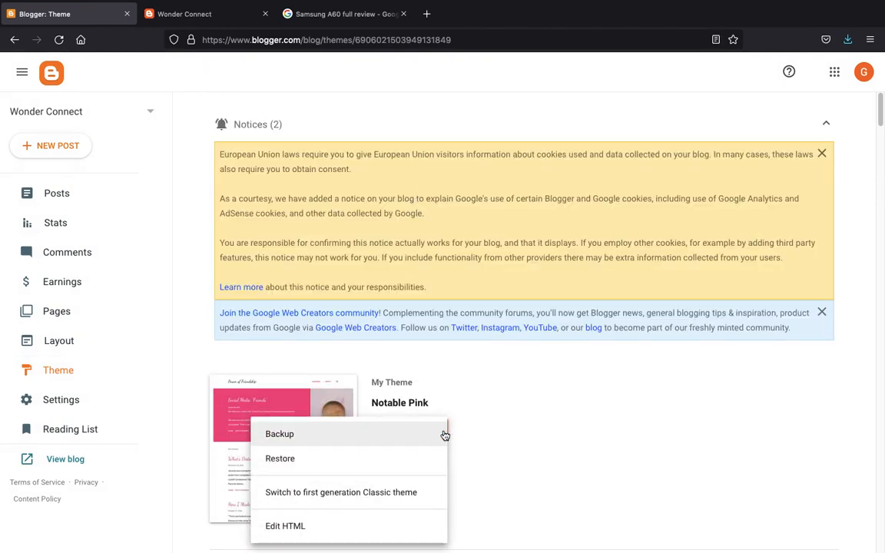
left_click(334, 529)
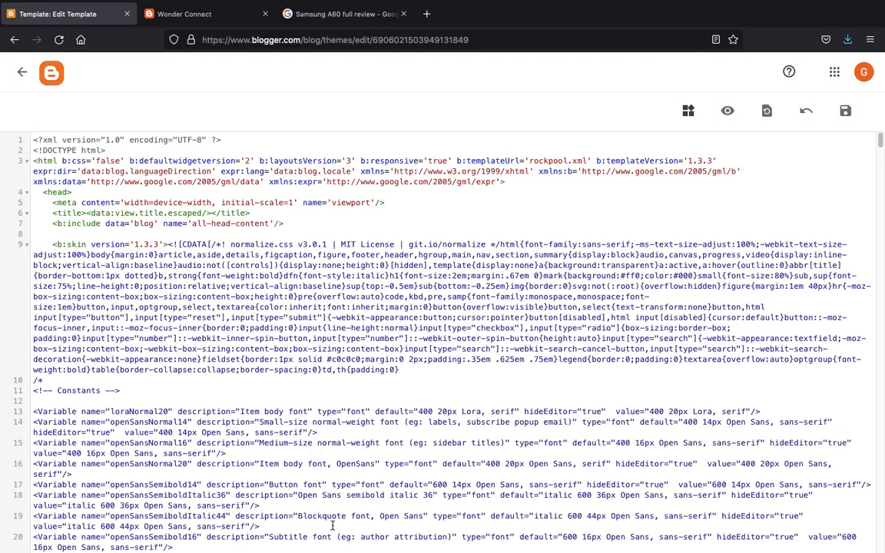
scroll(346, 290, "down", 20)
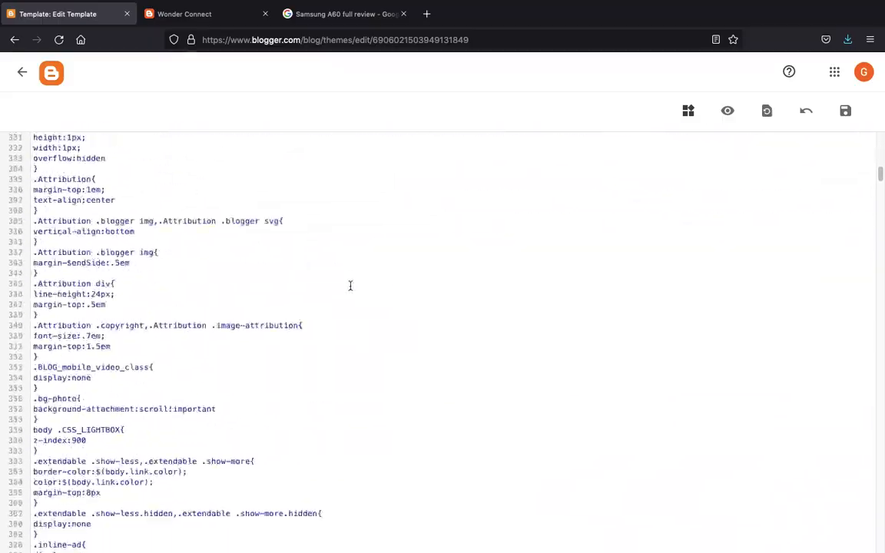
scroll(351, 286, "down", 20)
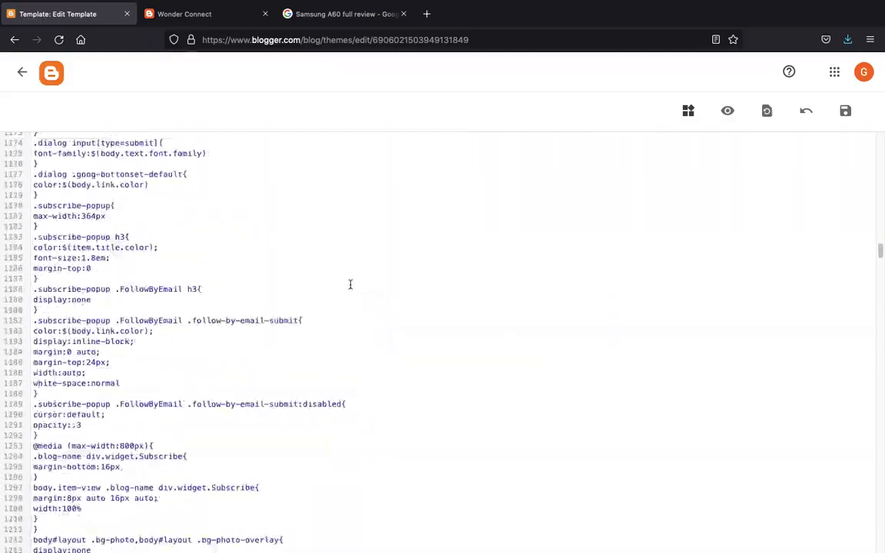
scroll(350, 285, "down", 20)
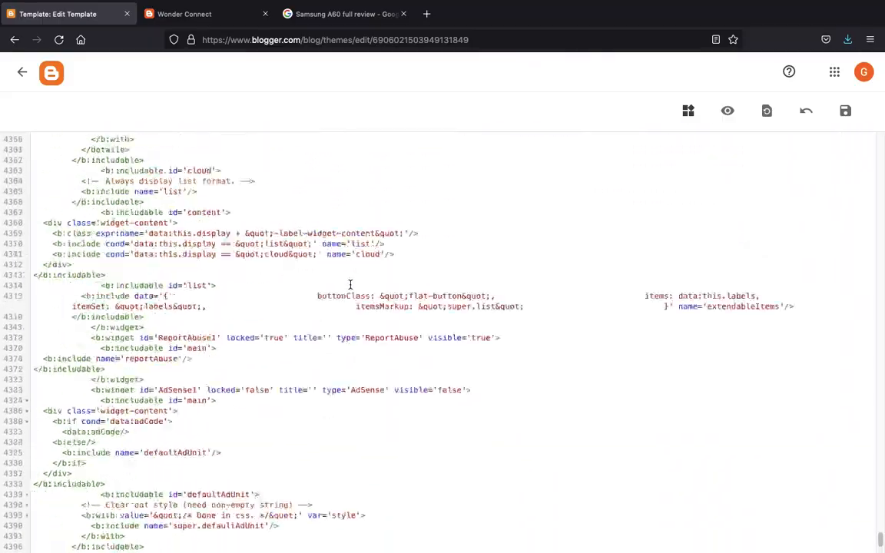
scroll(351, 285, "up", 12)
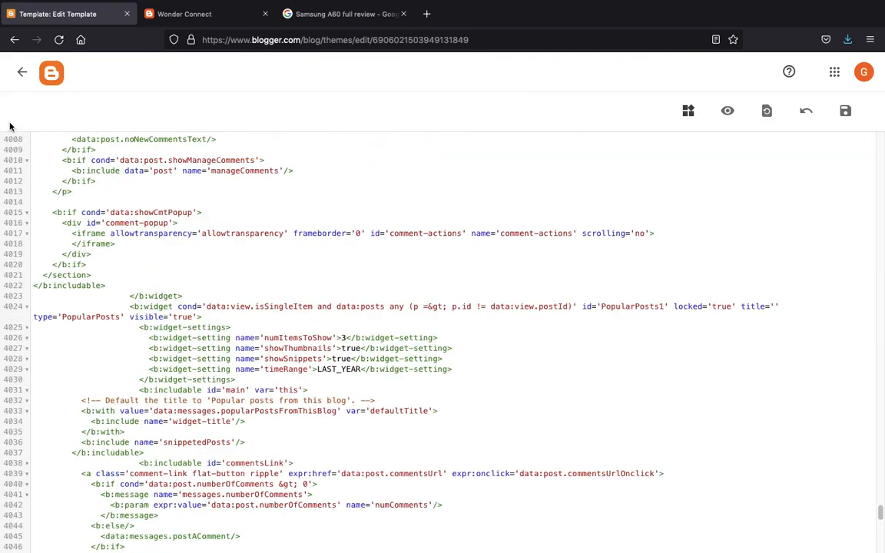
left_click(21, 72)
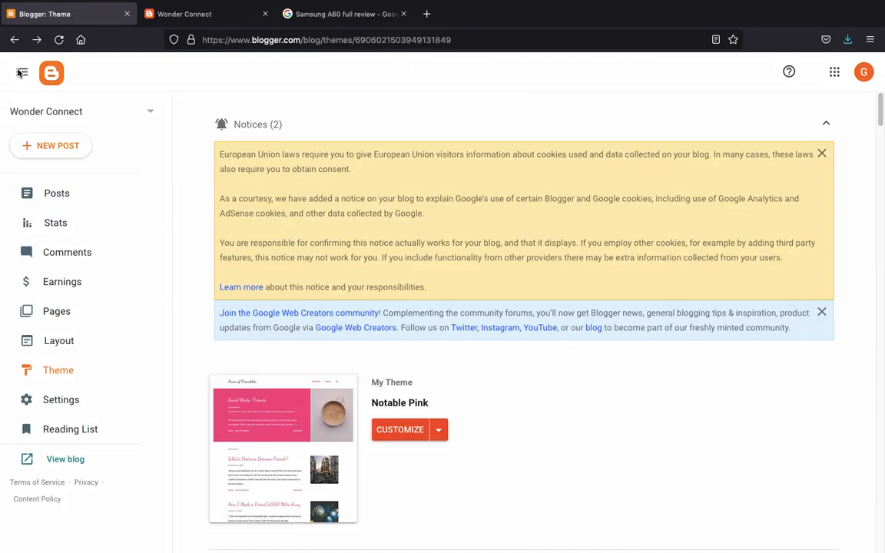
- Search Google for 'gooyaabi templates' and open the Gooyaabi Templates site
left_click(346, 14)
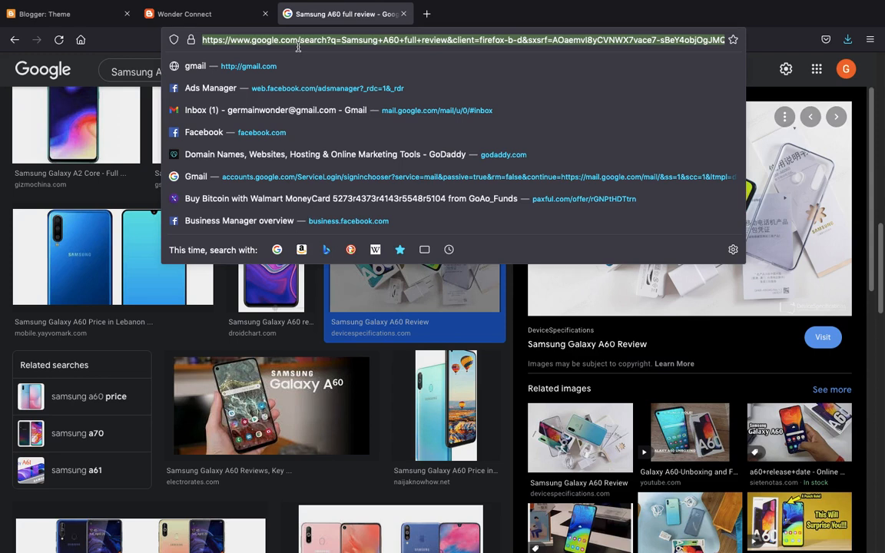
type("goya")
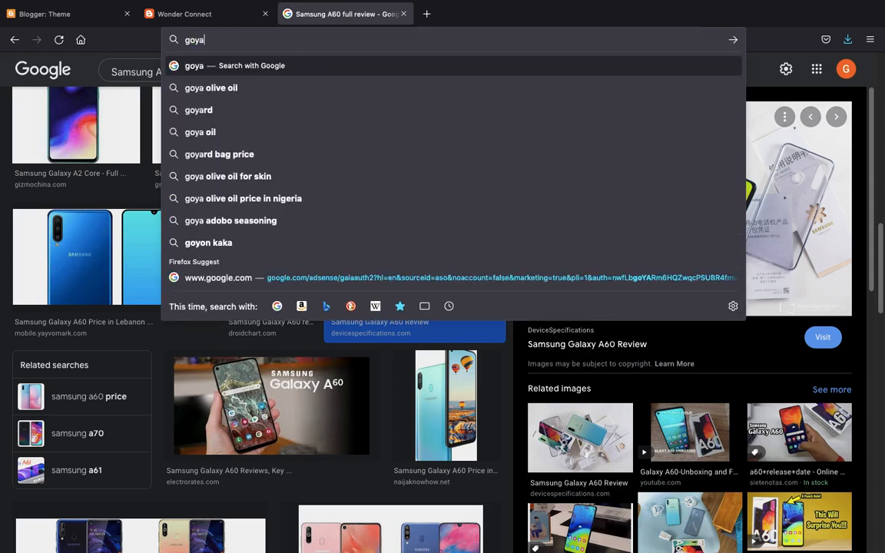
type("b")
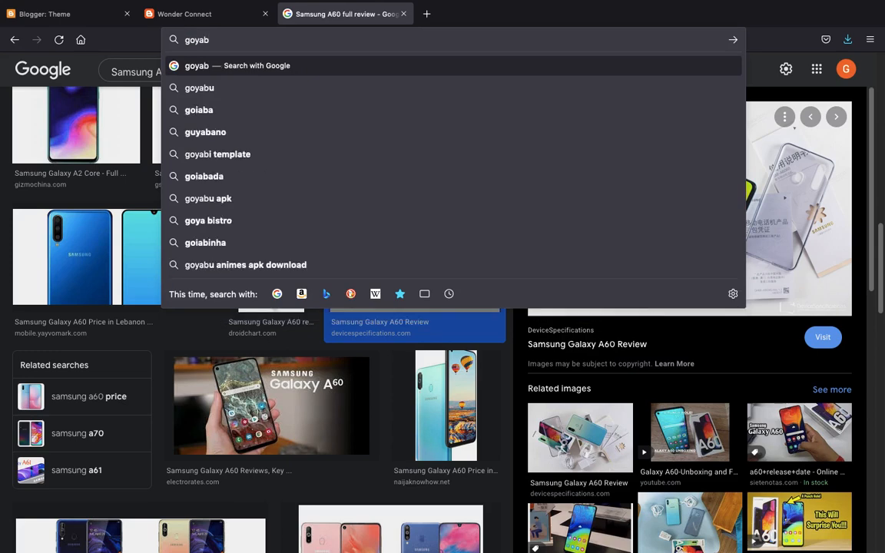
type("i")
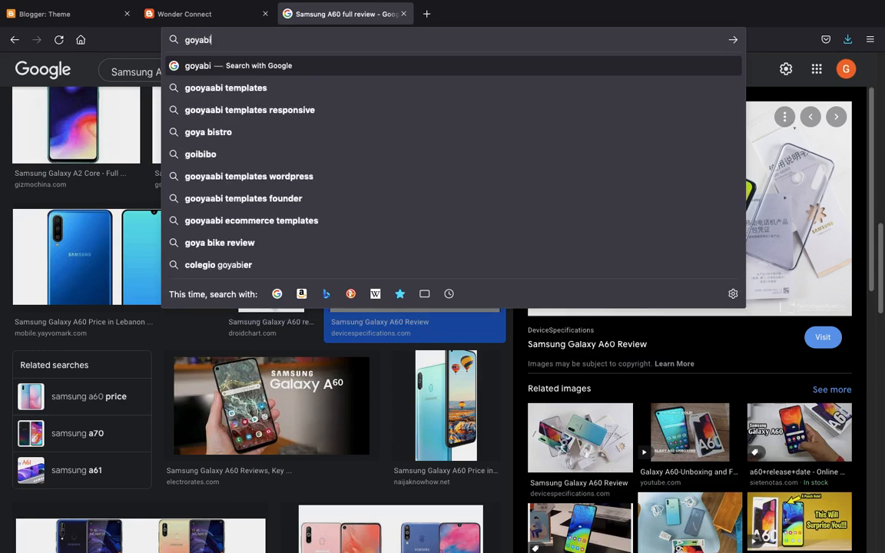
left_click(305, 83)
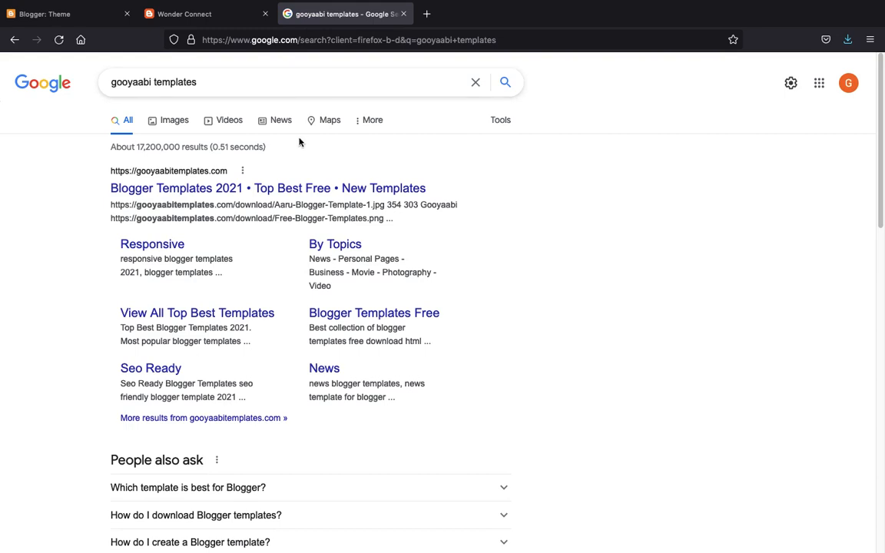
left_click(296, 190)
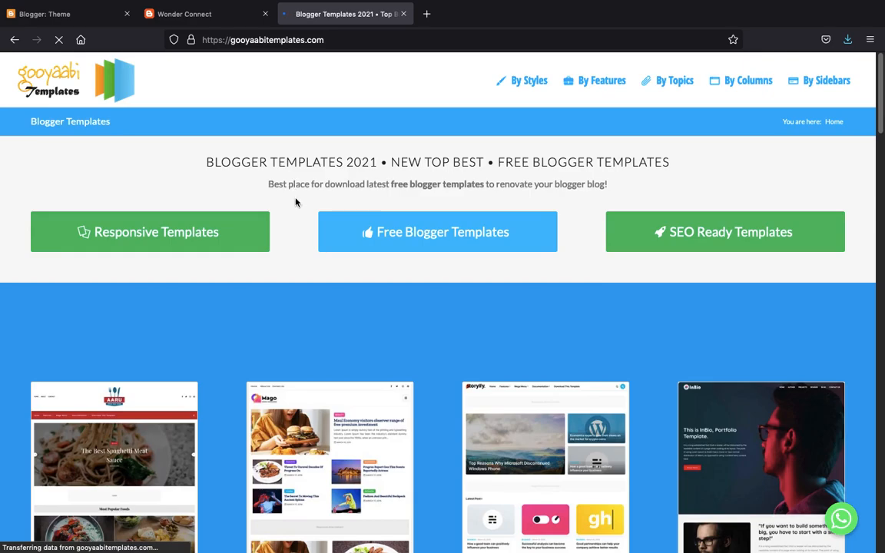
- Scroll the Gooyaabi homepage and open the View All Top Best Templates list
scroll(296, 202, "down", 5)
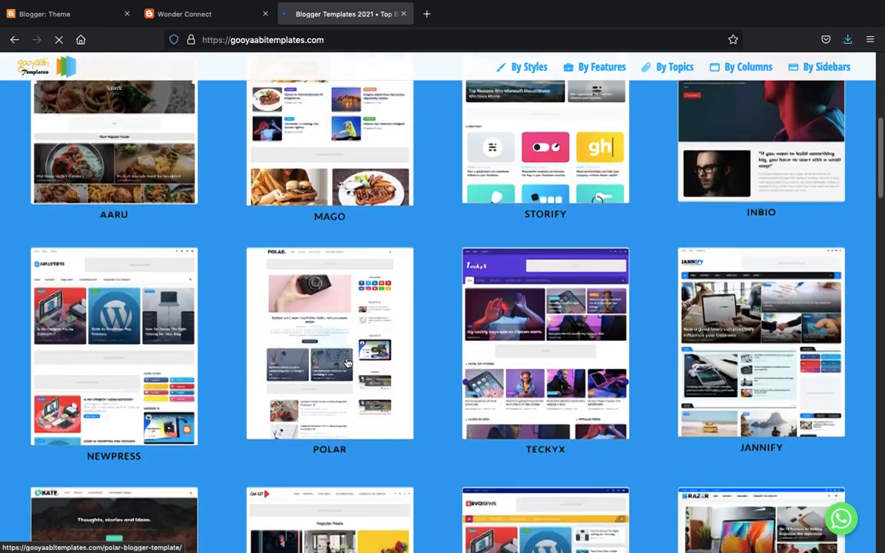
scroll(347, 363, "down", 1)
scroll(323, 233, "down", 10)
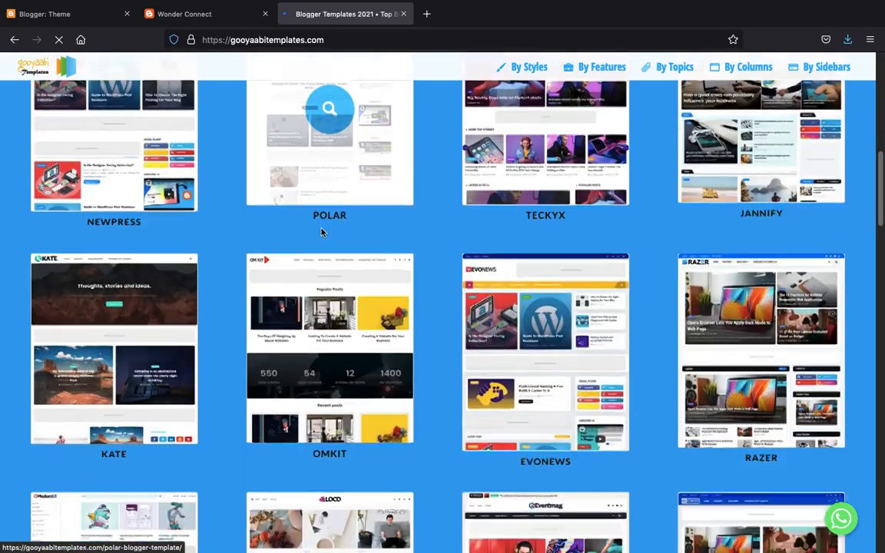
scroll(322, 232, "down", 4)
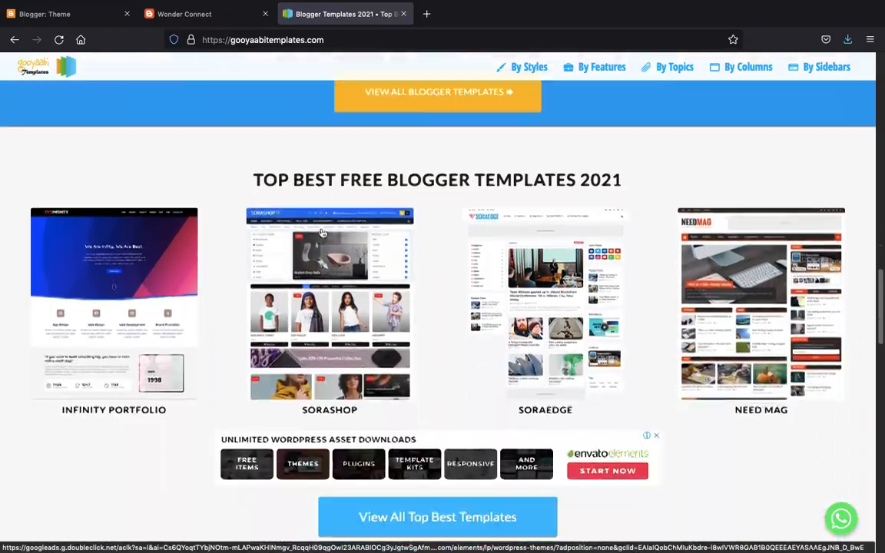
scroll(323, 233, "up", 12)
scroll(323, 232, "up", 2)
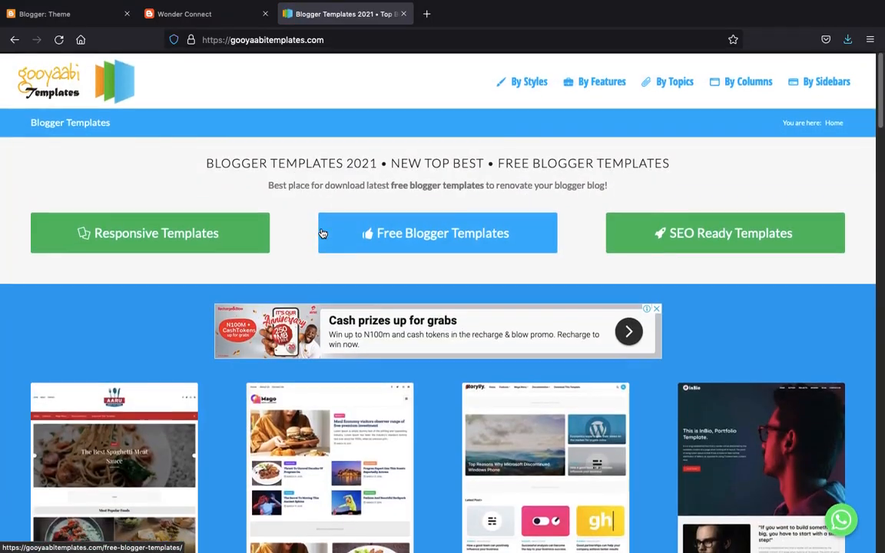
scroll(323, 232, "down", 15)
scroll(323, 233, "down", 3)
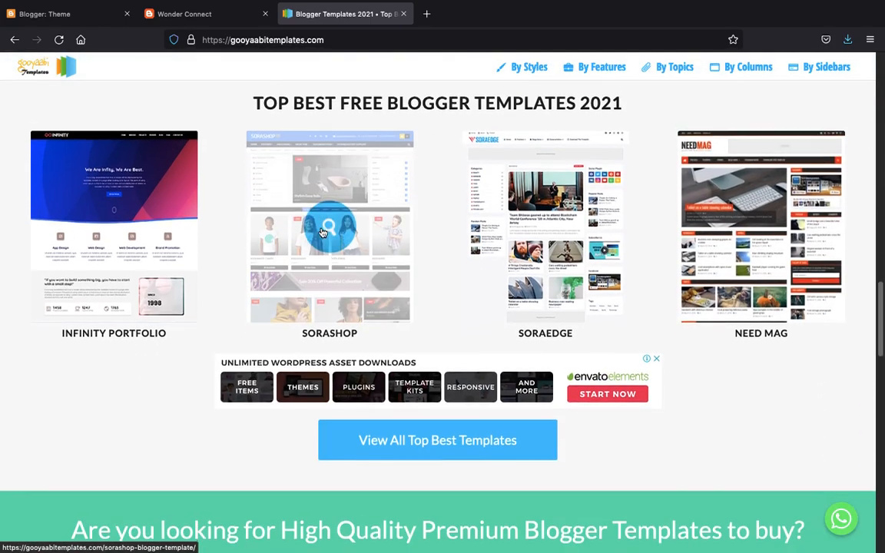
left_click(428, 444)
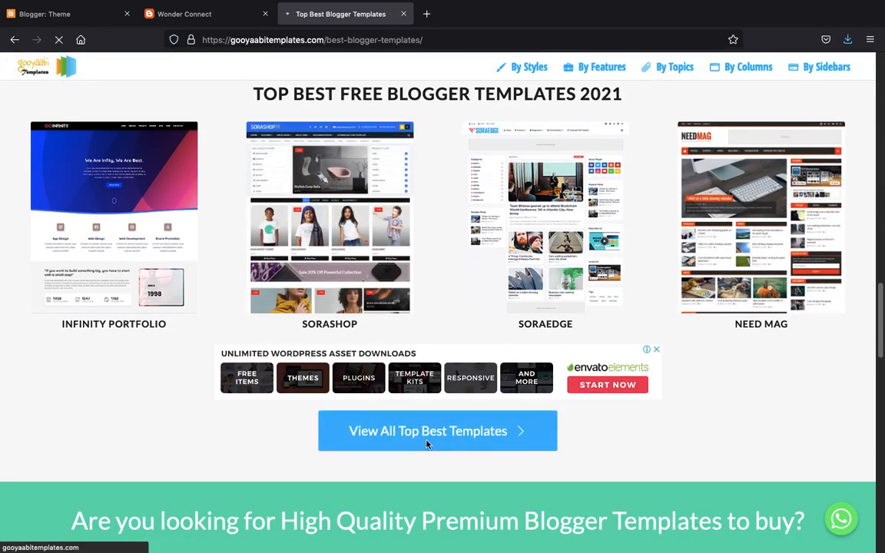
- Open the Techy Responsive Mag template page, dismissing the vignette ad
scroll(427, 444, "down", 1)
scroll(427, 445, "down", 10)
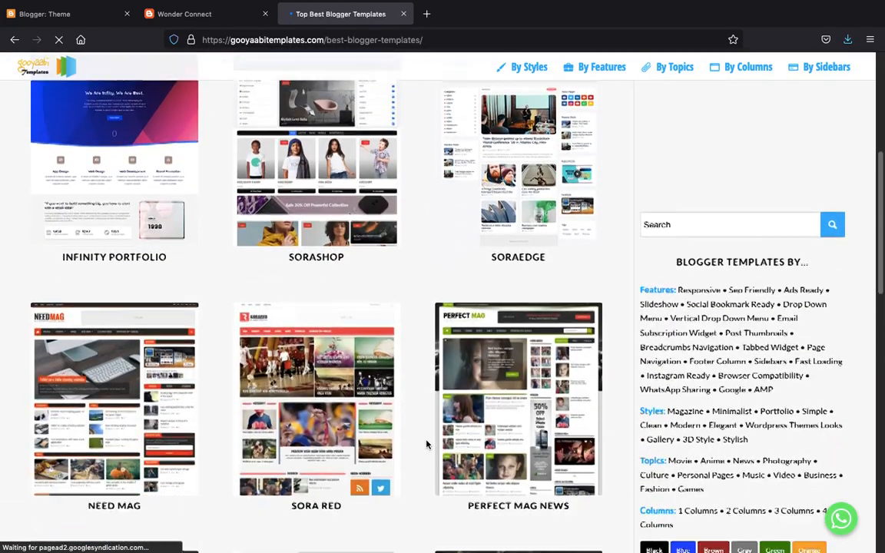
scroll(427, 441, "down", 3)
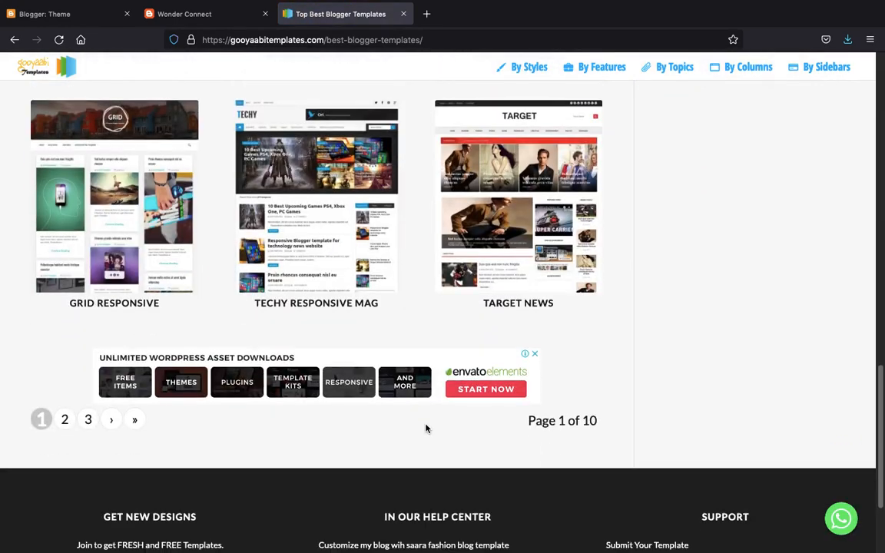
left_click(328, 287)
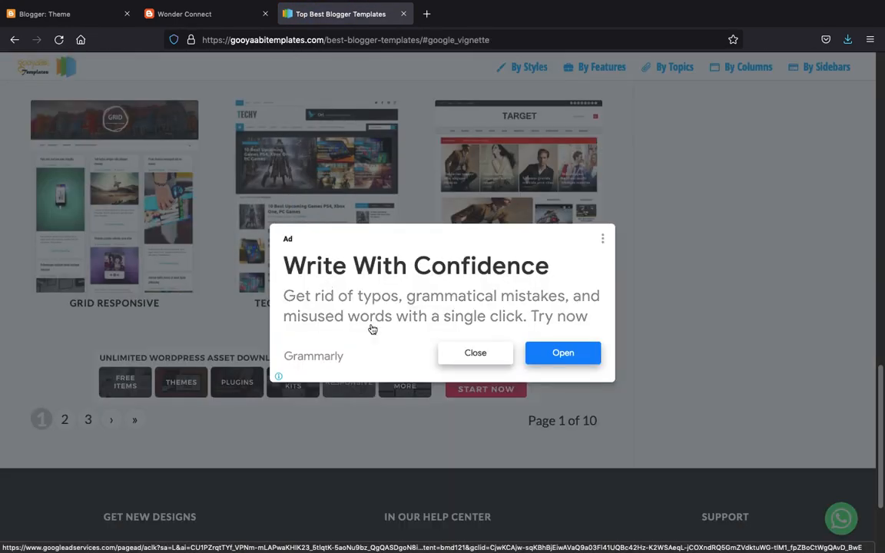
left_click(475, 355)
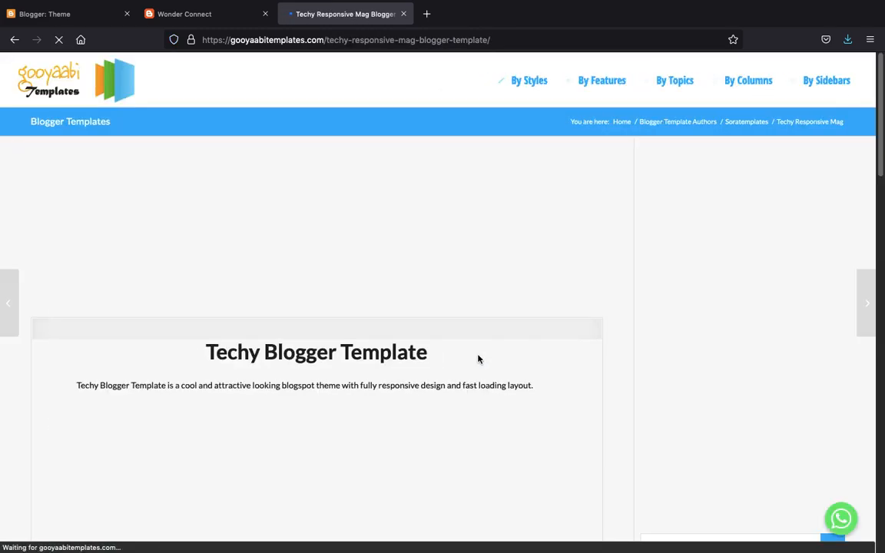
- Download and save Techy-Free-Version.zip, then check it in Firefox's downloads list
scroll(478, 359, "down", 4)
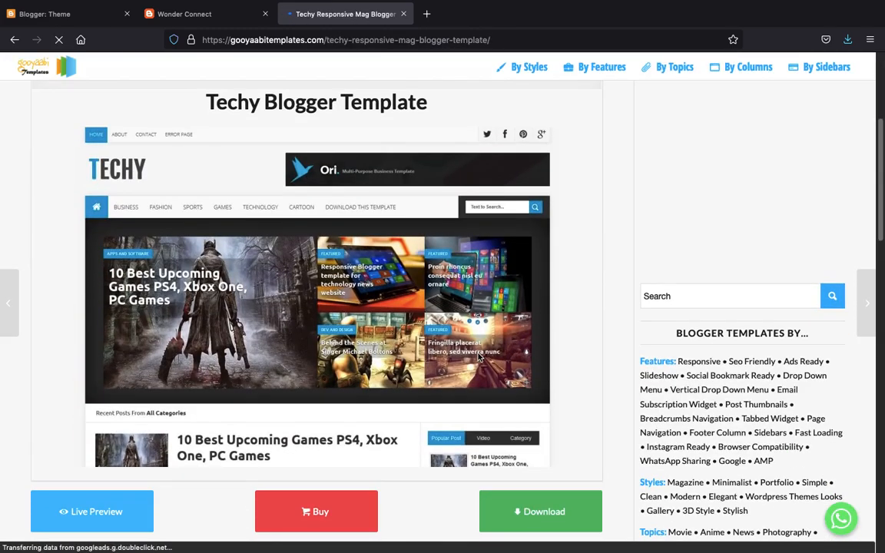
scroll(478, 354, "down", 8)
scroll(479, 332, "up", 4)
scroll(479, 332, "up", 3)
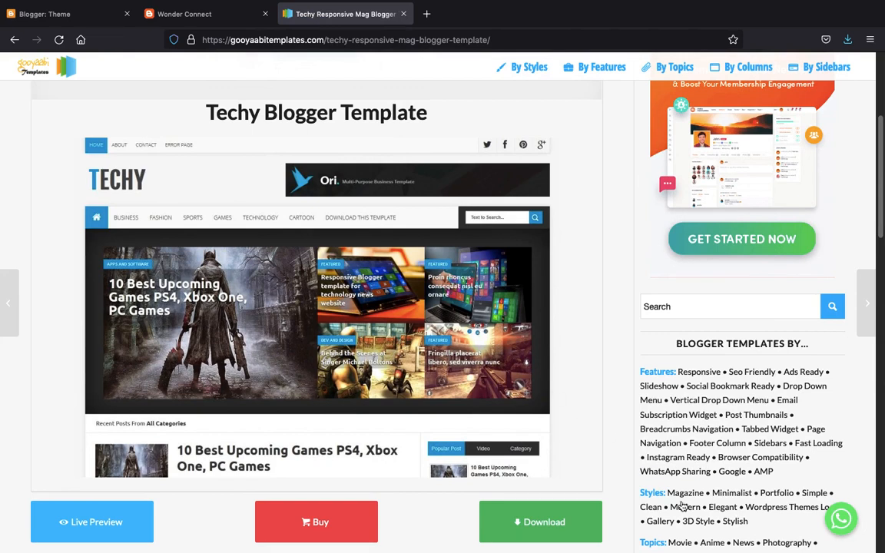
left_click(558, 523)
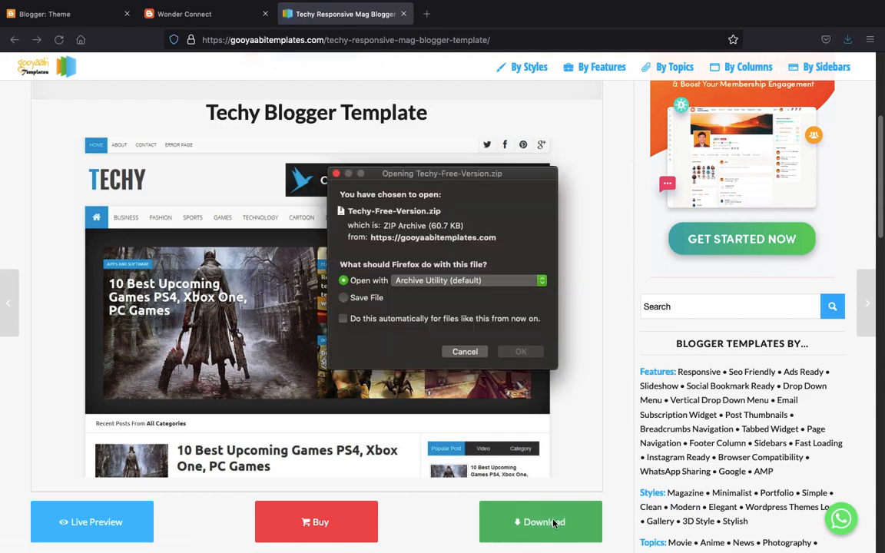
left_click(491, 299)
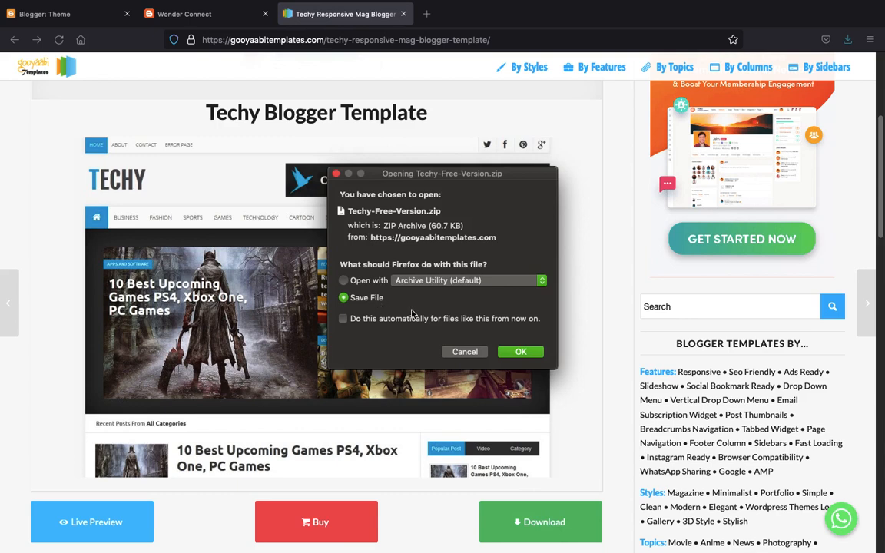
left_click(520, 350)
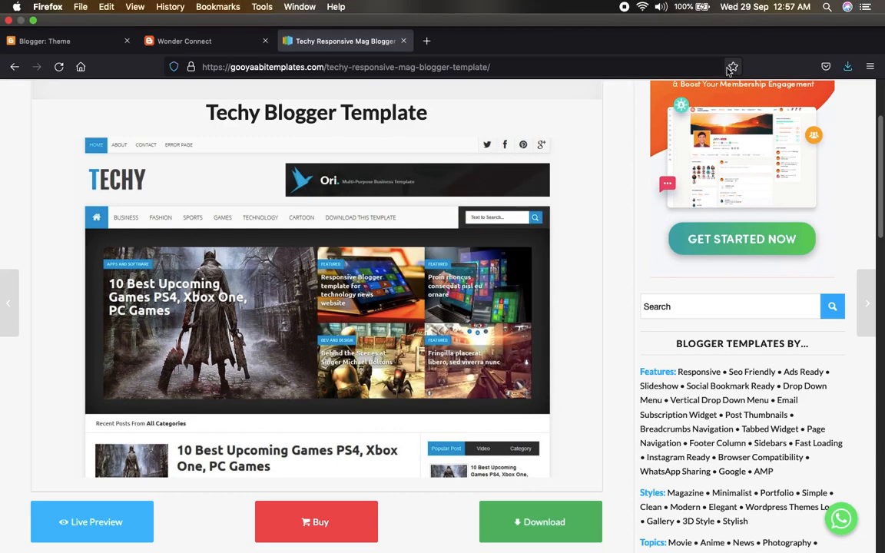
left_click(849, 40)
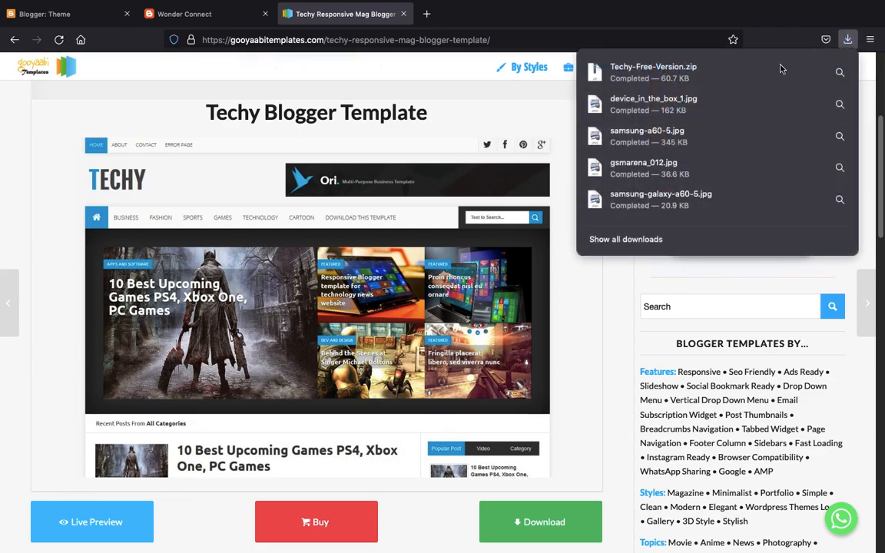
- Unzip Techy-Free-Version.zip in Finder's Downloads, move windows aside, and return to Firefox
left_click(840, 73)
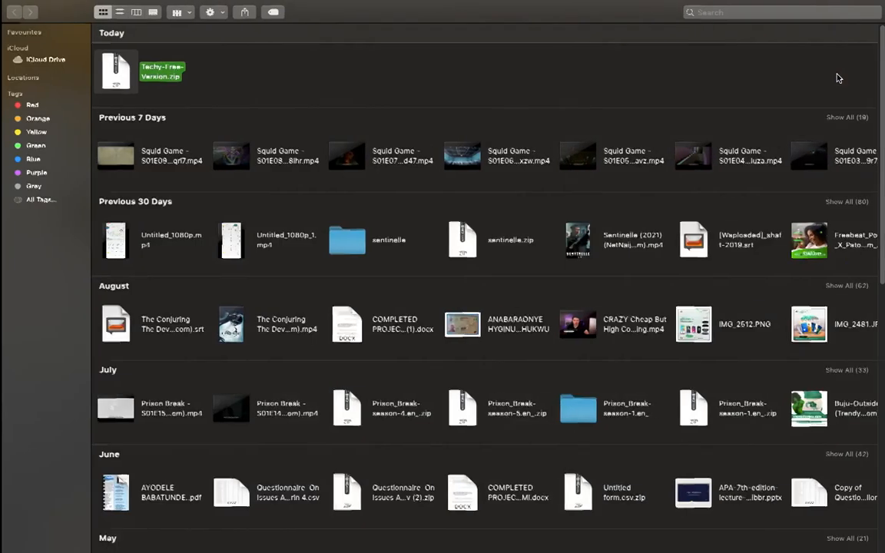
left_click(589, 71)
double_click(171, 72)
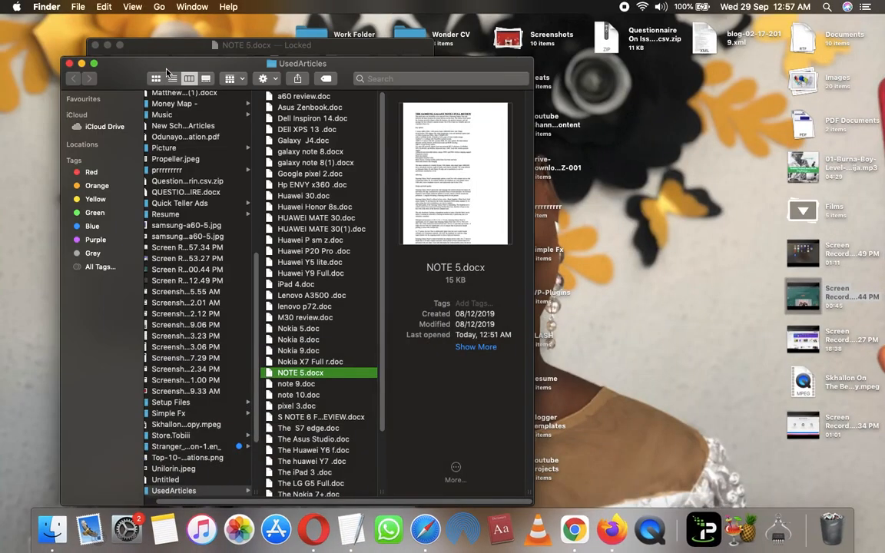
left_click_drag(186, 49, 77, 132)
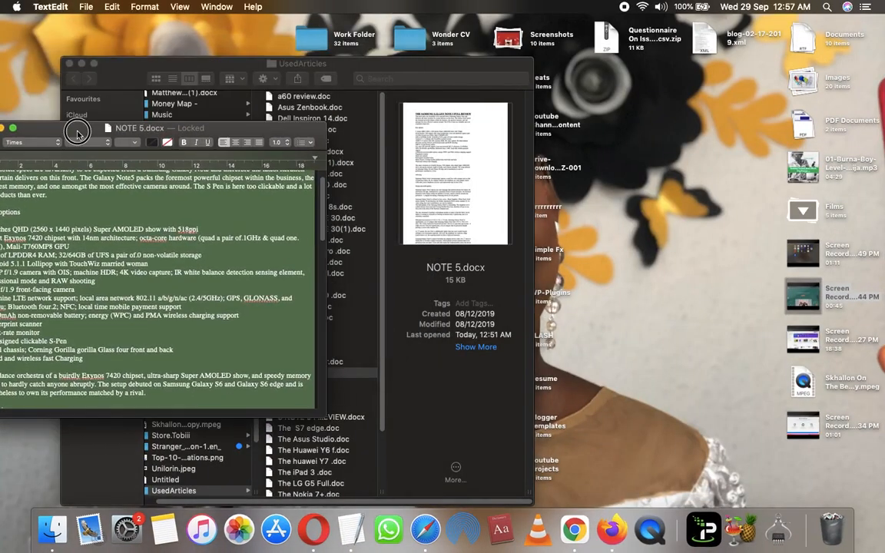
left_click_drag(154, 73, 330, 108)
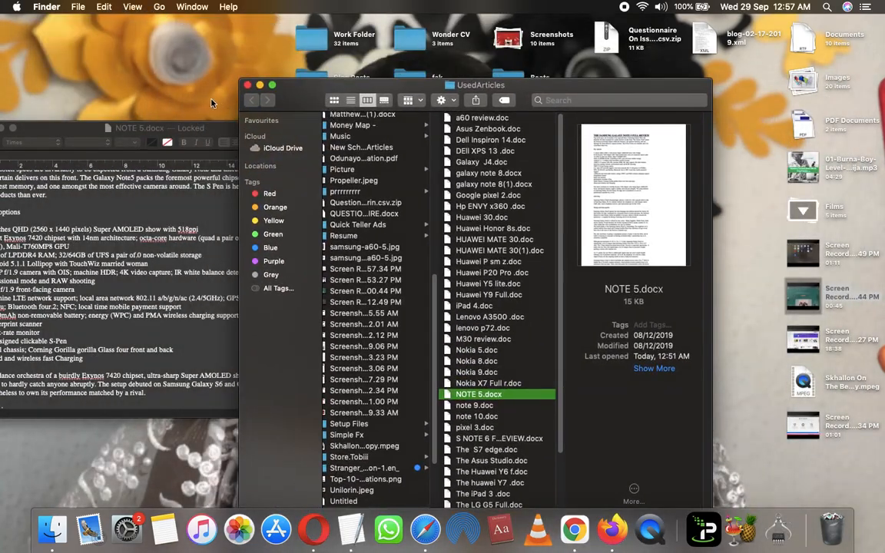
left_click_drag(138, 129, 587, 203)
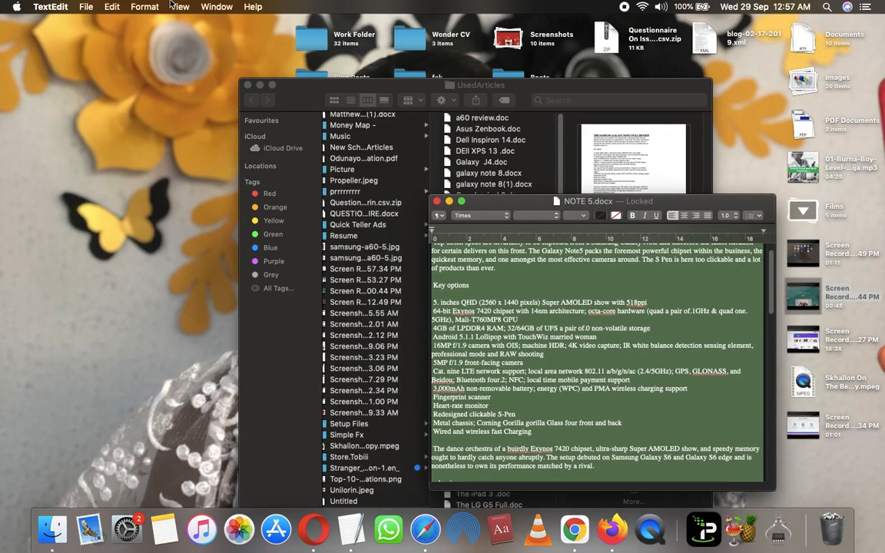
key("ctrl+Right")
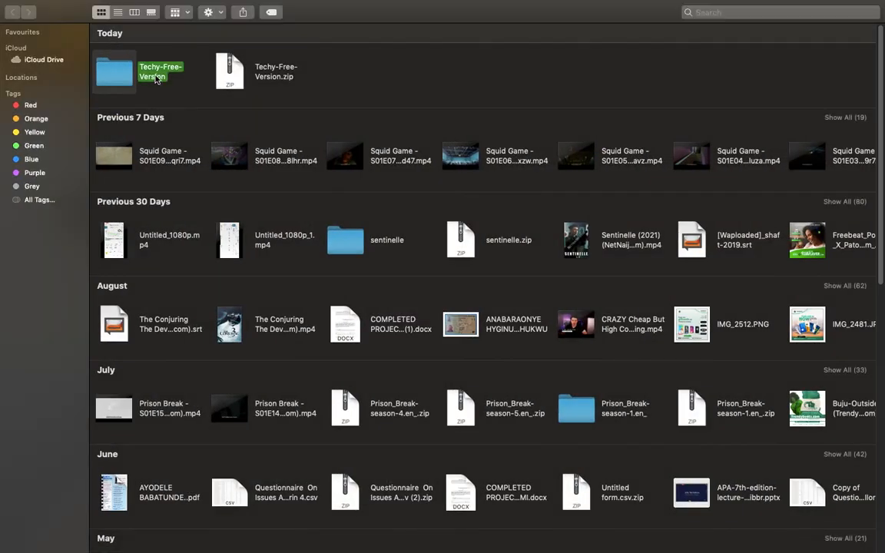
key("ctrl+Left")
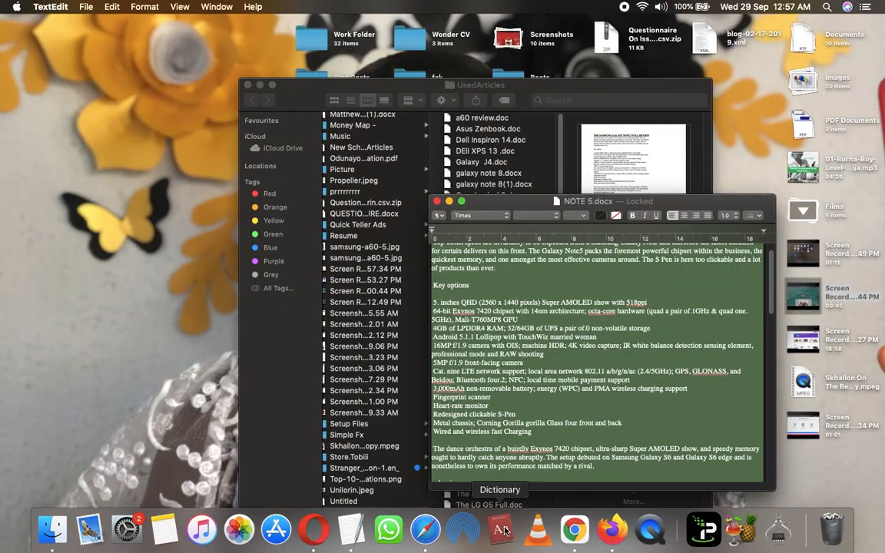
left_click(605, 530)
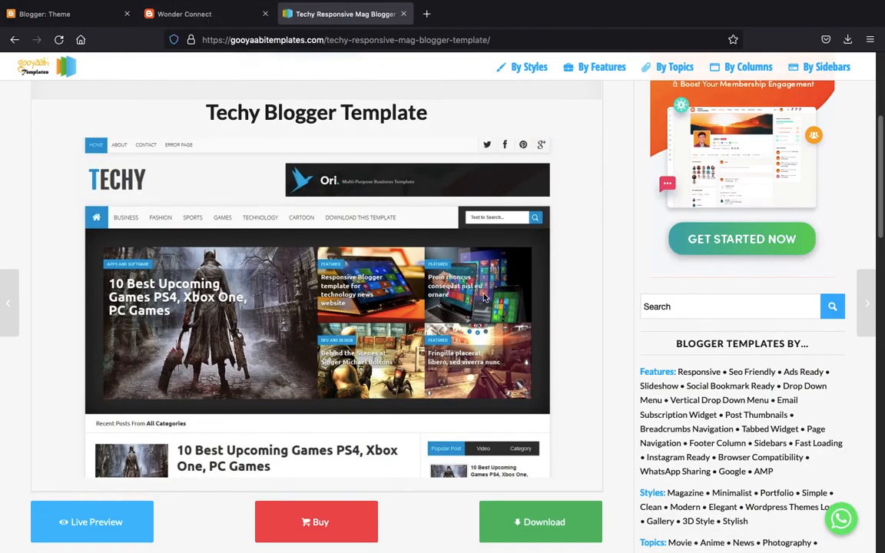
- Reload Wonder Connect's theme page and choose Restore from the Customize dropdown
left_click(209, 18)
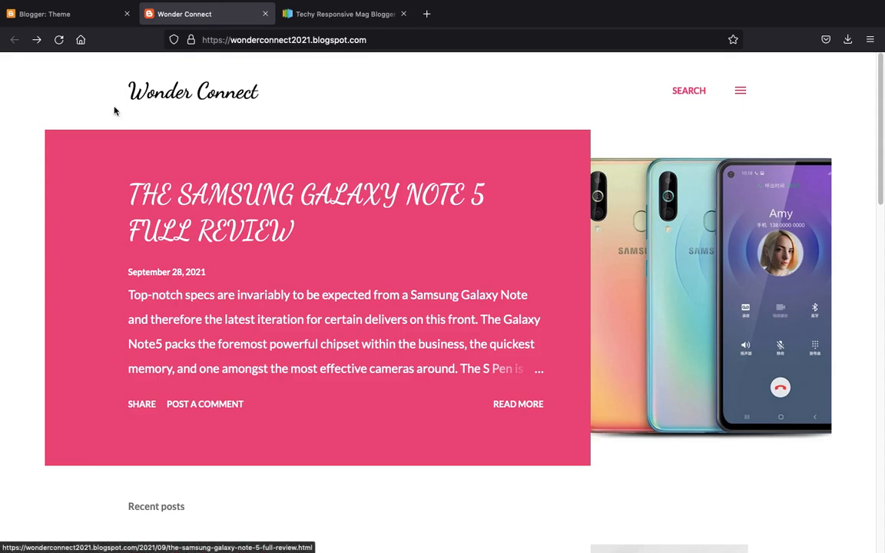
left_click(55, 20)
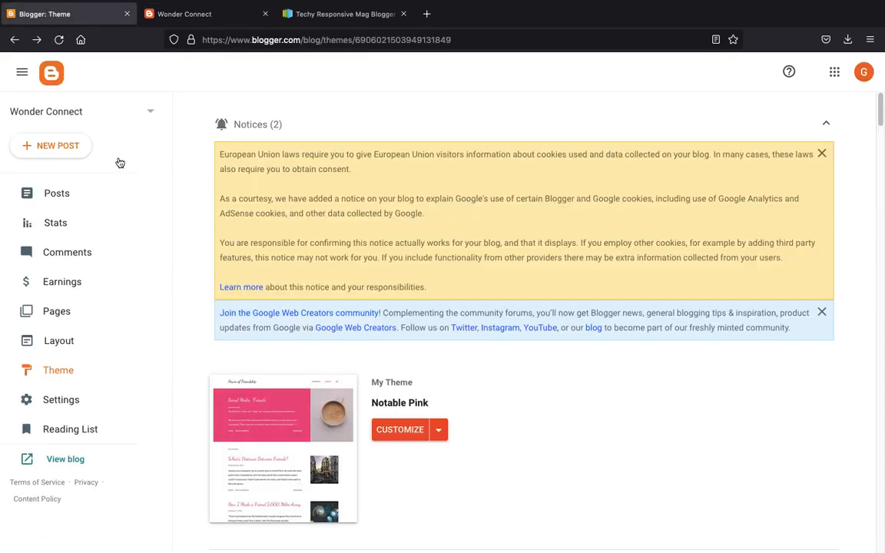
scroll(284, 399, "down", 10)
left_click(74, 371)
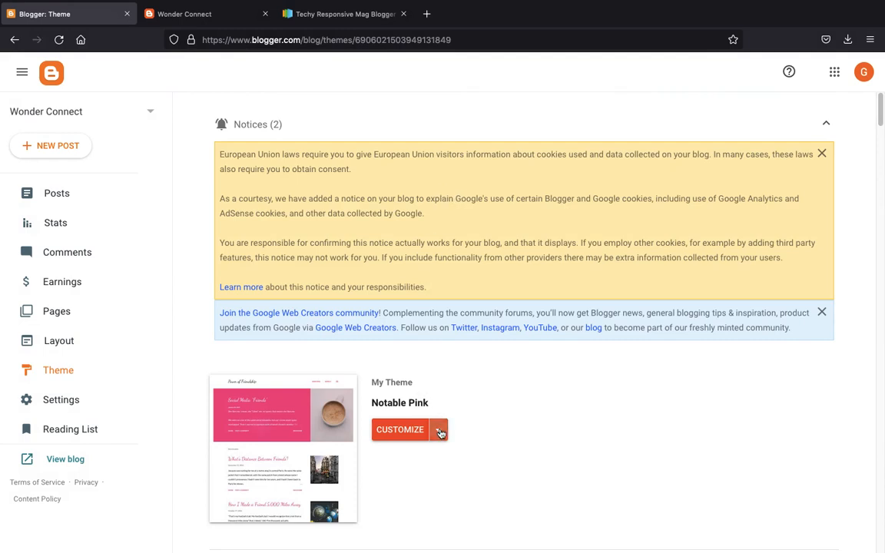
left_click(438, 430)
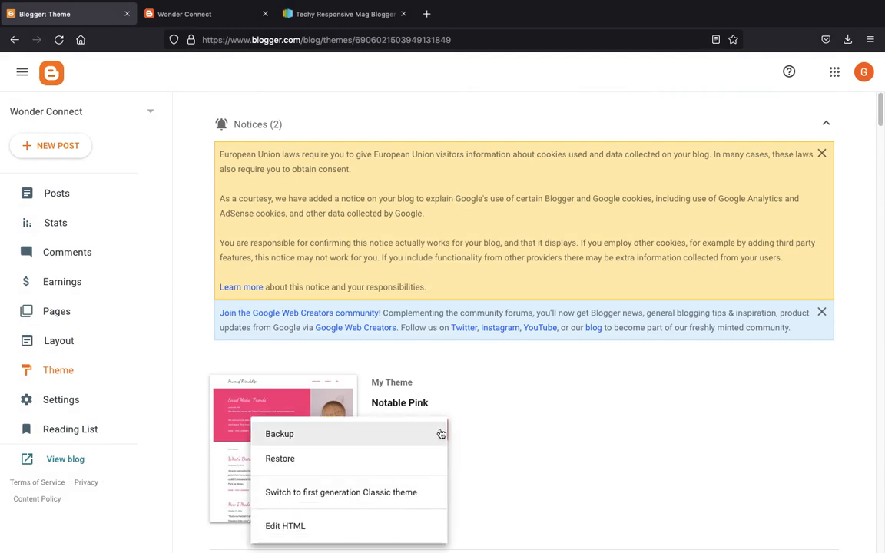
left_click(410, 461)
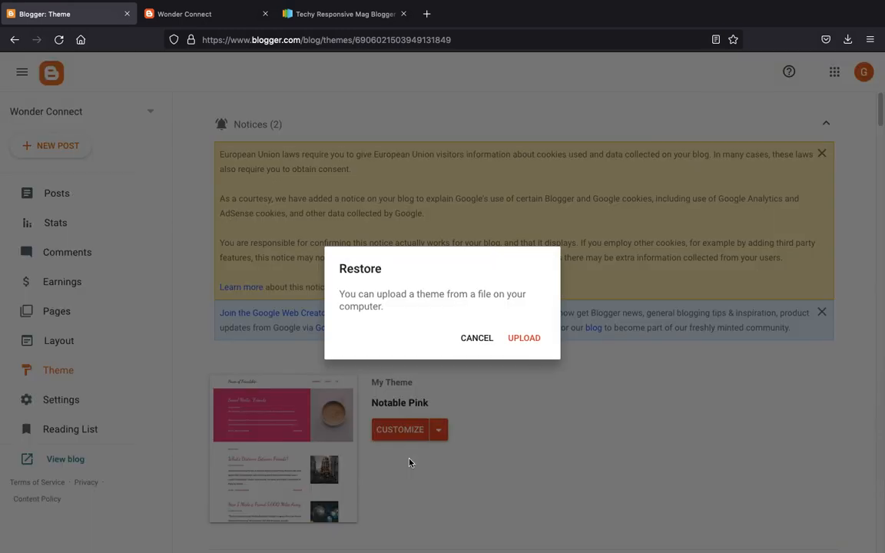
- Upload Downloads/Techy-Free-Version/Techy Free Version.xml as the restored theme
left_click(525, 339)
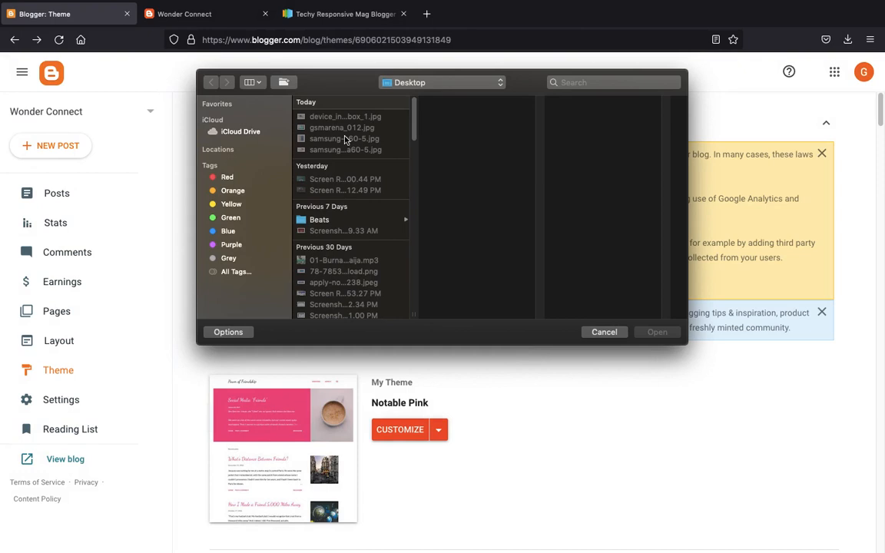
left_click(423, 82)
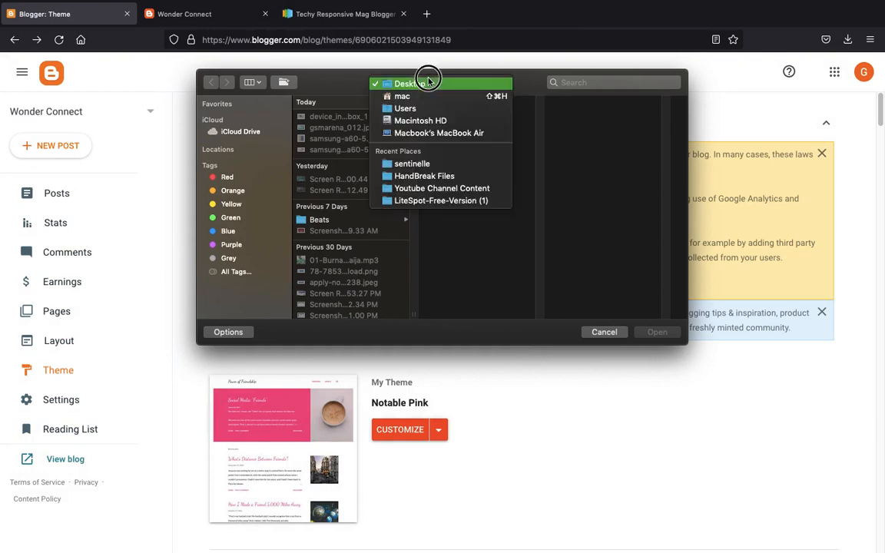
left_click(427, 97)
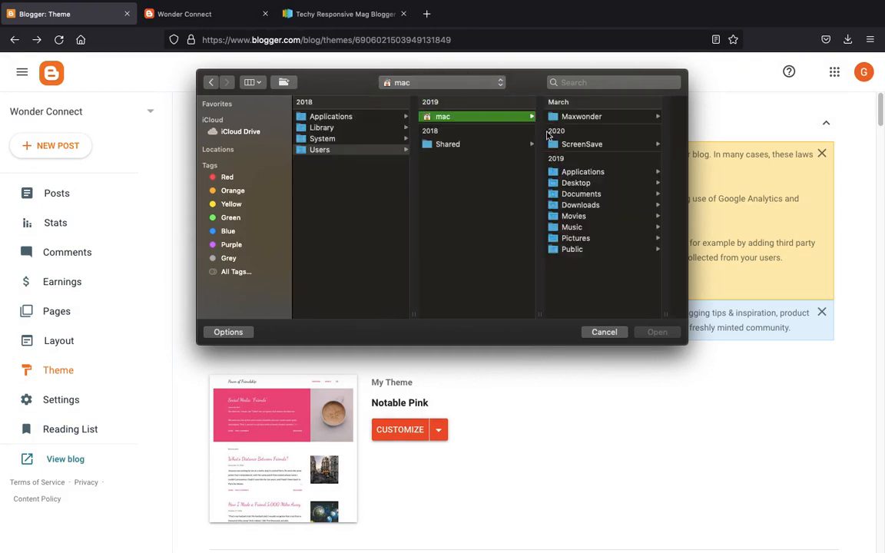
left_click(578, 205)
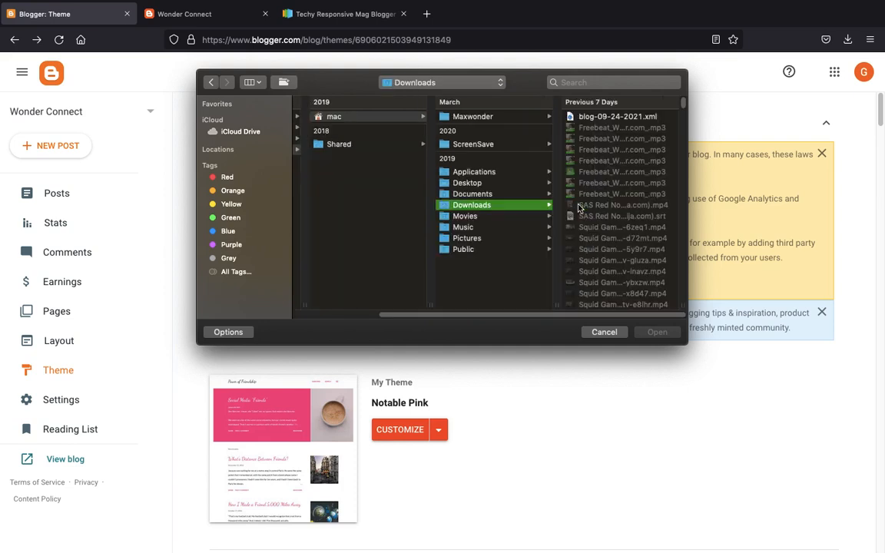
left_click(613, 117)
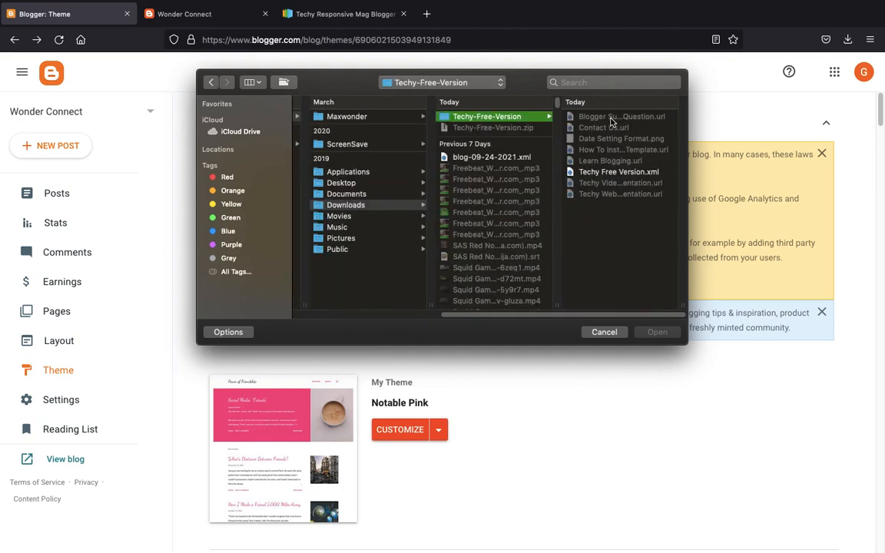
left_click(619, 172)
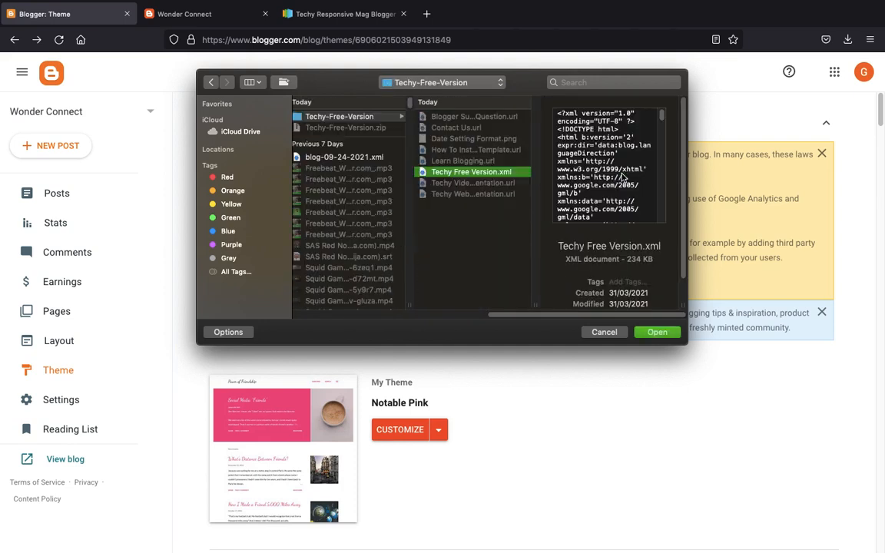
left_click(658, 332)
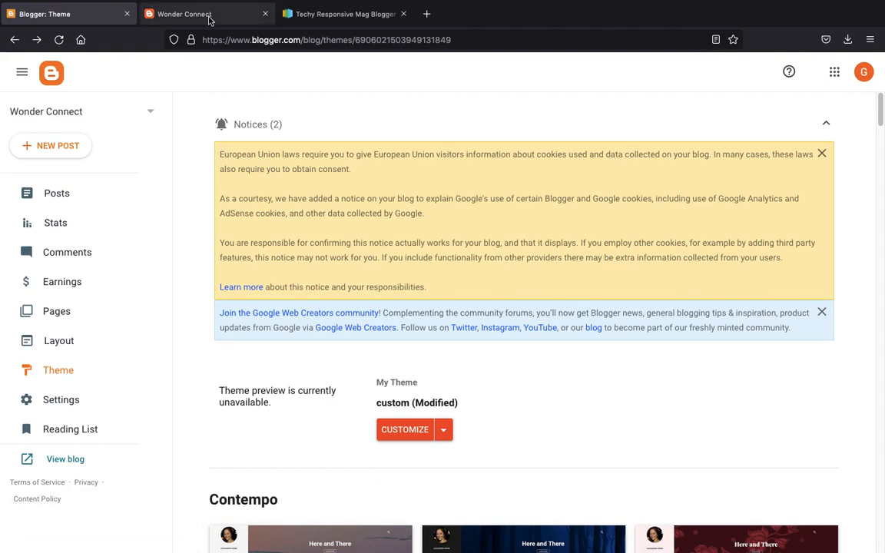
- Reload the Wonder Connect blog and look over its new Techy design
left_click(182, 16)
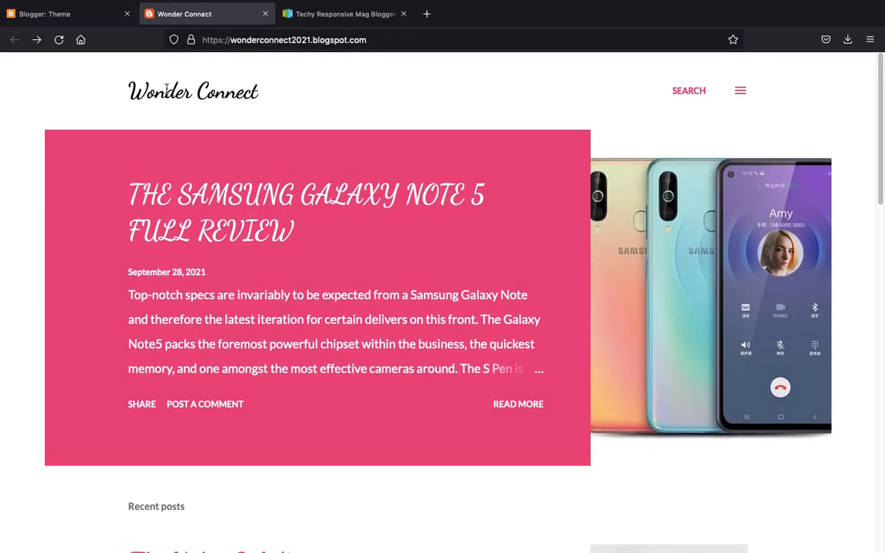
left_click(59, 41)
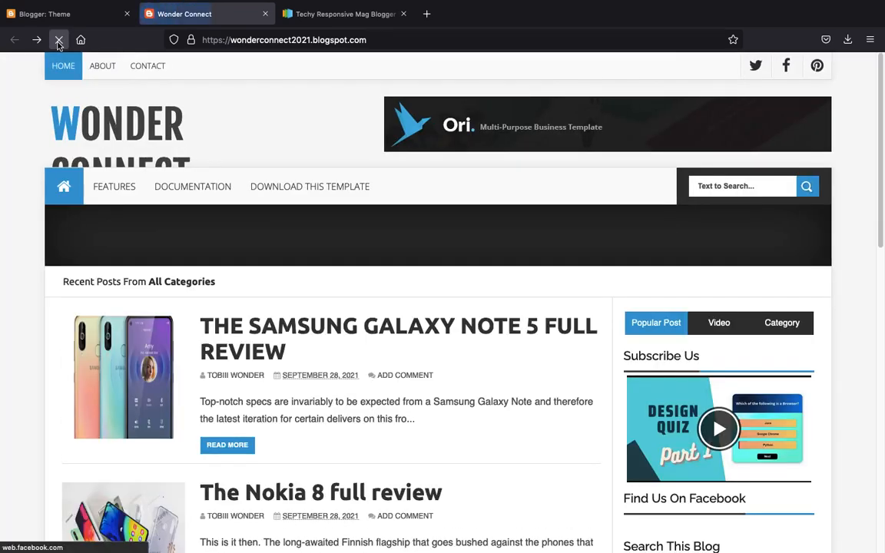
scroll(132, 183, "down", 10)
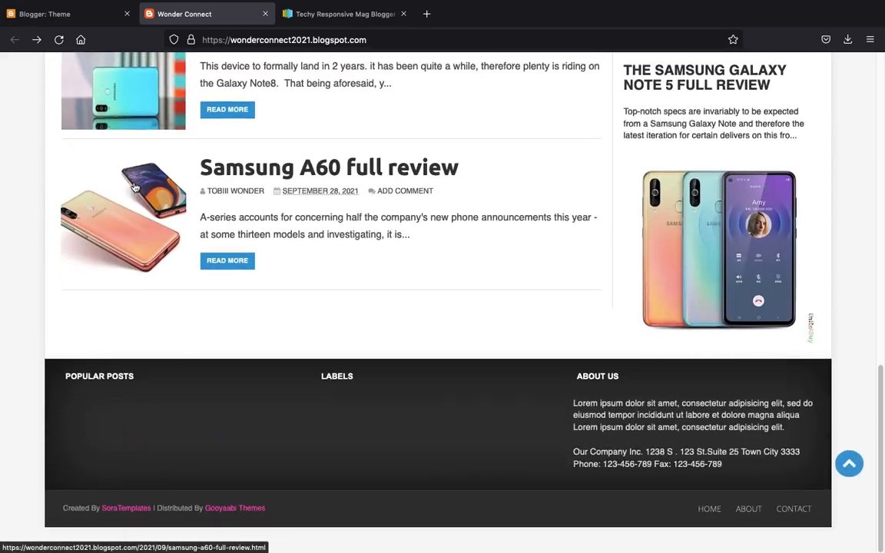
scroll(135, 188, "up", 10)
mouse_move(135, 188)
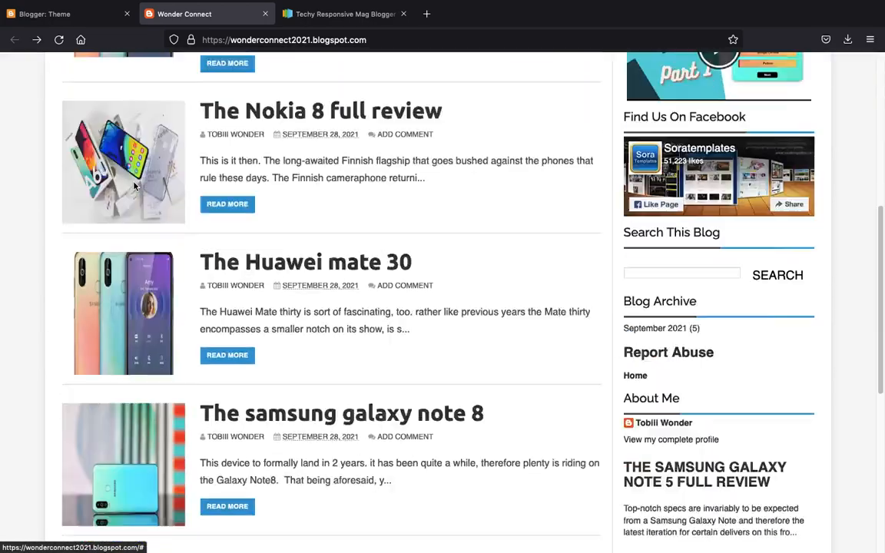
scroll(135, 188, "down", 10)
scroll(134, 187, "up", 10)
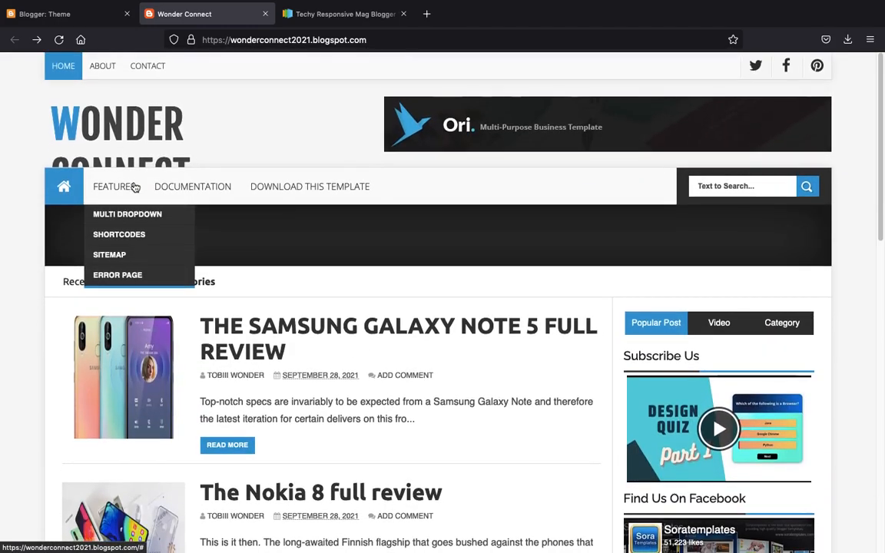
scroll(849, 155, "down", 10)
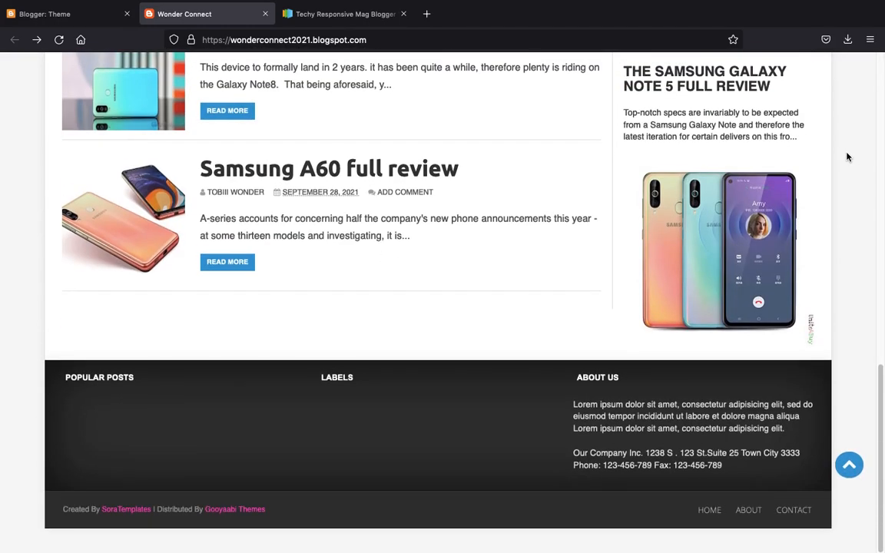
scroll(848, 156, "up", 10)
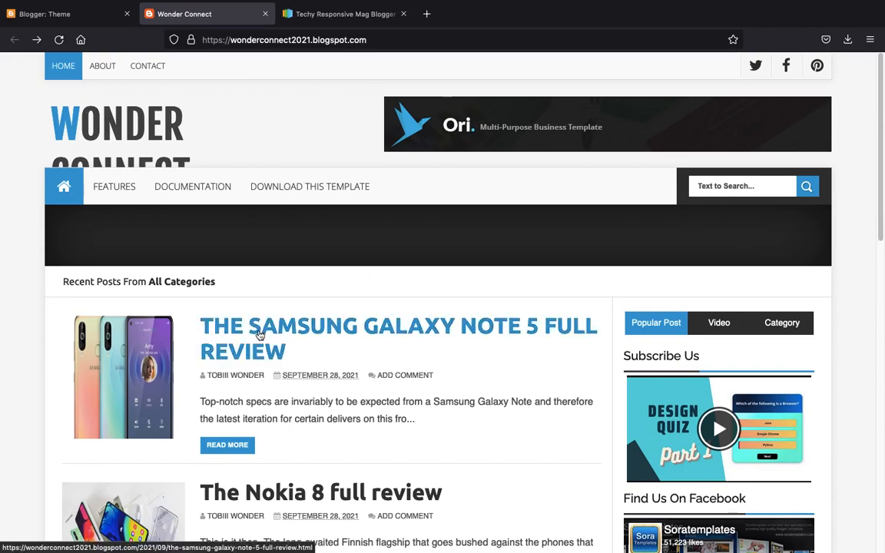
scroll(259, 334, "down", 10)
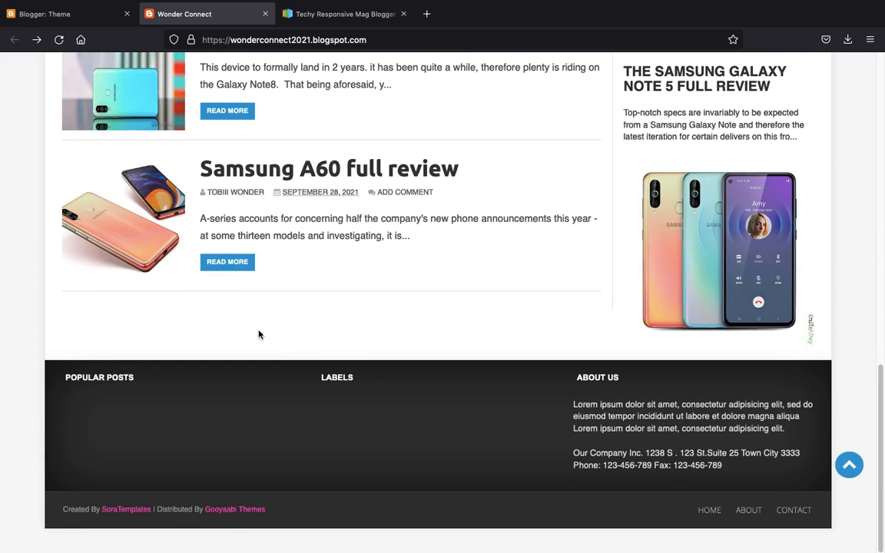
scroll(259, 334, "up", 10)
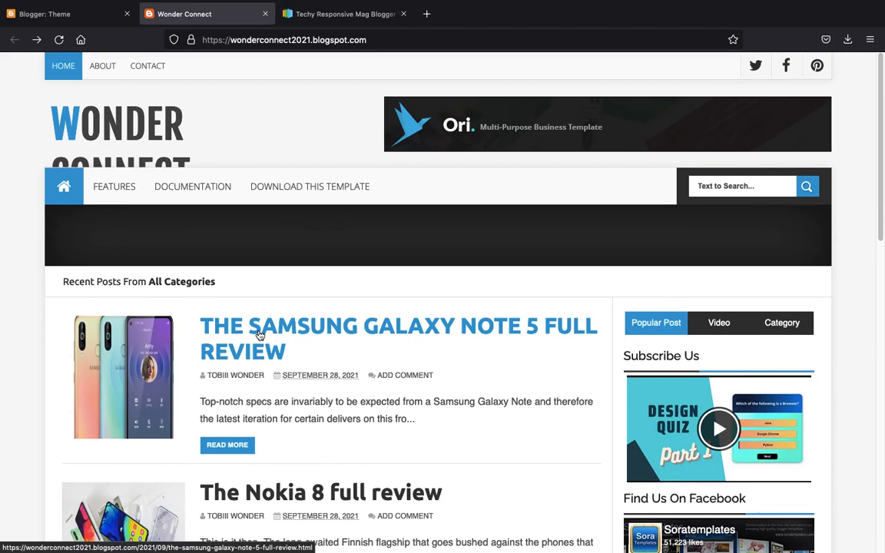
scroll(259, 336, "down", 15)
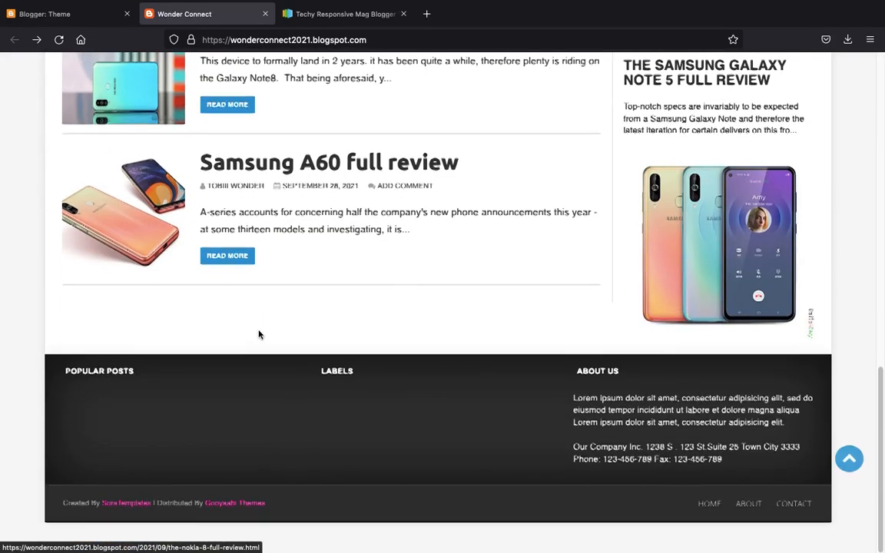
- Scroll through the Samsung A60 review post, then go back to the Techy Responsive Mag page
left_click(271, 180)
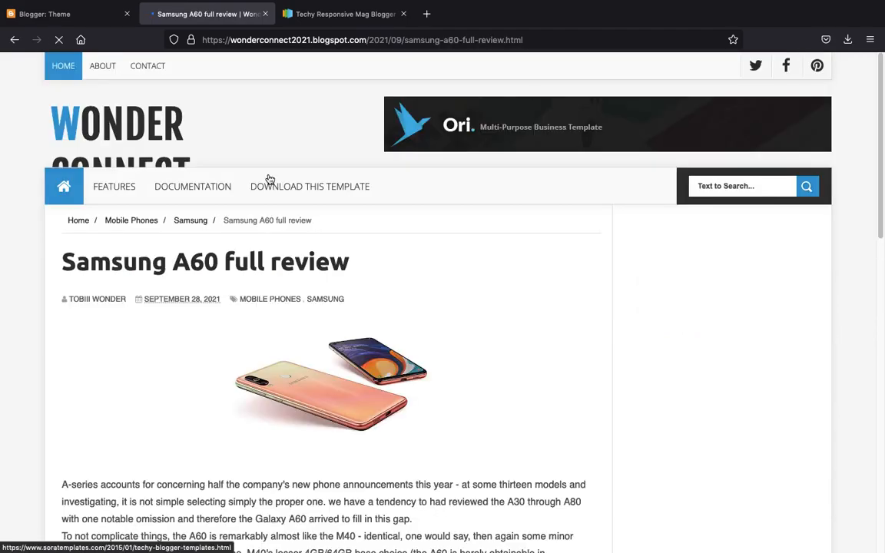
scroll(270, 179, "down", 15)
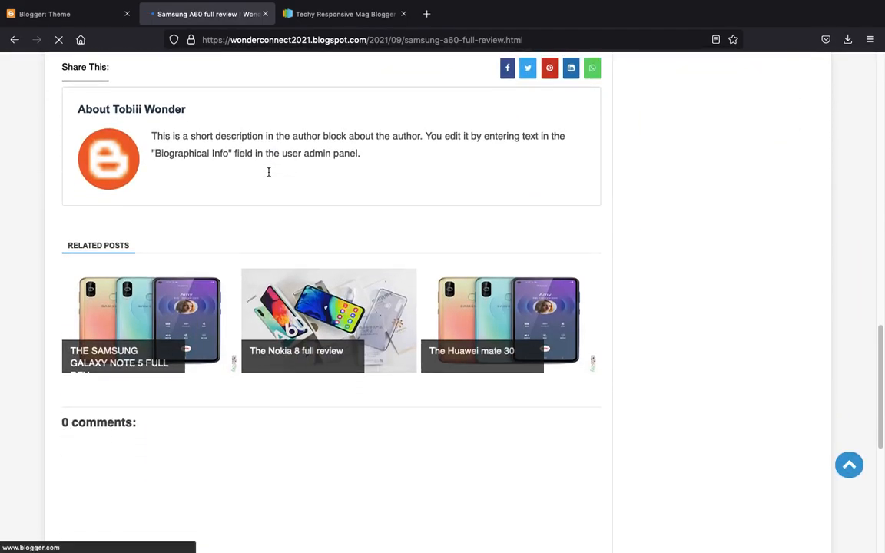
scroll(269, 175, "down", 4)
scroll(270, 177, "up", 19)
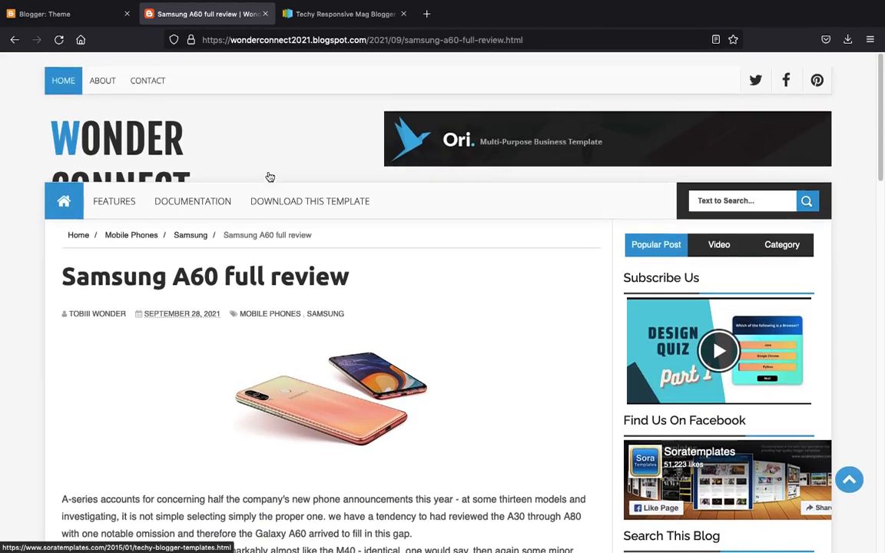
scroll(270, 177, "down", 1)
left_click(336, 24)
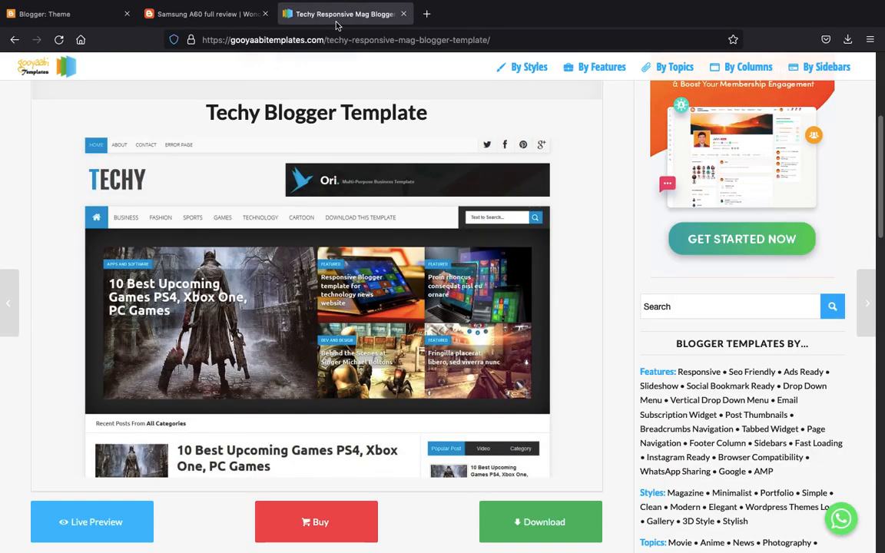
- Return to the Top Best Blogger Templates listing and browse its page 2
key("alt+Left")
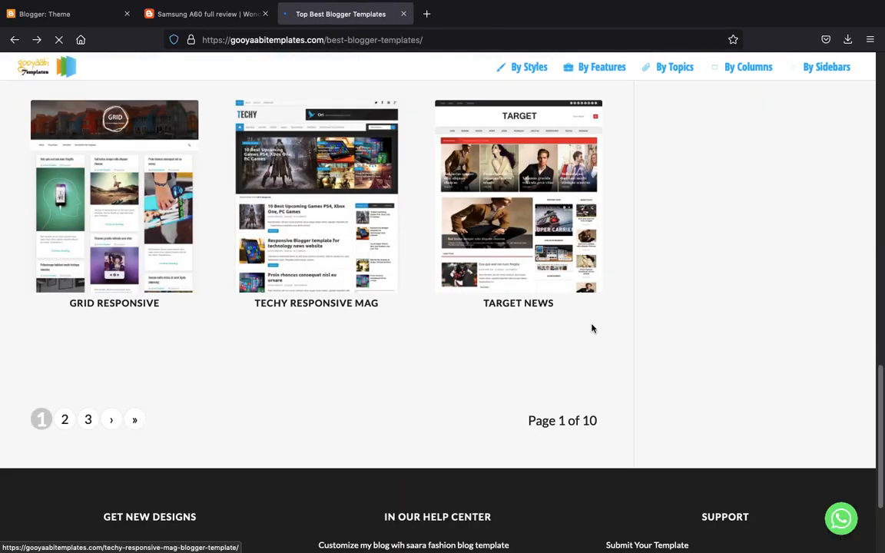
left_click(66, 422)
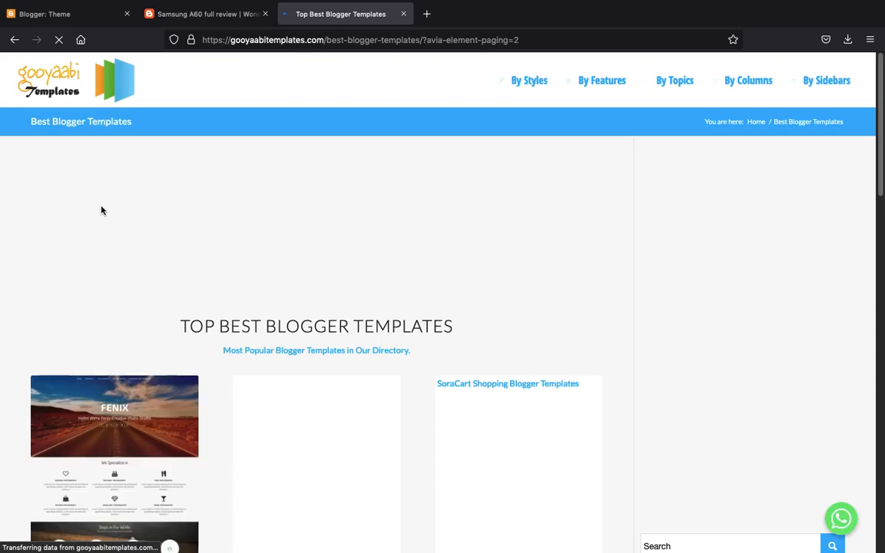
scroll(100, 210, "down", 6)
scroll(101, 205, "down", 2)
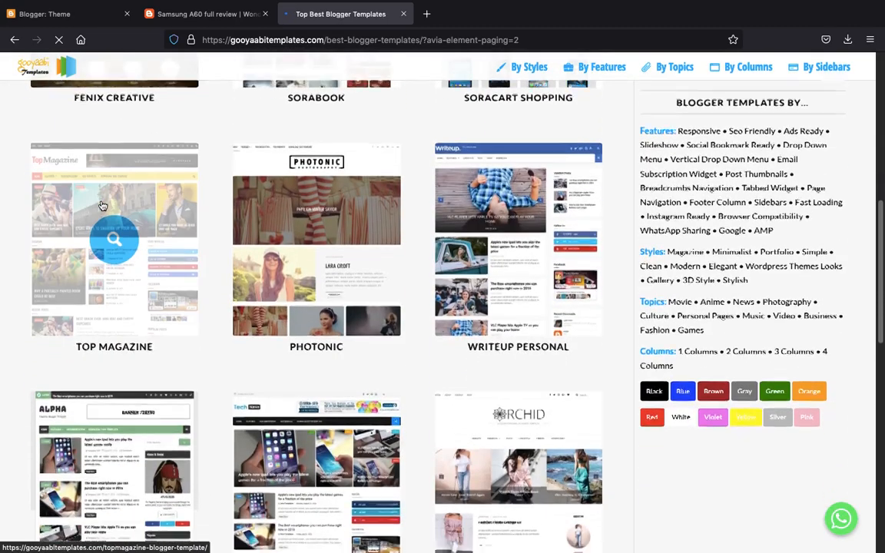
scroll(101, 206, "down", 3)
scroll(101, 206, "down", 2)
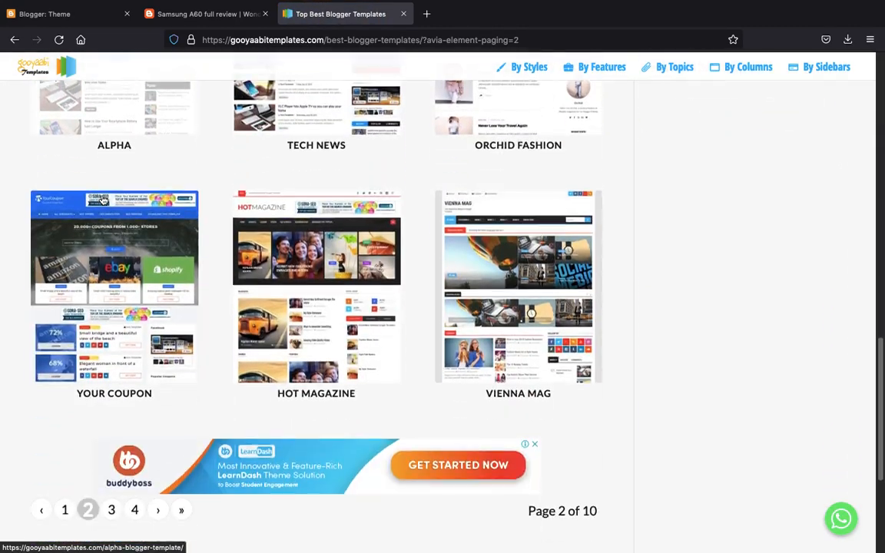
scroll(105, 348, "down", 2)
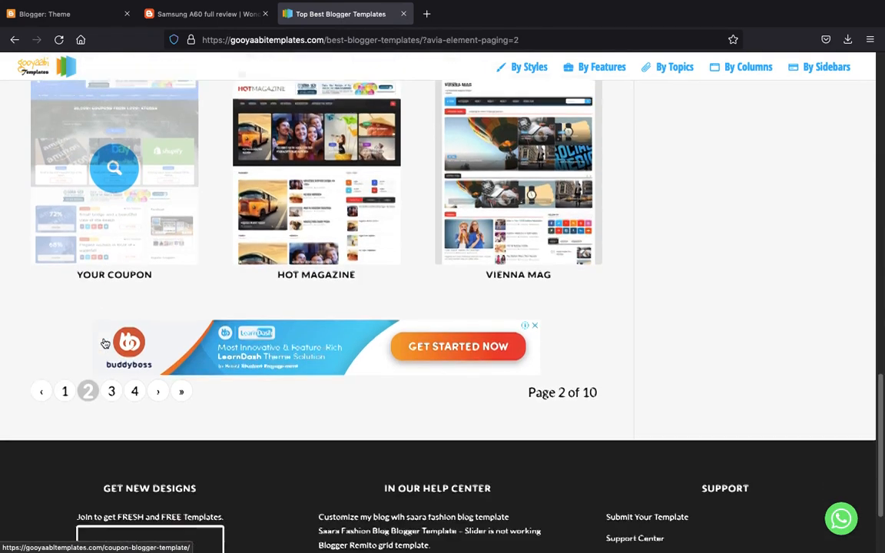
scroll(105, 343, "up", 1)
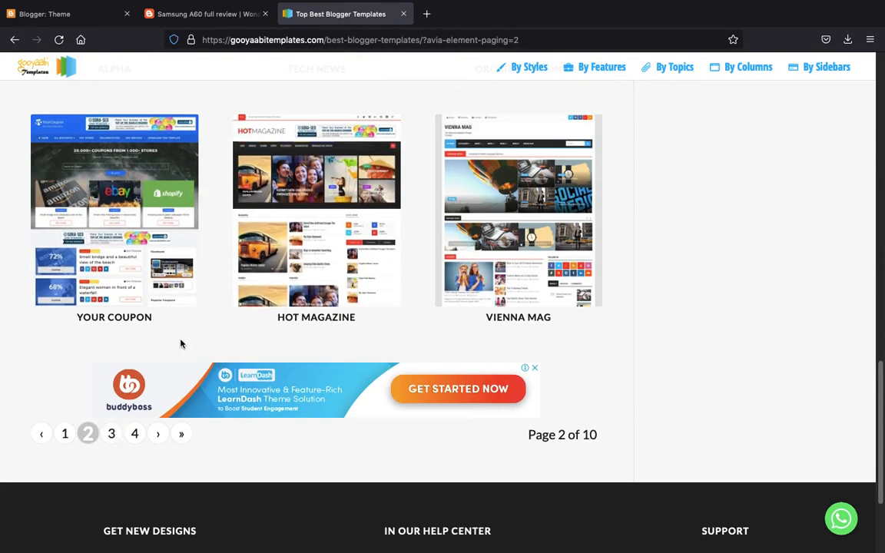
- Browse page 3 of 10, with Vienna Lite, Gridz Responsive and Madone
left_click(108, 436)
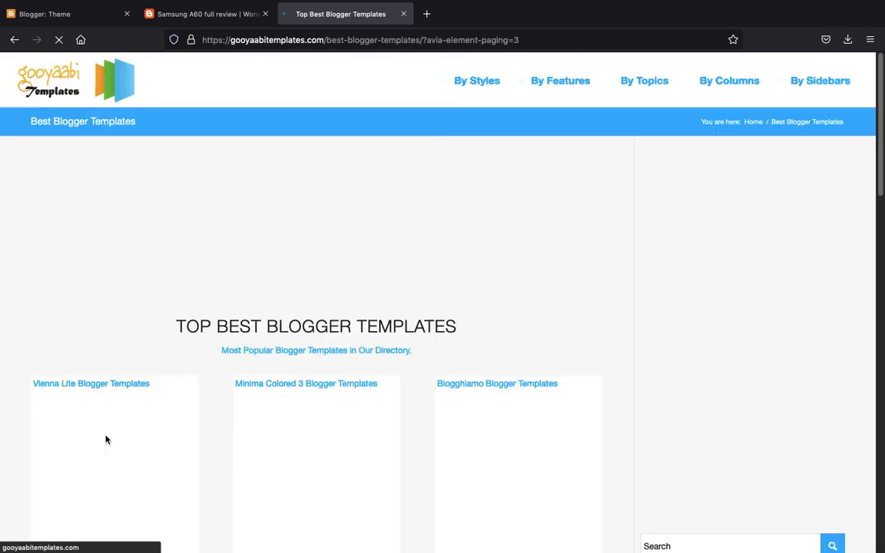
scroll(106, 435, "down", 7)
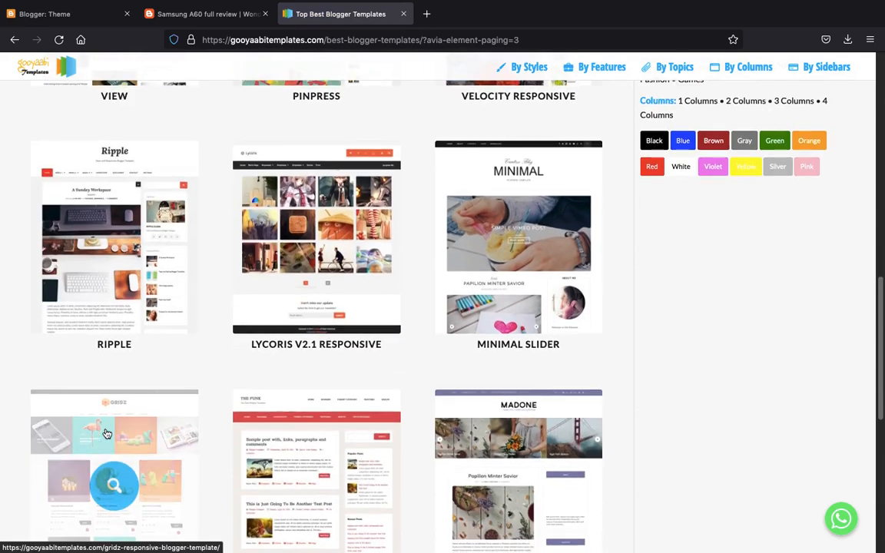
scroll(107, 435, "down", 3)
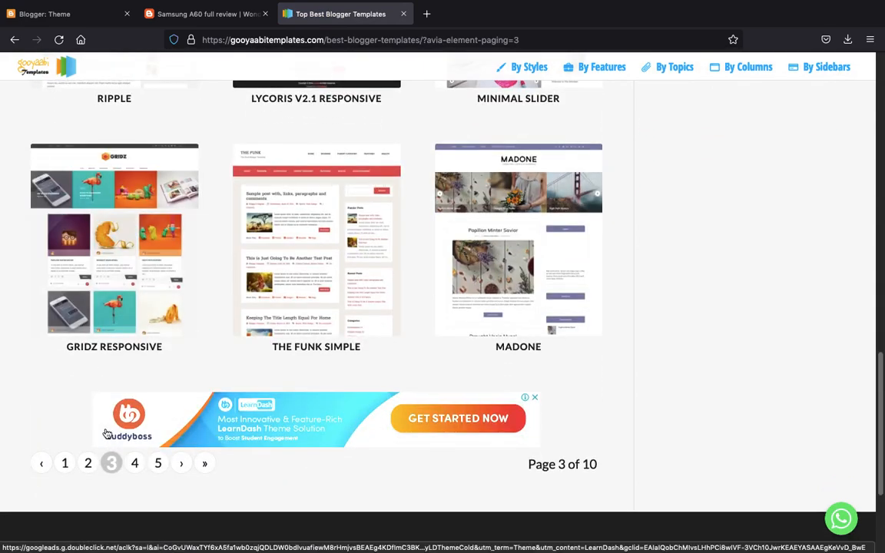
- Search 'sora blogger template' in a new tab and open soratemplates.com
left_click(427, 13)
type("sora")
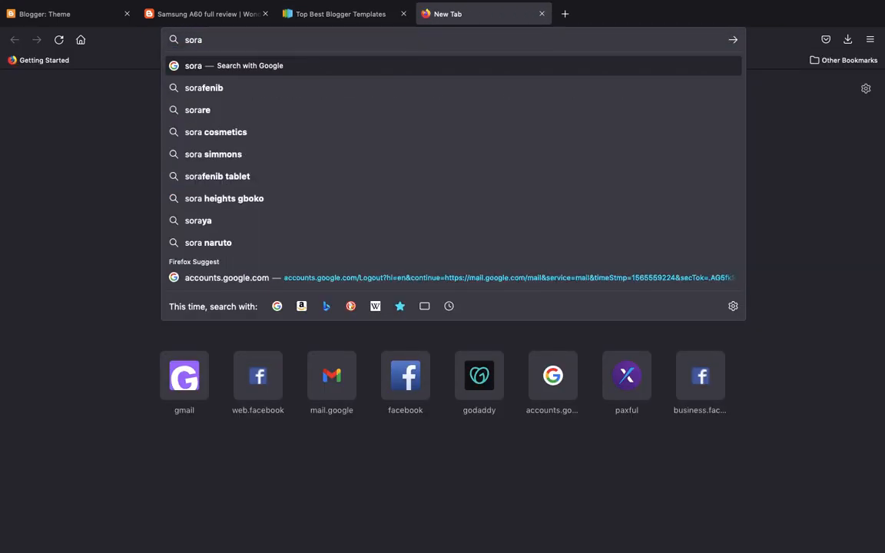
type(" blo")
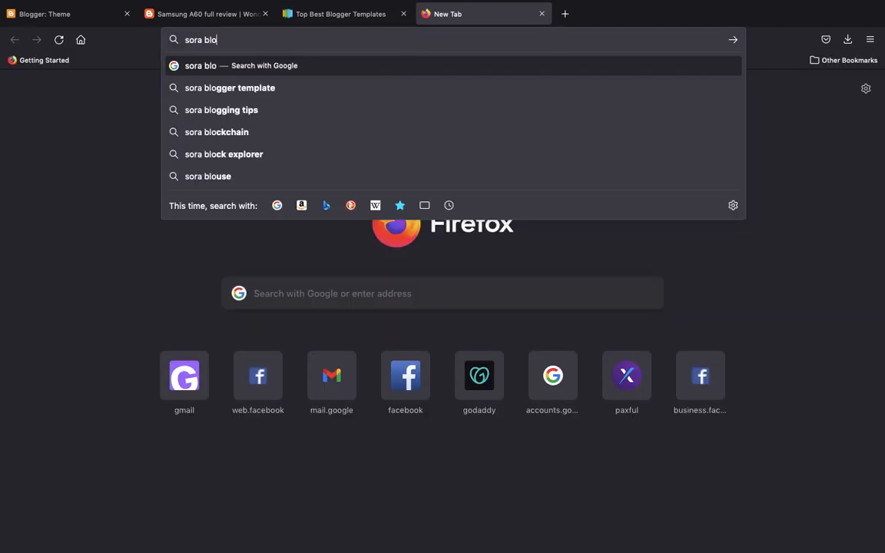
key("Down")
key("Return")
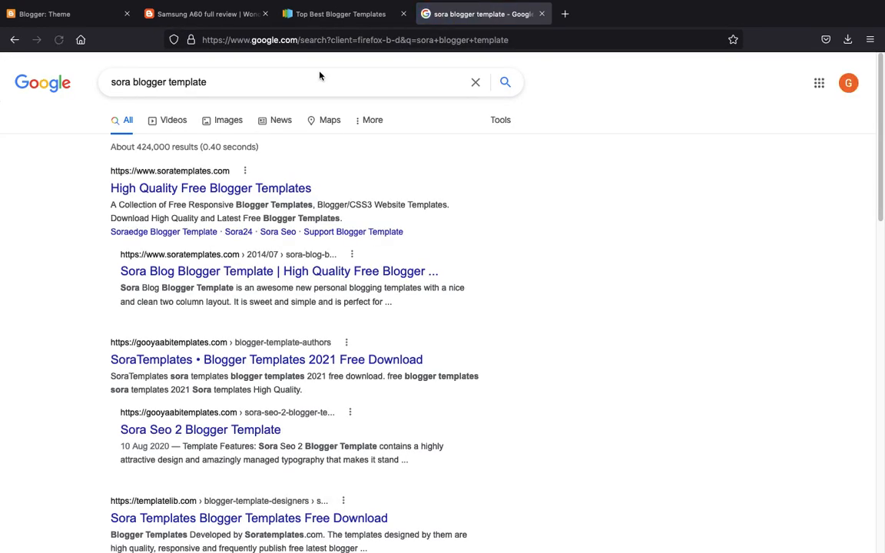
left_click(214, 192)
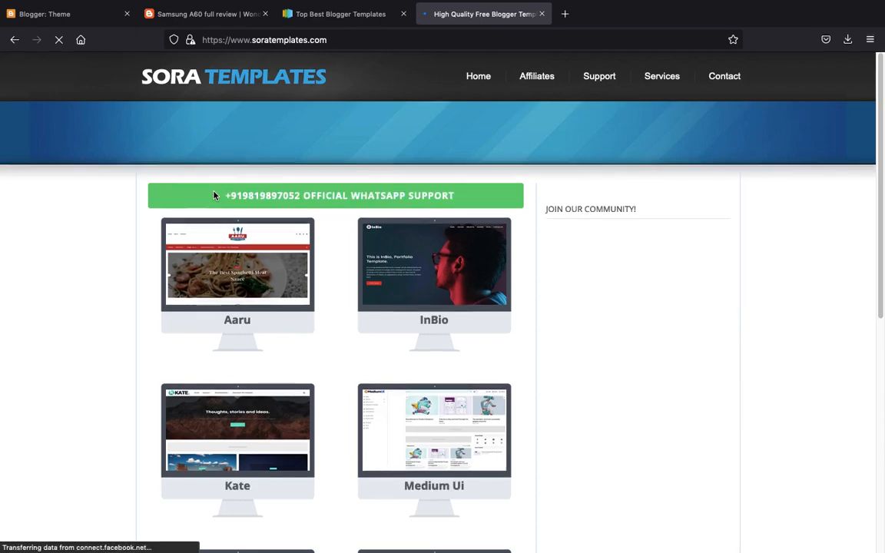
- Browse page 2 of Sora templates, showing SoraSoft, Nitro, Metronic and Oriana
scroll(214, 196, "down", 3)
scroll(214, 196, "down", 5)
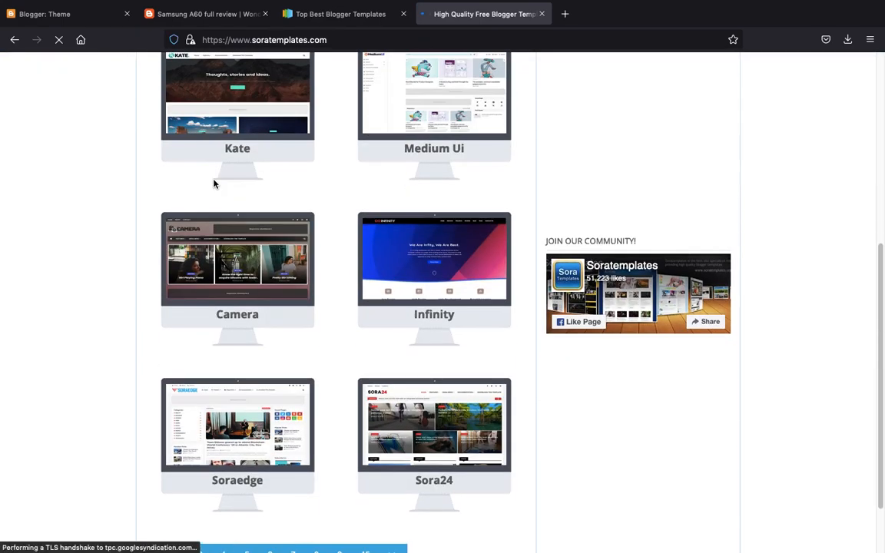
scroll(213, 183, "down", 2)
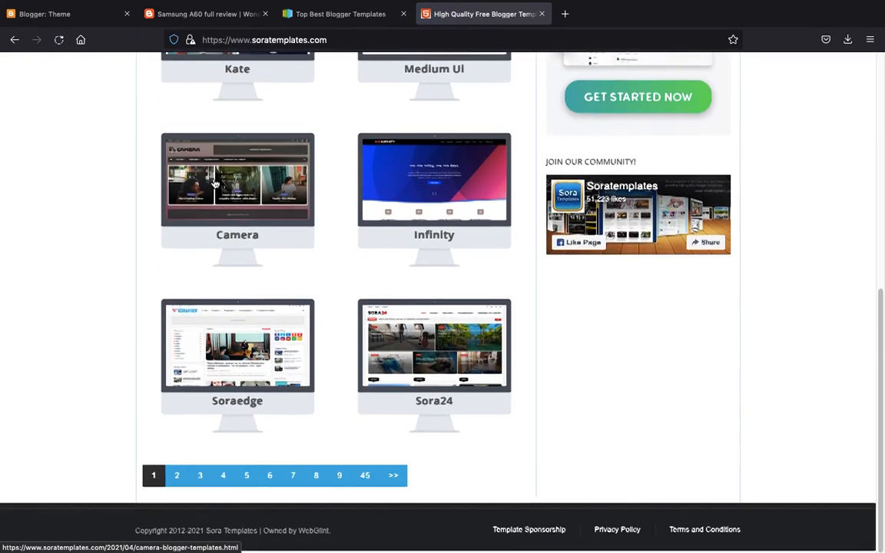
left_click(178, 478)
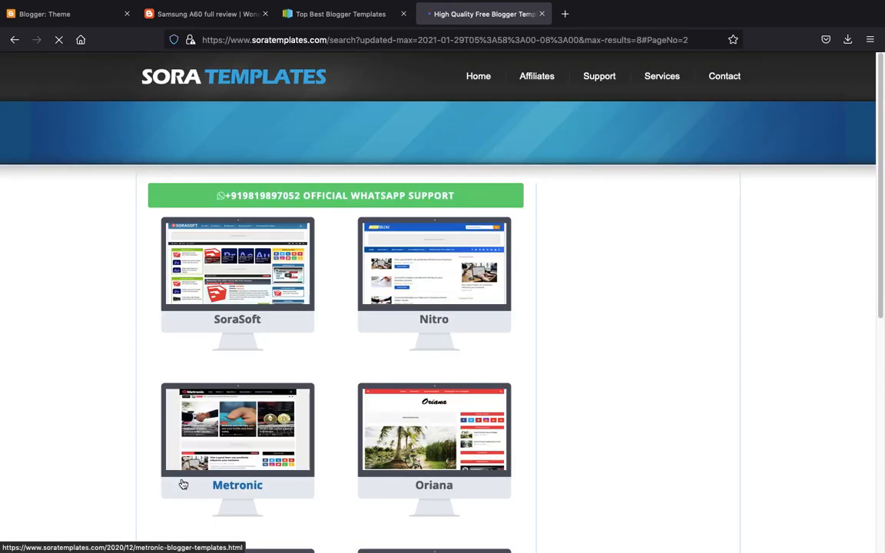
scroll(183, 482, "down", 2)
scroll(183, 482, "down", 4)
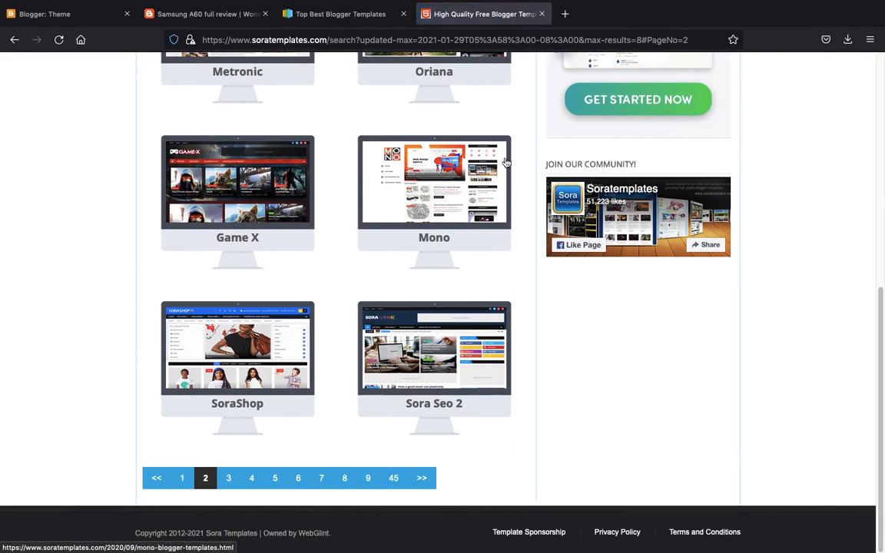
left_click(446, 40)
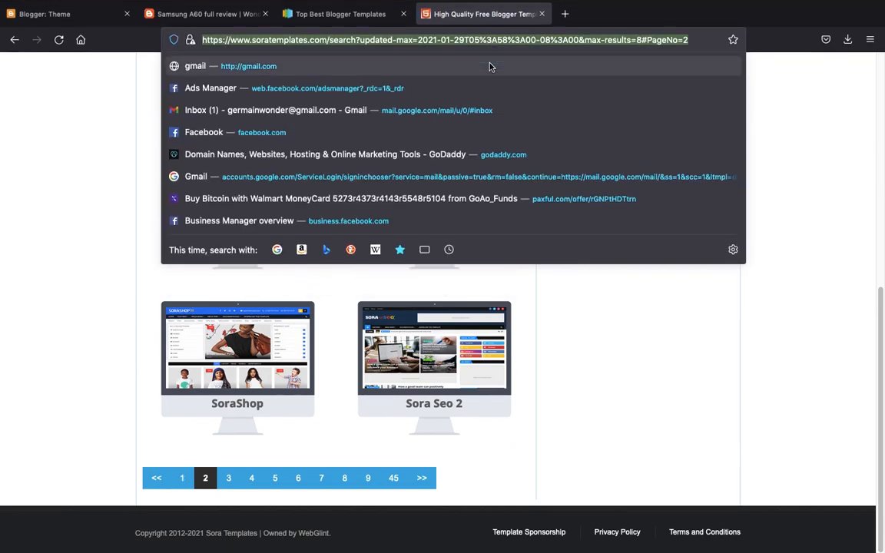
- Google 'freebify theme' and open Templateify's Freebify – Responsive Blogger Template page
type("freeb")
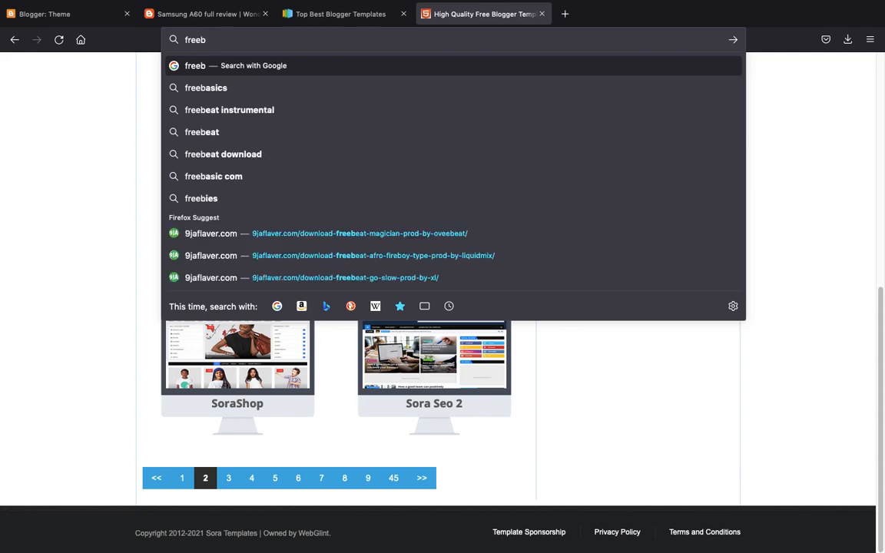
type("yfy")
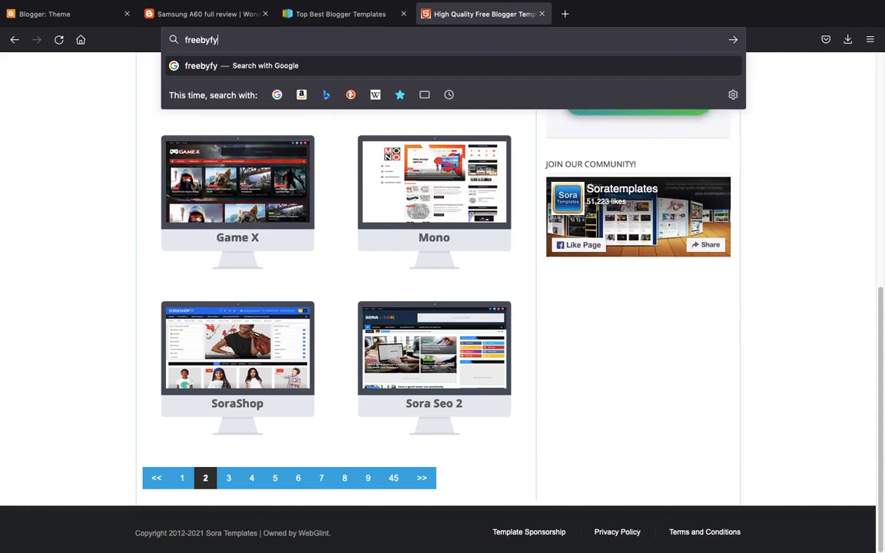
key("BackSpace")
key("BackSpace")
key("BackSpace")
type("ify")
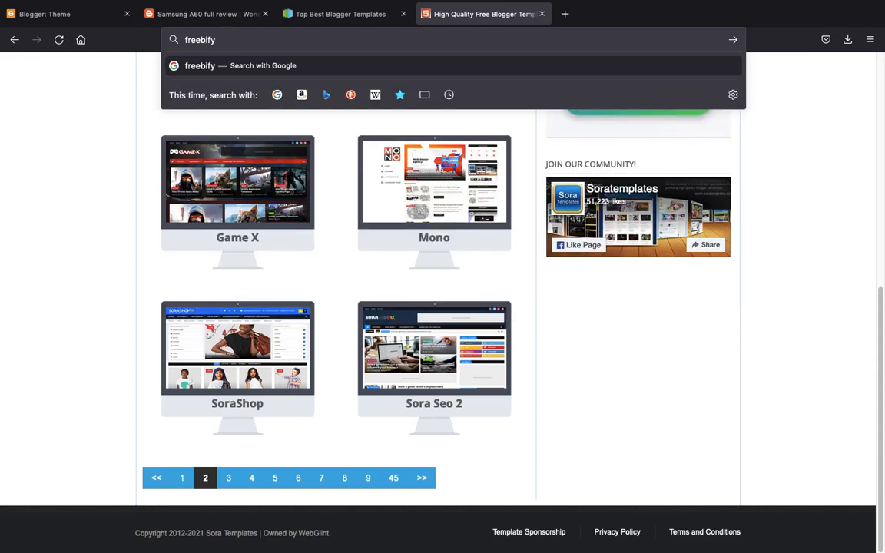
type(" the")
key("BackSpace")
type("heme")
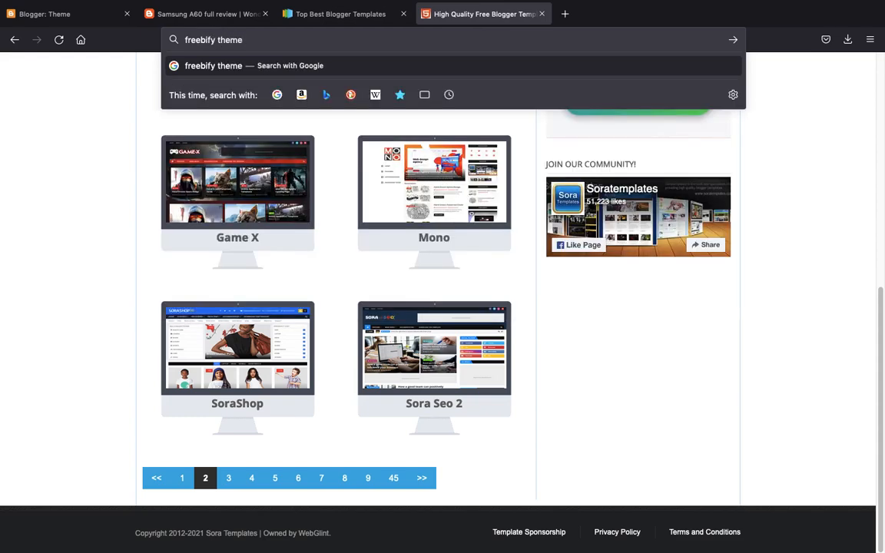
key("Return")
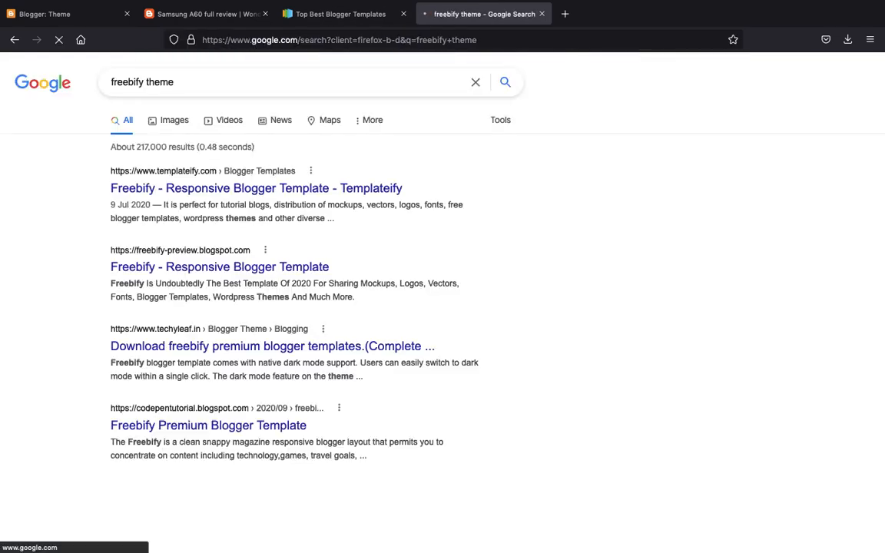
left_click(209, 191)
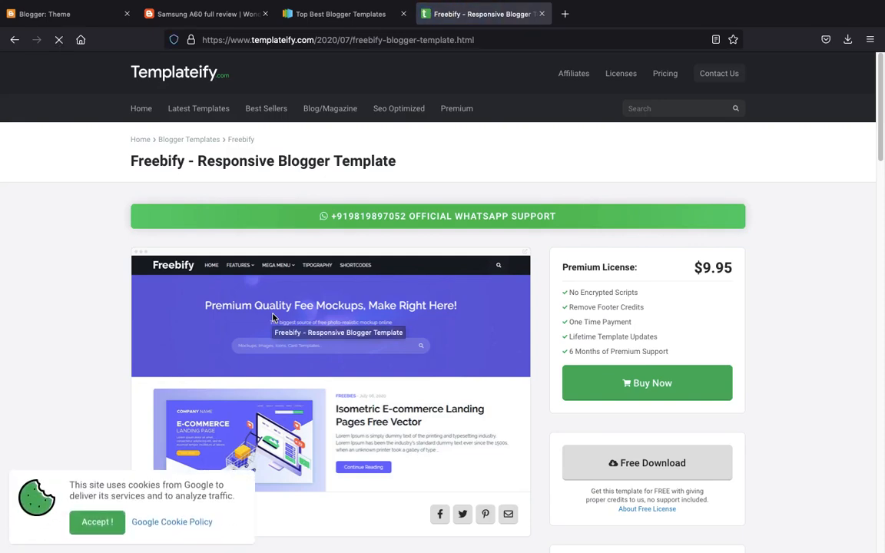
scroll(273, 317, "down", 3)
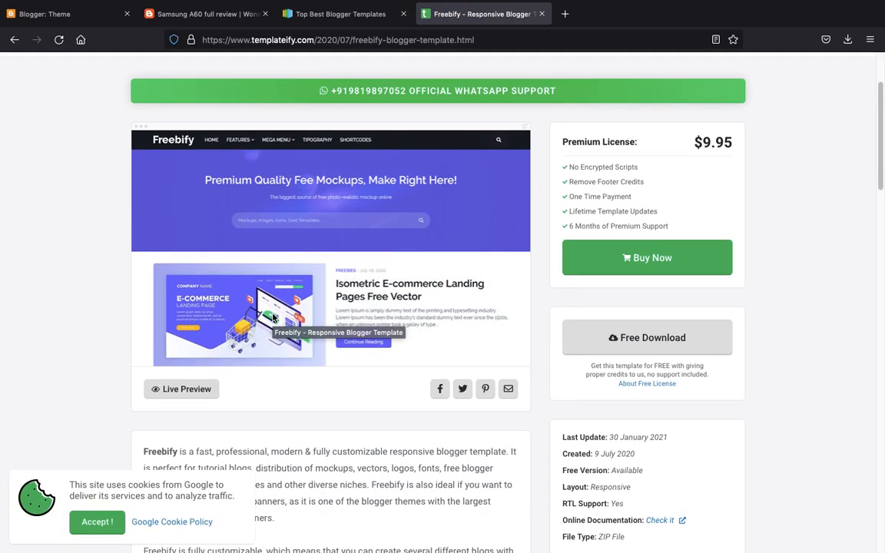
scroll(273, 318, "up", 1)
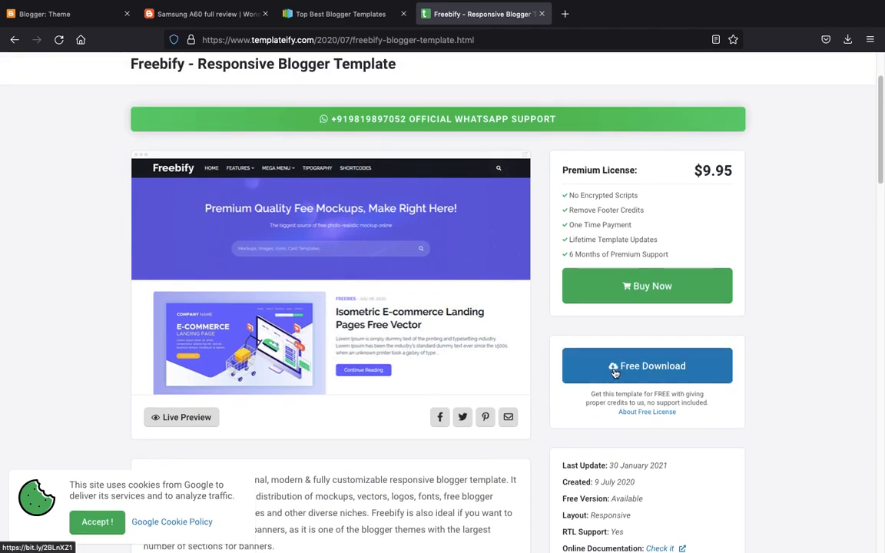
- Download Freebify_Free.zip from Box, always handling ZIP files automatically
left_click(615, 372)
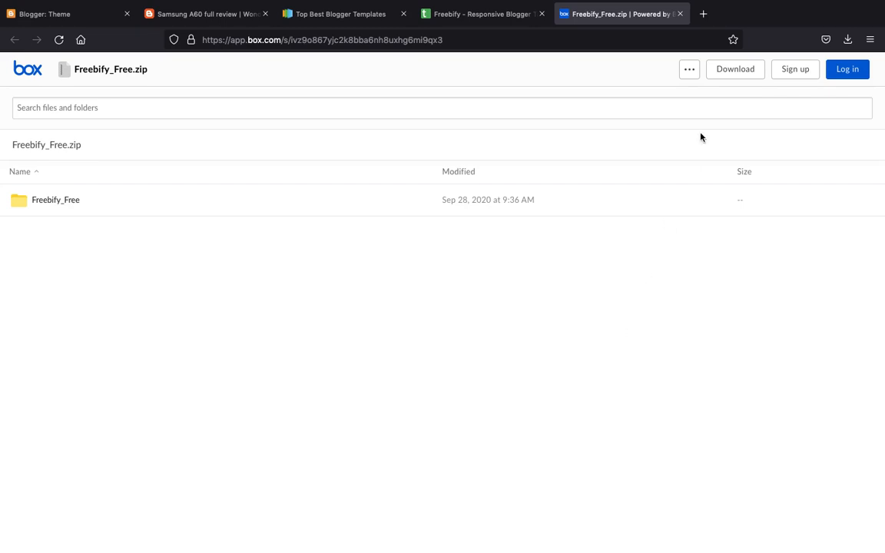
left_click(736, 72)
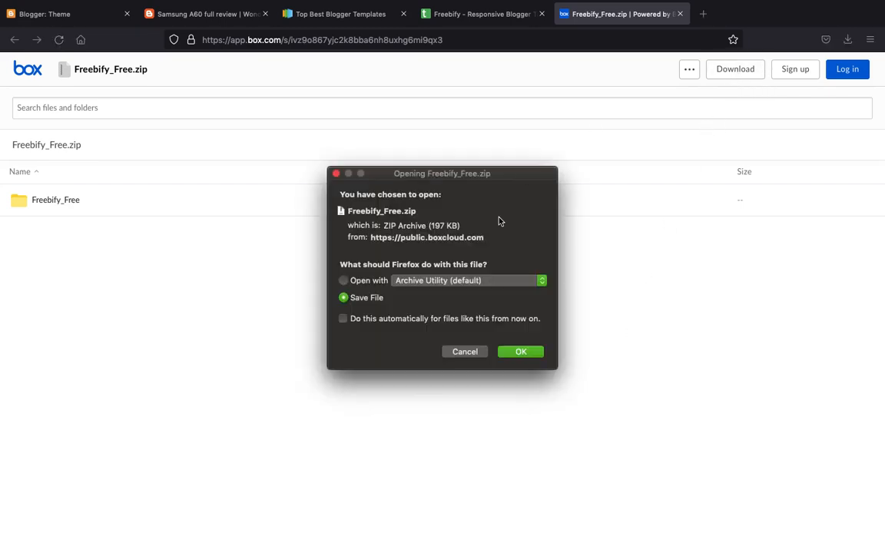
left_click(431, 320)
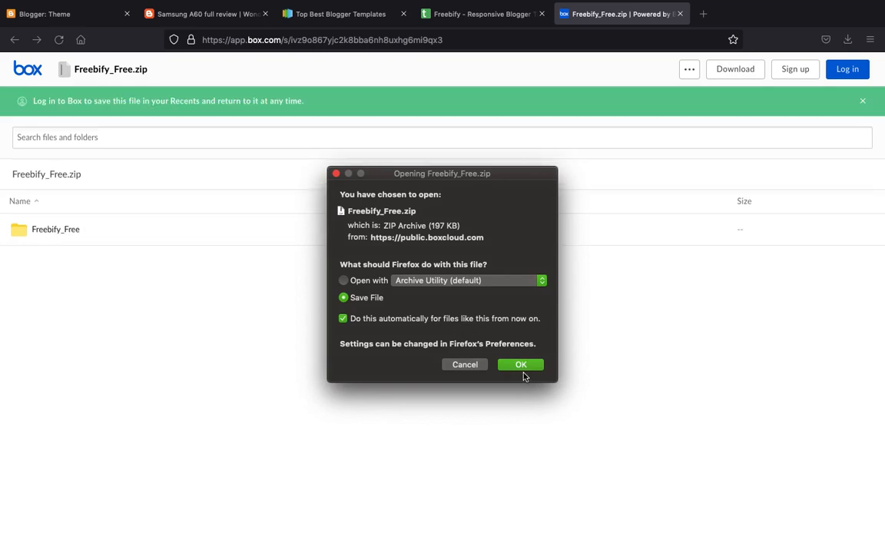
left_click(522, 370)
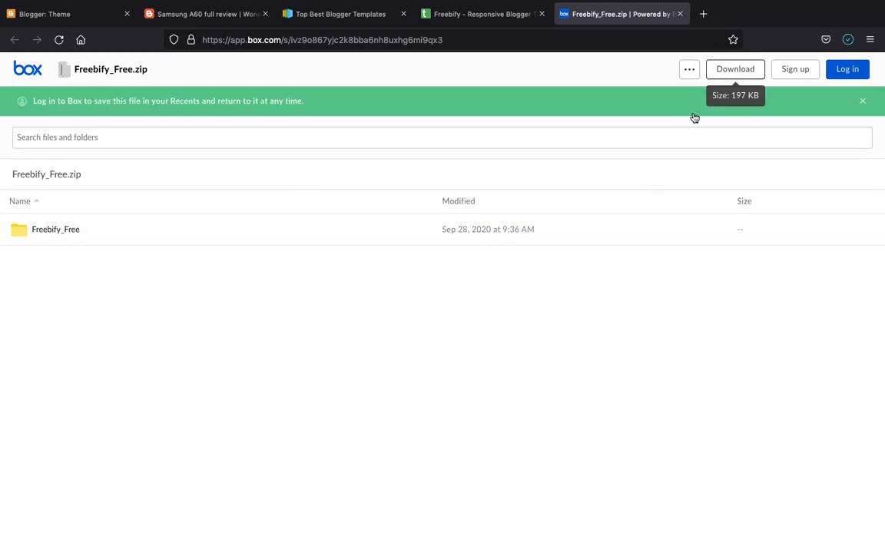
- Unzip the download in Downloads into a Freebify_Free 2 folder and return to Firefox
left_click(848, 39)
left_click(840, 73)
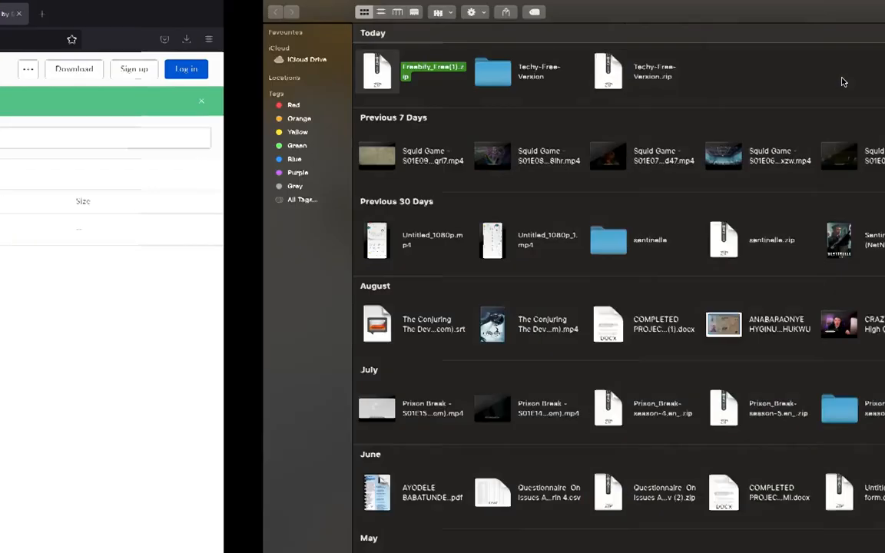
double_click(175, 71)
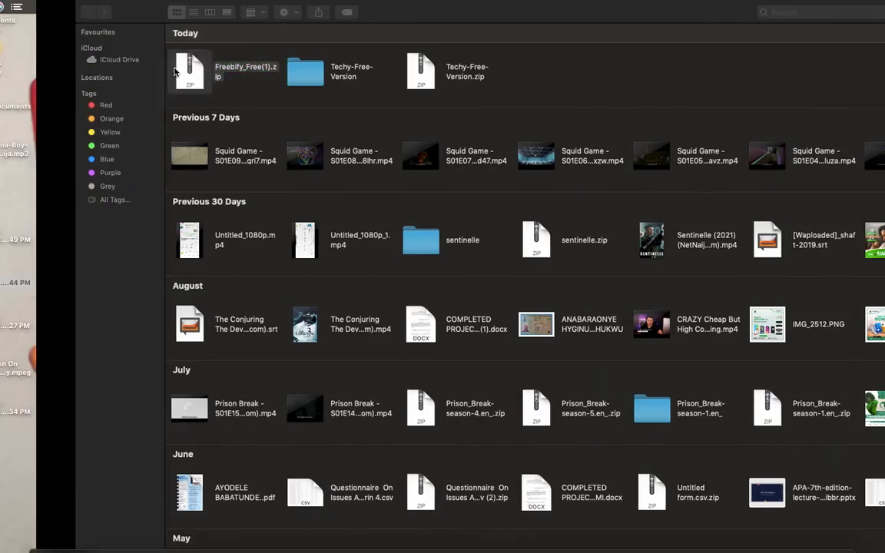
key("ctrl+Left")
key("ctrl+Right")
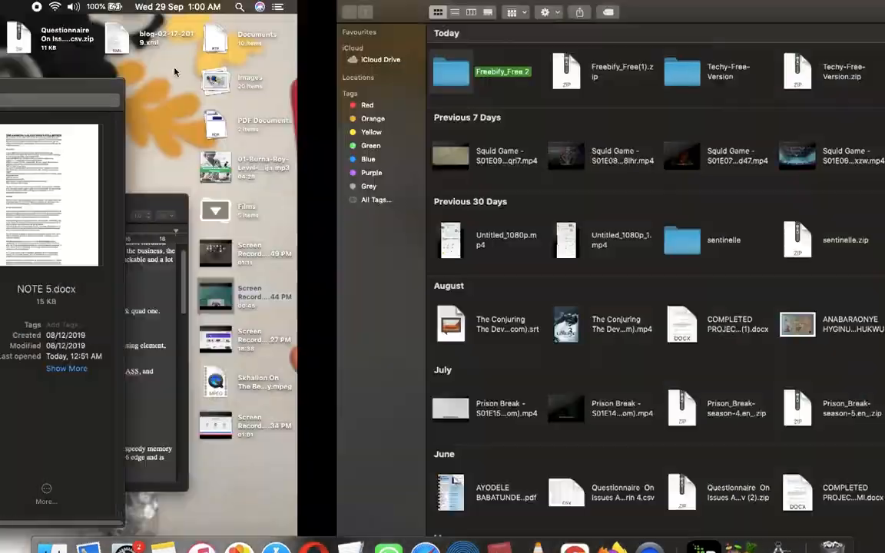
key("ctrl+Right")
left_click(192, 14)
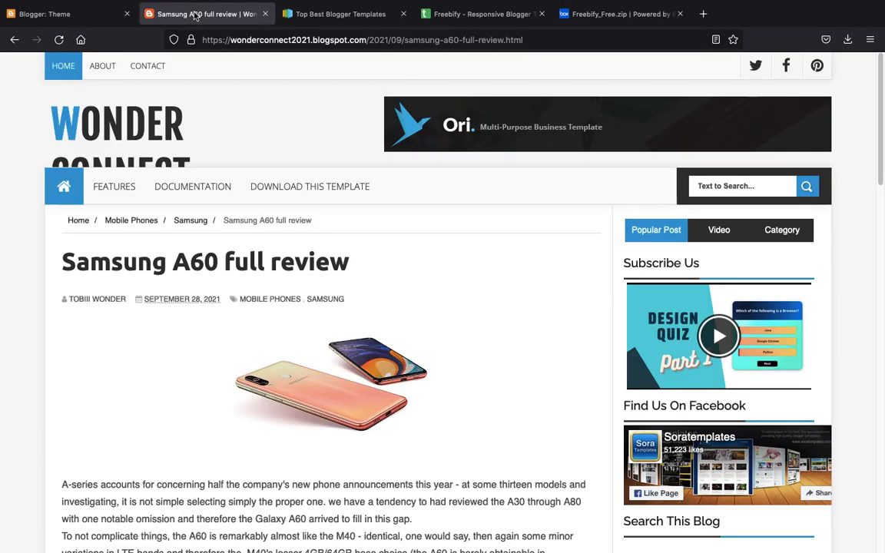
- Restore the theme from Downloads > Freebify_Free 2 > Template > Freebify-Free-XML.xml
left_click(69, 15)
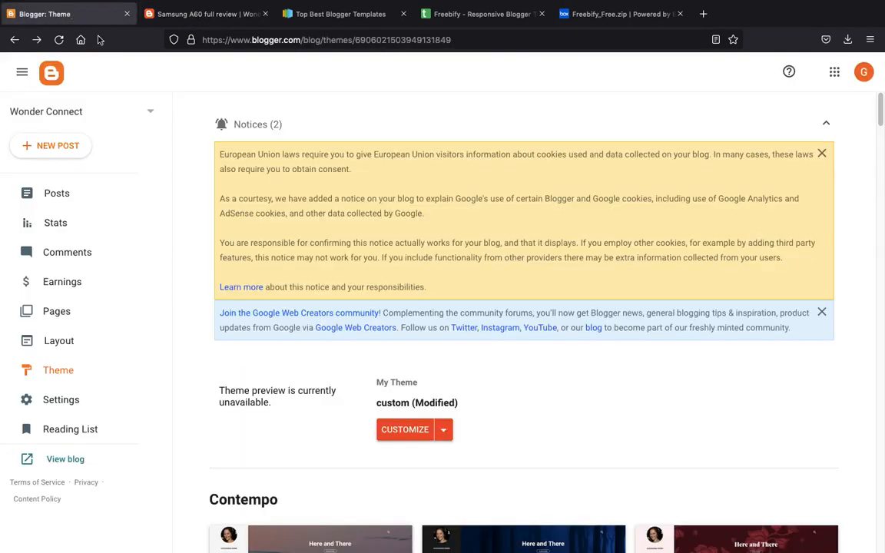
left_click(443, 429)
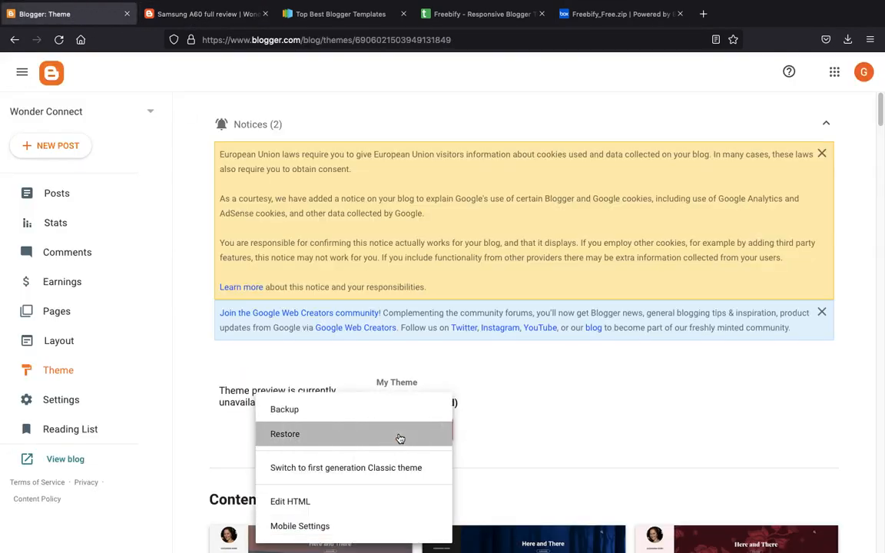
left_click(399, 437)
left_click(523, 339)
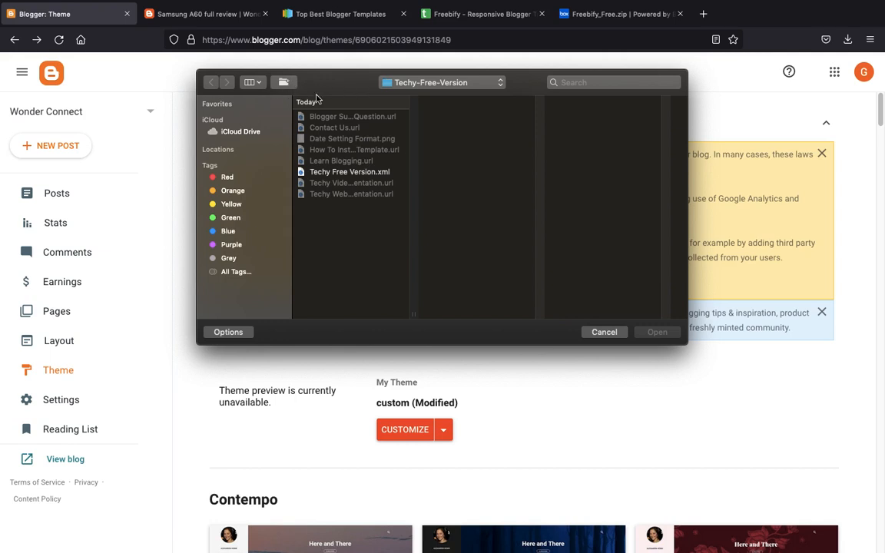
left_click(407, 82)
left_click(438, 97)
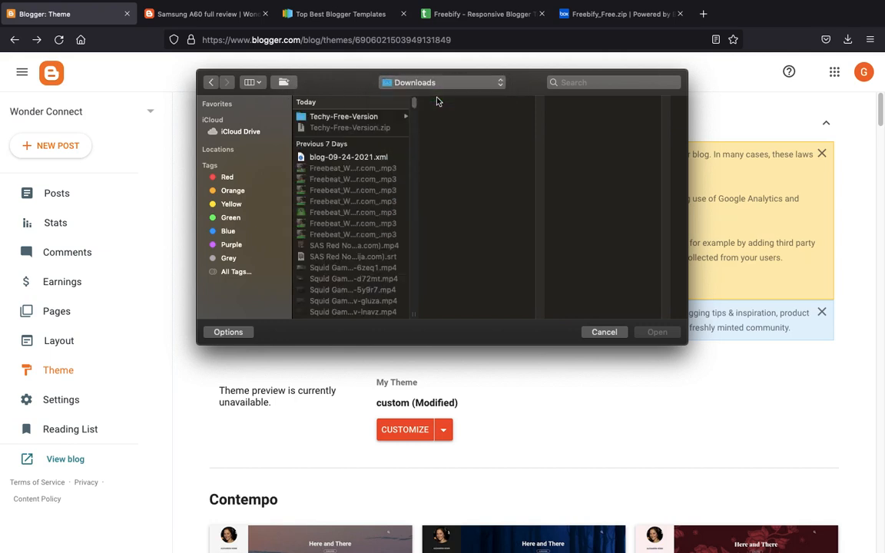
left_click(355, 117)
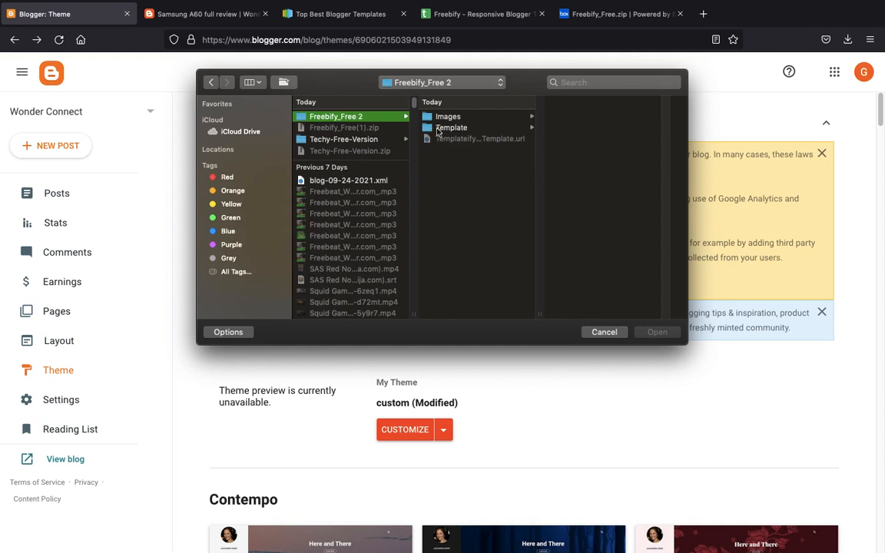
left_click(441, 128)
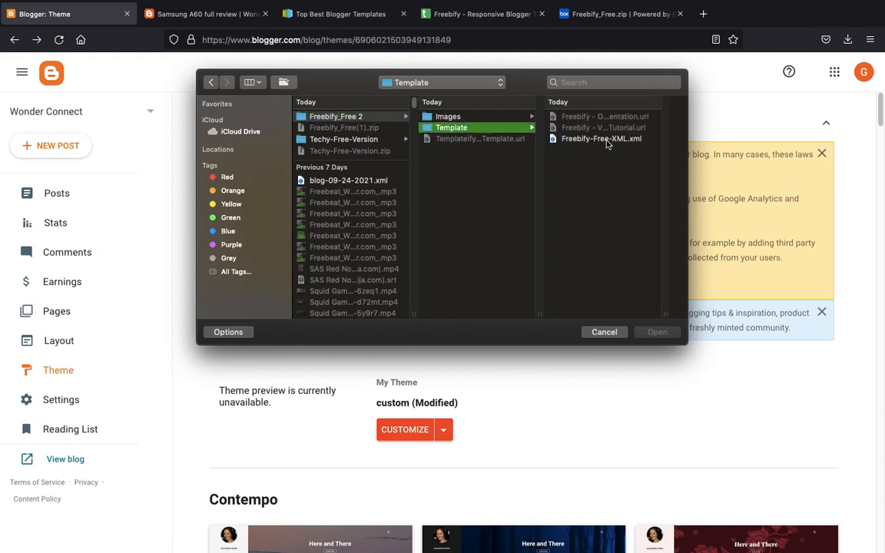
double_click(636, 140)
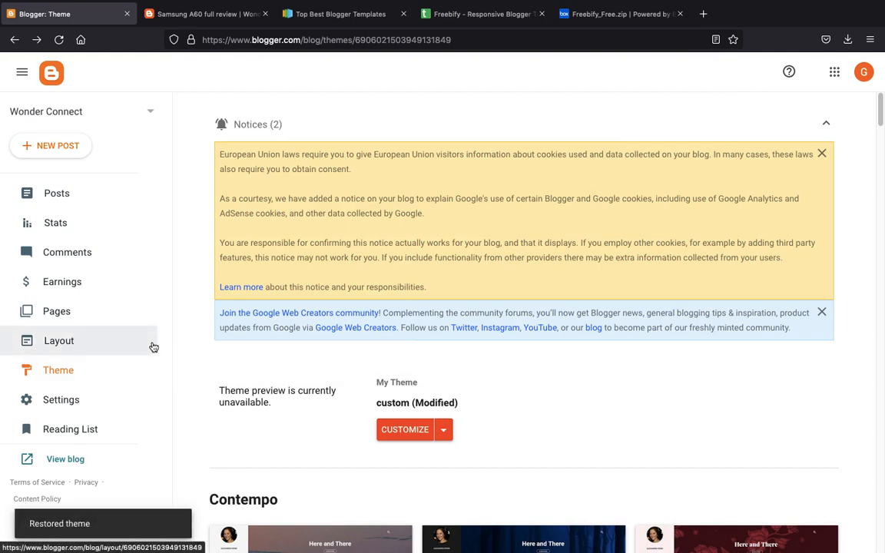
- Reload the Samsung A60 post in the Freebify design and browse the blog homepage
left_click(202, 15)
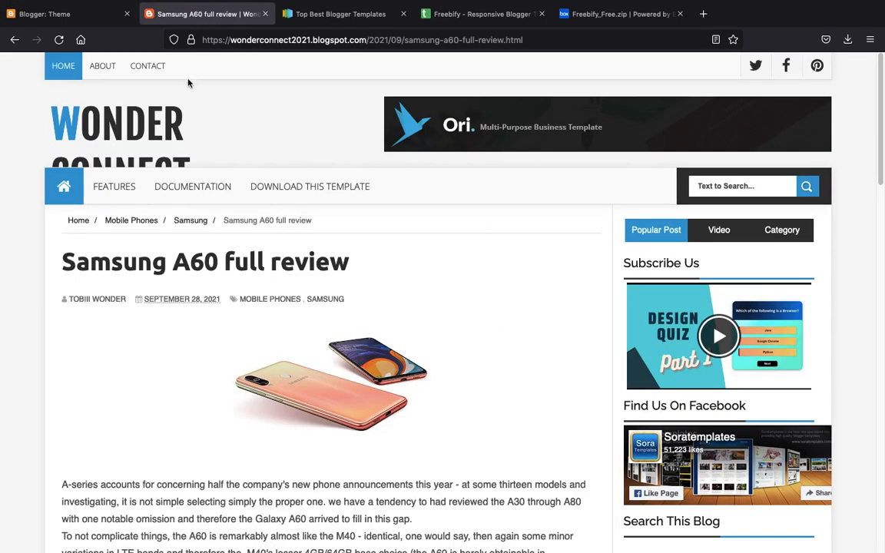
key("ctrl+r")
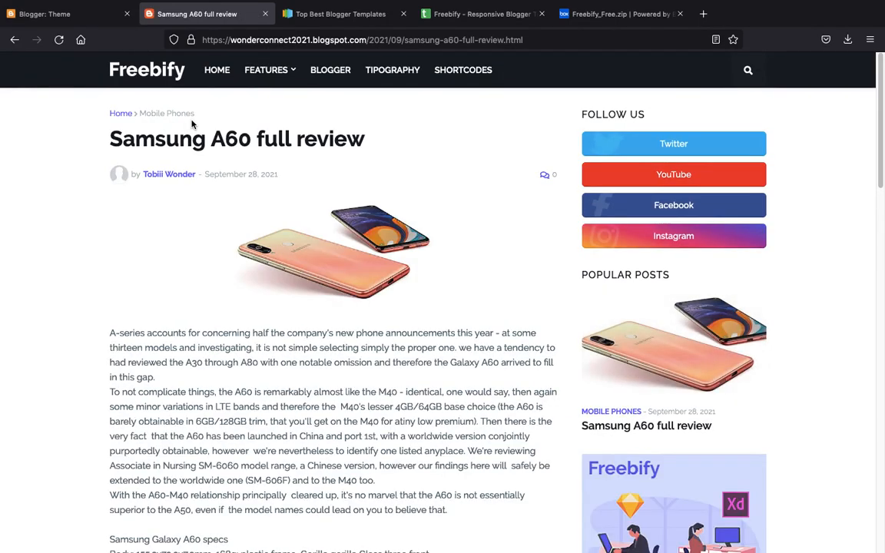
scroll(377, 211, "down", 4)
scroll(378, 211, "down", 5)
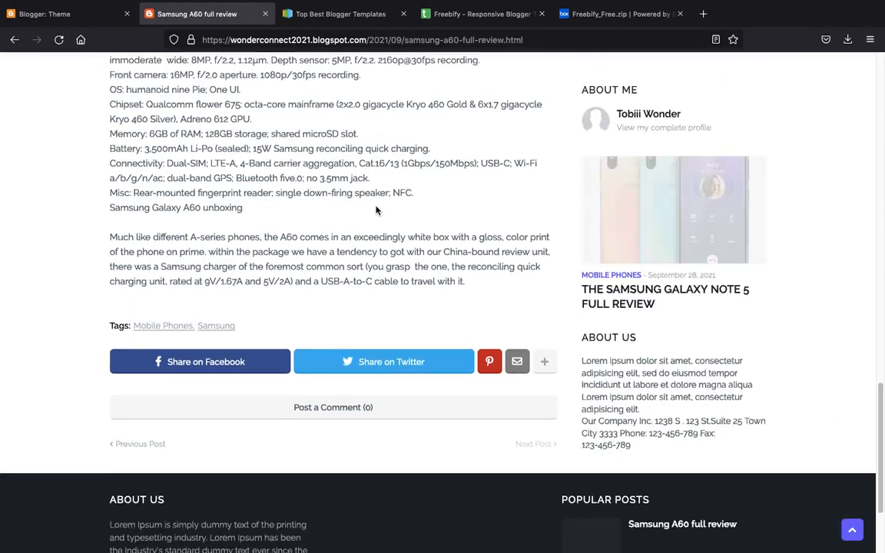
scroll(377, 209, "up", 20)
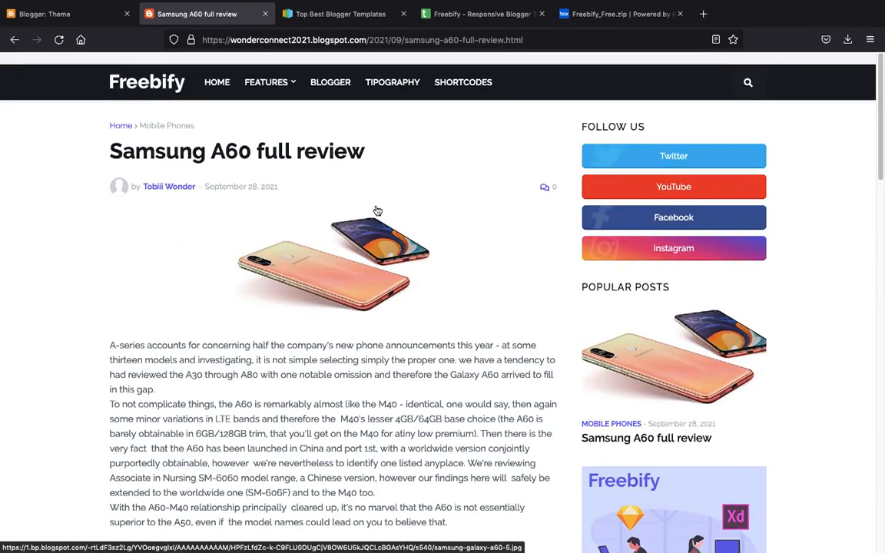
left_click(163, 72)
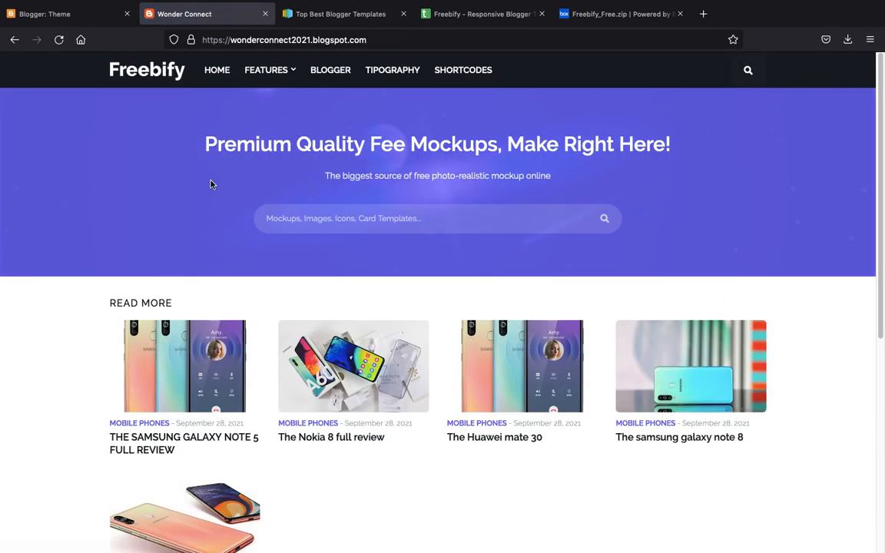
scroll(211, 184, "down", 5)
scroll(211, 184, "up", 5)
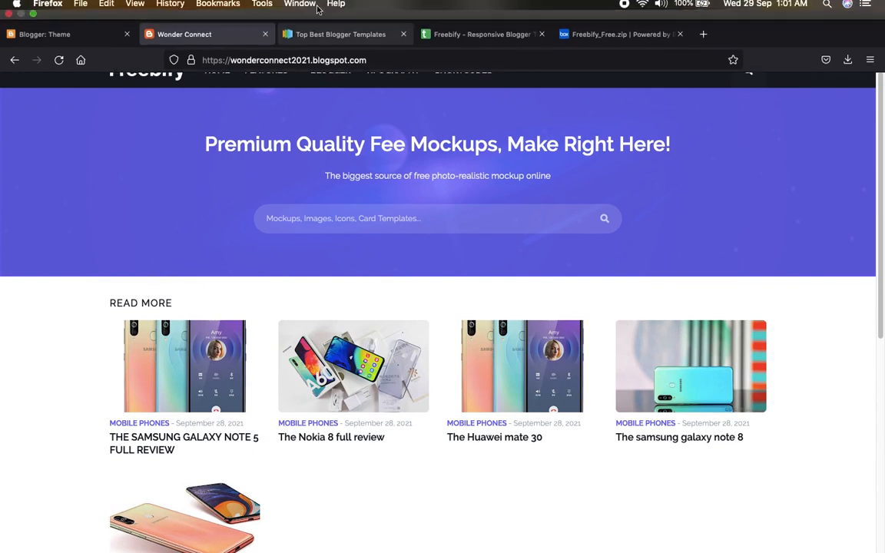
- Follow the BLOGGER menu link and read The Nokia 8 full review post
left_click(332, 71)
double_click(330, 40)
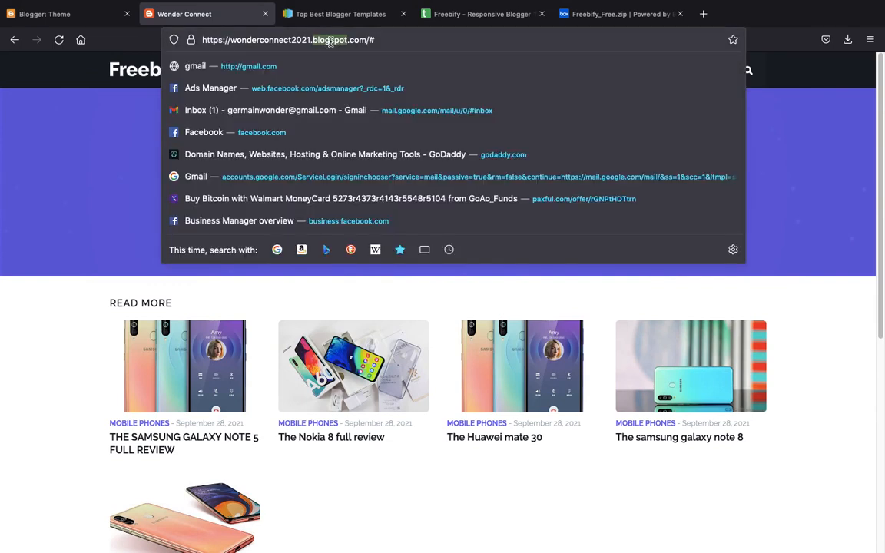
left_click(88, 338)
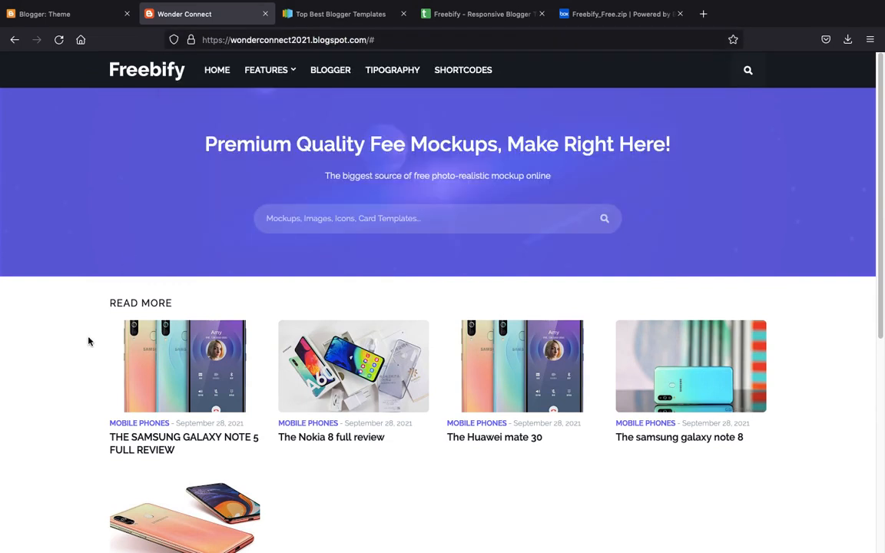
scroll(89, 341, "down", 2)
scroll(230, 307, "down", 2)
left_click(369, 236)
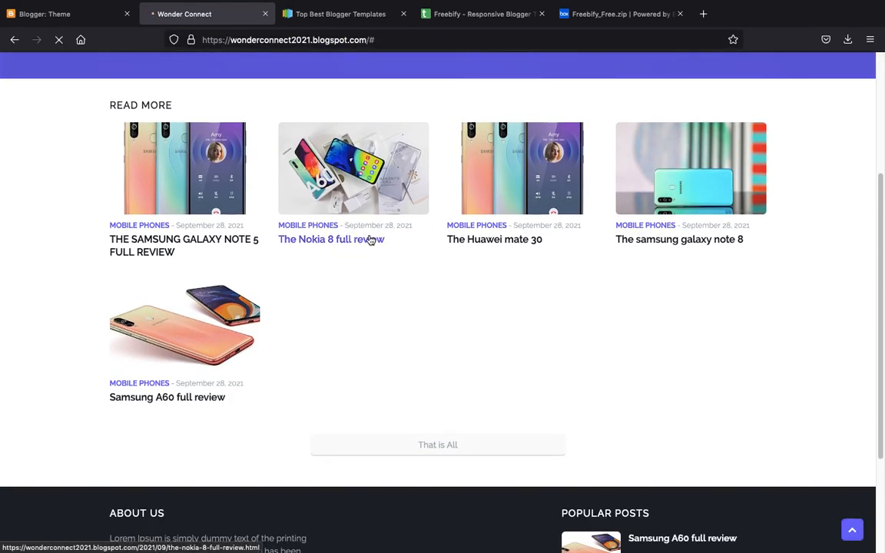
scroll(369, 240, "down", 10)
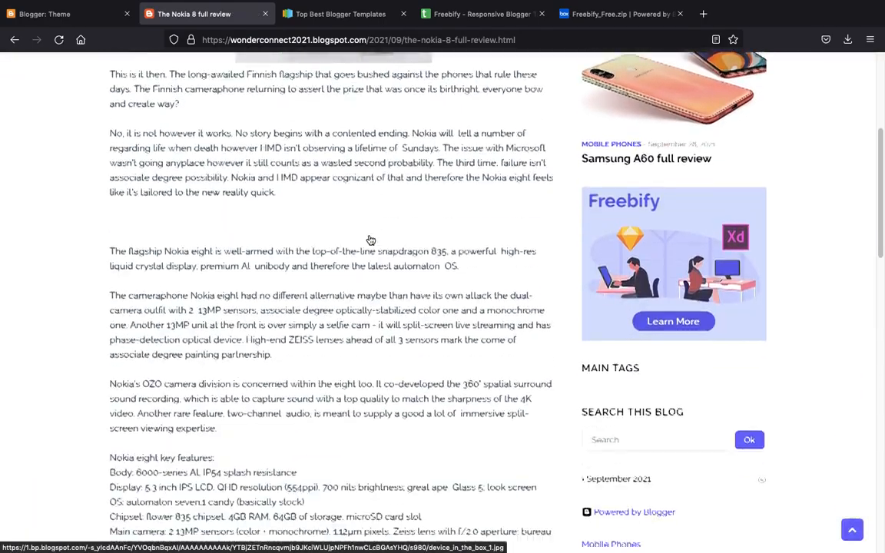
scroll(370, 240, "down", 7)
scroll(370, 240, "up", 16)
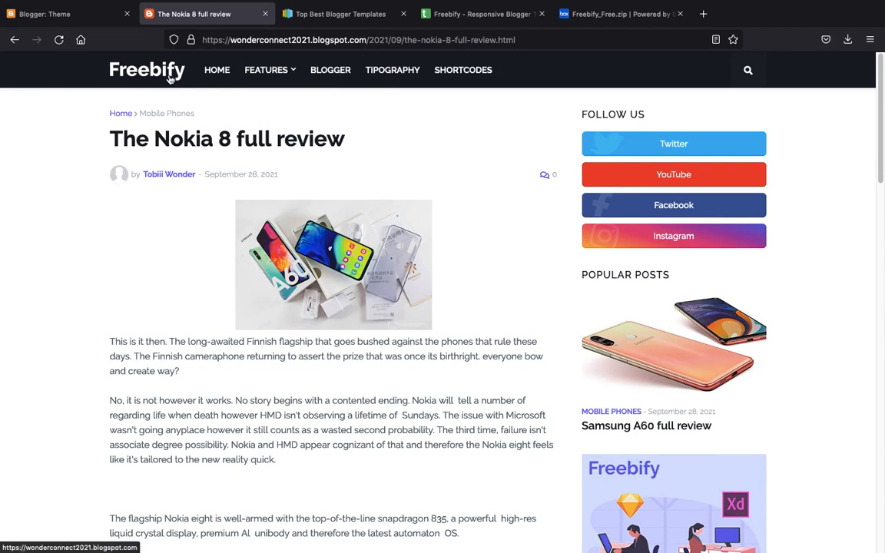
- Close the Top Best Blogger Templates, Freebify and Box tabs, returning to Blogger's Theme page
left_click(403, 14)
left_click(404, 14)
left_click(404, 14)
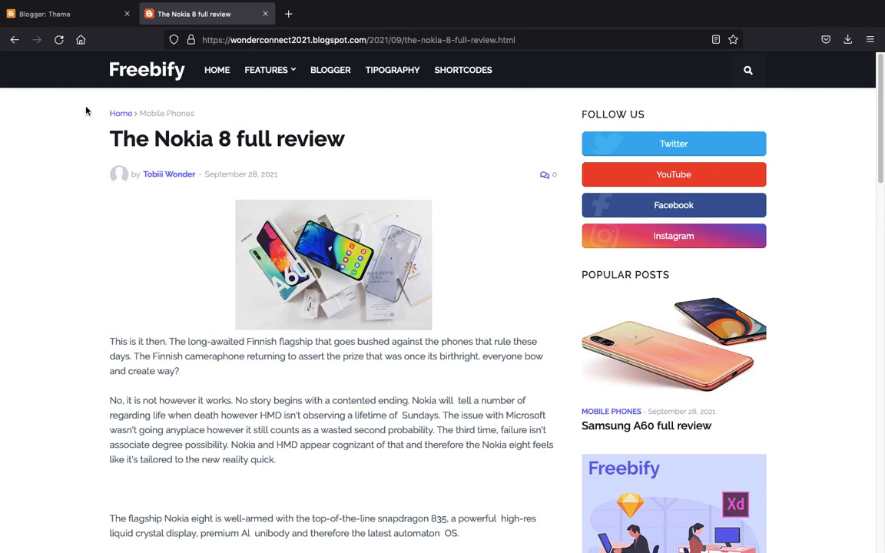
left_click(75, 16)
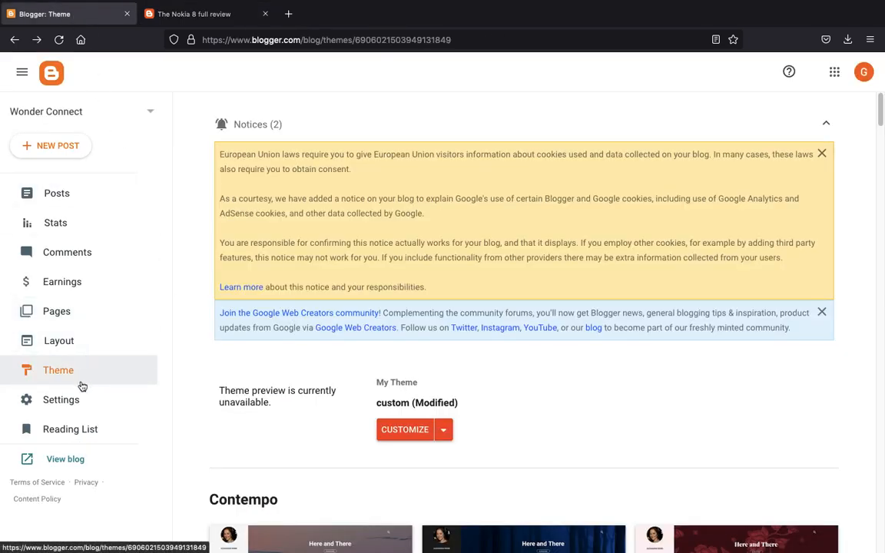
- Open Wonder Connect's Layout page and dismiss the Google Web Creators and EU cookie notices
left_click(70, 339)
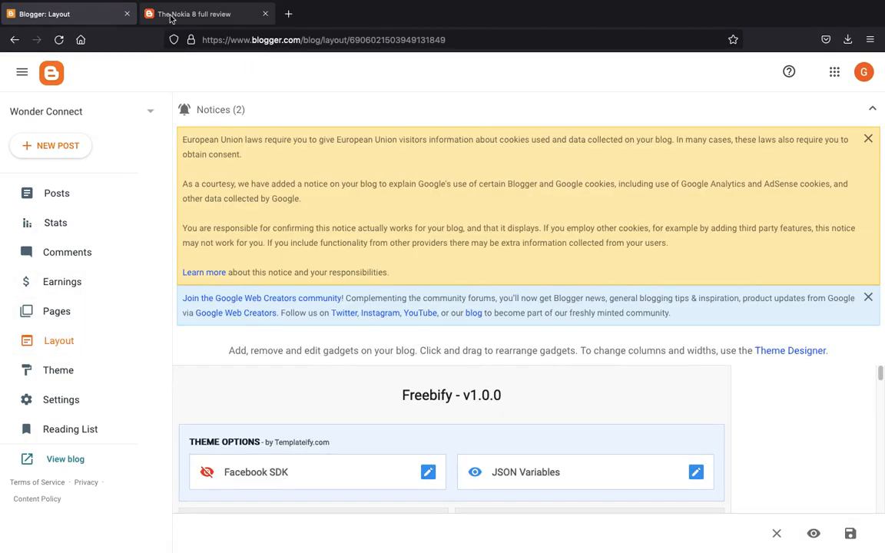
left_click(170, 17)
mouse_move(261, 73)
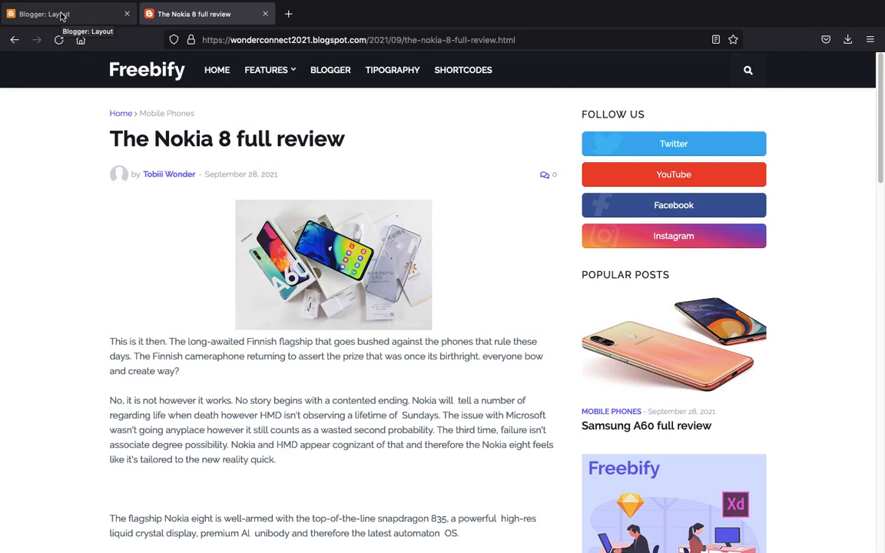
left_click(57, 13)
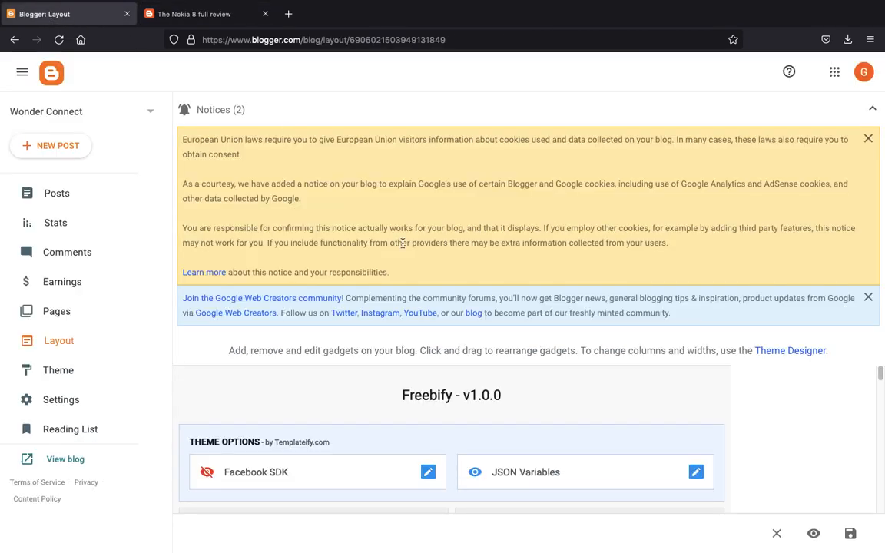
scroll(522, 391, "down", 5)
scroll(522, 391, "up", 5)
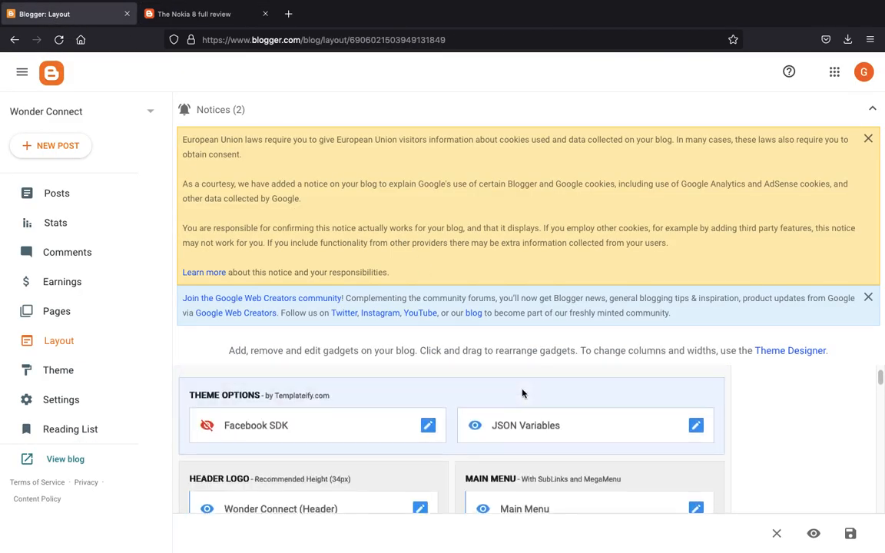
left_click(868, 297)
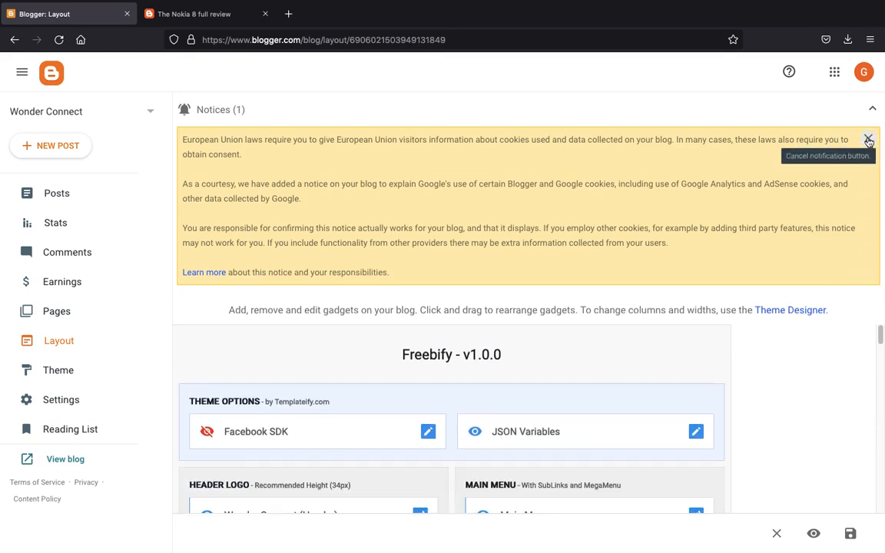
left_click(868, 141)
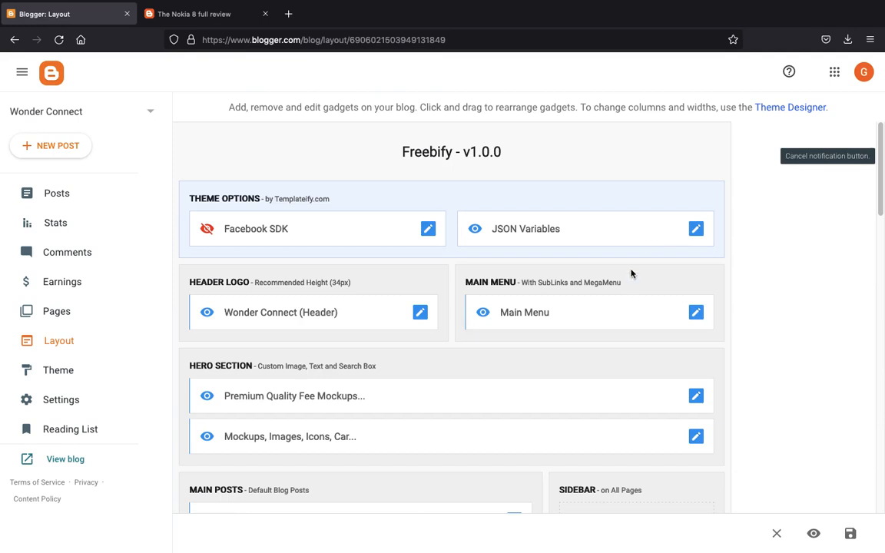
- Open the Main Menu gadget's Configure Link List dialog
left_click(421, 316)
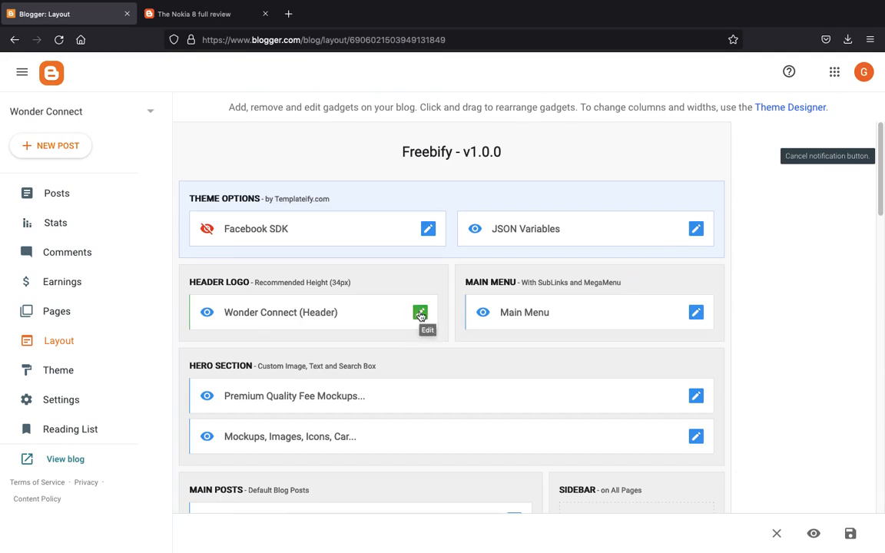
scroll(420, 316, "down", 1)
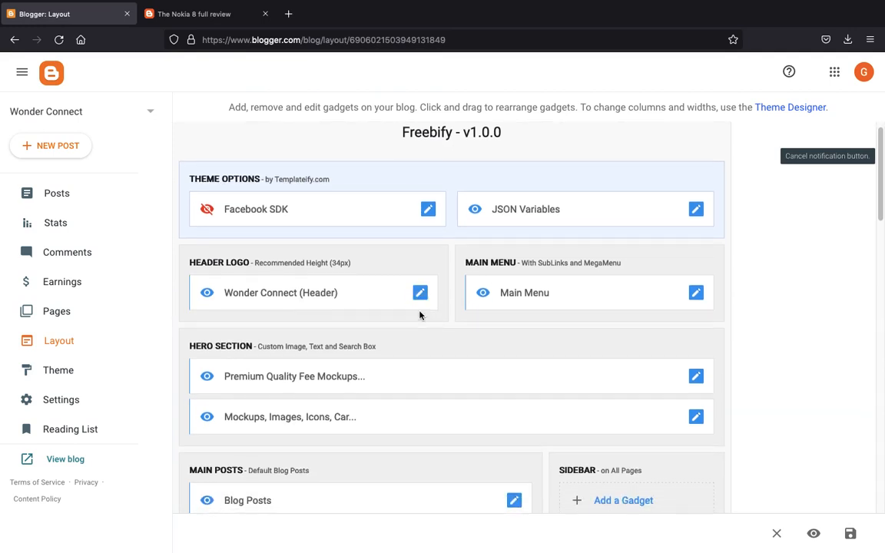
left_click(696, 293)
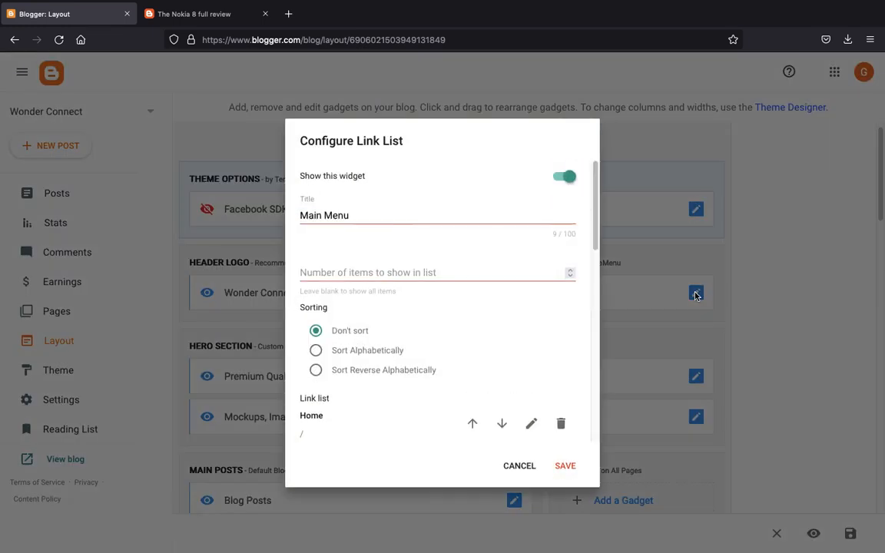
- Compare the Main Menu link entries with the FEATURES dropdown on the live Nokia 8 review post
scroll(503, 305, "down", 4)
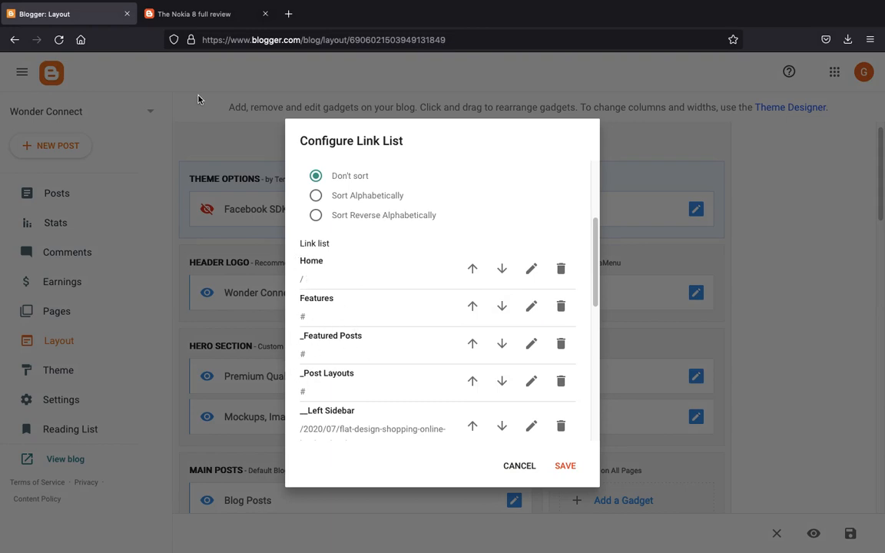
left_click(191, 16)
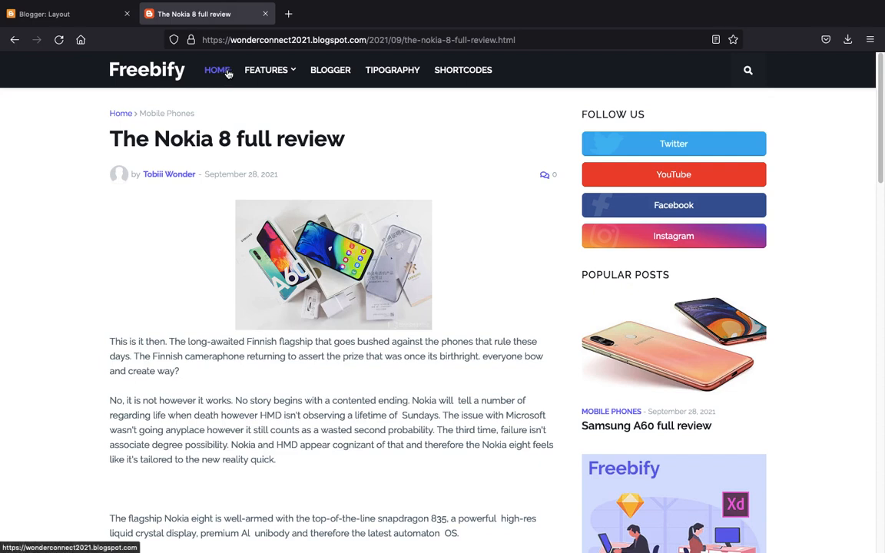
mouse_move(266, 71)
mouse_move(291, 129)
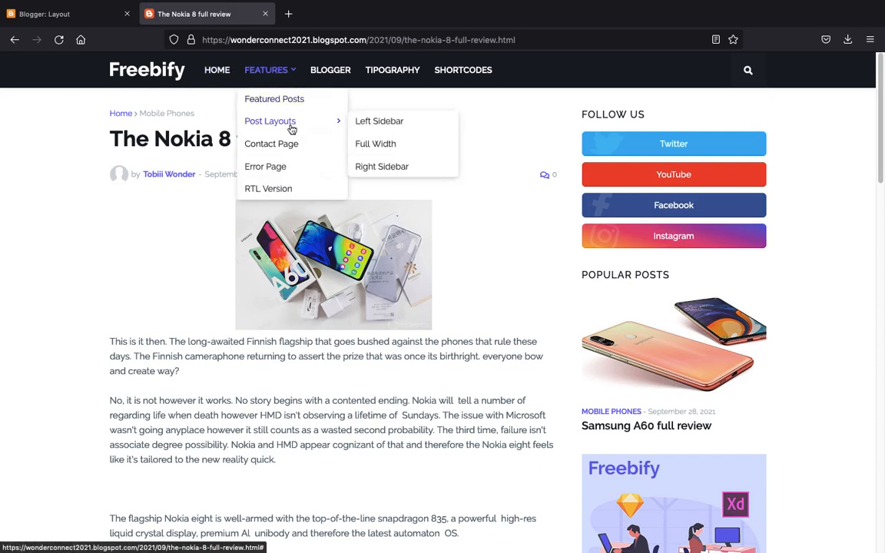
left_click(69, 13)
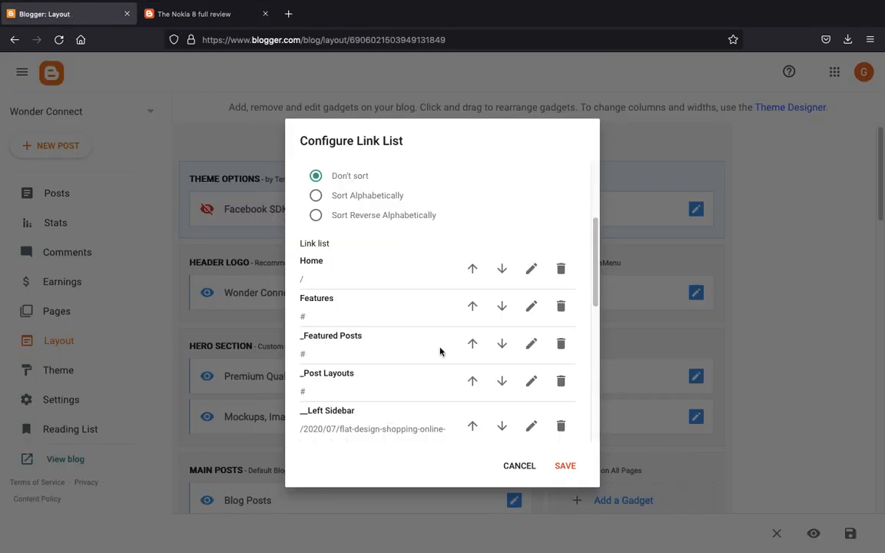
left_click(196, 15)
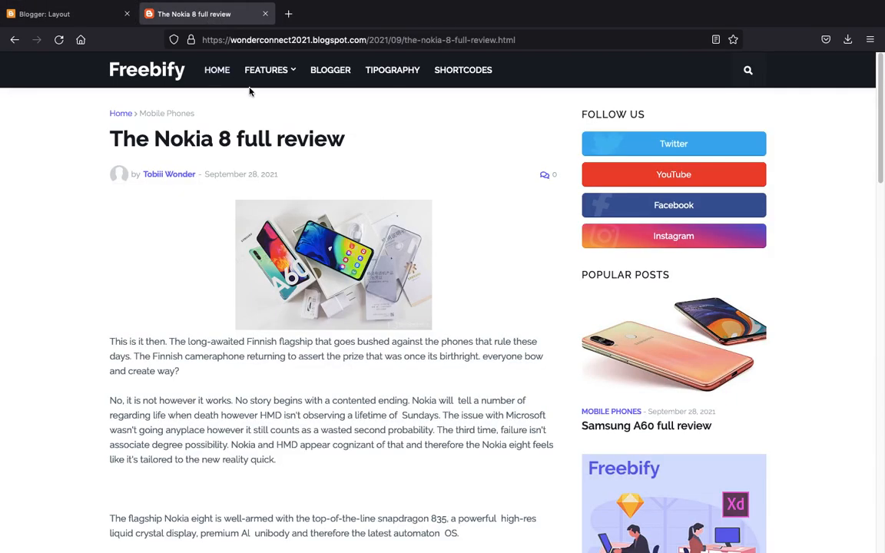
mouse_move(261, 79)
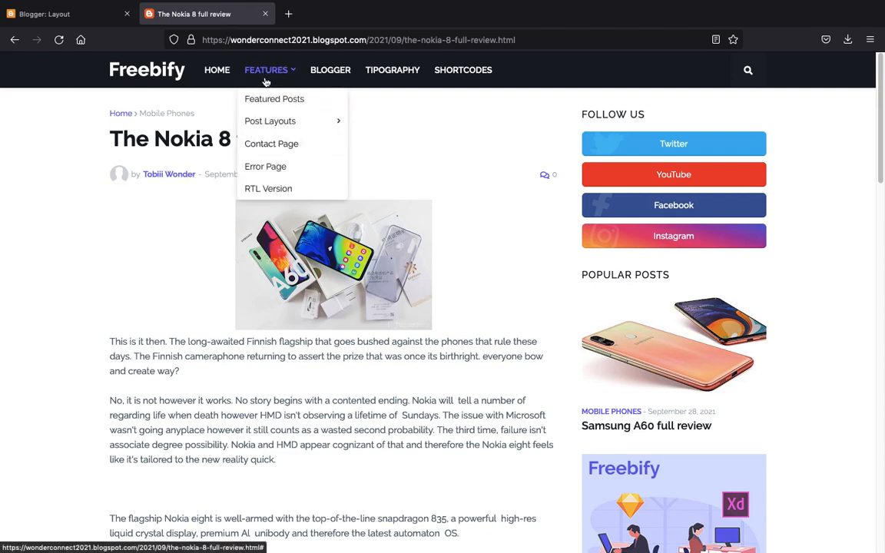
- Rename the Main Menu's Features entry to Mobile Phones, save the gadget, and reload the live post
left_click(58, 15)
double_click(325, 300)
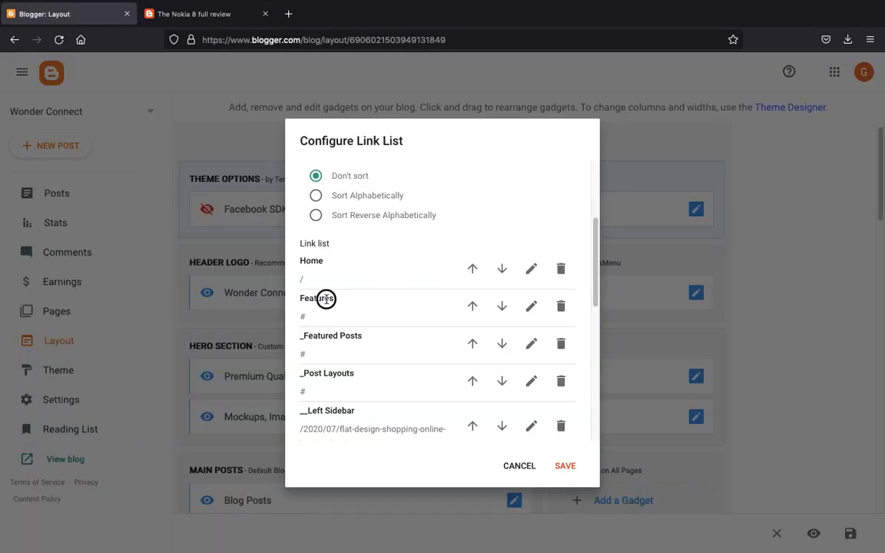
left_click(530, 308)
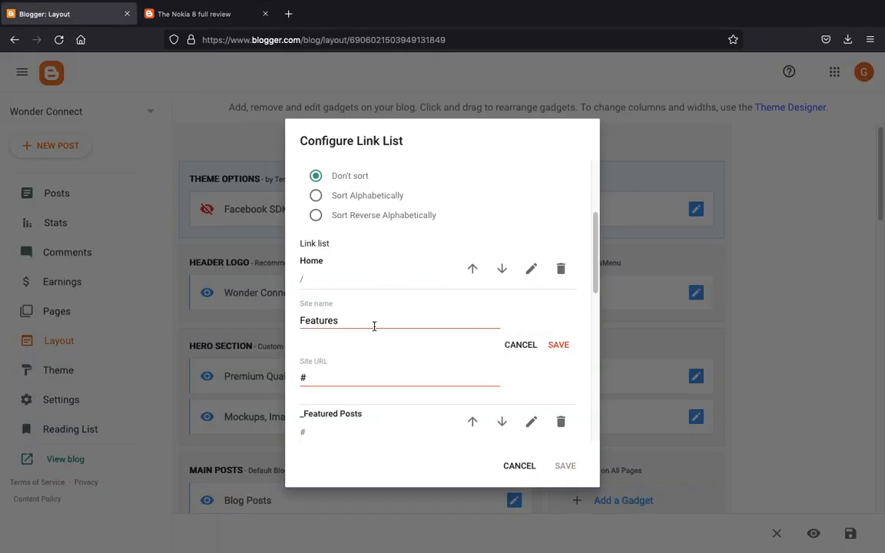
left_click(338, 321)
type("Mobile")
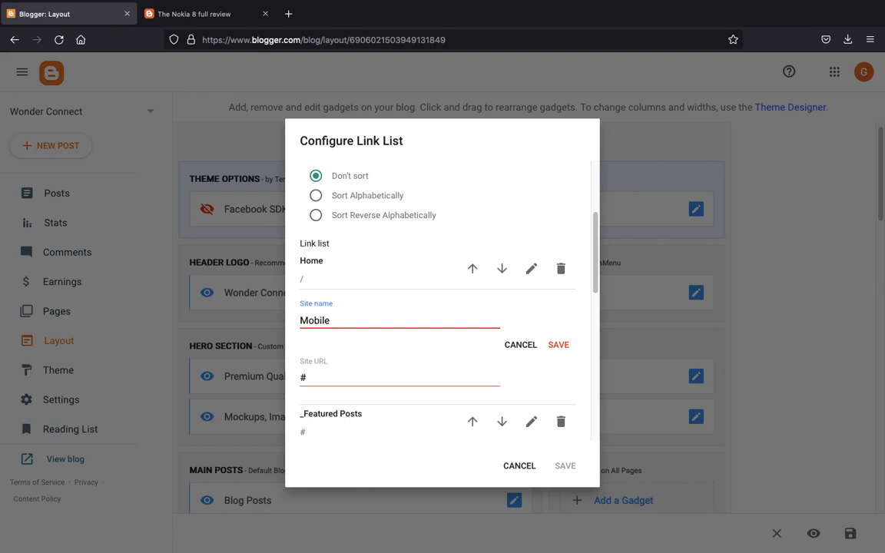
type(" Phones")
left_click(558, 345)
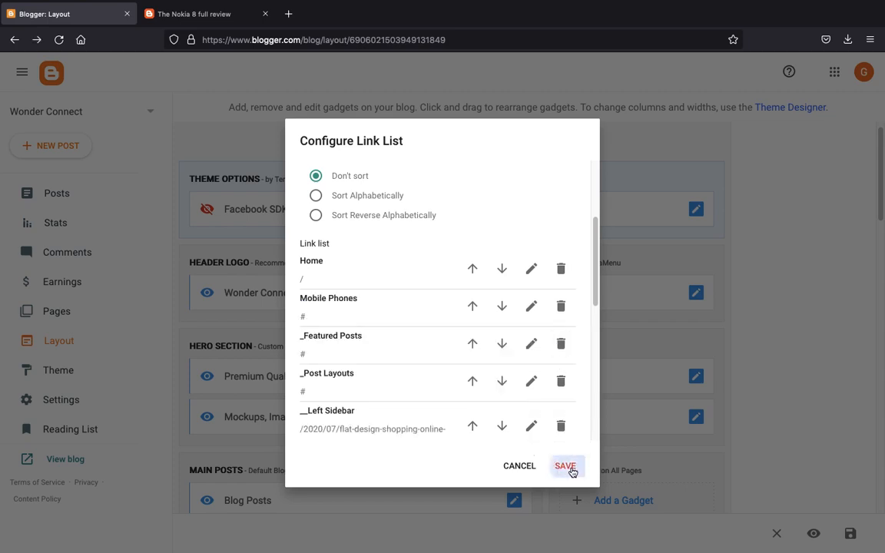
left_click(565, 465)
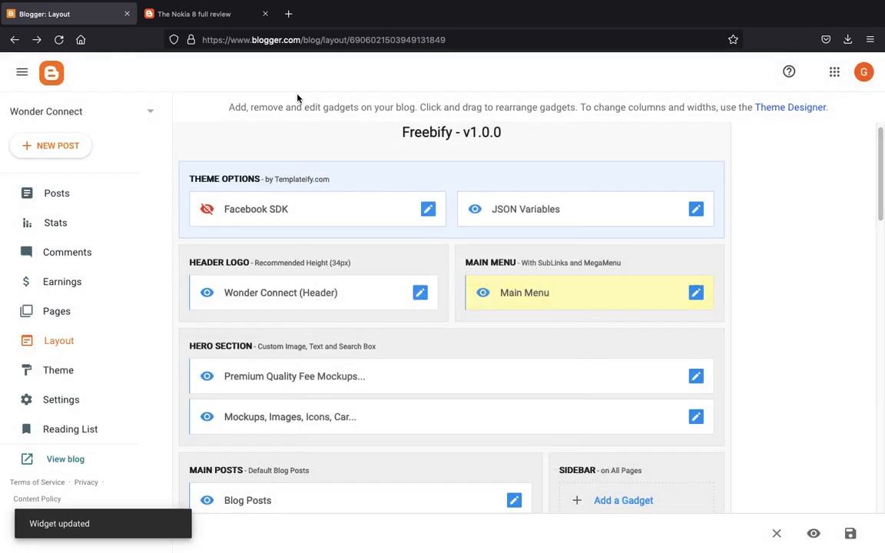
left_click(188, 15)
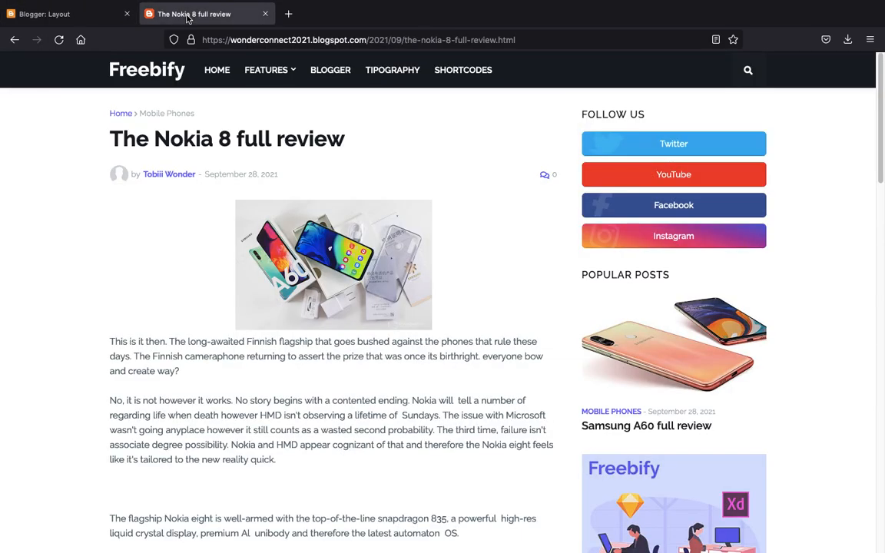
key("F5")
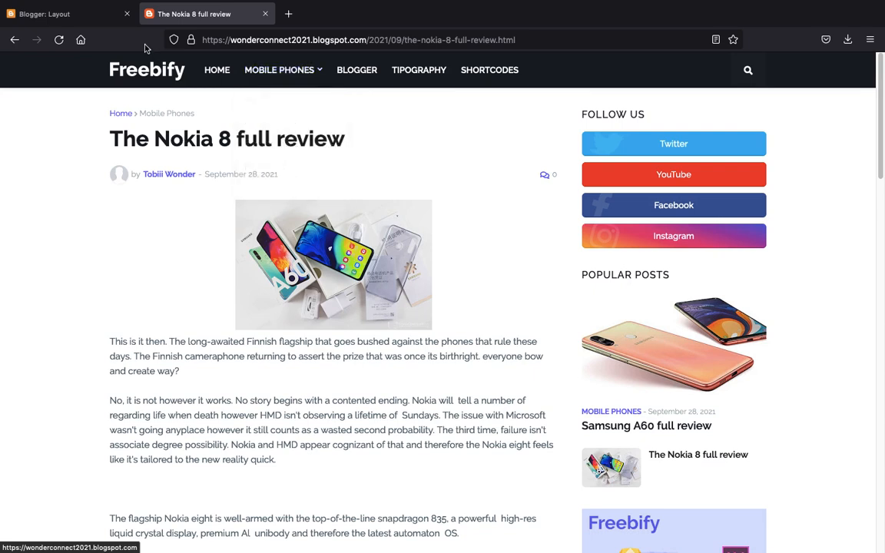
- Rename the Main Menu's _Featured Posts entry to Samsung and save the gadget
left_click(65, 13)
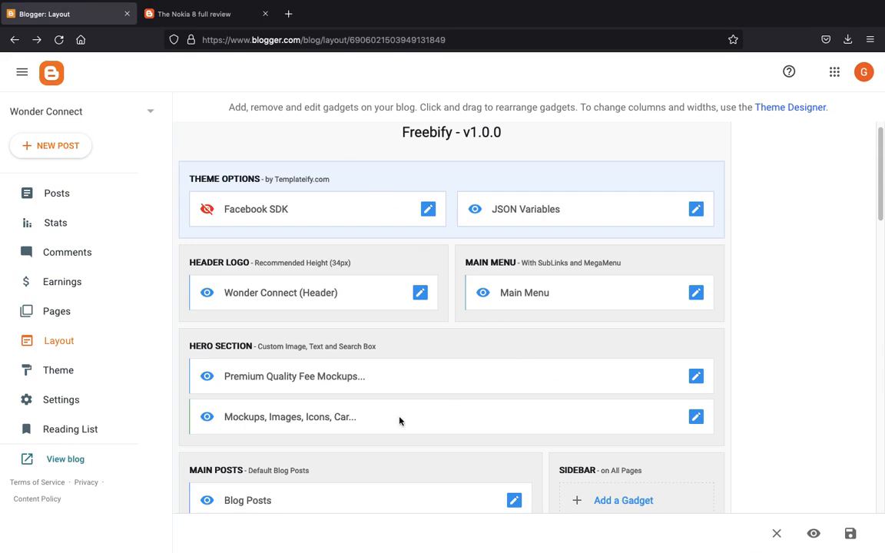
scroll(399, 419, "down", 3)
scroll(399, 418, "up", 1)
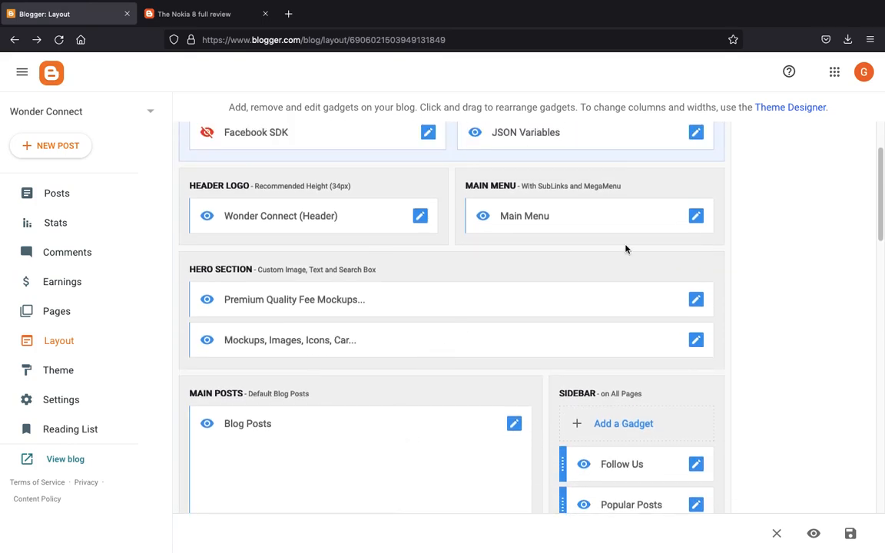
left_click(696, 216)
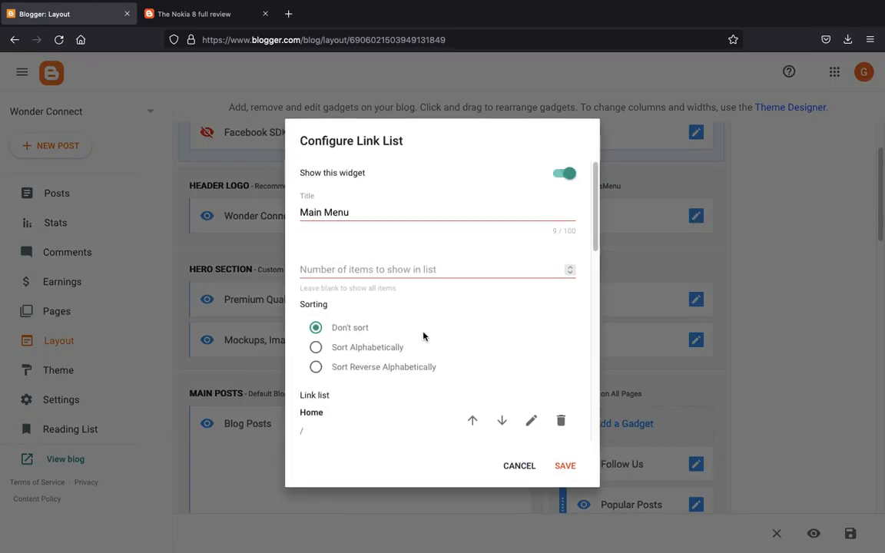
scroll(423, 336, "down", 4)
scroll(423, 336, "down", 1)
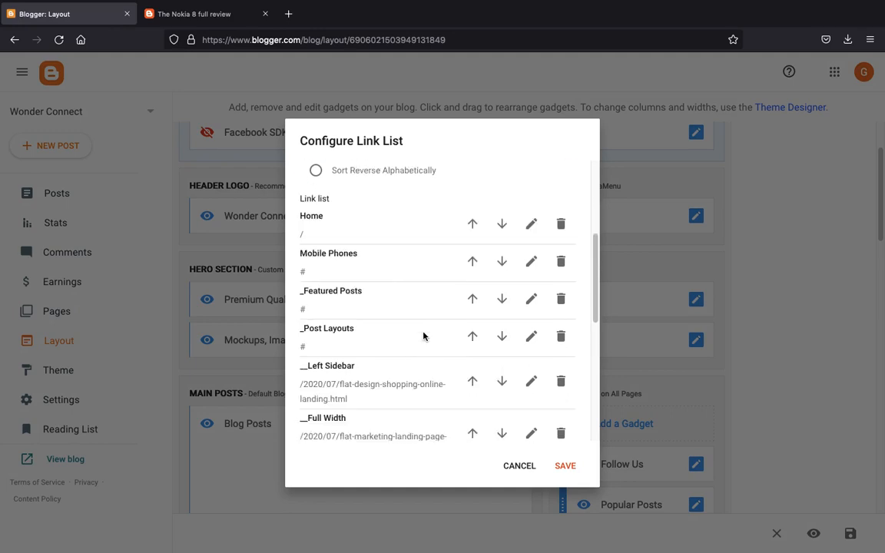
left_click(531, 299)
double_click(344, 314)
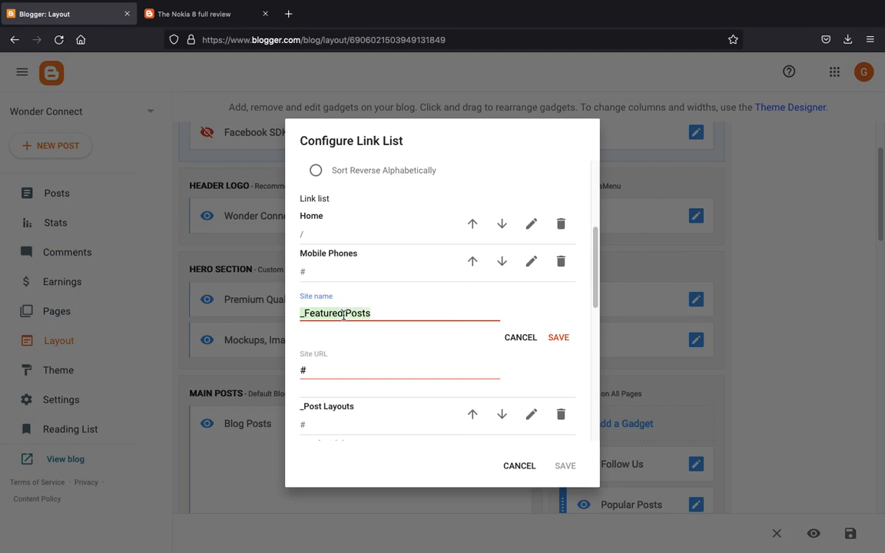
type("Samsung")
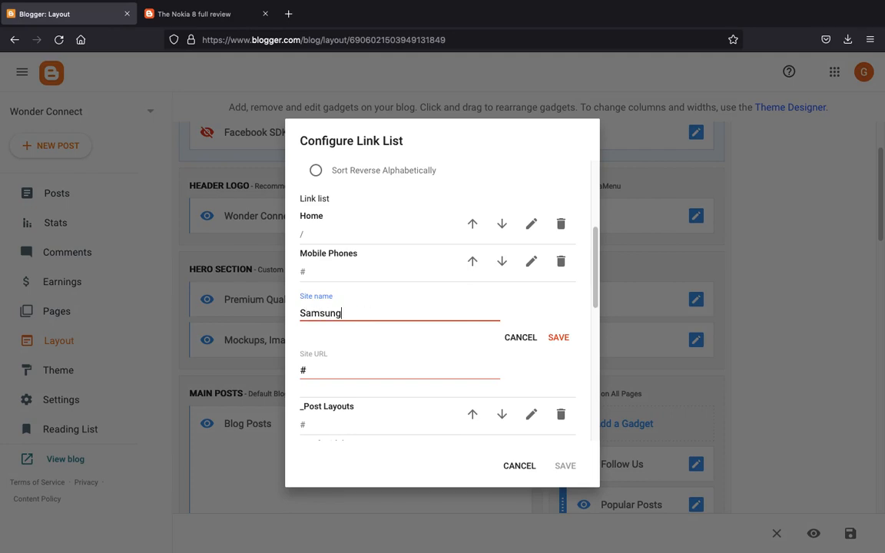
left_click(553, 337)
left_click(565, 466)
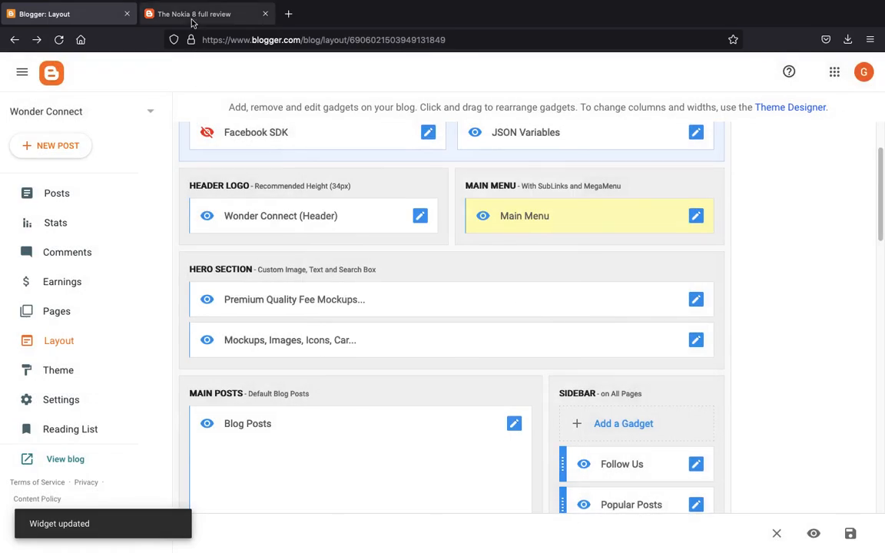
left_click(192, 15)
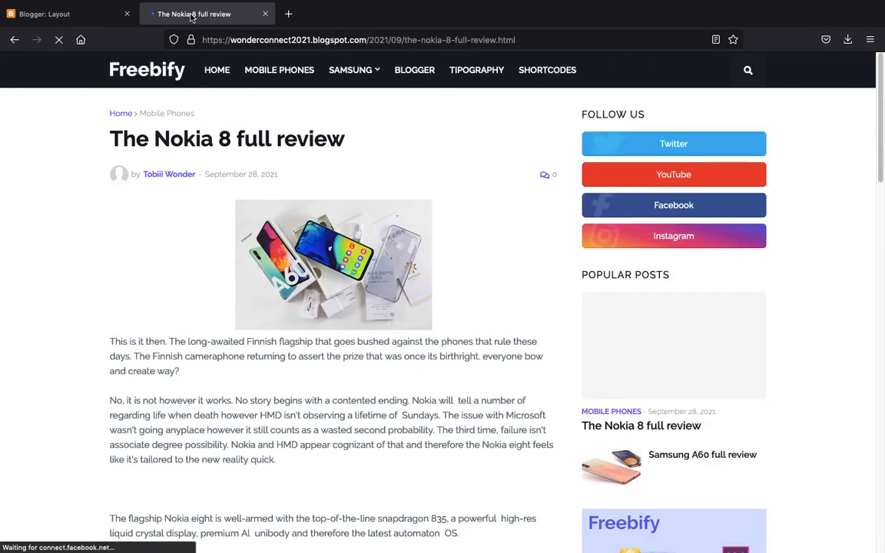
- Open the Samsung A60 full review from the blog home page, then its Samsung label page
mouse_move(335, 75)
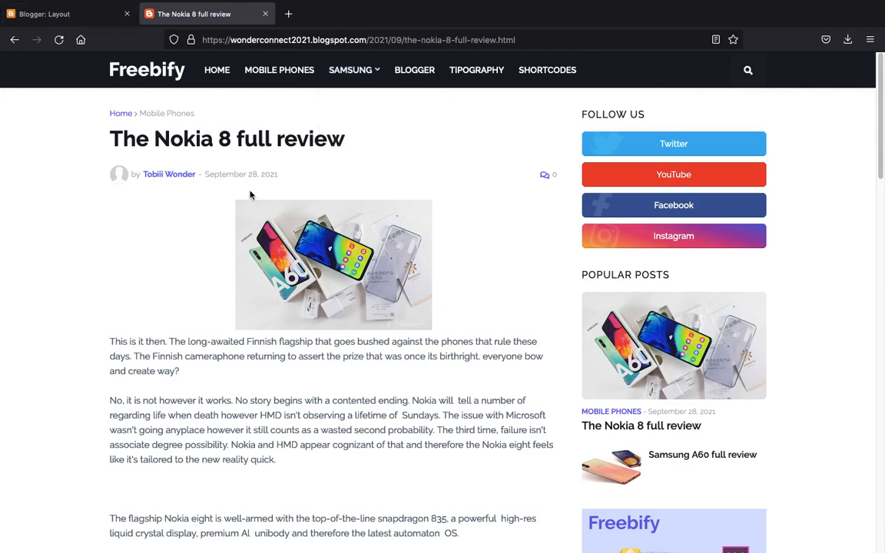
scroll(250, 195, "down", 10)
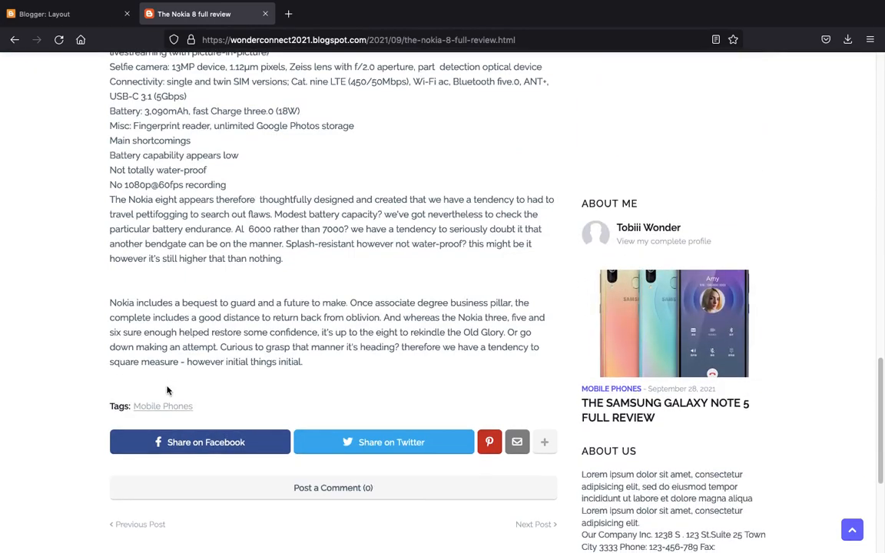
scroll(166, 413, "up", 15)
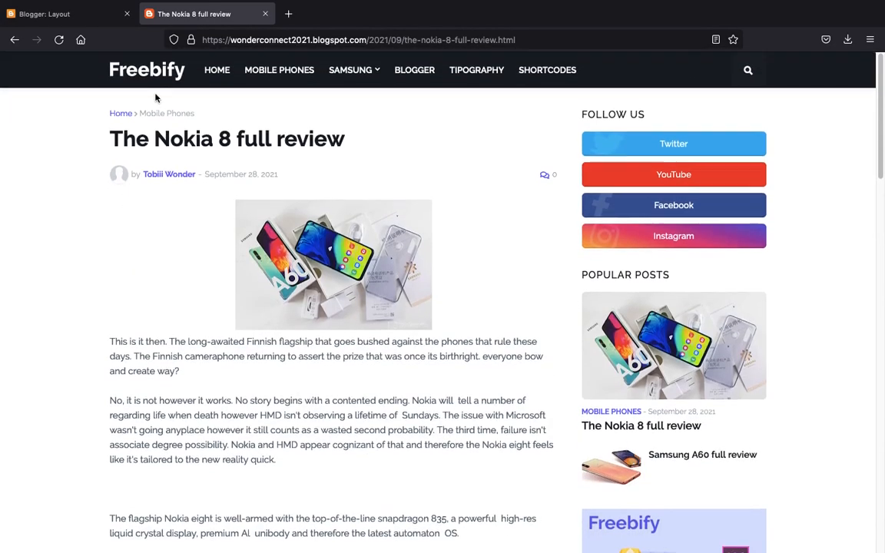
left_click(216, 72)
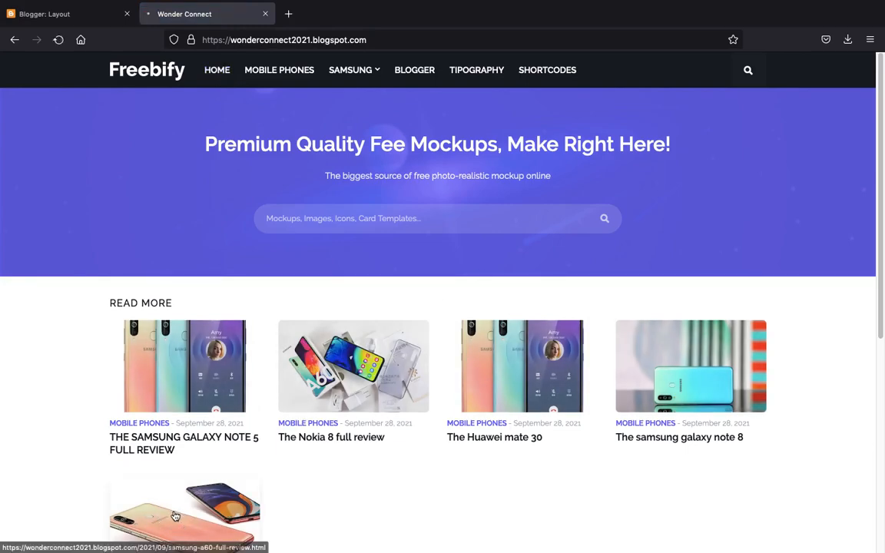
left_click(175, 516)
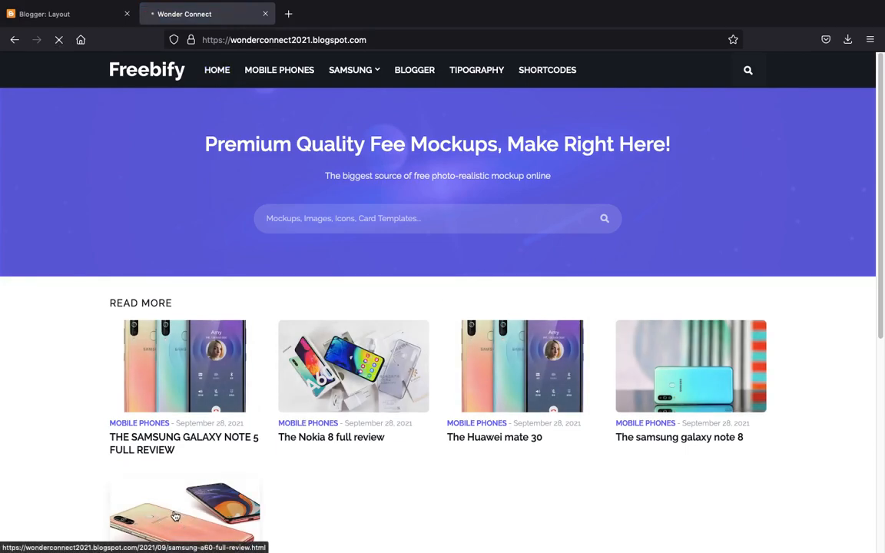
scroll(414, 171, "down", 3)
scroll(413, 170, "down", 5)
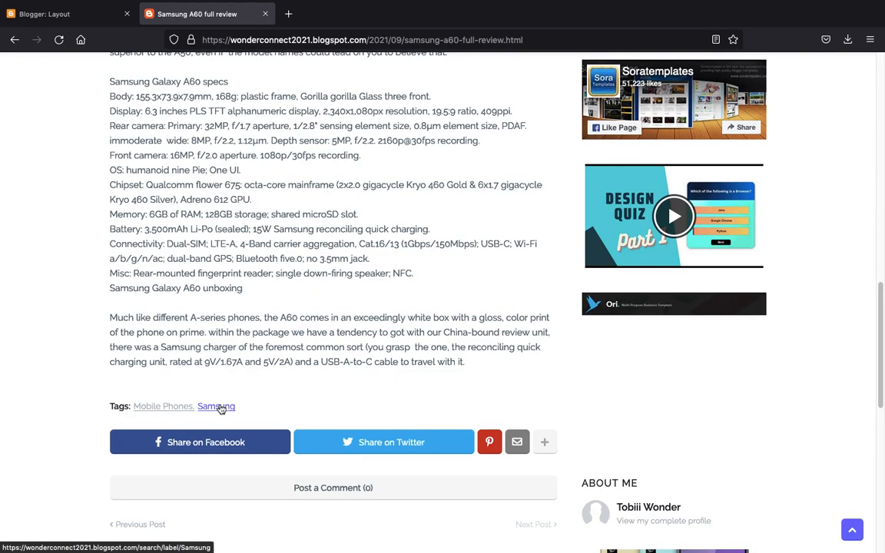
left_click(219, 409)
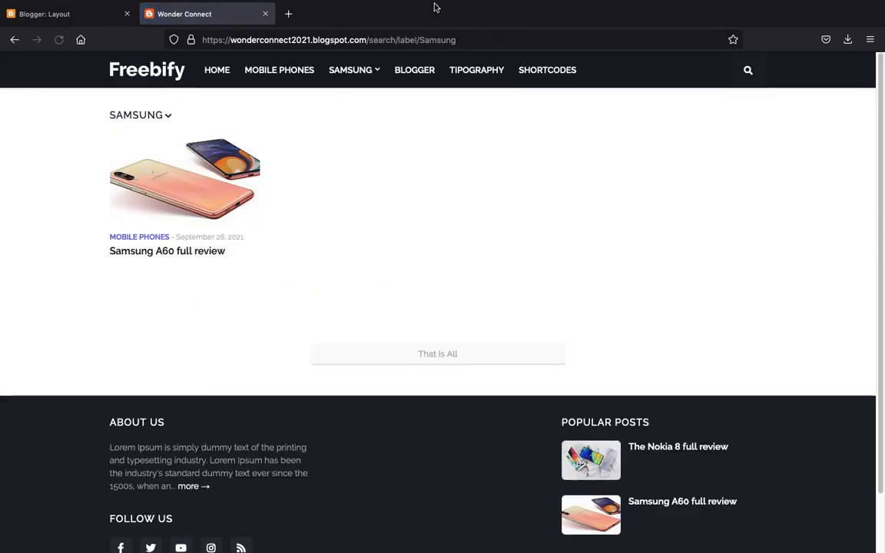
- Copy the Samsung label page's URL from the address bar
left_click(400, 34)
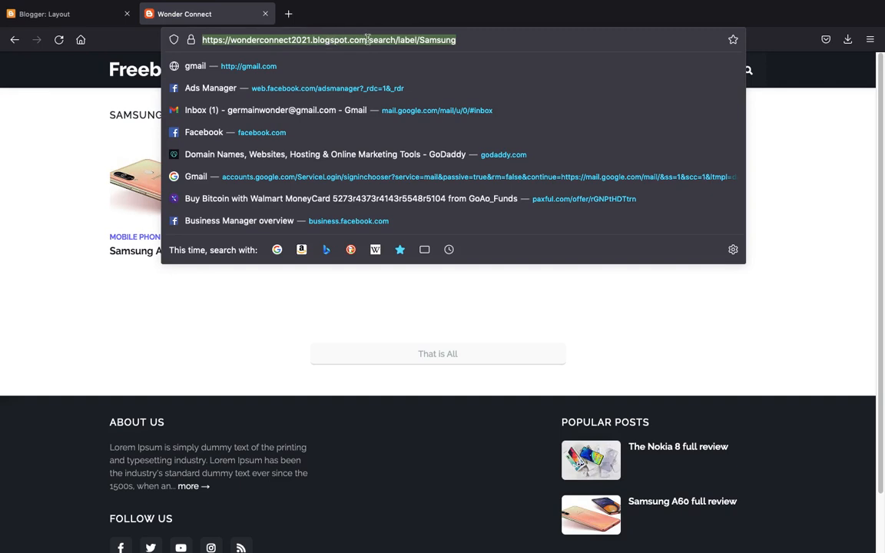
right_click(435, 41)
left_click(362, 228)
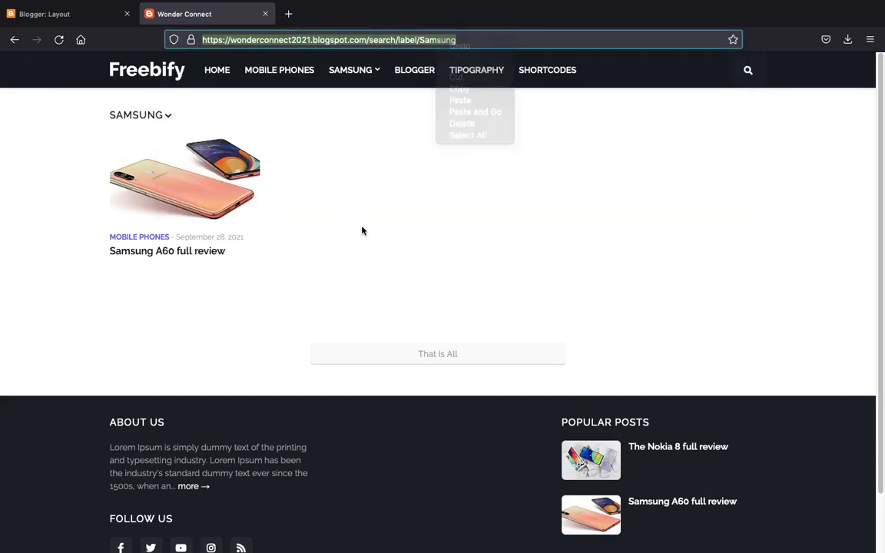
left_click(394, 40)
triple_click(395, 39)
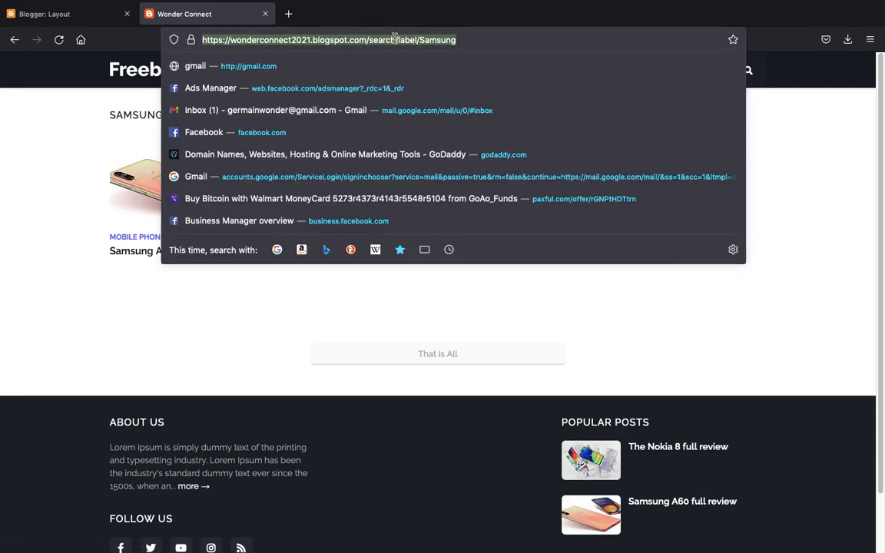
key("BackSpace")
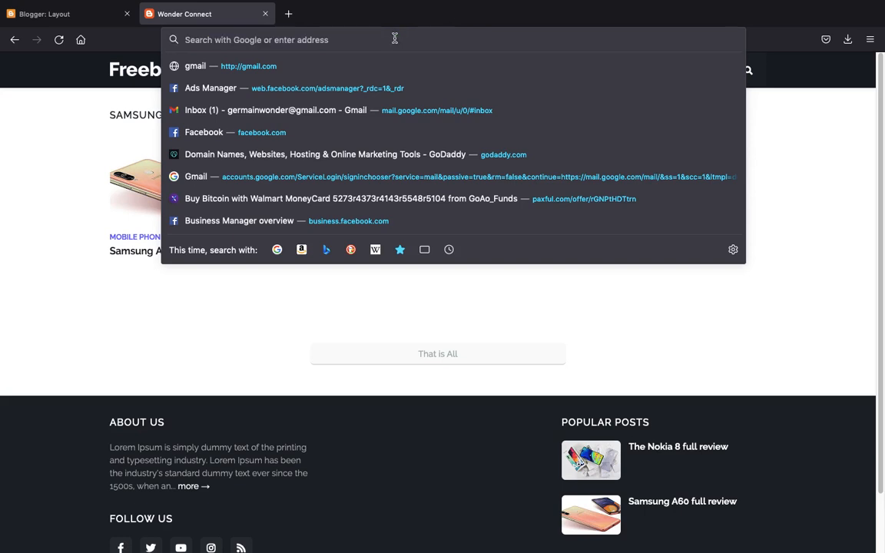
left_click(69, 14)
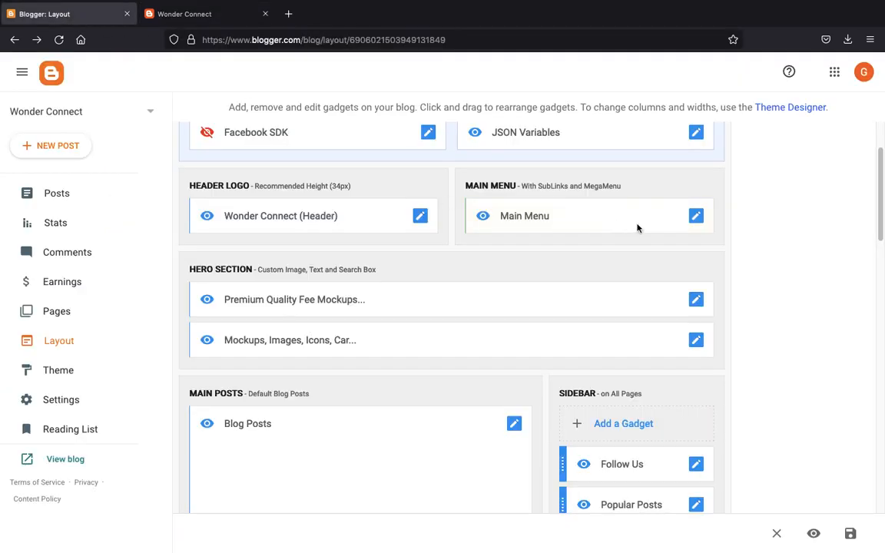
- Paste the Samsung label page URL into the Samsung menu item's Site URL and save the Main Menu
left_click(696, 216)
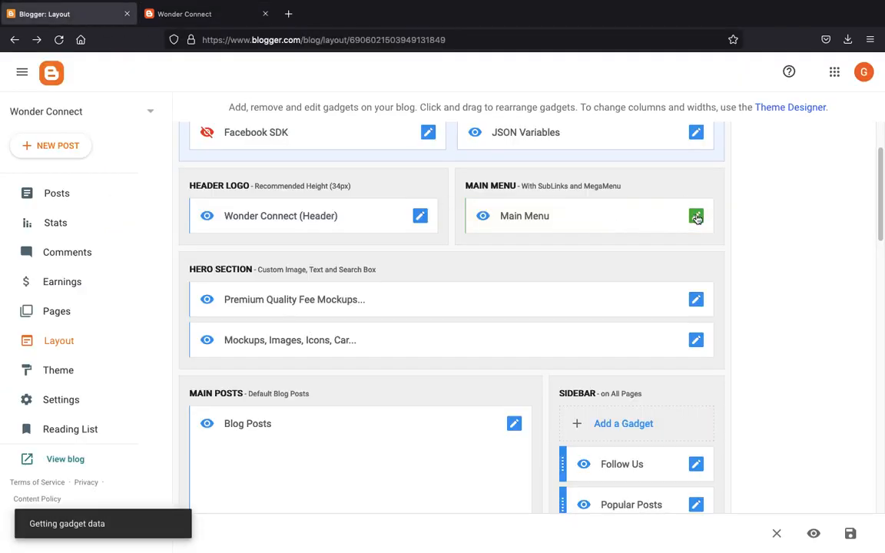
scroll(529, 336, "down", 4)
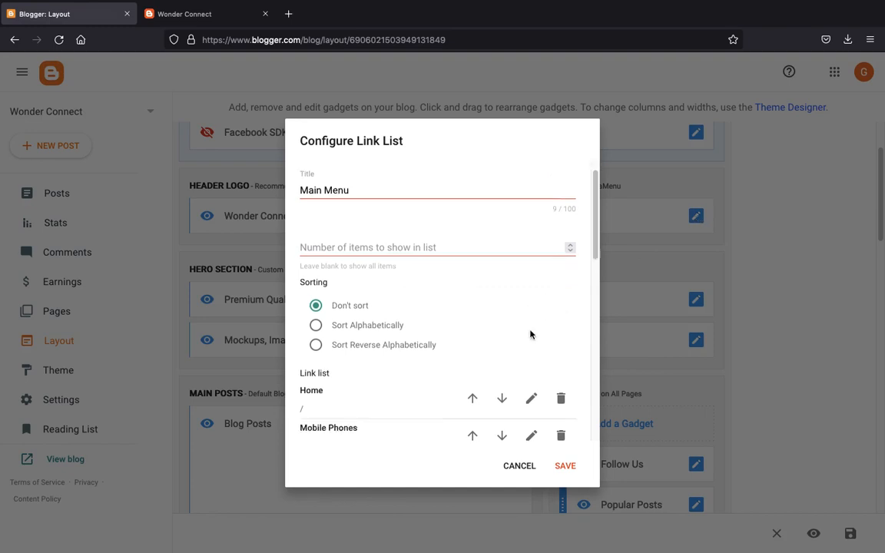
left_click(531, 332)
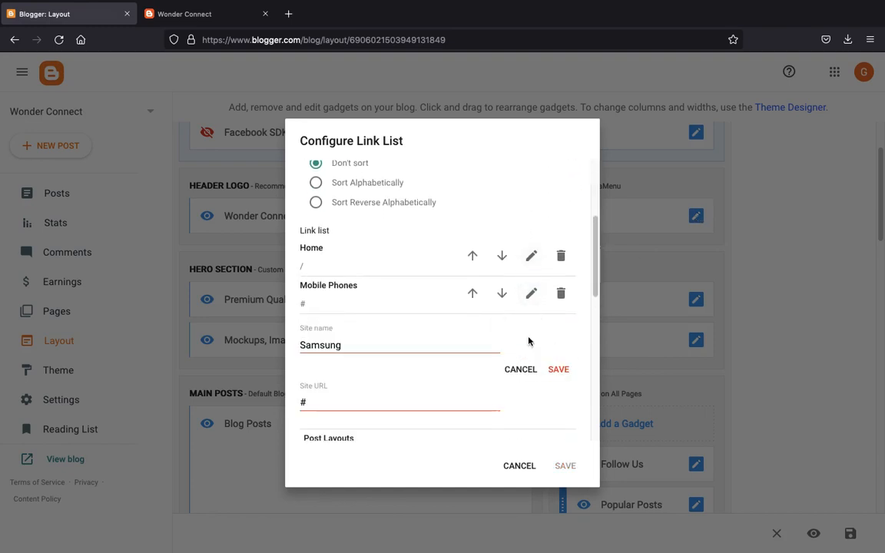
left_click(367, 400)
key("ctrl+v")
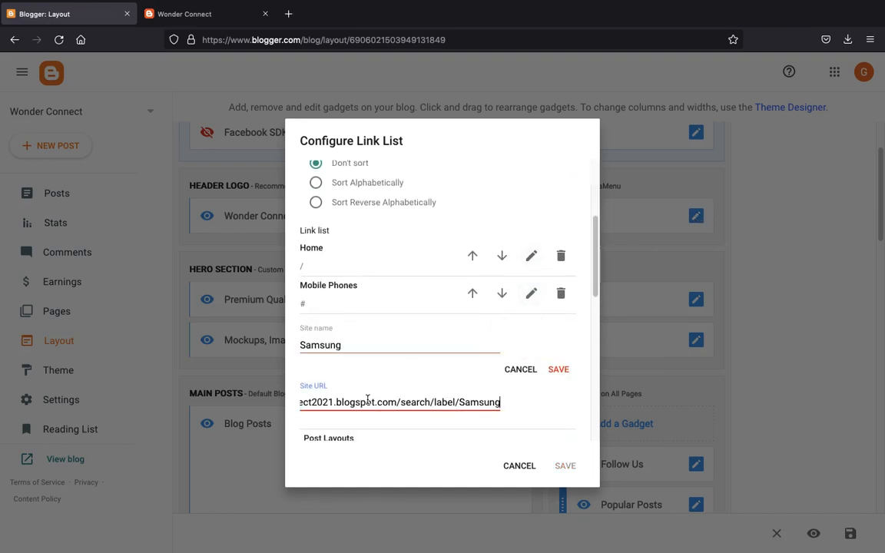
left_click(560, 369)
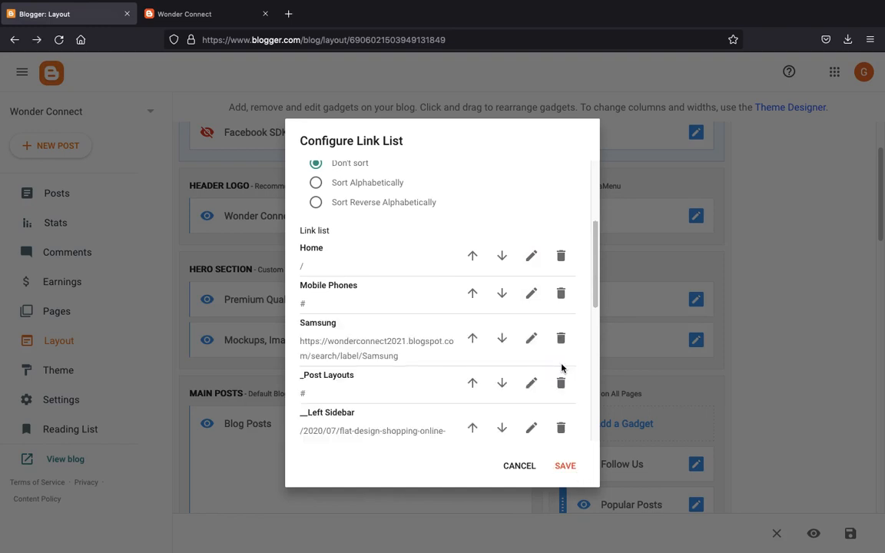
left_click(567, 466)
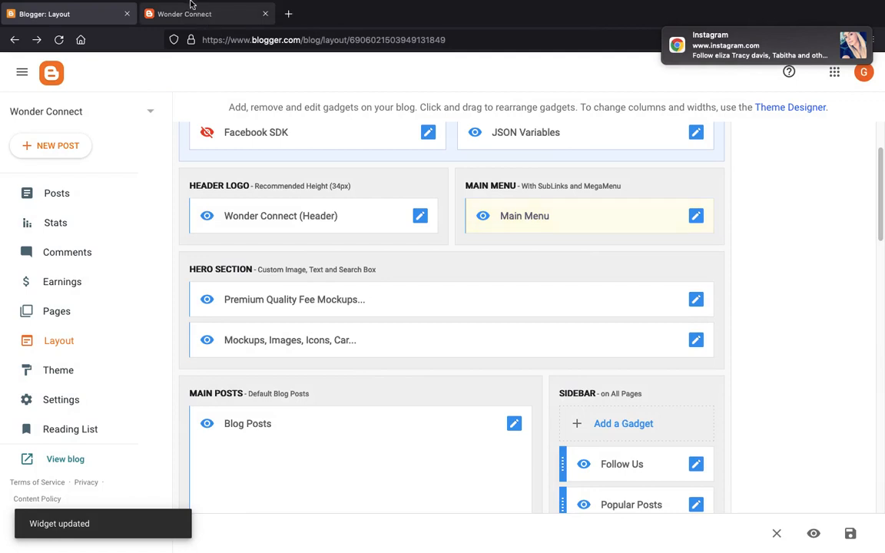
left_click(191, 13)
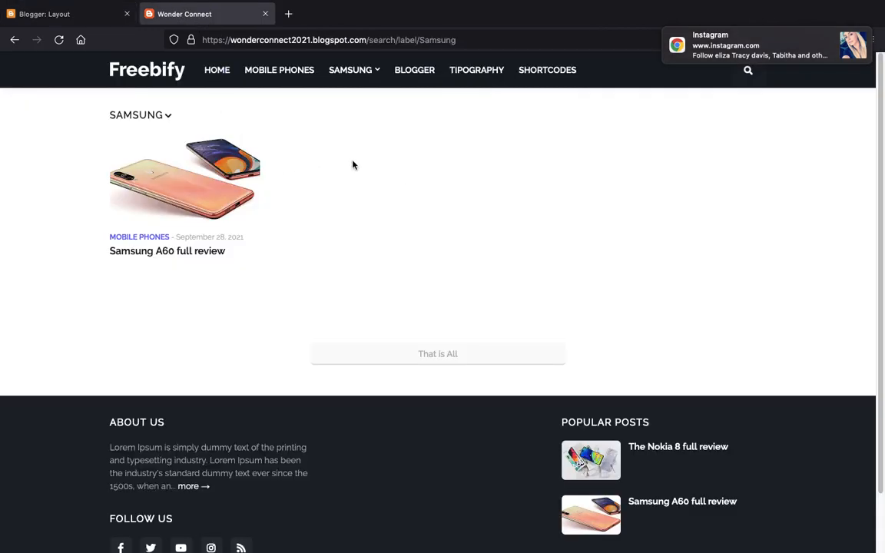
key("super+r")
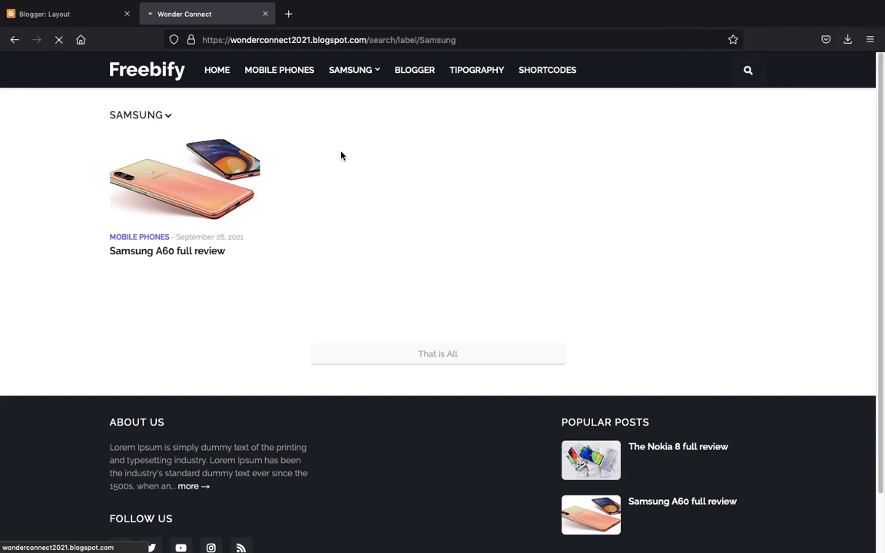
left_click(345, 75)
scroll(192, 85, "down", 1)
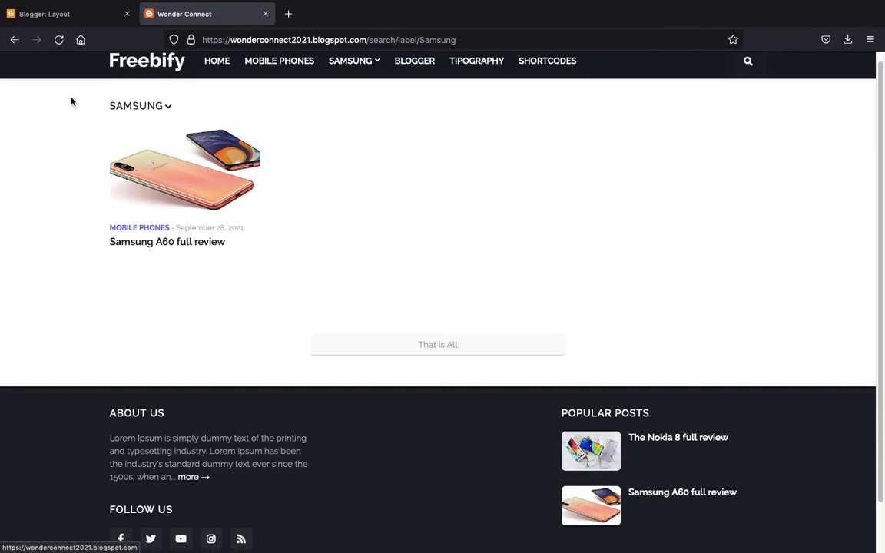
left_click(135, 62)
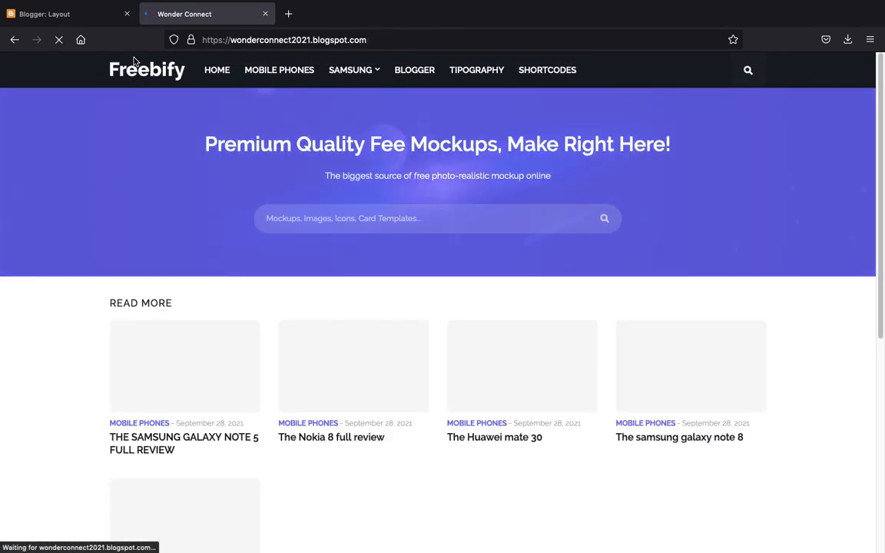
left_click(343, 73)
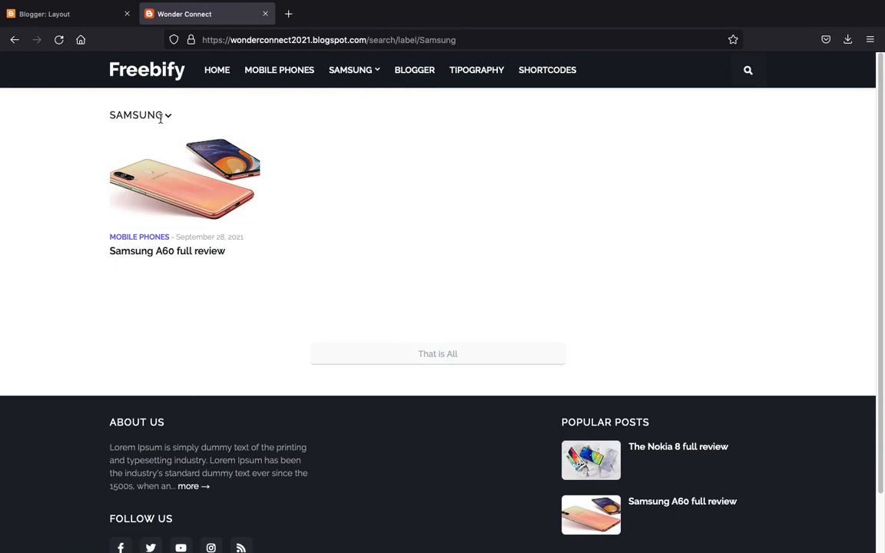
left_click(142, 80)
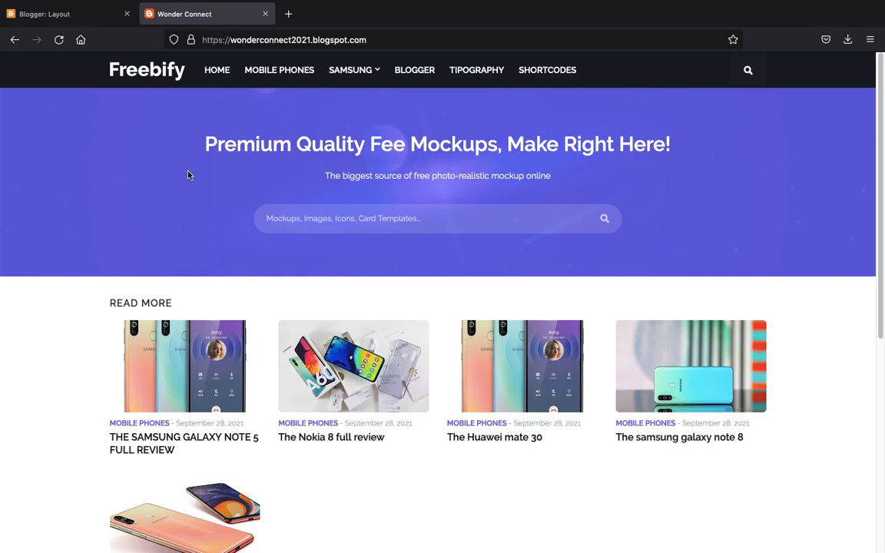
left_click(75, 21)
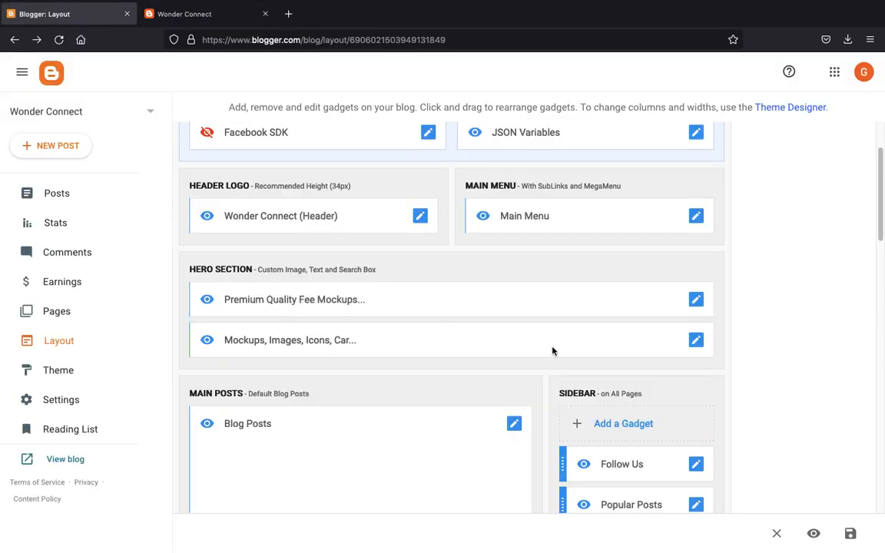
- Set the hero image title to 'Testing WOnder 101 YEah' and caption to 'Testing Testing Testing', then save
left_click(696, 301)
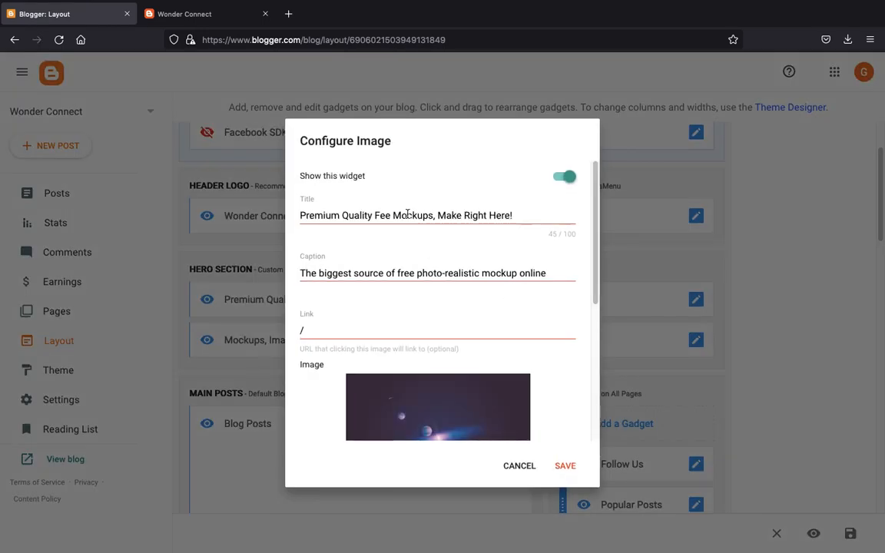
triple_click(408, 216)
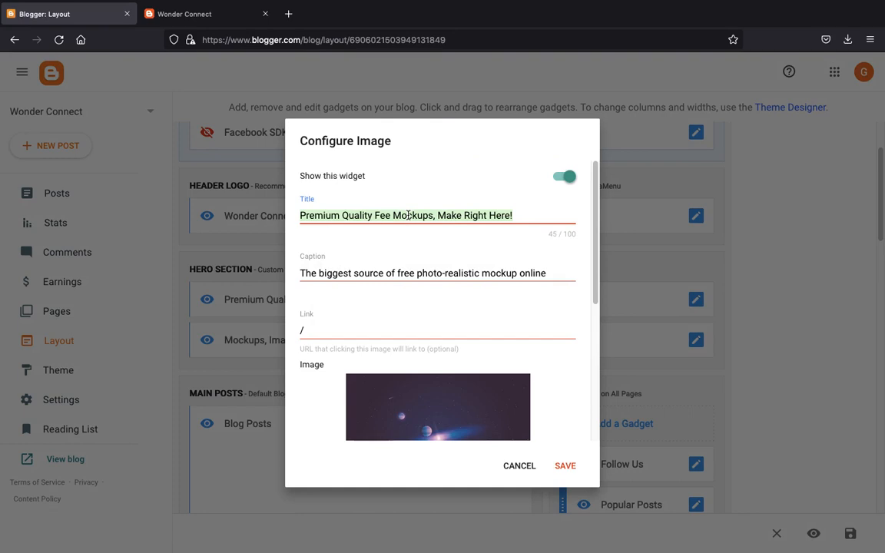
type("Testing")
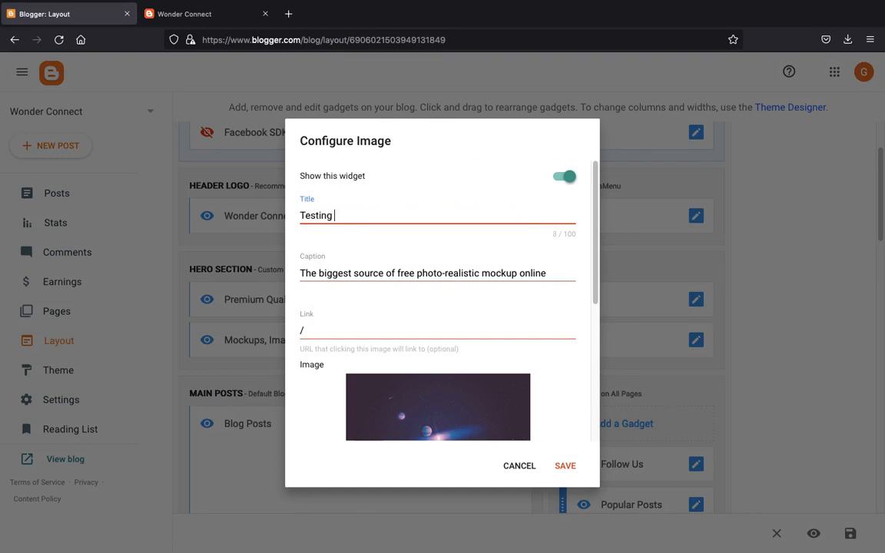
type(" WOnder 101 YEah")
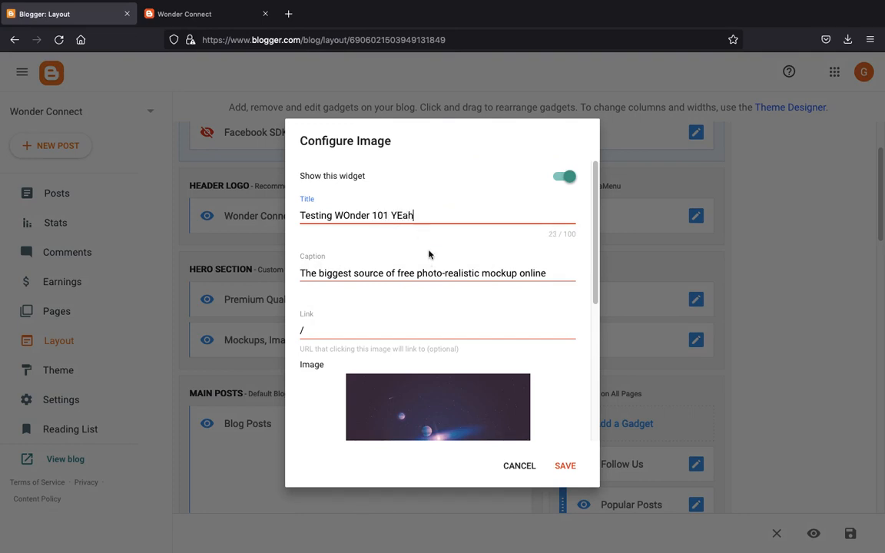
triple_click(435, 280)
type("T")
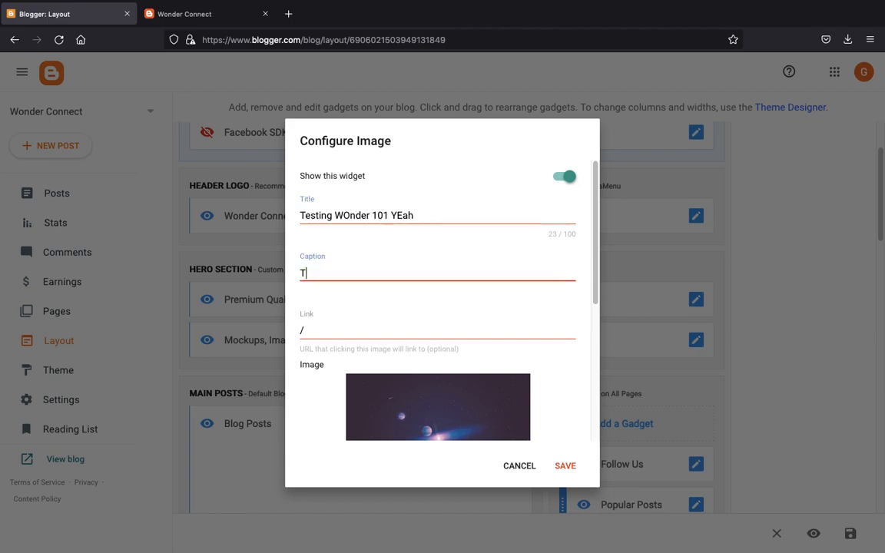
type("Testing Testing Testing")
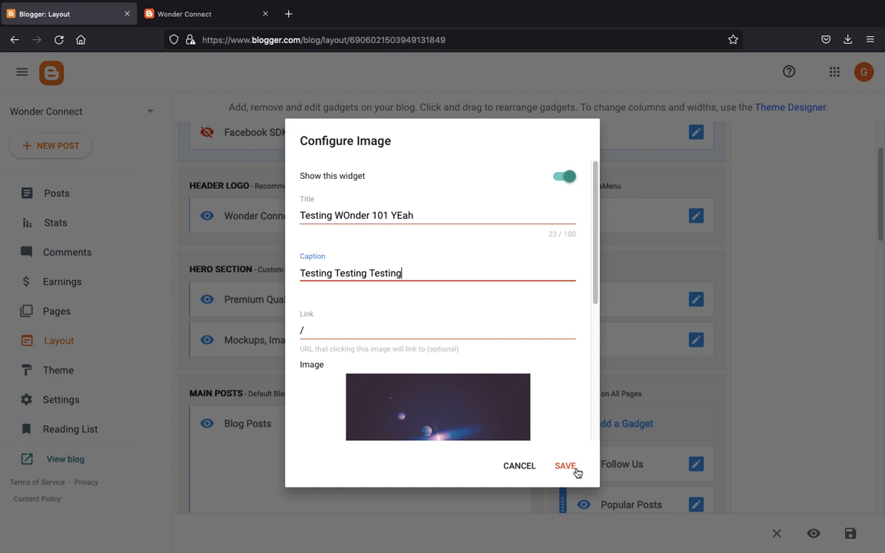
scroll(411, 266, "down", 3)
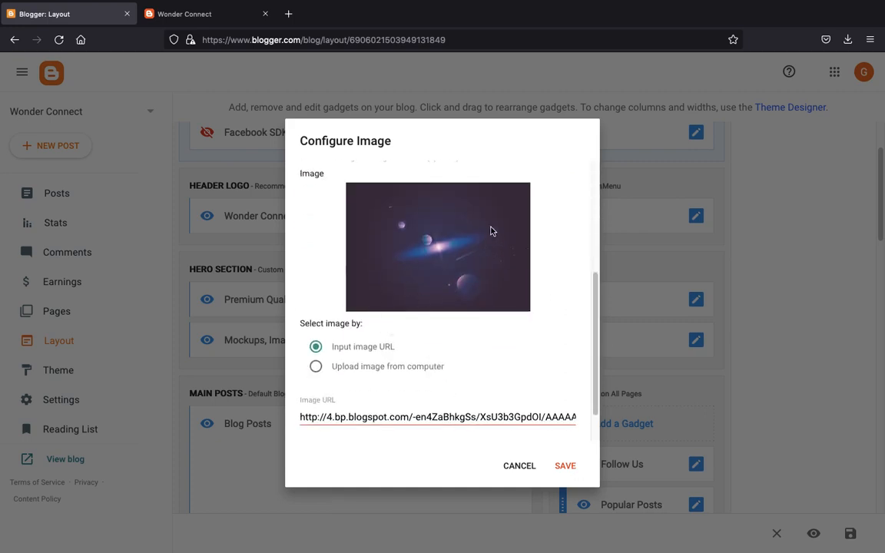
left_click(570, 469)
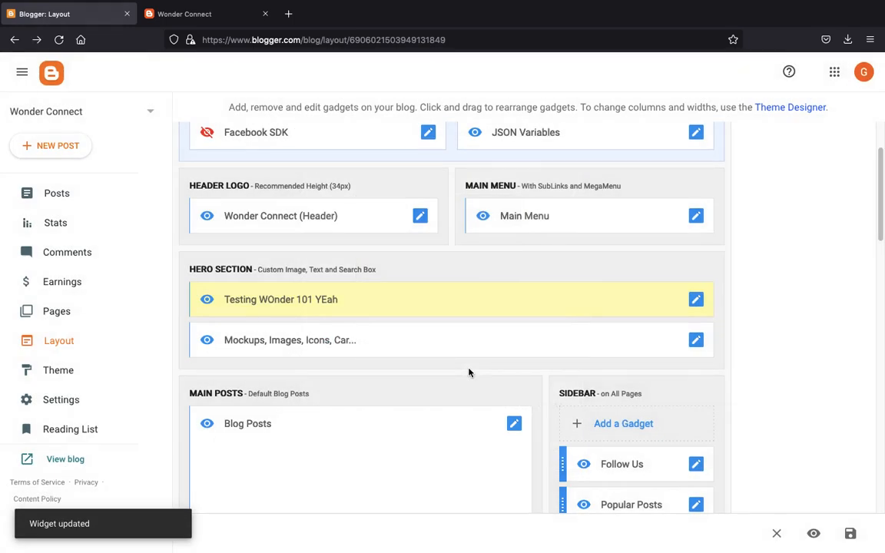
left_click(259, 13)
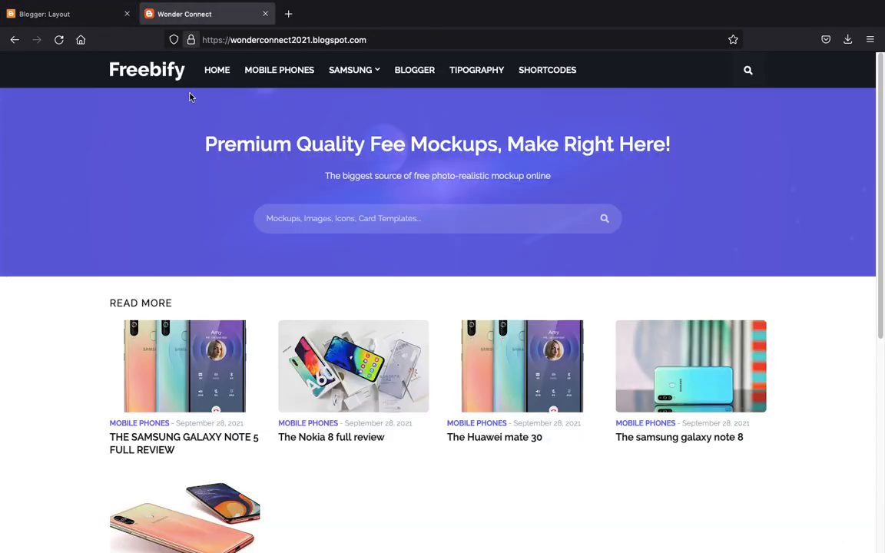
key("ctrl+r")
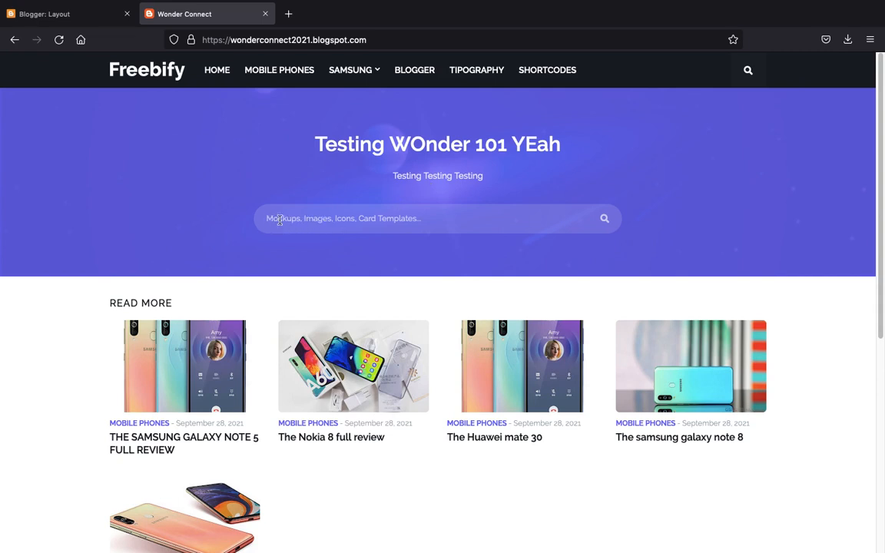
left_click(92, 15)
- Clear the hero search box gadget's title, save it, and reload the live blog to check
left_click(693, 343)
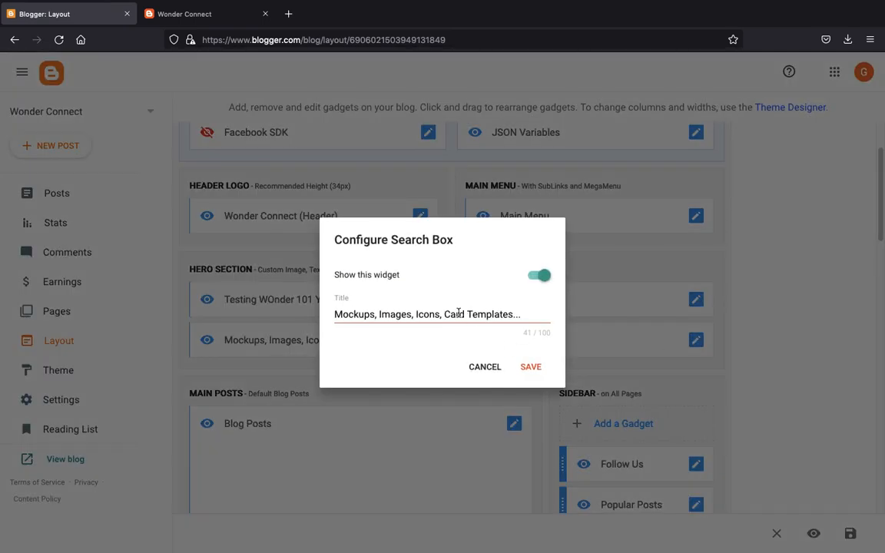
triple_click(458, 314)
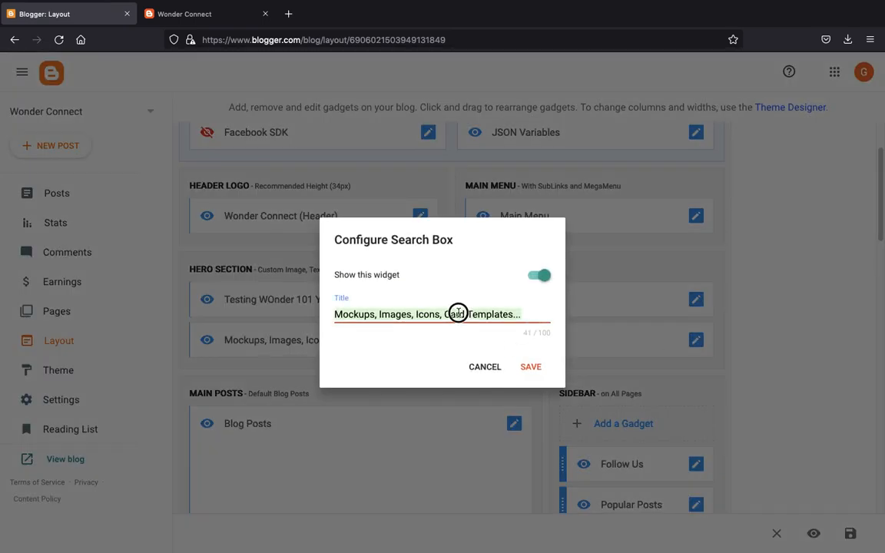
type("Just")
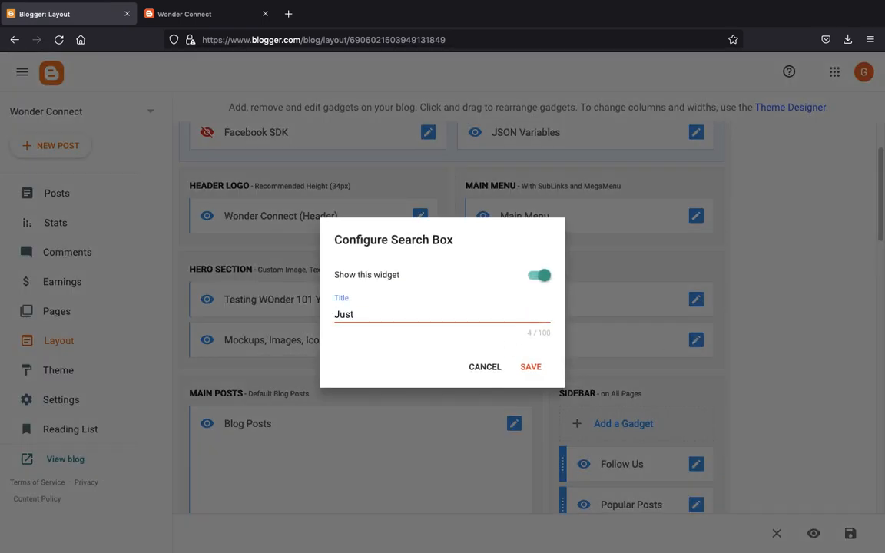
key("BackSpace")
key("BackSpace")
key("BackSpace")
key("BackSpace")
key("BackSpace")
key("BackSpace")
left_click(531, 368)
left_click(204, 15)
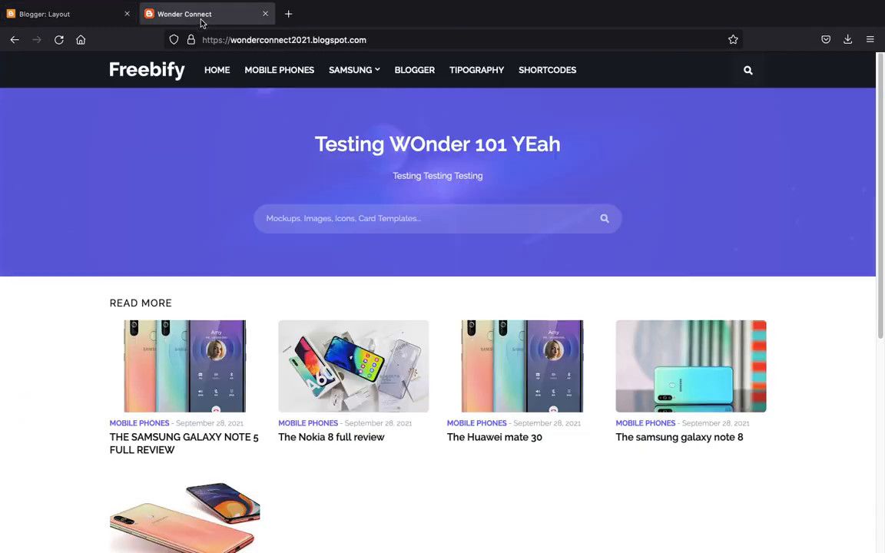
key("ctrl+r")
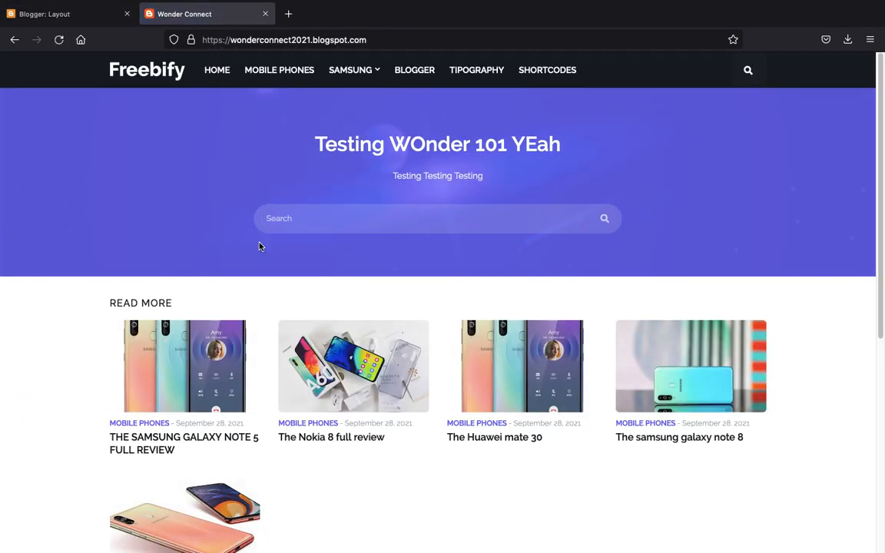
left_click(154, 77)
- Review the Header gadget's settings and close them without changes
left_click(63, 9)
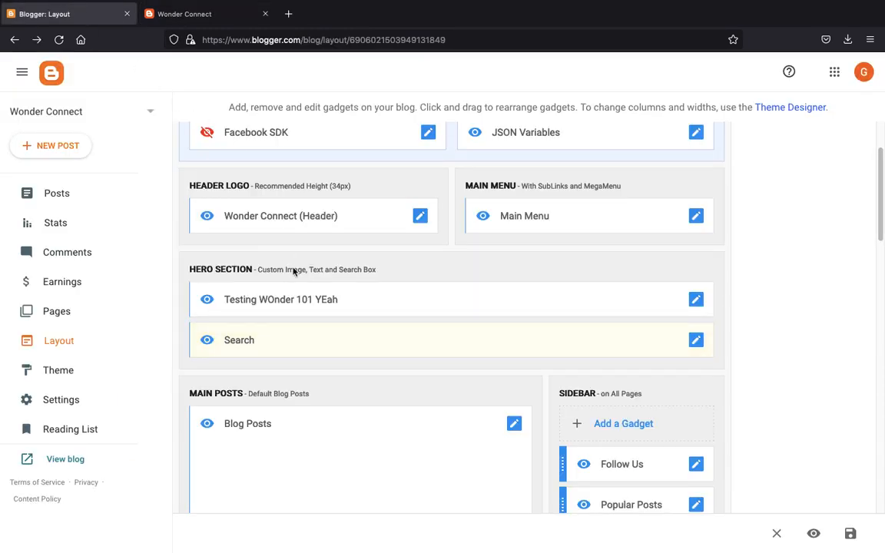
scroll(293, 270, "up", 3)
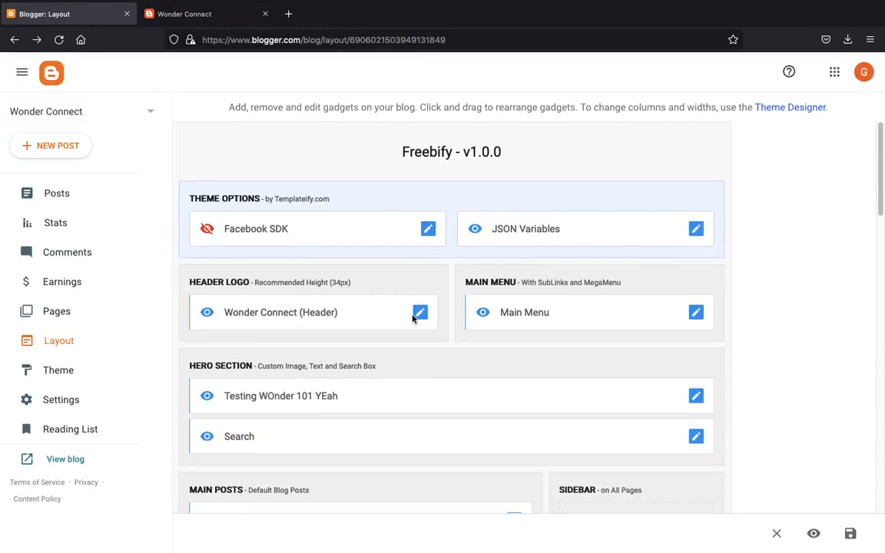
left_click(422, 313)
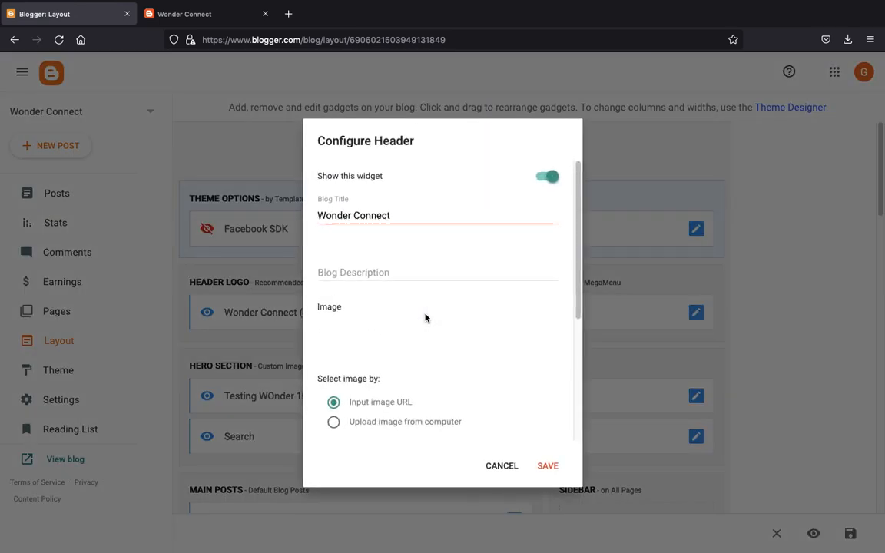
scroll(424, 385, "down", 1)
scroll(423, 385, "down", 2)
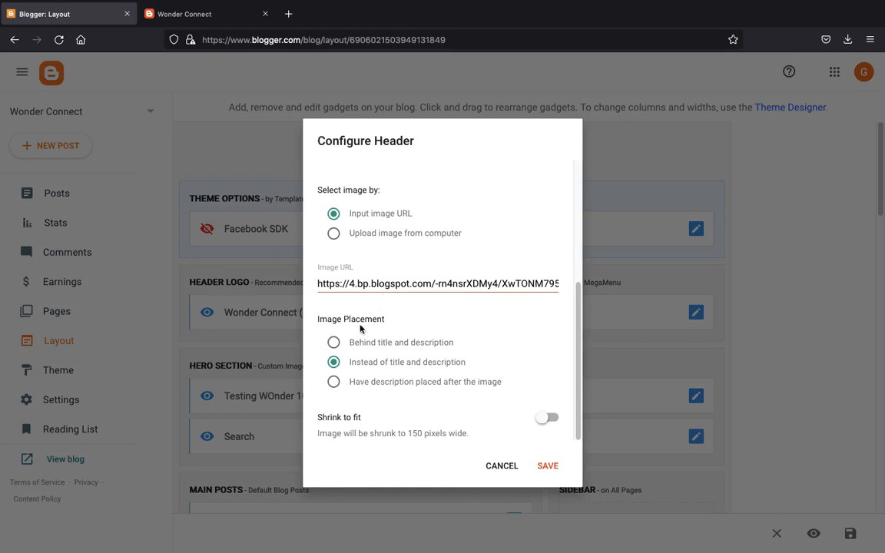
scroll(357, 326, "up", 2)
scroll(358, 326, "up", 2)
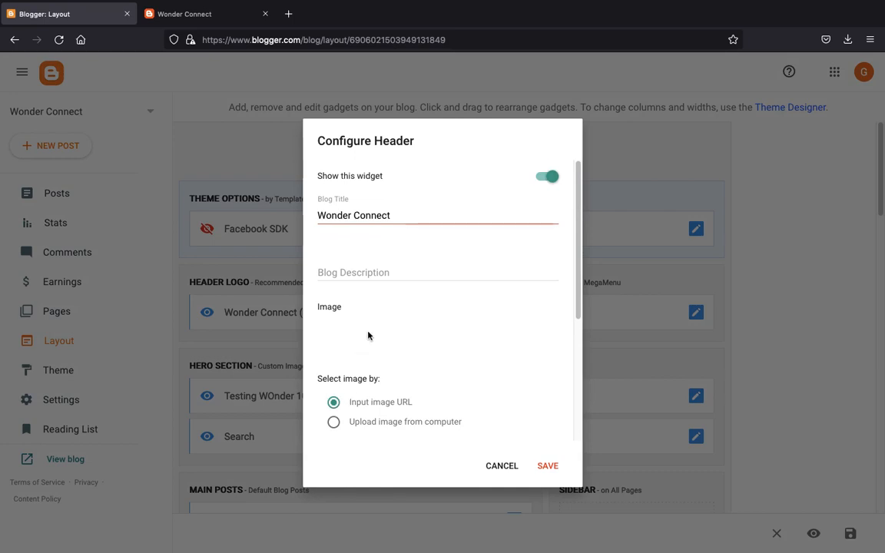
scroll(368, 336, "down", 3)
scroll(368, 335, "down", 1)
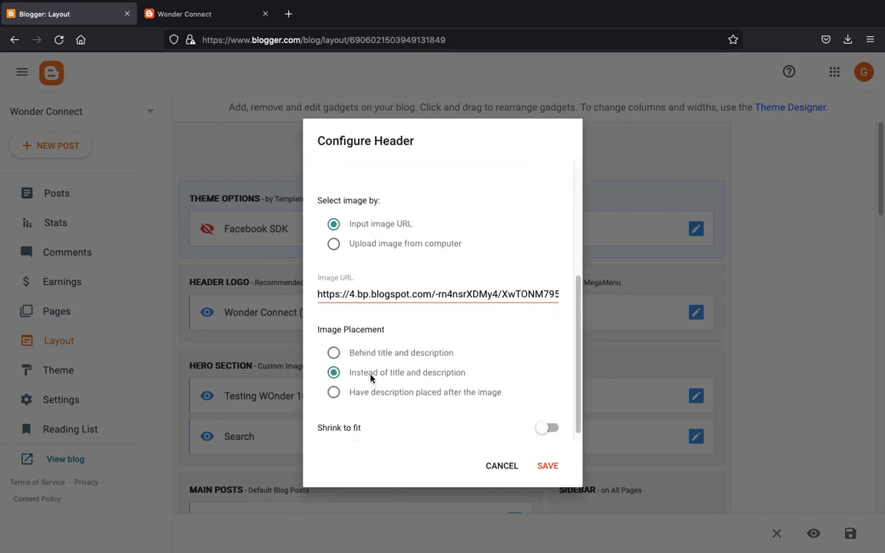
scroll(369, 376, "up", 2)
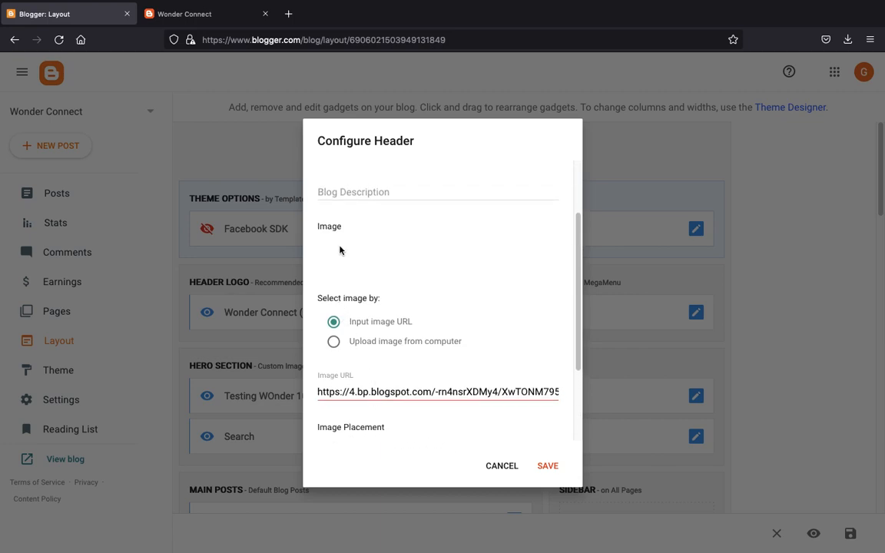
scroll(347, 234, "up", 2)
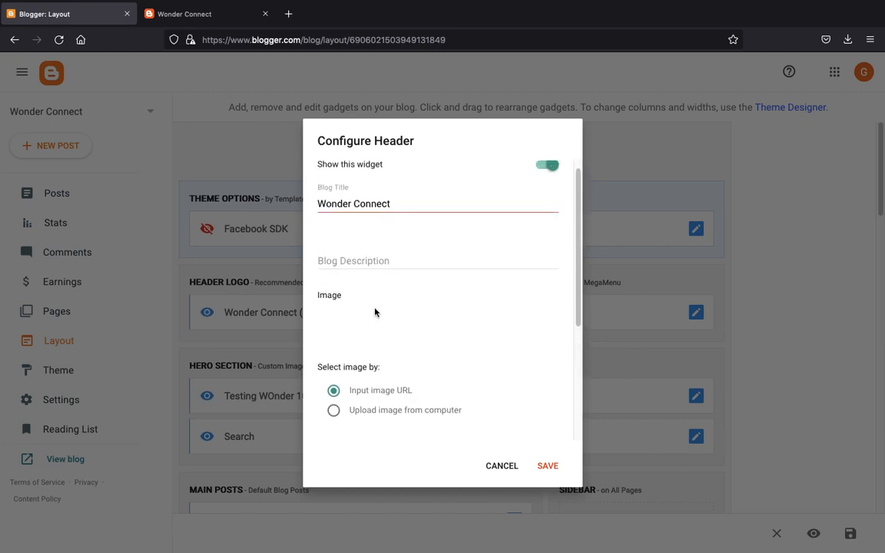
scroll(371, 358, "down", 3)
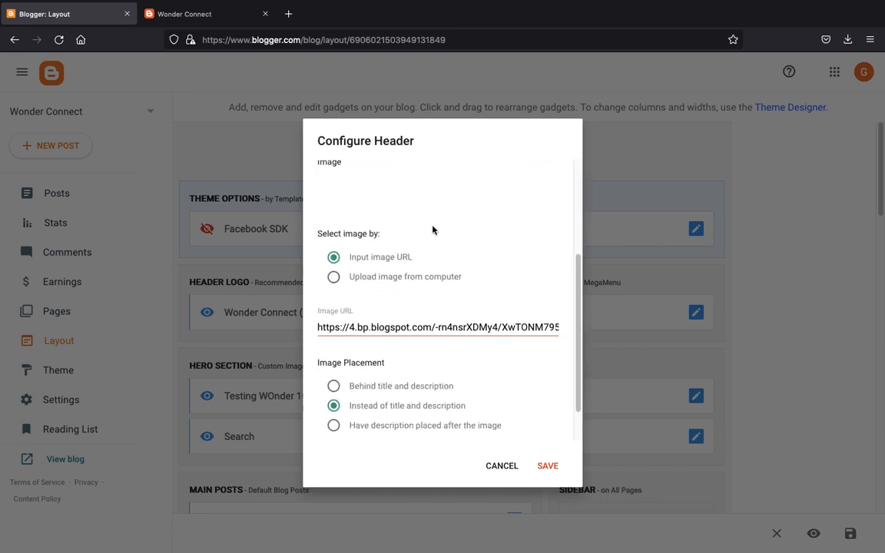
left_click(495, 469)
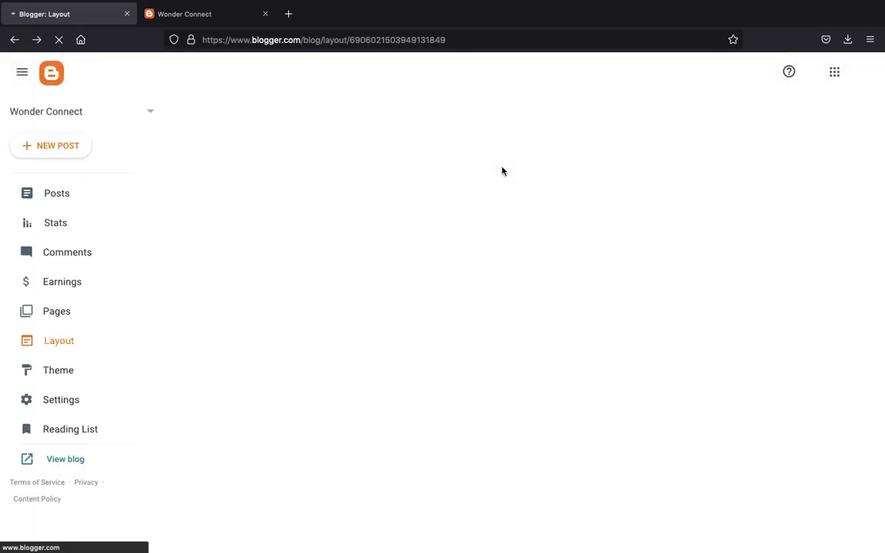
- Switch the Header image to 'Upload image from computer' with no file, save, and reload the live blog
mouse_move(607, 5)
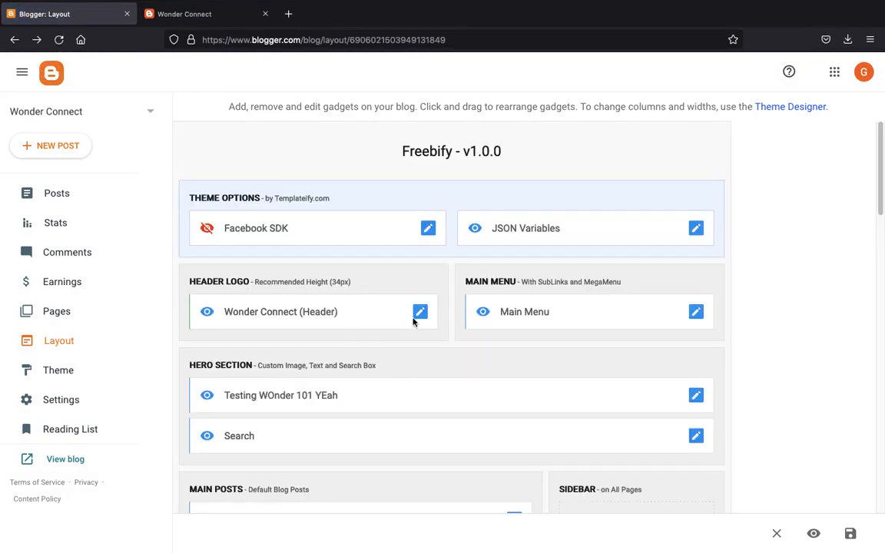
left_click(420, 312)
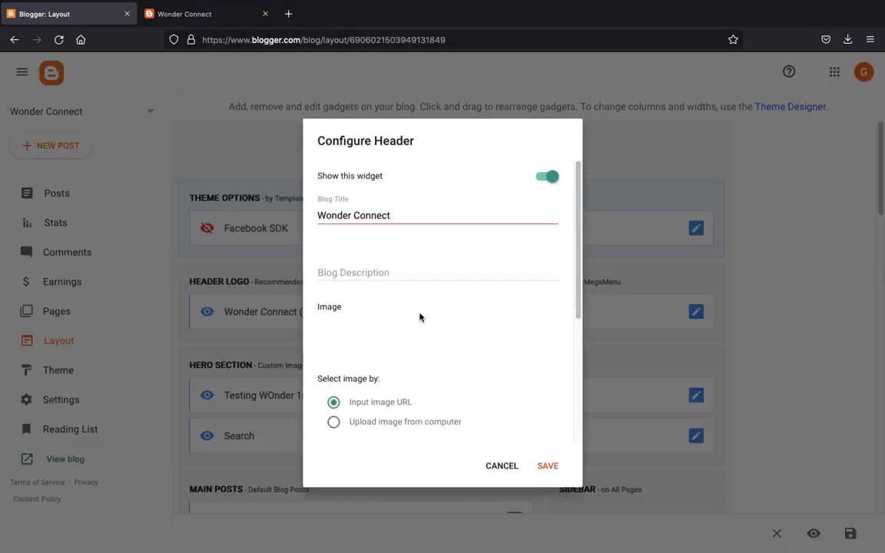
scroll(384, 314, "down", 1)
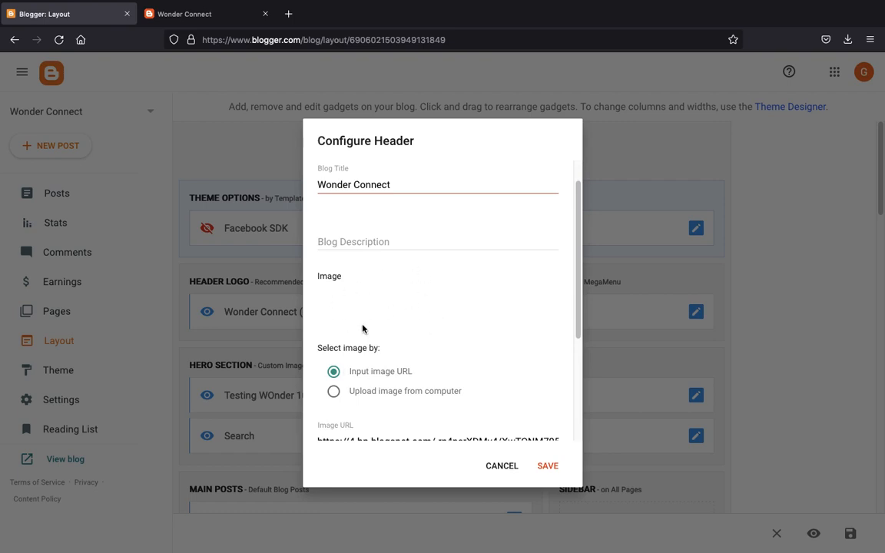
left_click(334, 391)
scroll(431, 356, "down", 1)
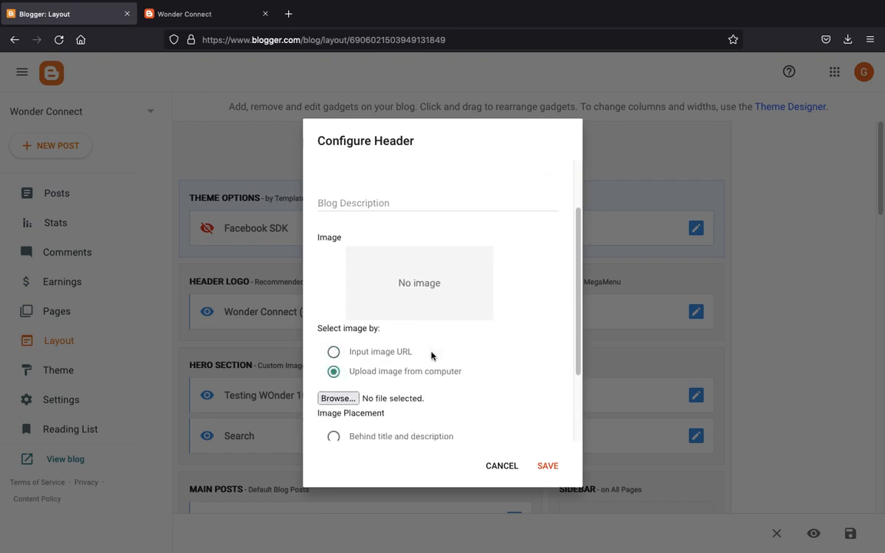
scroll(431, 356, "down", 1)
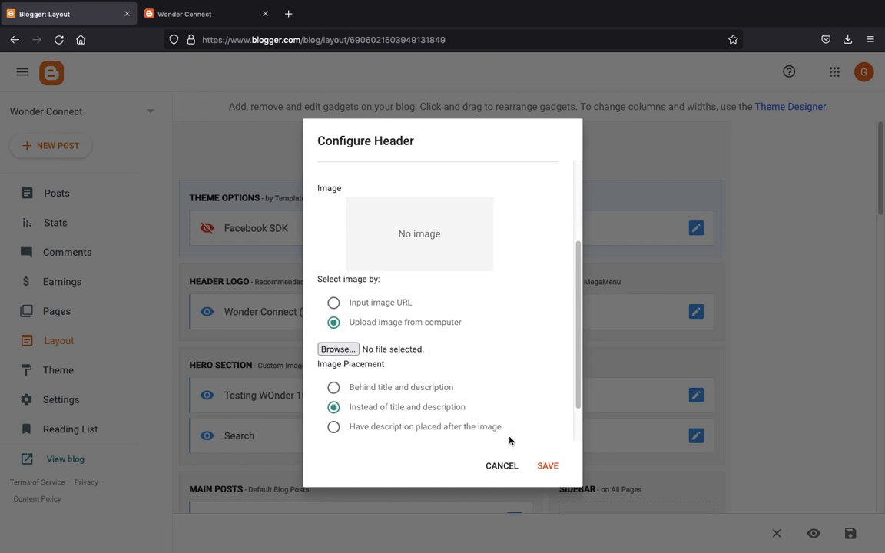
left_click(545, 466)
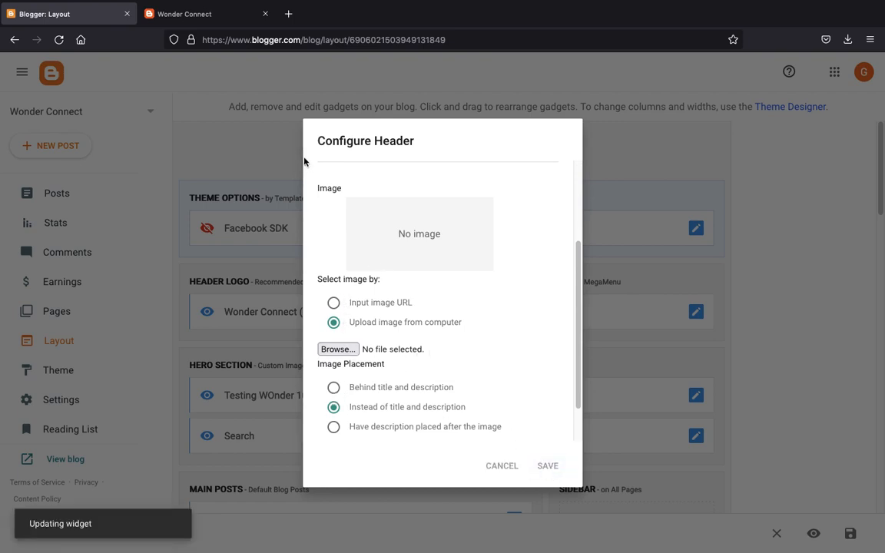
left_click(197, 19)
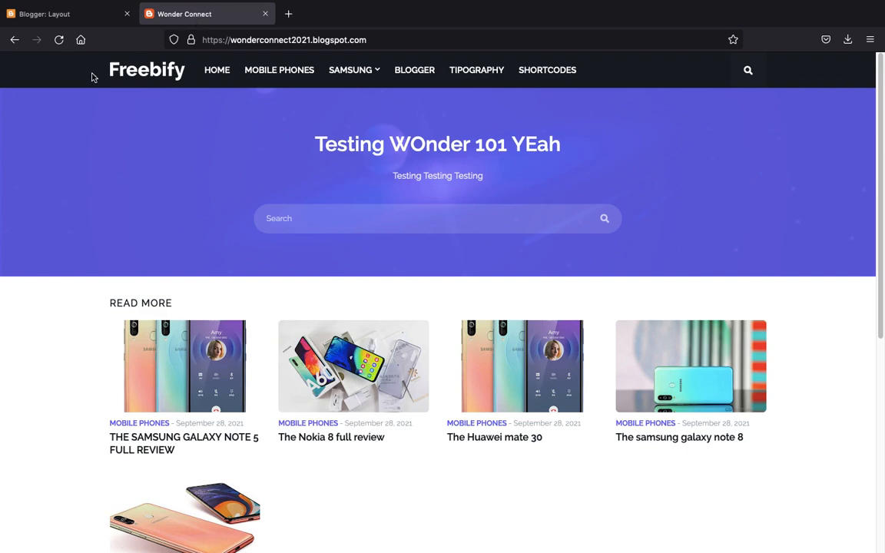
left_click(60, 40)
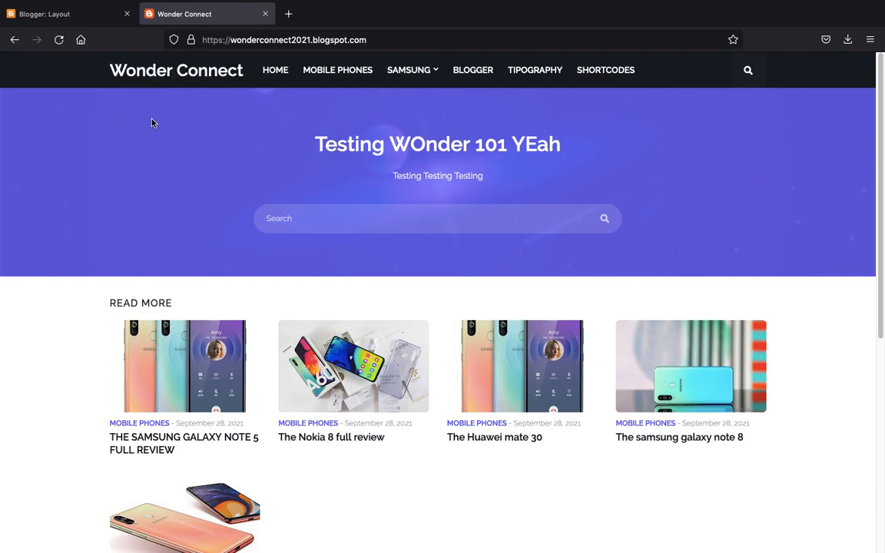
- Set the Header gadget's image source to 'Upload image from computer' and browse for a file
left_click(68, 14)
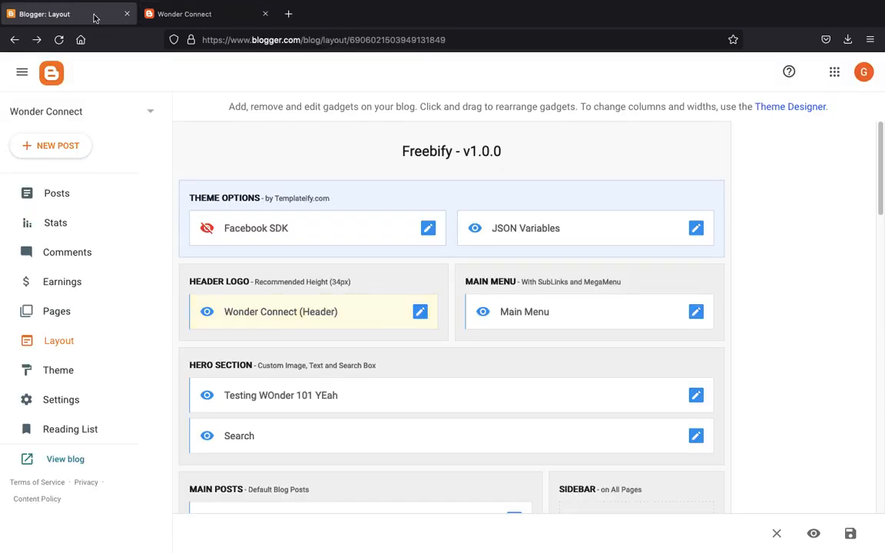
left_click(420, 312)
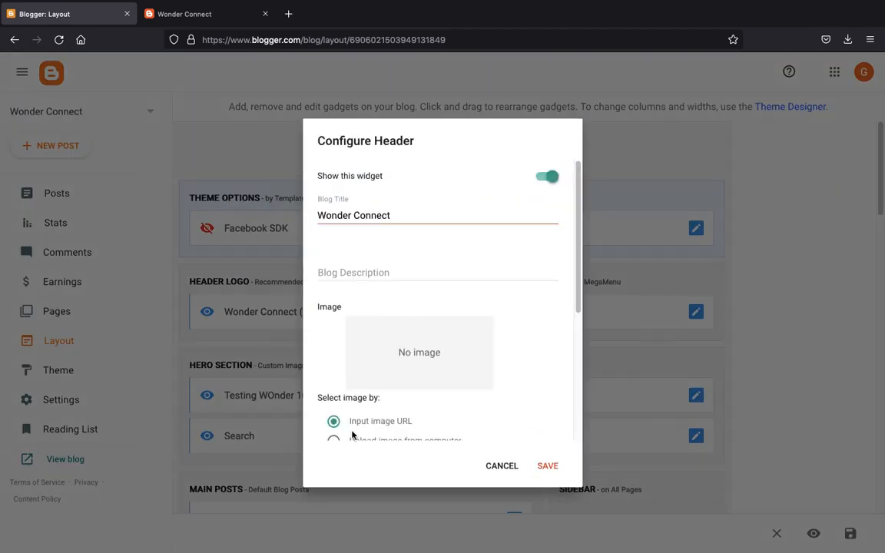
scroll(352, 408, "down", 3)
left_click(333, 288)
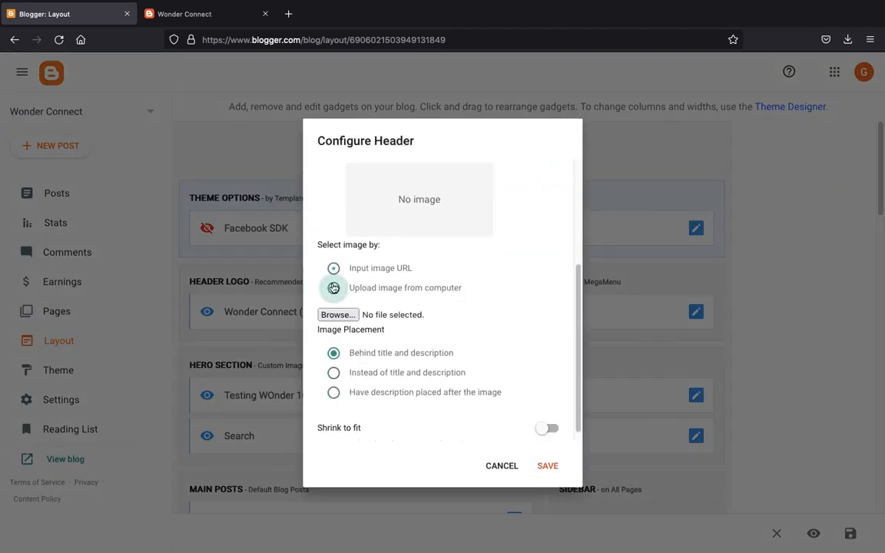
left_click(338, 315)
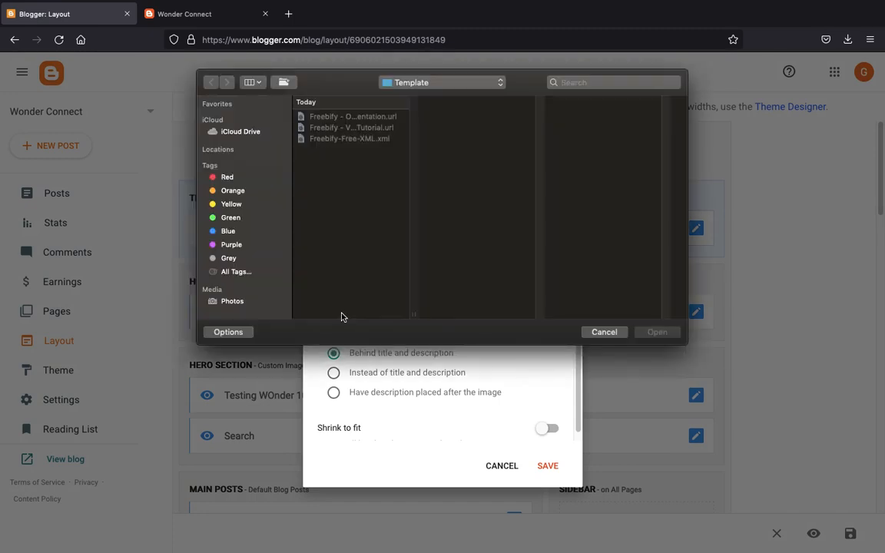
- Upload JOJO (3).png from Downloads as the header image and save the gadget
left_click(429, 84)
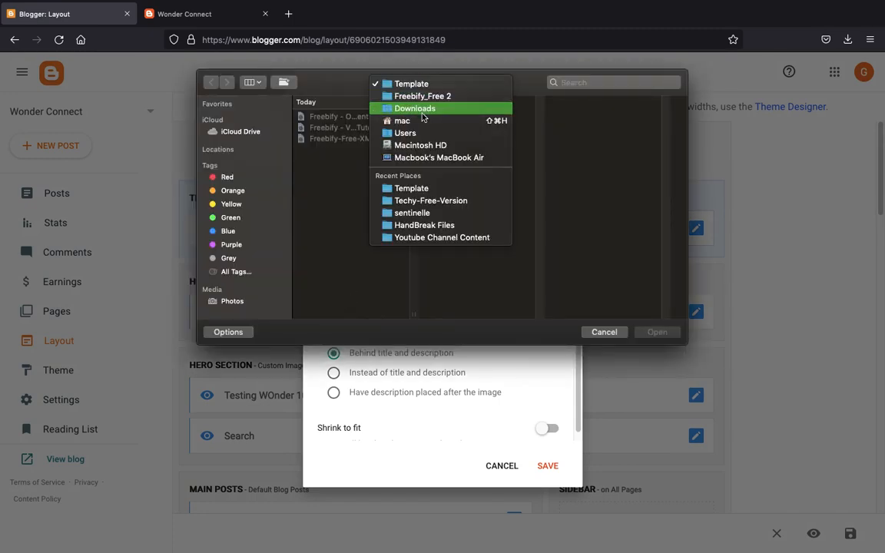
left_click(422, 120)
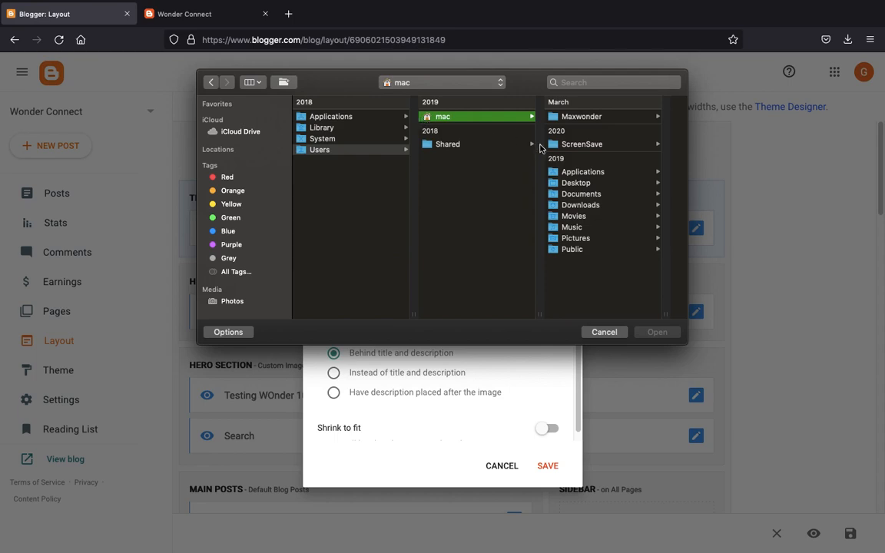
left_click(564, 194)
left_click(491, 205)
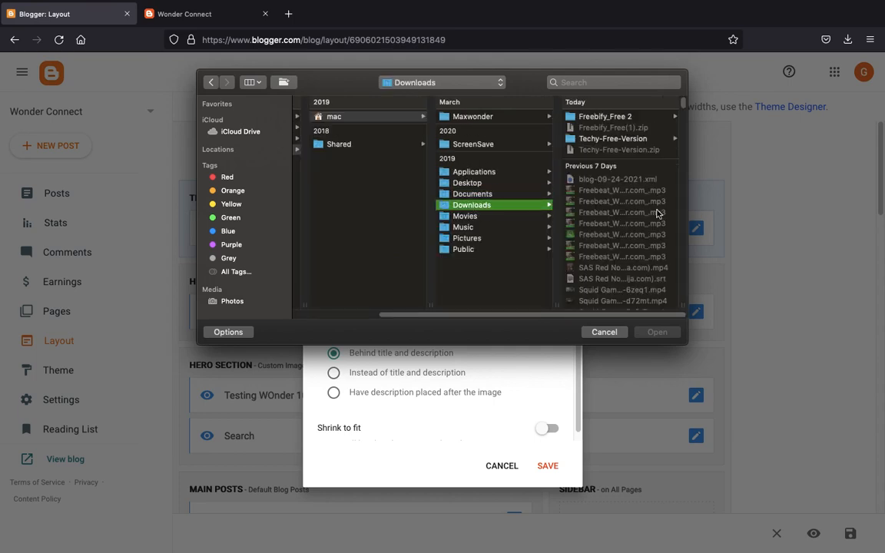
scroll(659, 215, "down", 5)
scroll(659, 215, "down", 15)
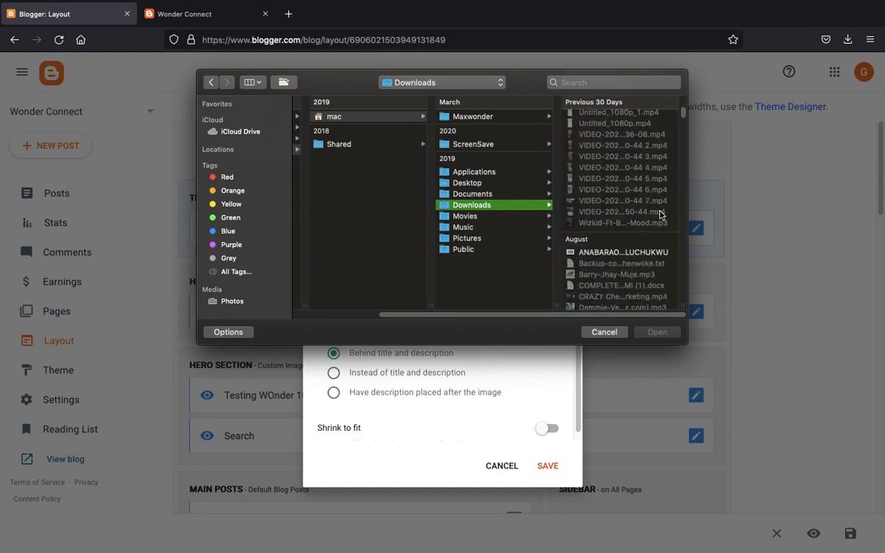
scroll(659, 214, "down", 15)
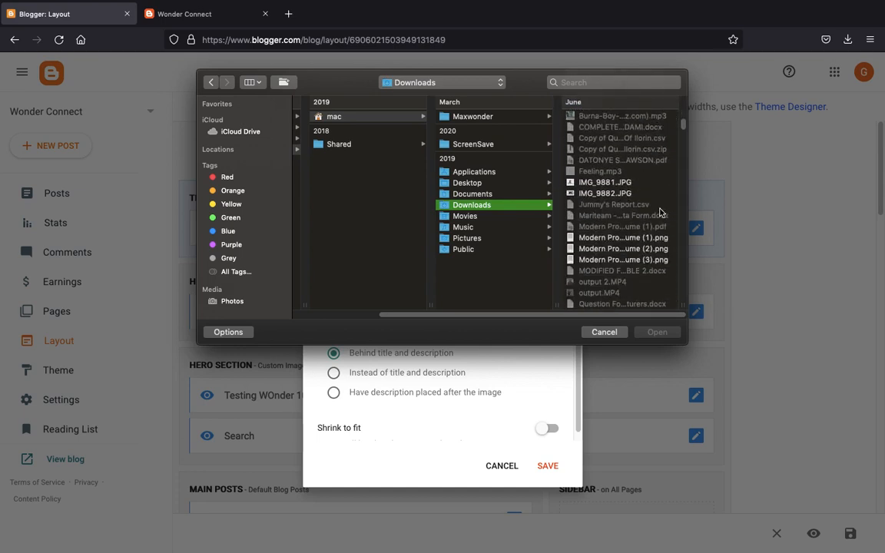
scroll(660, 212, "down", 15)
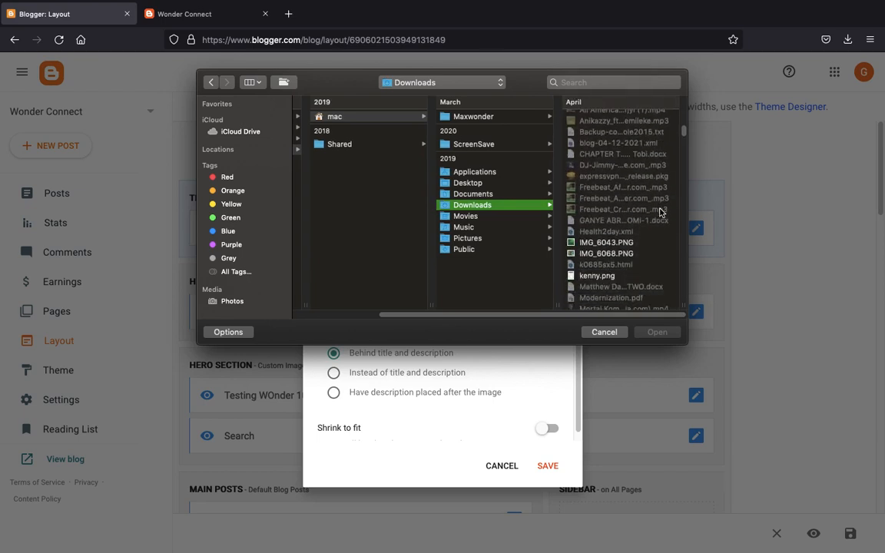
scroll(659, 212, "down", 10)
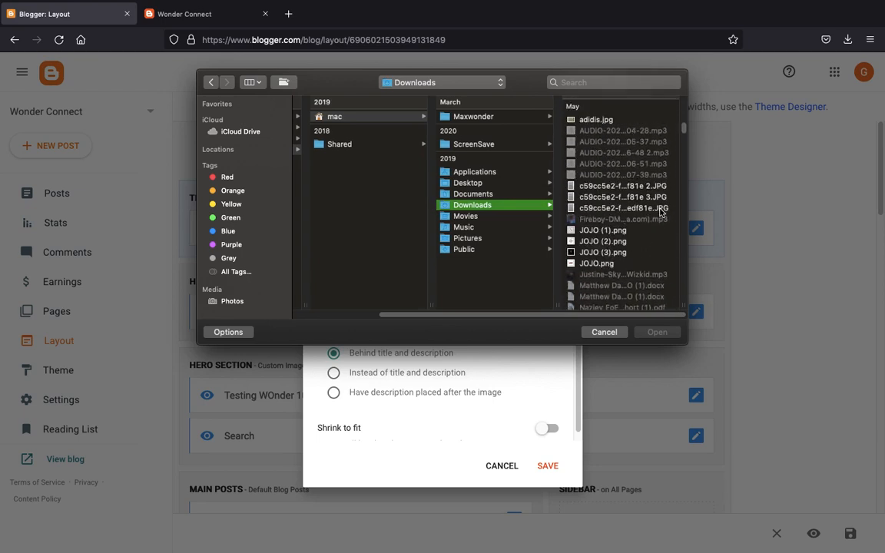
left_click(601, 253)
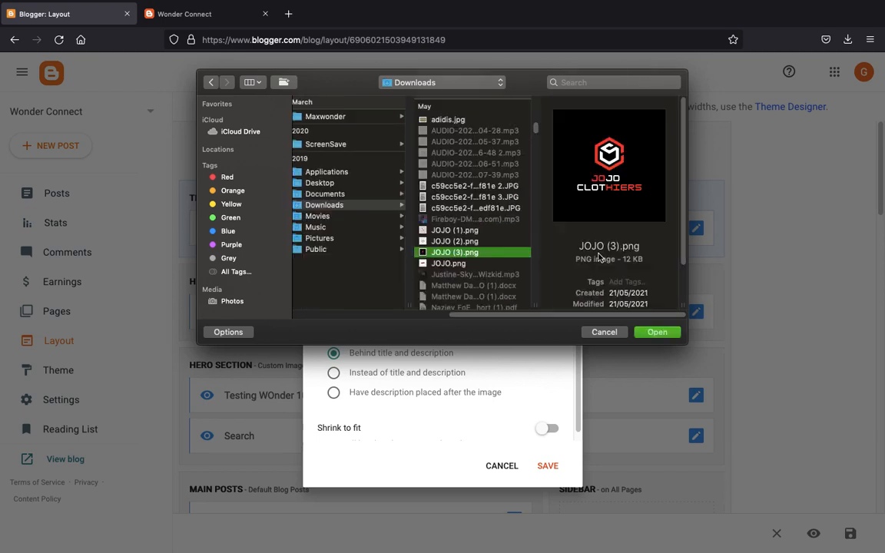
left_click(659, 331)
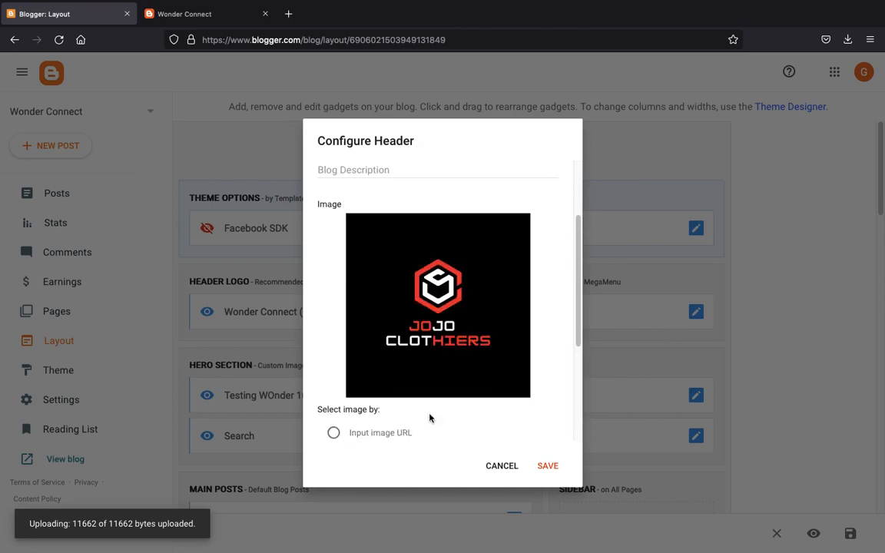
left_click(547, 469)
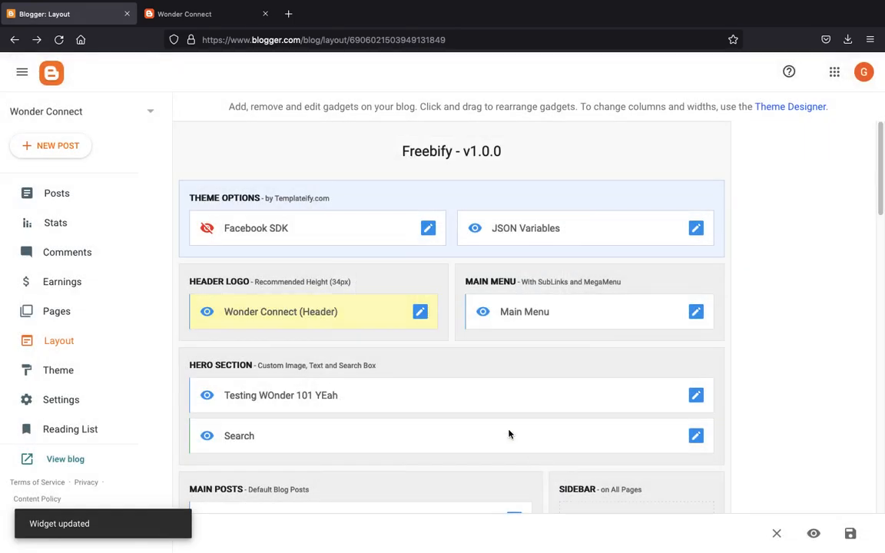
- Set the header Image Placement to 'Instead of title and description' and save
left_click(174, 18)
key("super+r")
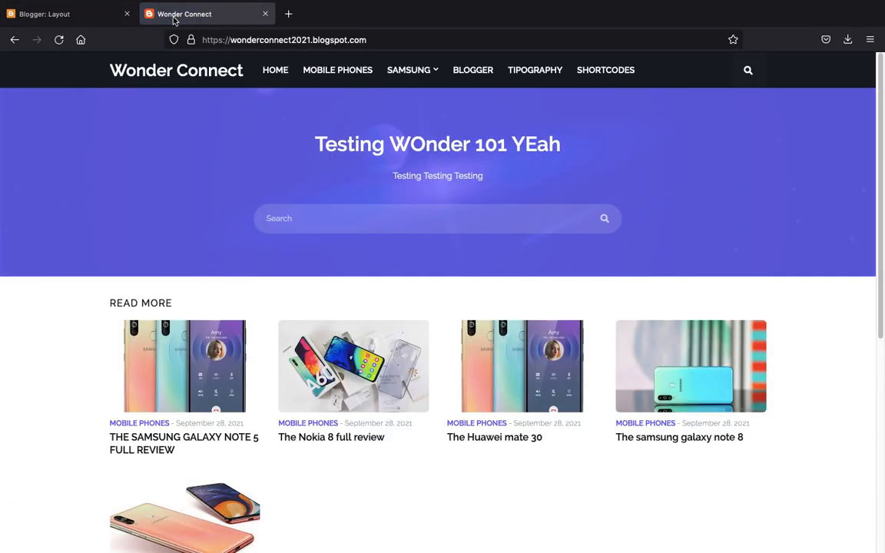
left_click(87, 16)
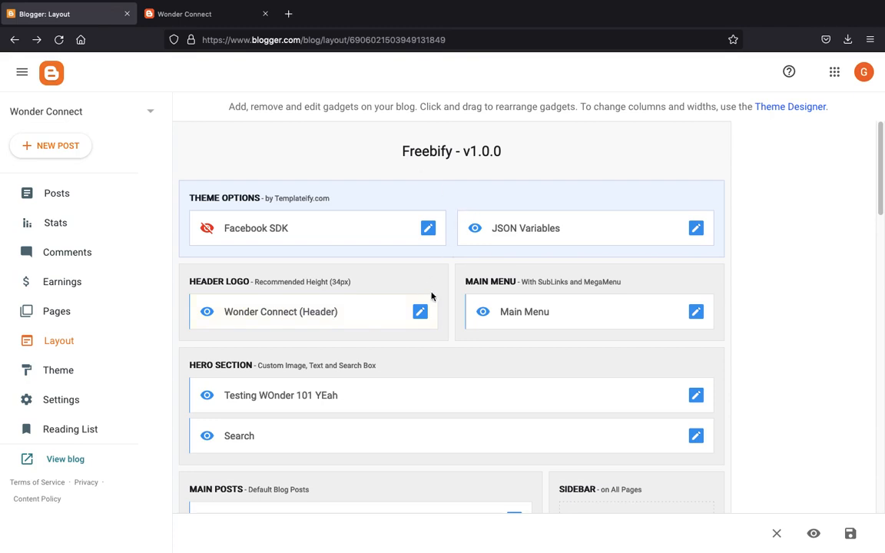
left_click(425, 312)
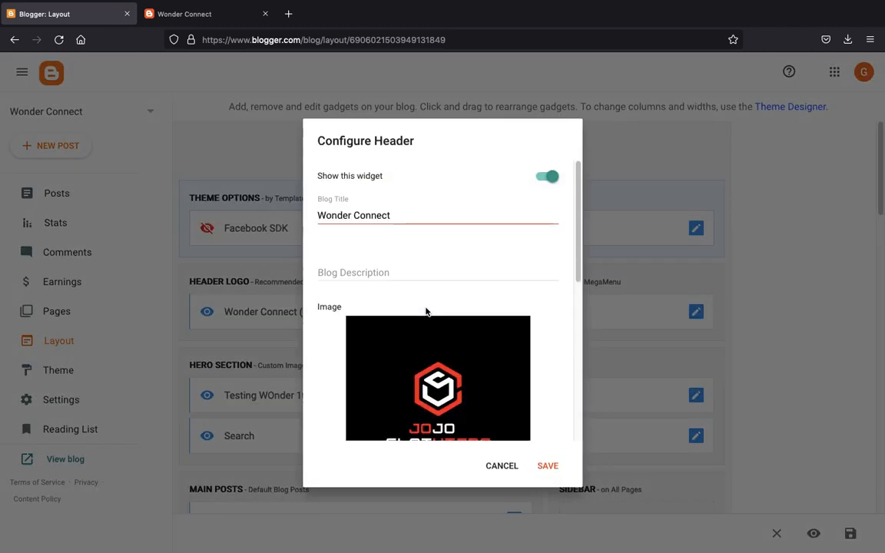
scroll(400, 362, "down", 3)
scroll(401, 362, "down", 5)
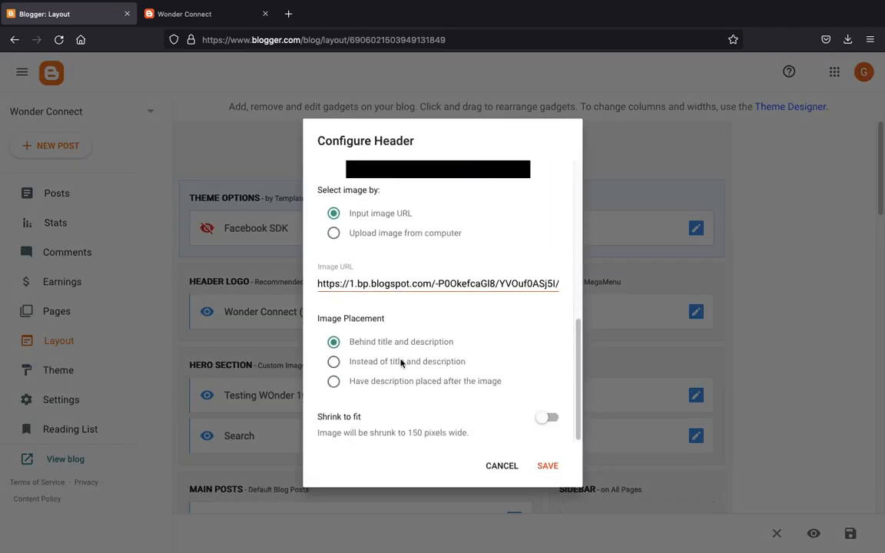
left_click(333, 364)
left_click(552, 466)
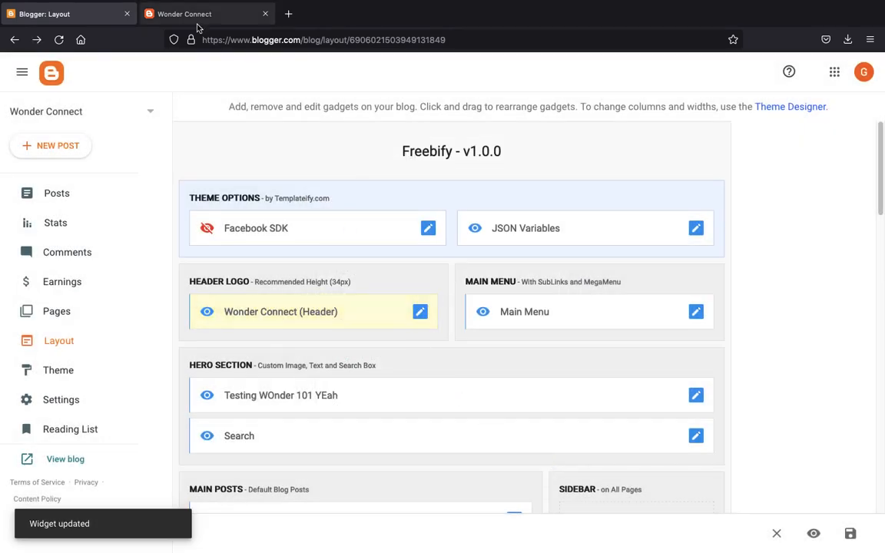
- Reload the live blog to confirm the JOJO logo now shows in the header
left_click(196, 15)
key("ctrl+r")
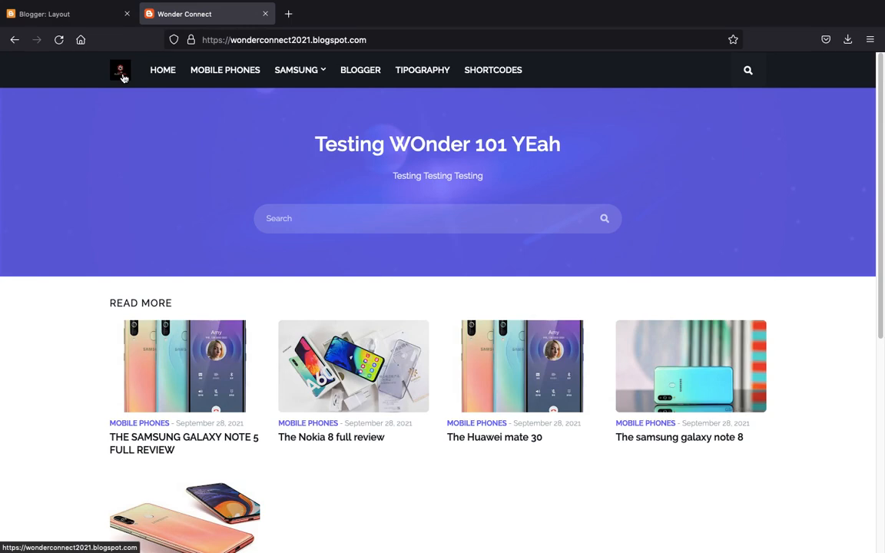
scroll(120, 77, "up", 8)
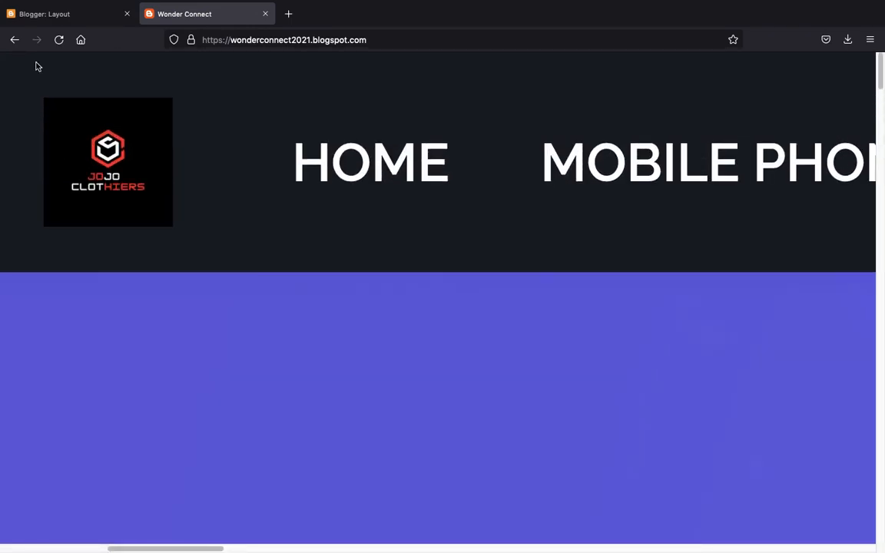
scroll(99, 297, "down", 8)
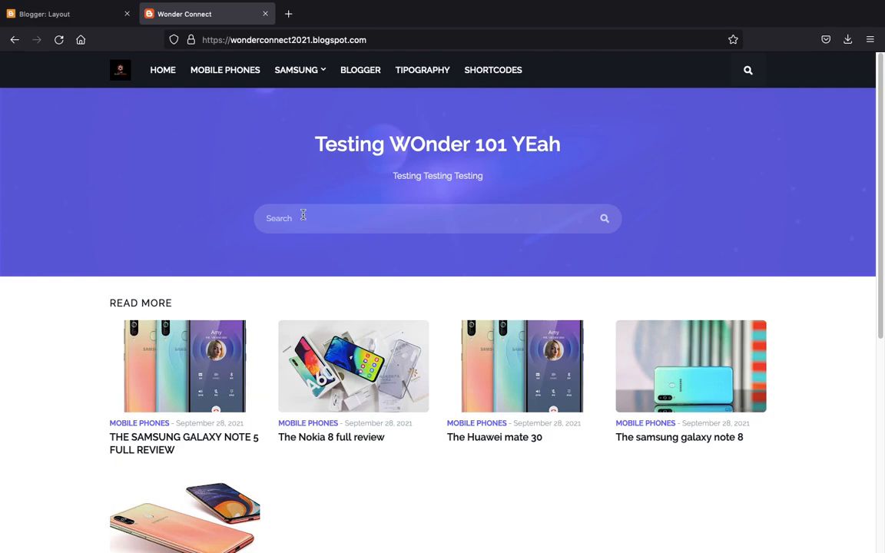
scroll(303, 215, "down", 5)
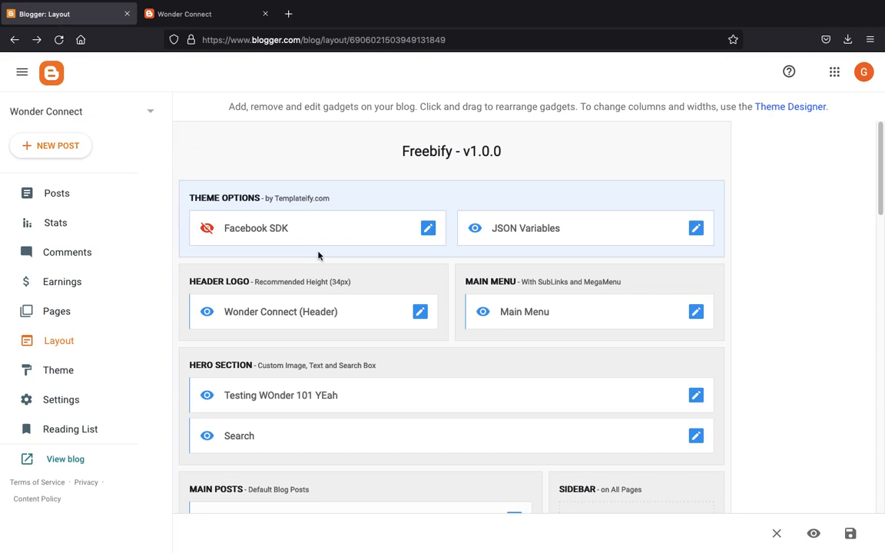
- Replace the Footer 1 About Us content with 'This Page Is About Showing You Guys That The World Is In Your Hand' and save
scroll(318, 255, "down", 15)
left_click(327, 320)
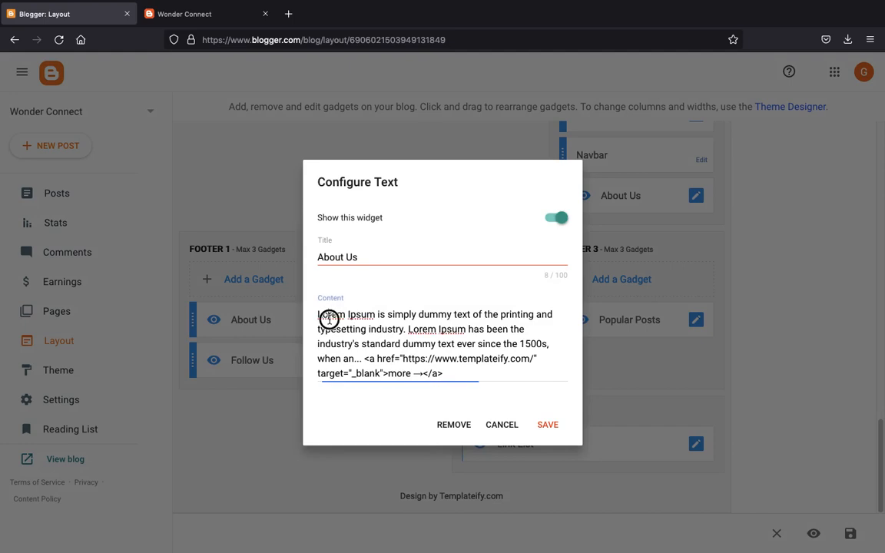
left_click(330, 321)
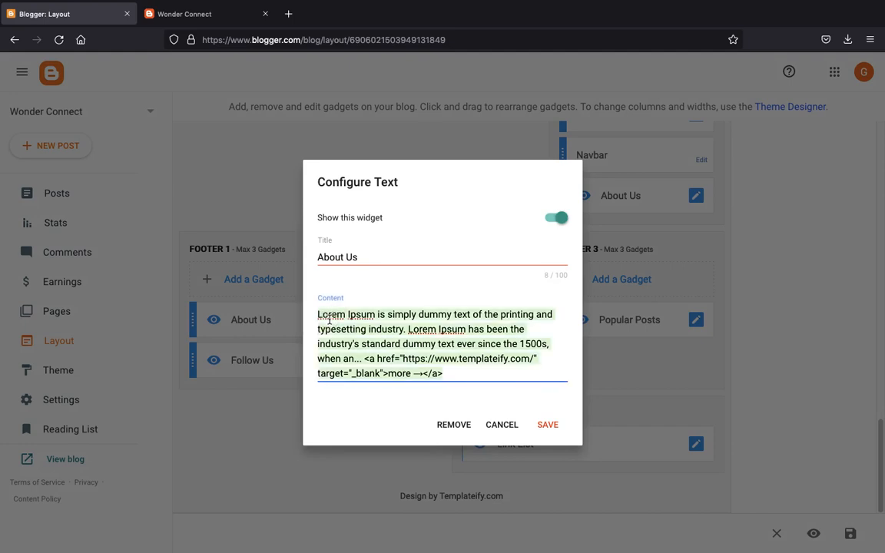
type("Thus")
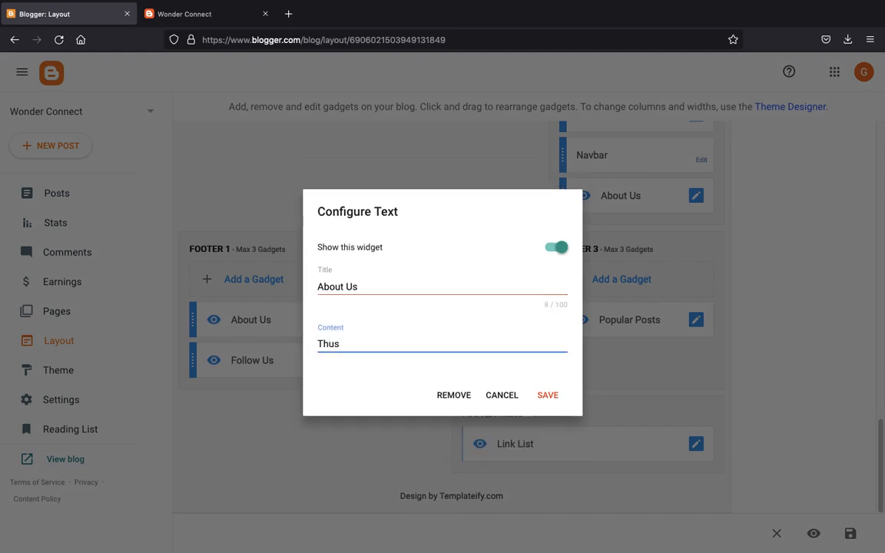
key("BackSpace")
key("BackSpace")
type("is Page Is About Showin")
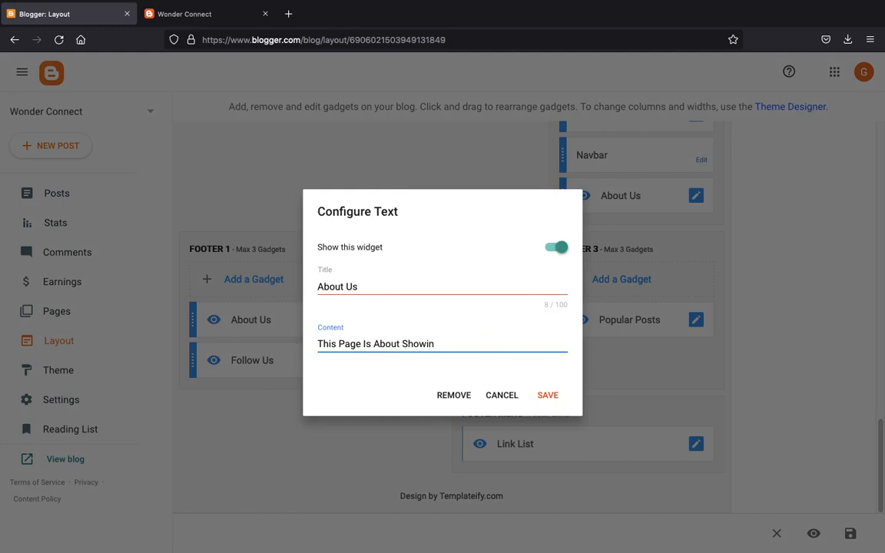
type("g You Guys That The World In")
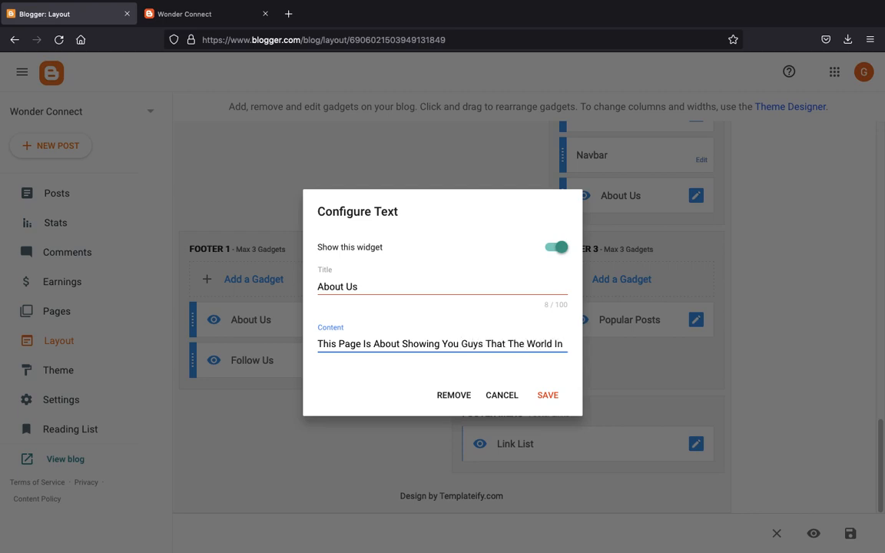
type(" Is")
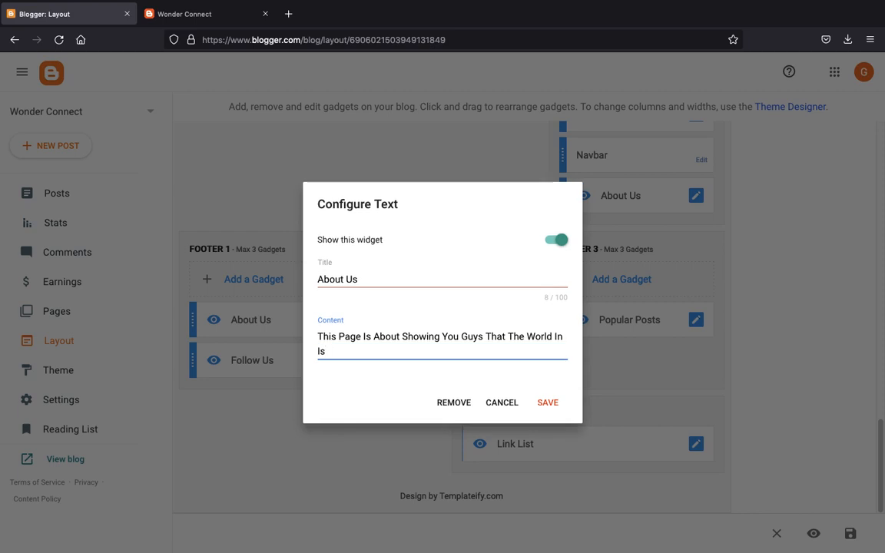
key("BackSpace")
key("BackSpace")
key("BackSpace")
key("BackSpace")
type("s In Your h")
type("A")
key("BackSpace")
key("BackSpace")
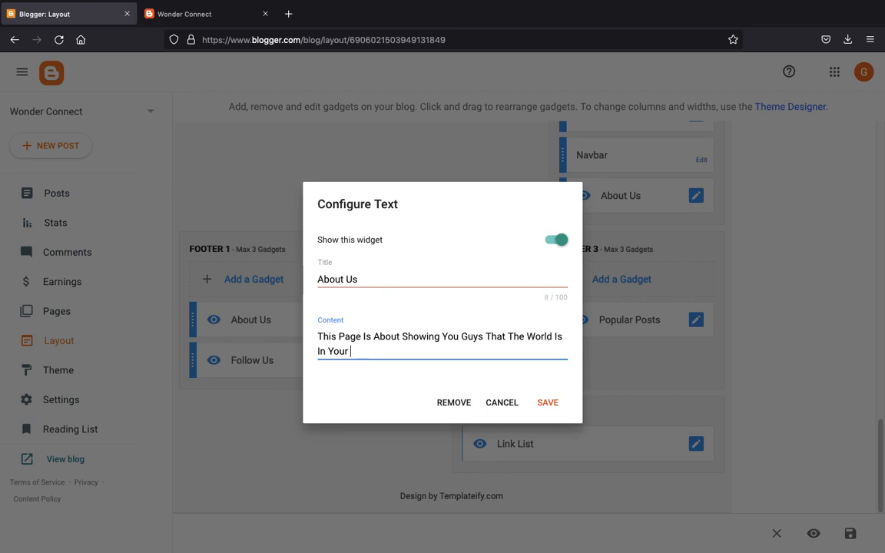
type("Hand")
left_click(548, 405)
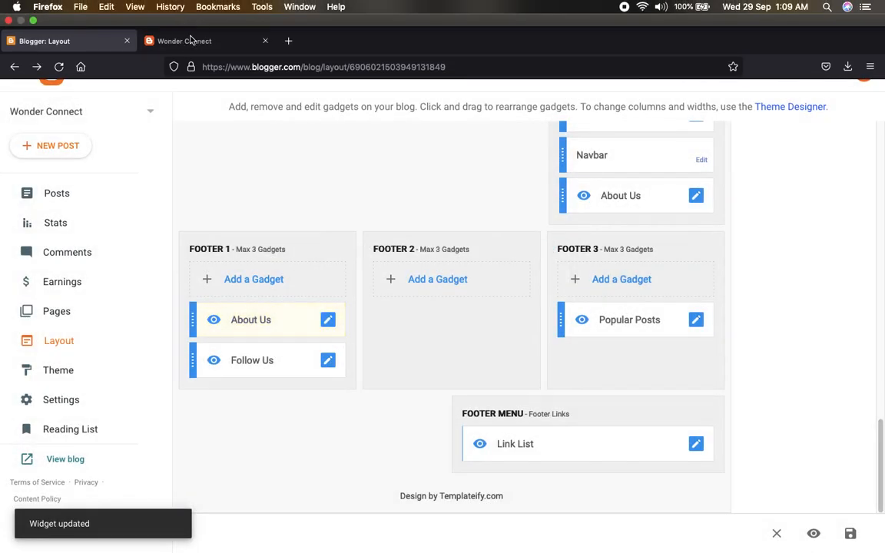
left_click(171, 35)
- Reload the live Wonder Connect blog and its blogspot.com home page to confirm the new About Us footer
left_click(58, 67)
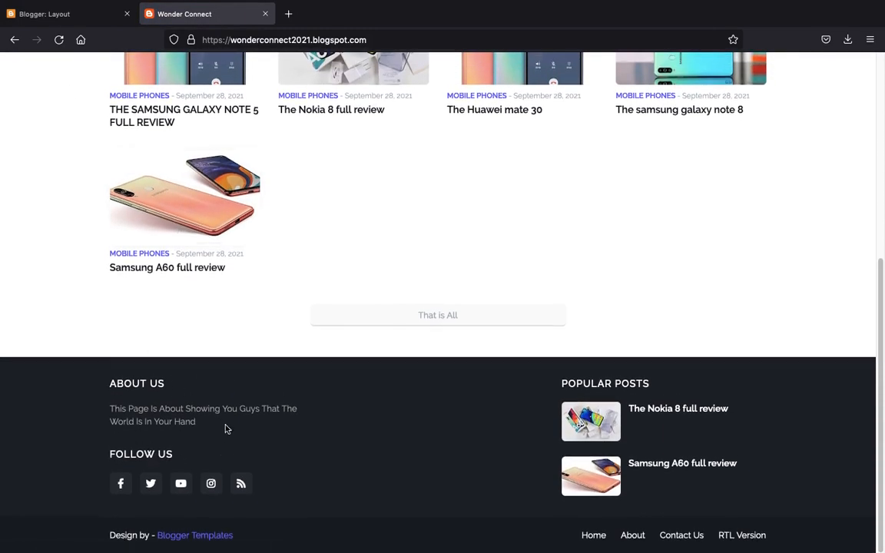
scroll(219, 393, "up", 5)
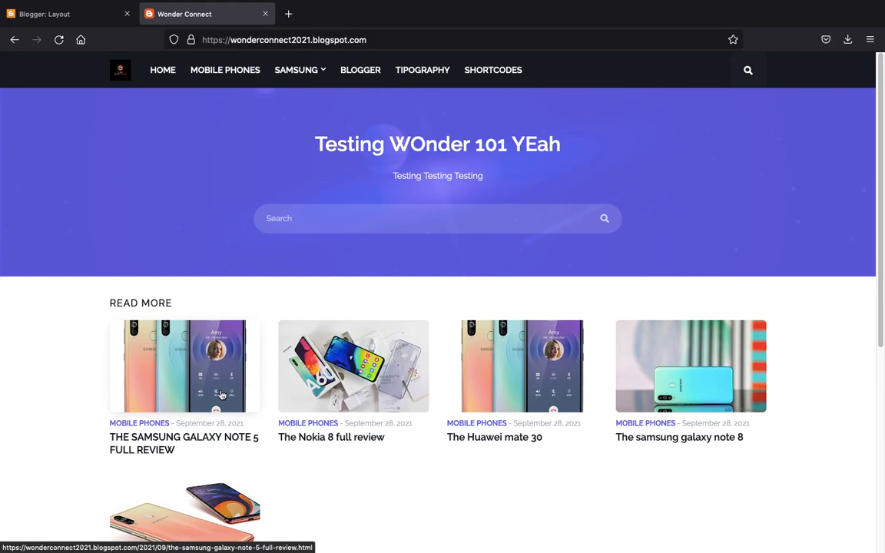
double_click(327, 40)
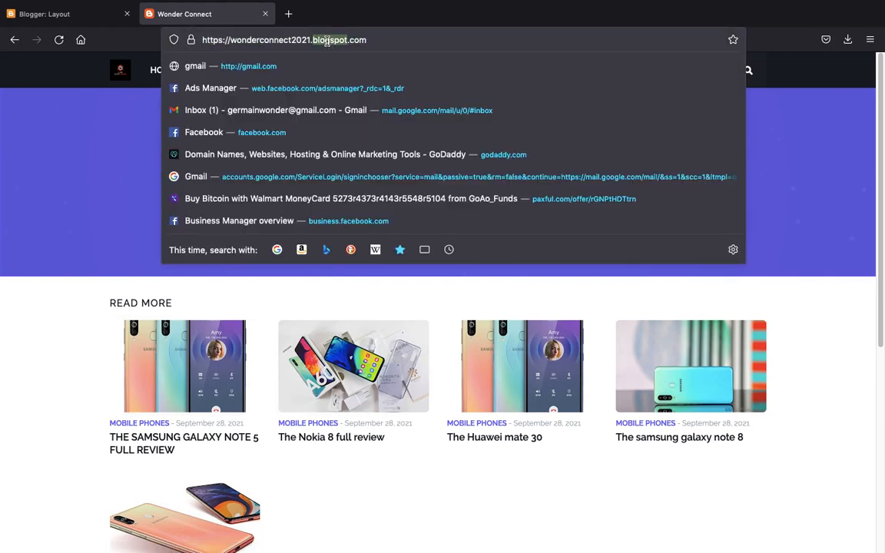
key("BackSpace")
key("BackSpace")
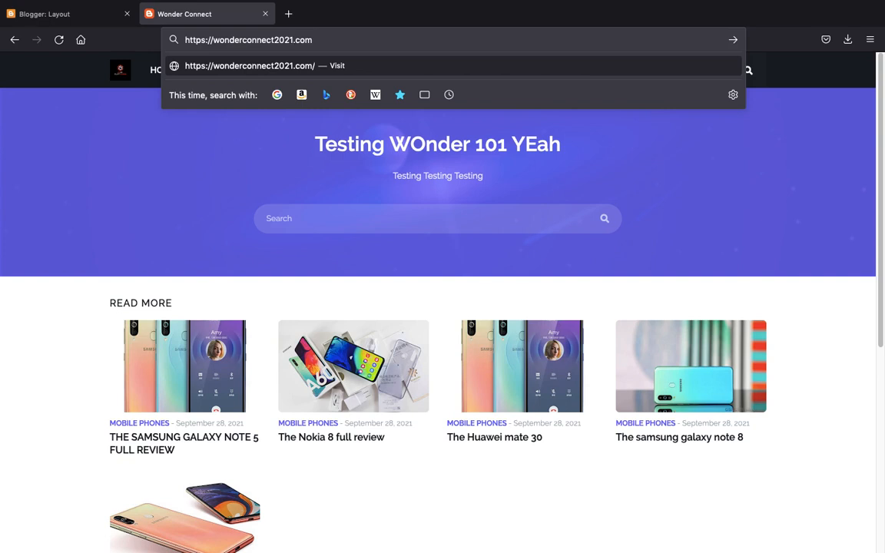
left_click(101, 298)
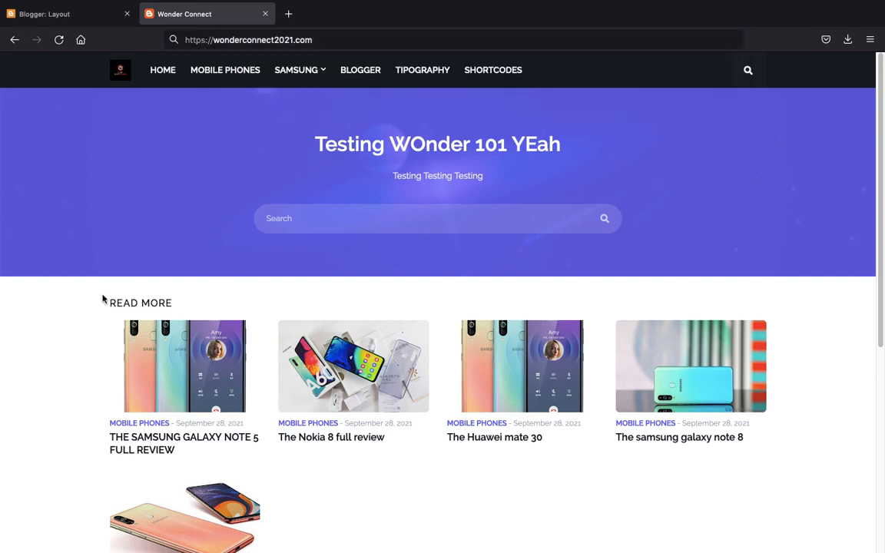
left_click(152, 76)
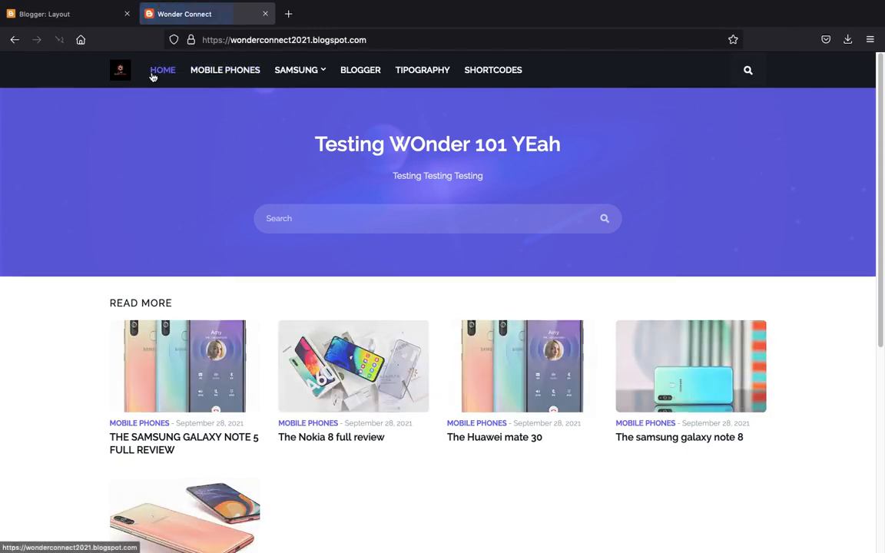
scroll(270, 238, "down", 10)
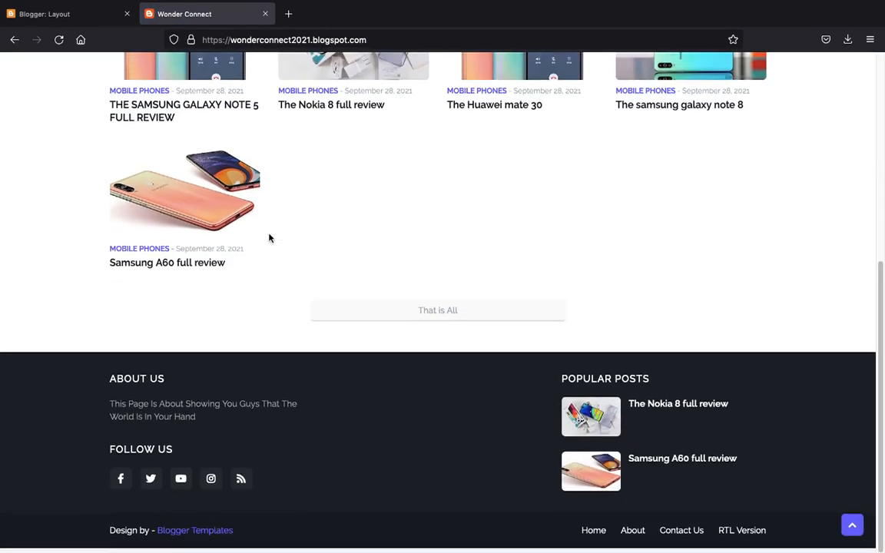
scroll(271, 238, "up", 10)
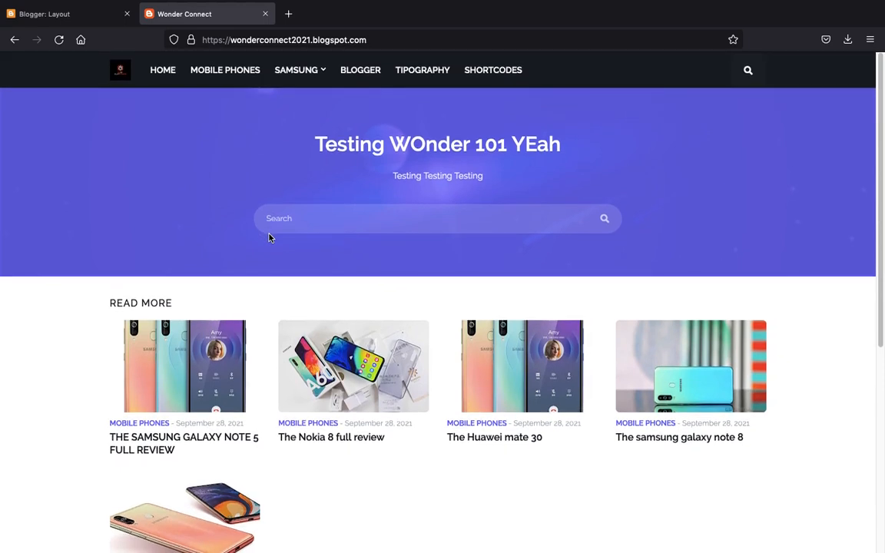